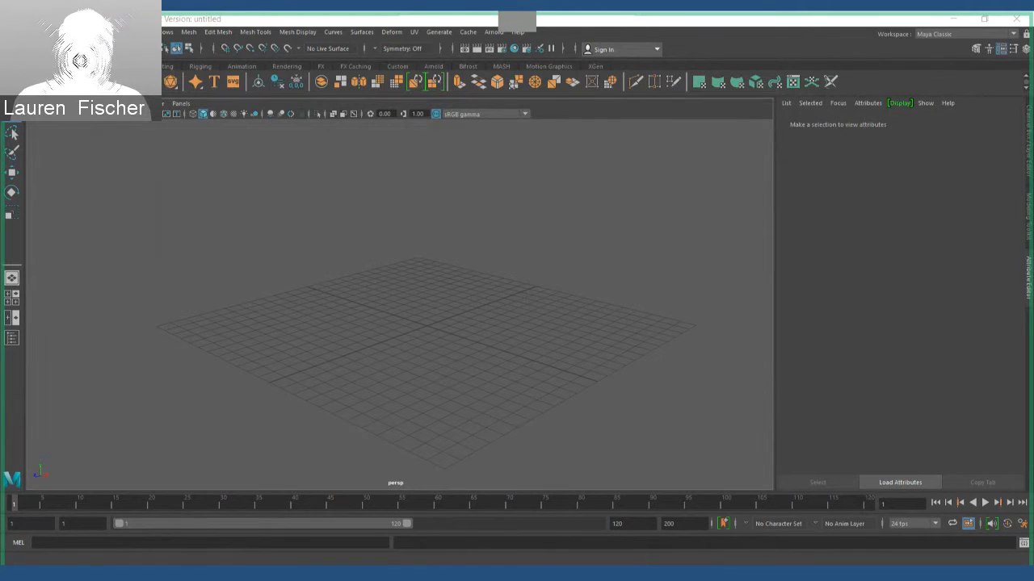
{"action": "mouse_move", "coordinate": [523, 342]}
{"action": "left_mouse_down", "text": "alt"}
{"action": "mouse_move", "coordinate": [515, 336]}
{"action": "mouse_move", "coordinate": [522, 344]}
{"action": "left_mouse_up", "text": "alt"}
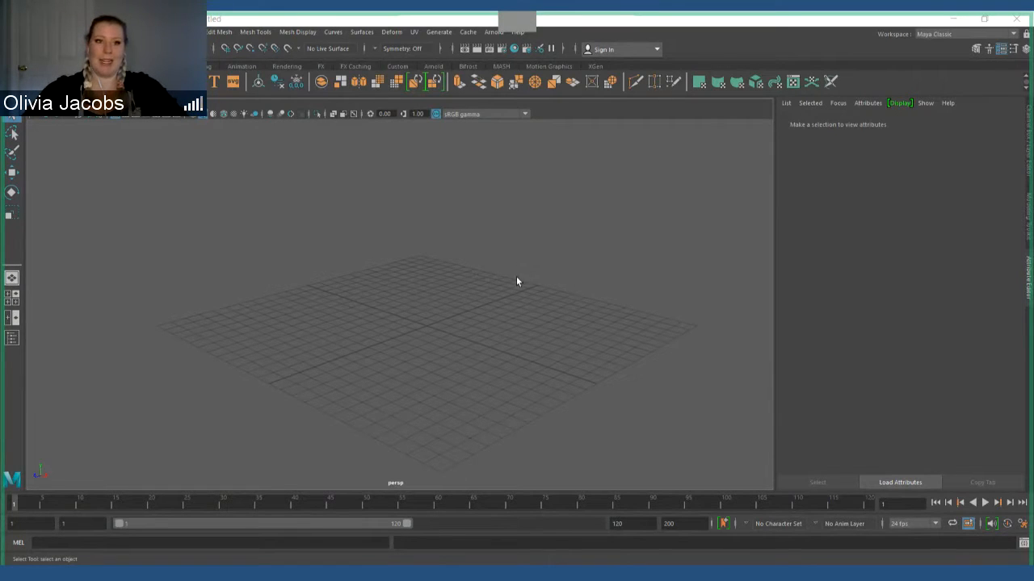
{"action": "mouse_move", "coordinate": [517, 278]}
{"action": "left_mouse_down", "text": "alt"}
{"action": "mouse_move", "coordinate": [503, 287]}
{"action": "mouse_move", "coordinate": [506, 278]}
{"action": "left_mouse_up", "text": "alt"}
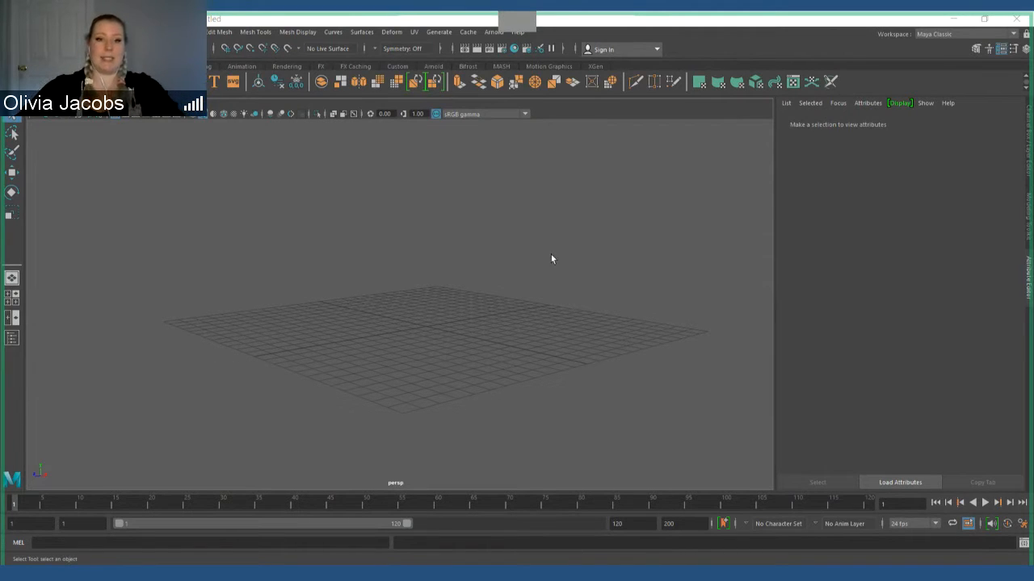
{"action": "mouse_move", "coordinate": [447, 307]}
{"action": "left_mouse_down", "text": "alt"}
{"action": "mouse_move", "coordinate": [463, 298]}
{"action": "mouse_move", "coordinate": [447, 321]}
{"action": "left_mouse_up", "text": "alt"}
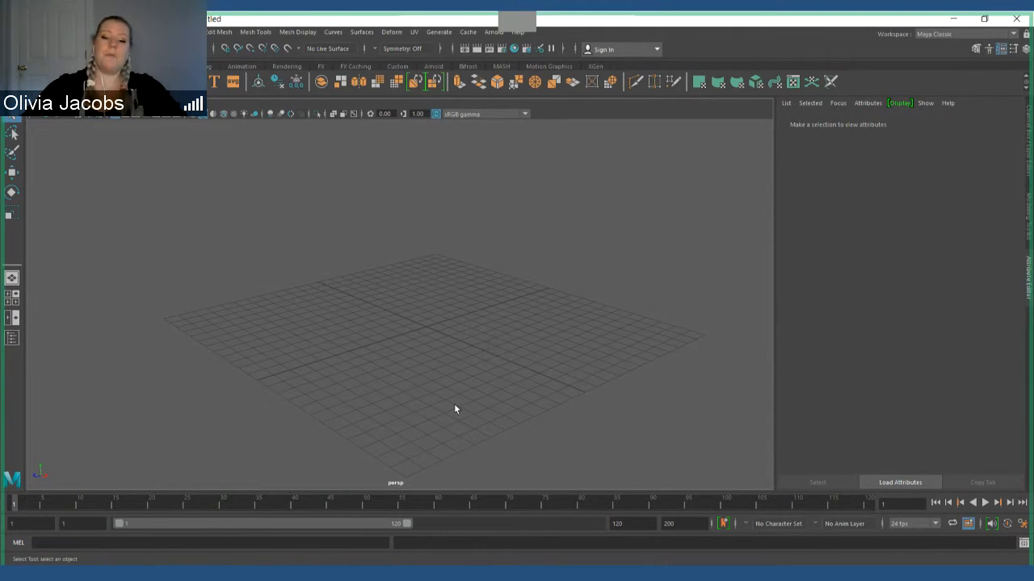
{"action": "left_click_drag", "start_coordinate": [454, 406], "coordinate": [458, 395], "text": "alt"}
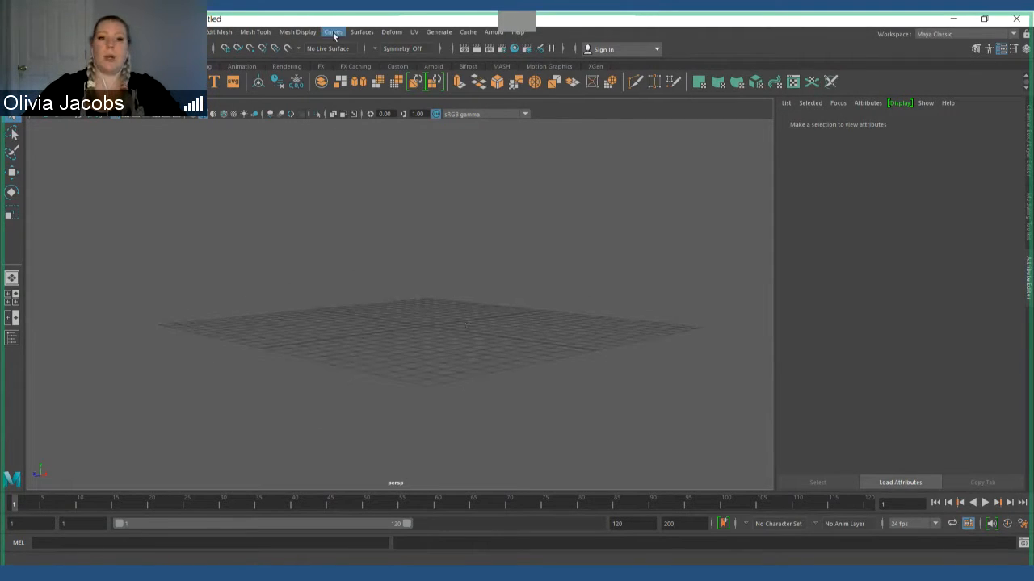
{"action": "left_click_drag", "start_coordinate": [401, 256], "coordinate": [427, 289], "text": "alt"}
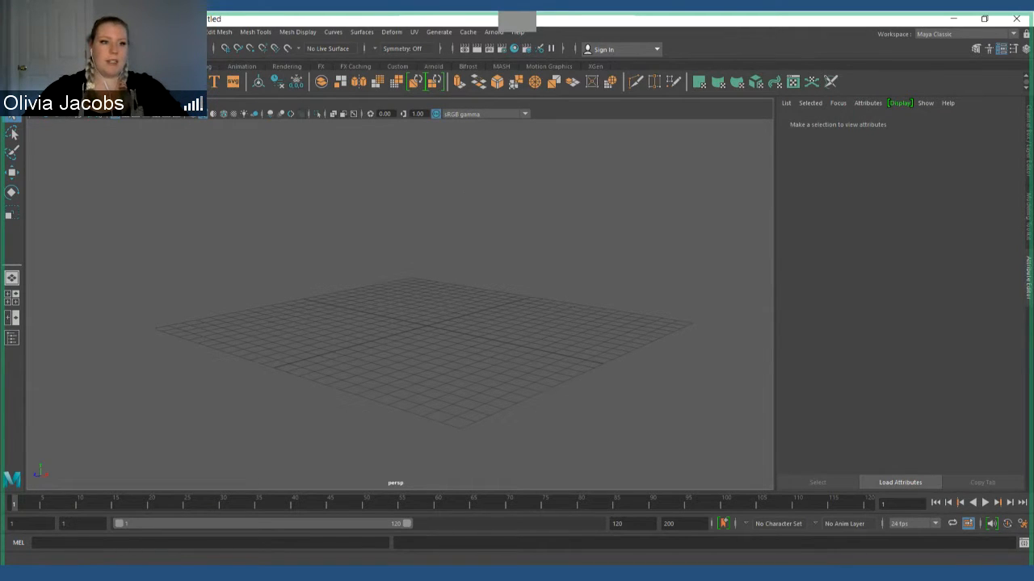
Step: Open the Project Window for defining a new project
{"action": "left_click", "coordinate": [11, 32]}
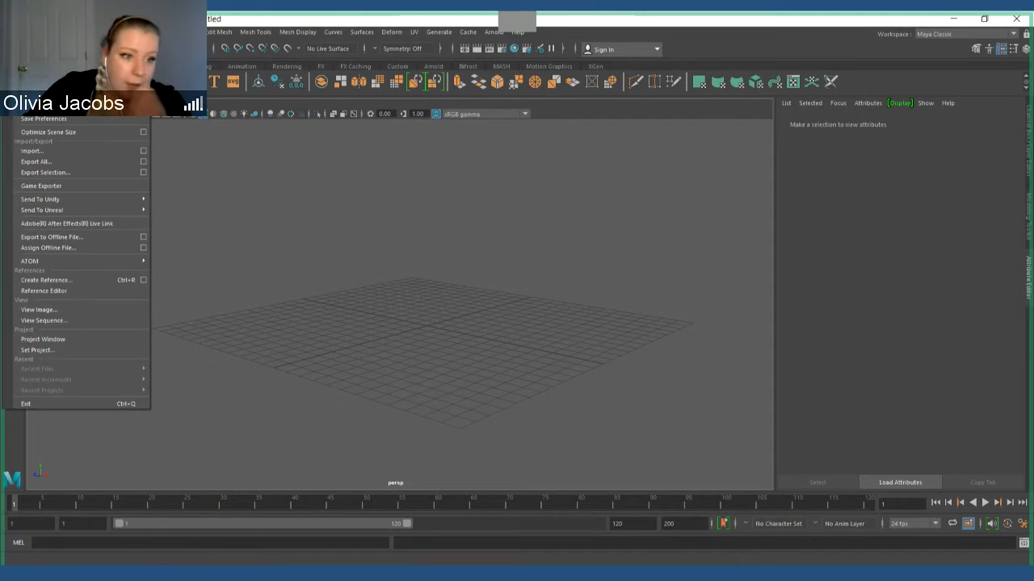
{"action": "left_click", "coordinate": [12, 33]}
{"action": "left_click", "coordinate": [73, 33]}
{"action": "left_click", "coordinate": [74, 32]}
{"action": "left_click", "coordinate": [11, 32]}
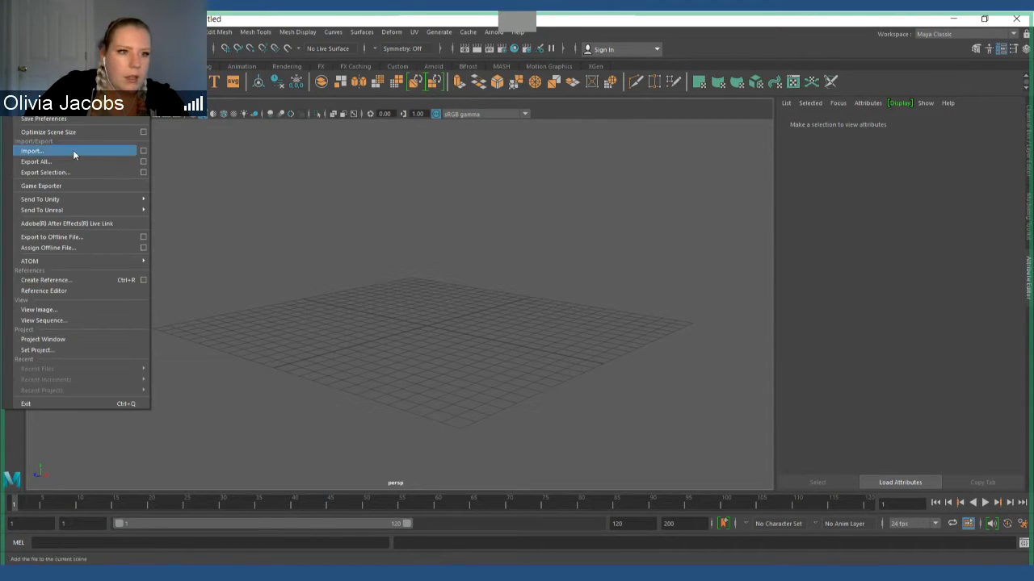
{"action": "left_click", "coordinate": [64, 340]}
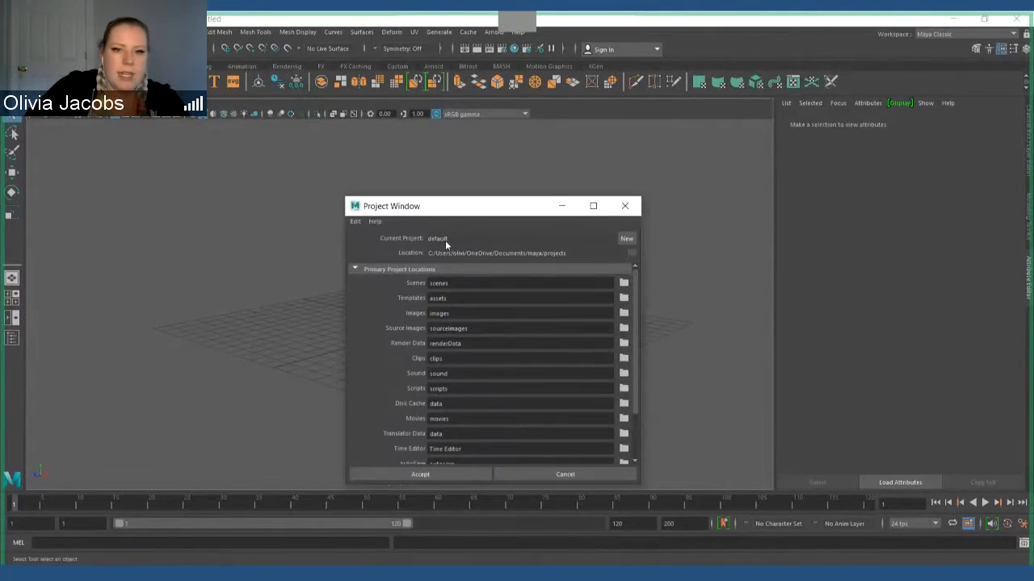
{"action": "left_click_drag", "start_coordinate": [440, 209], "coordinate": [418, 140]}
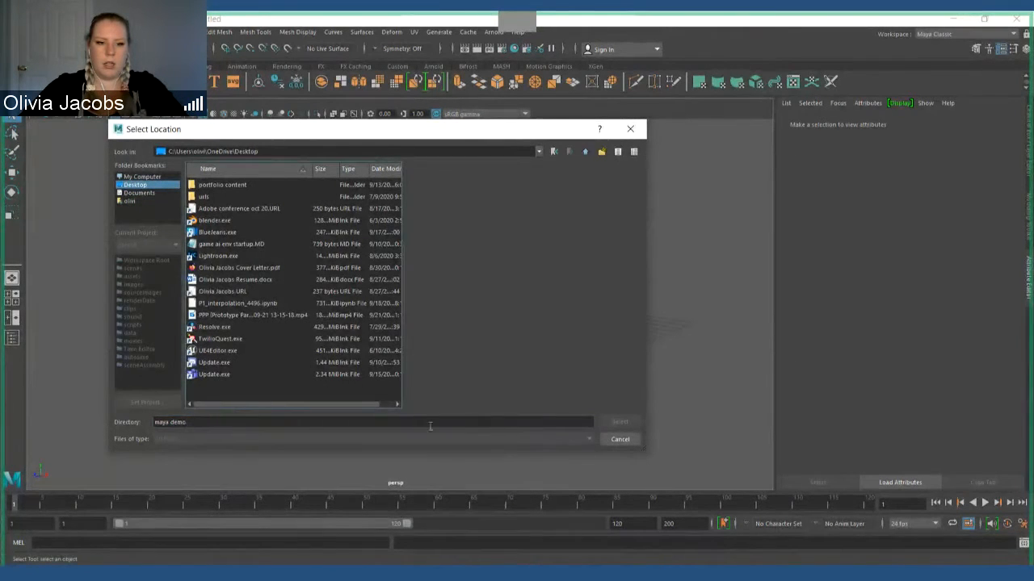
Step: Clear the directory name and choose the Desktop folder as the new project's location
{"action": "left_click_drag", "start_coordinate": [170, 422], "coordinate": [56, 413]}
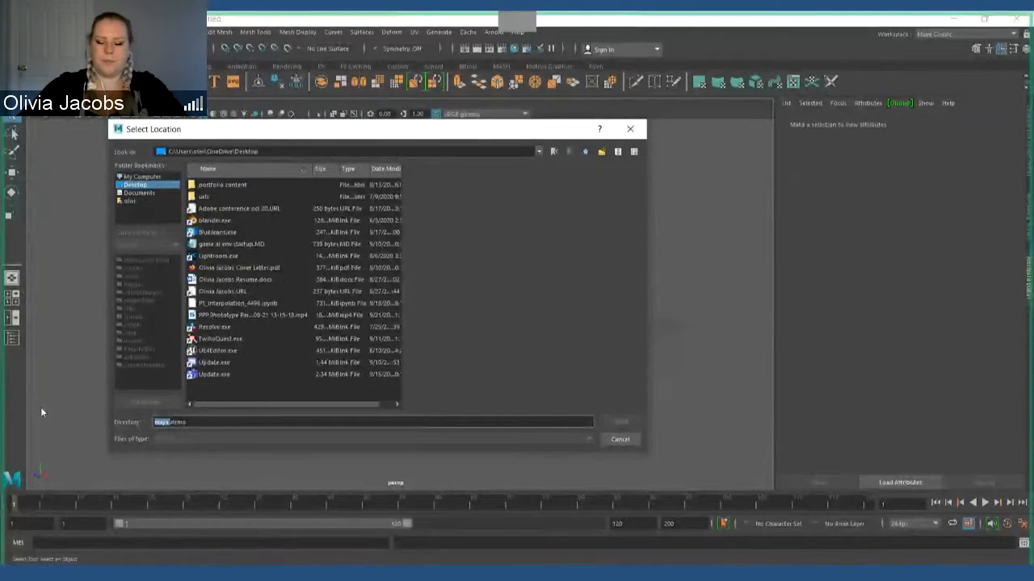
{"action": "key", "text": "End"}
{"action": "key", "text": "BackSpace"}
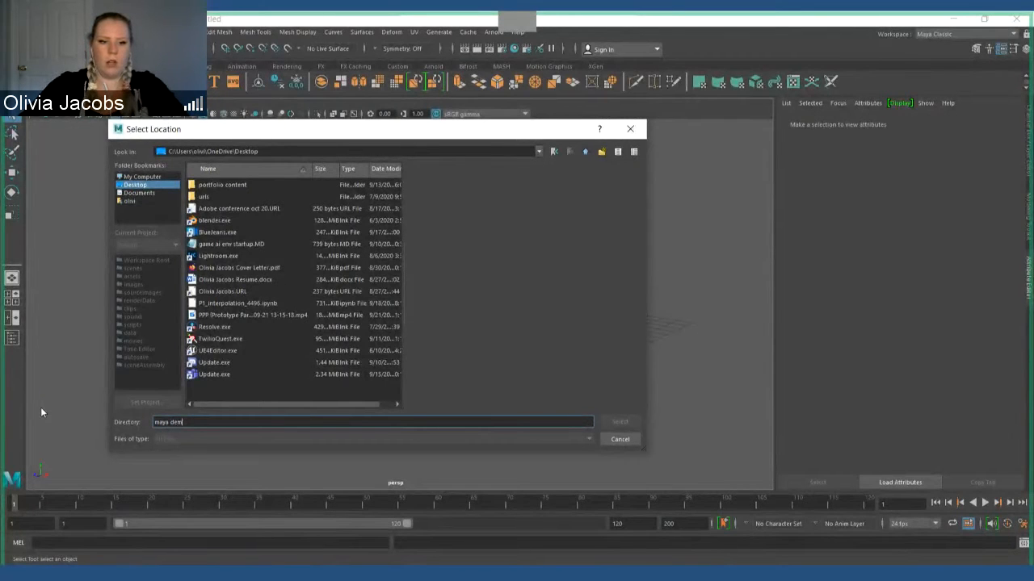
{"action": "key", "text": "BackSpace"}
{"action": "key", "text": "BackSpace"}
{"action": "key", "text": "BackSpace"}
{"action": "key", "text": "BackSpace"}
{"action": "key", "text": "BackSpace"}
{"action": "key", "text": "BackSpace"}
{"action": "key", "text": "BackSpace"}
{"action": "key", "text": "BackSpace"}
{"action": "left_click", "coordinate": [619, 423]}
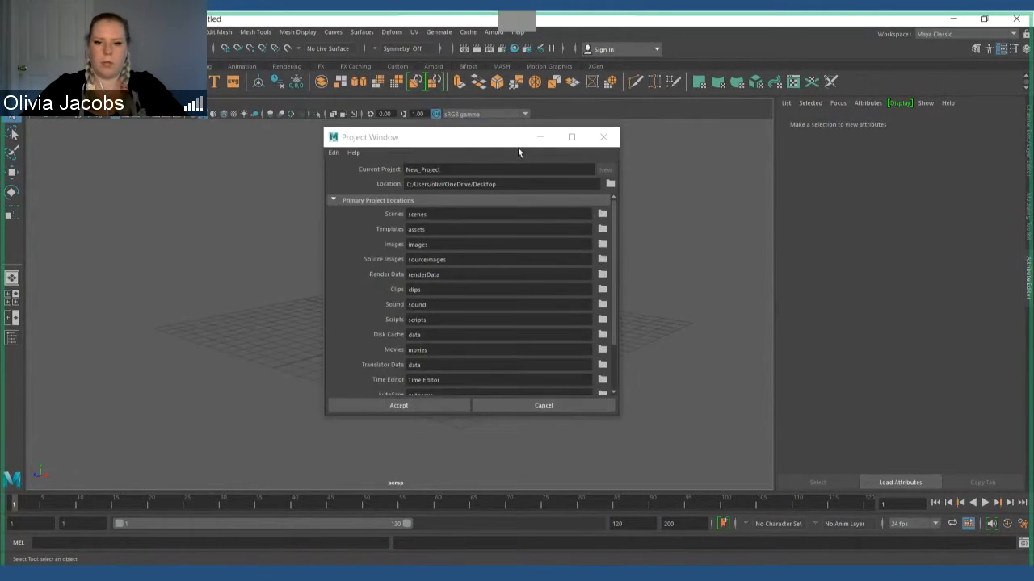
Step: Name the new project "maya demo" and accept the project with its default folder locations
{"action": "type", "text": "maya demo"}
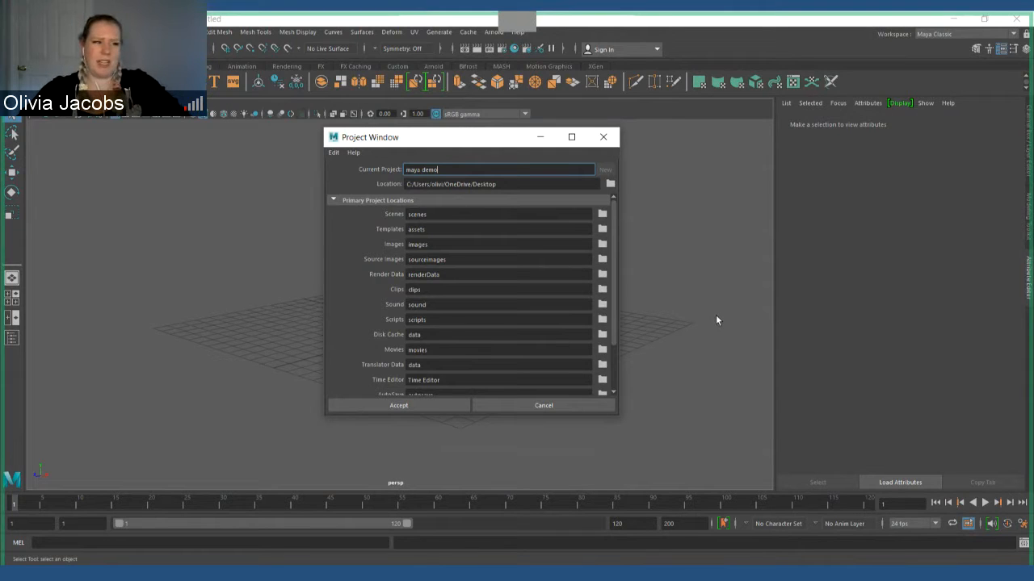
{"action": "left_click", "coordinate": [529, 184]}
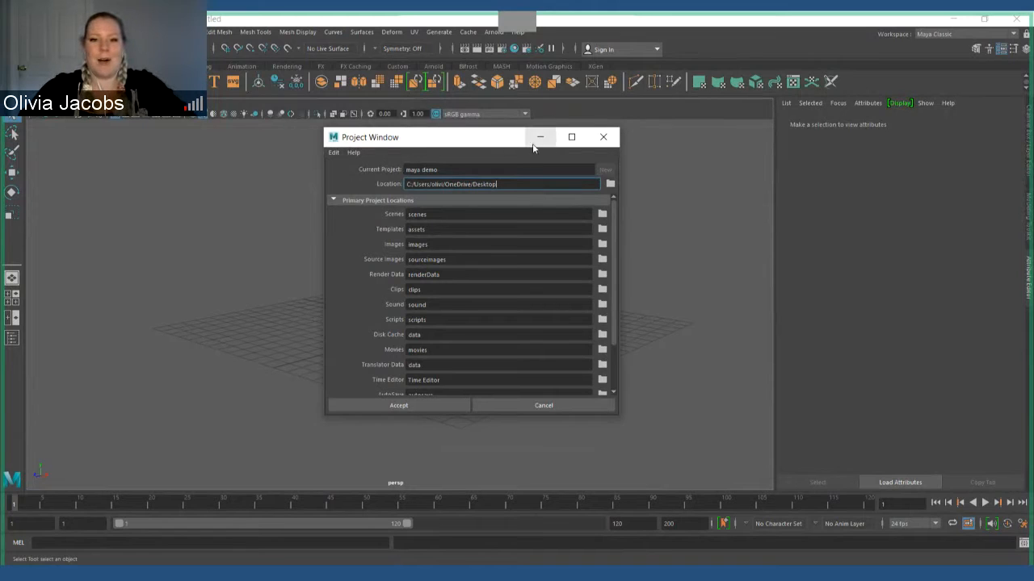
{"action": "left_click_drag", "start_coordinate": [503, 139], "coordinate": [505, 121]}
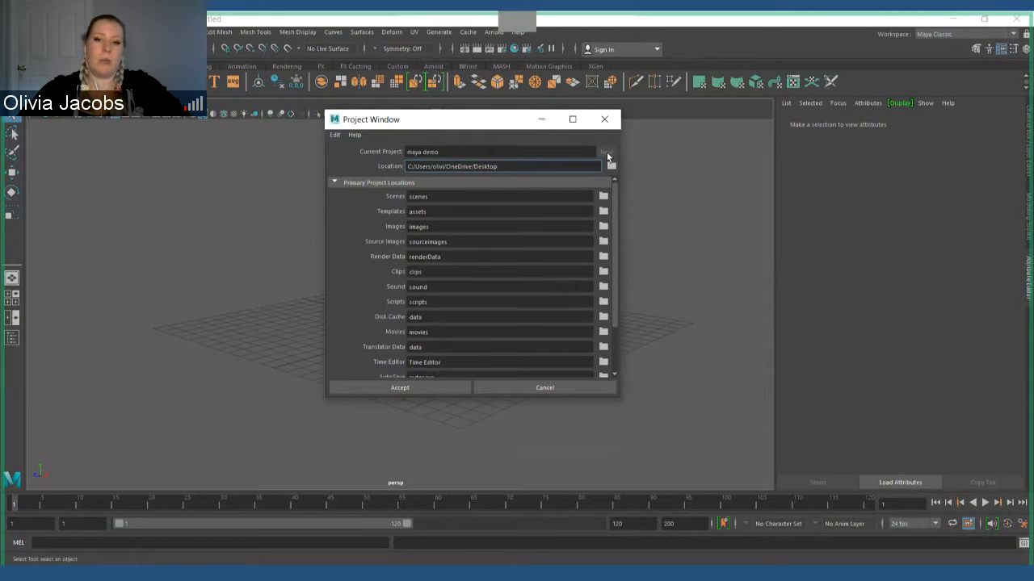
{"action": "left_click", "coordinate": [461, 150]}
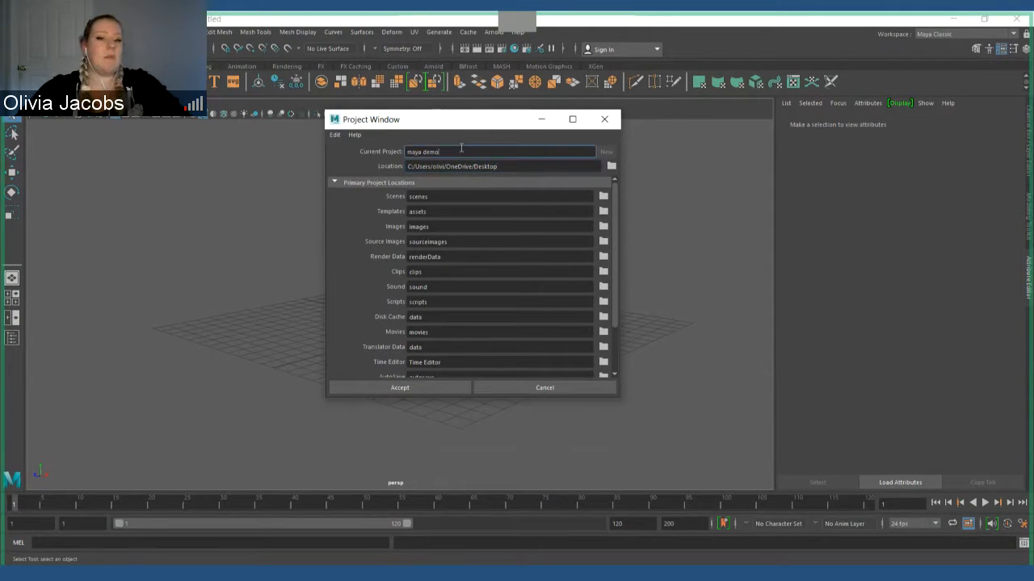
{"action": "left_click", "coordinate": [535, 167]}
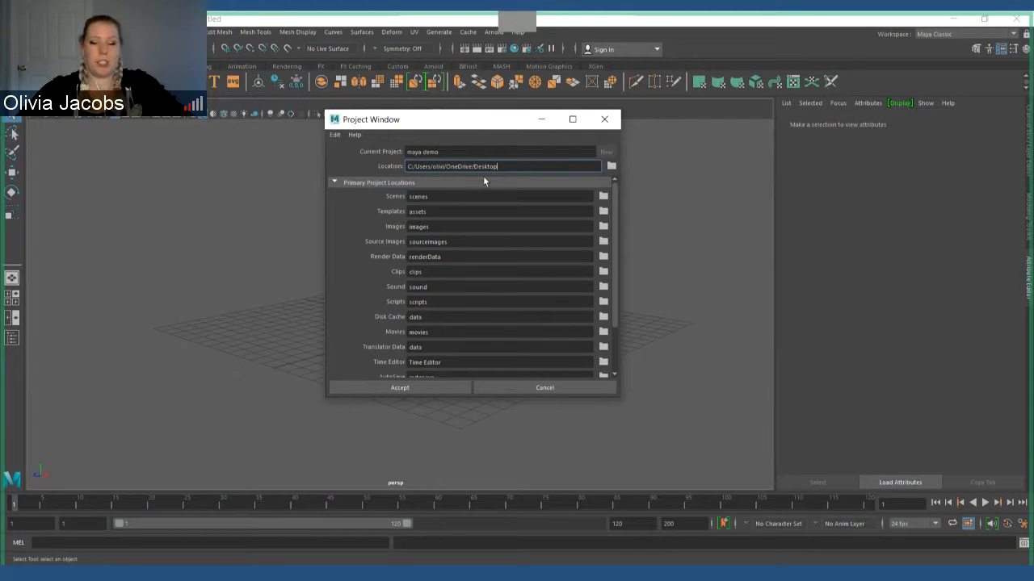
{"action": "left_click", "coordinate": [425, 388]}
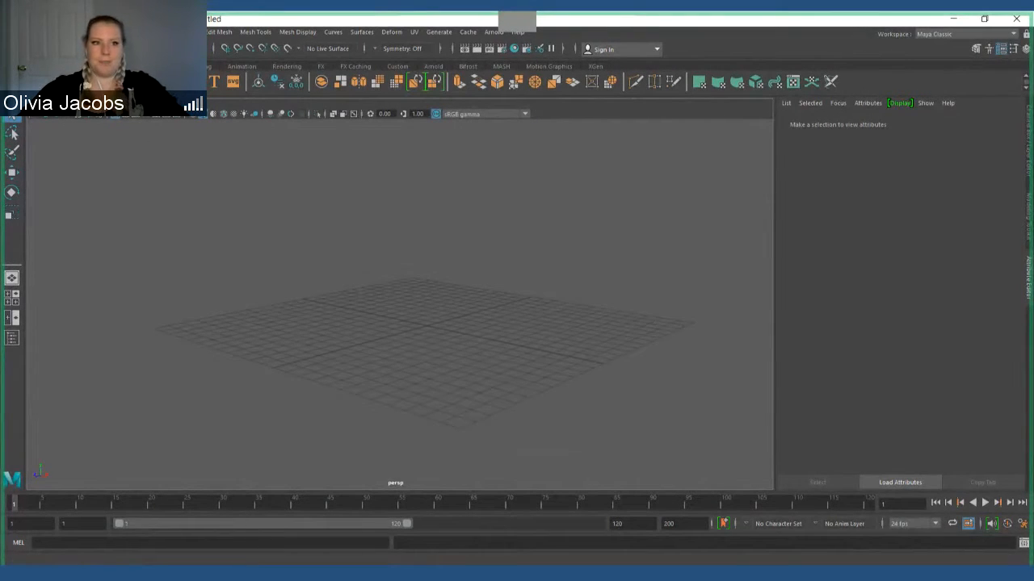
Step: Set the "maya demo" folder on the Desktop as the current project
{"action": "left_click", "coordinate": [15, 31]}
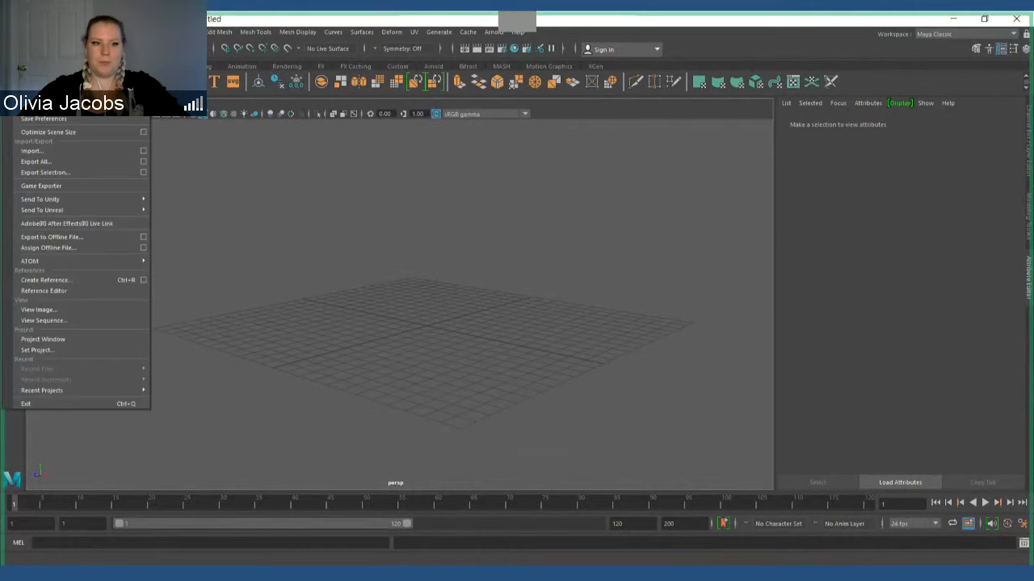
{"action": "left_click", "coordinate": [54, 351]}
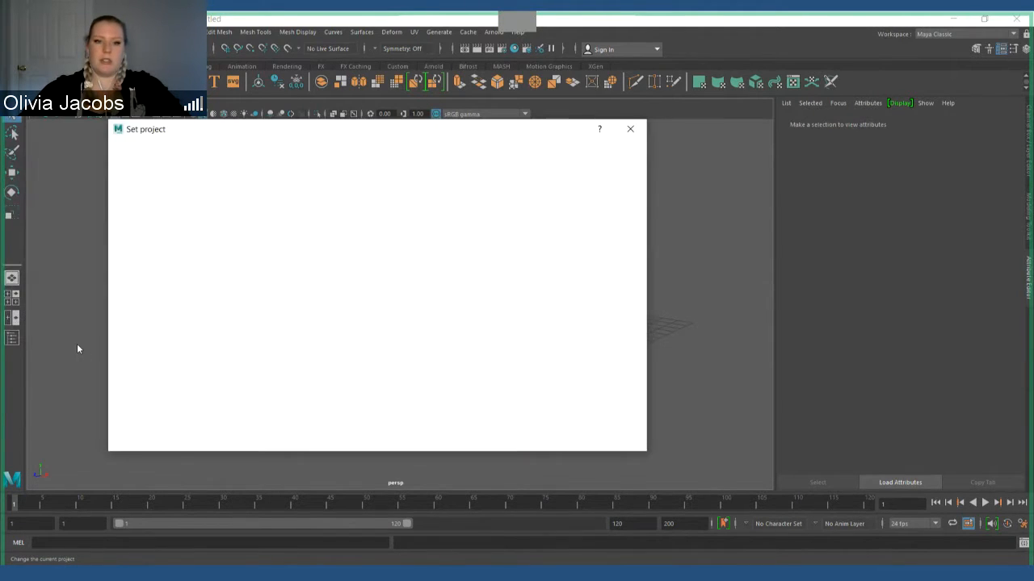
{"action": "left_click", "coordinate": [214, 185]}
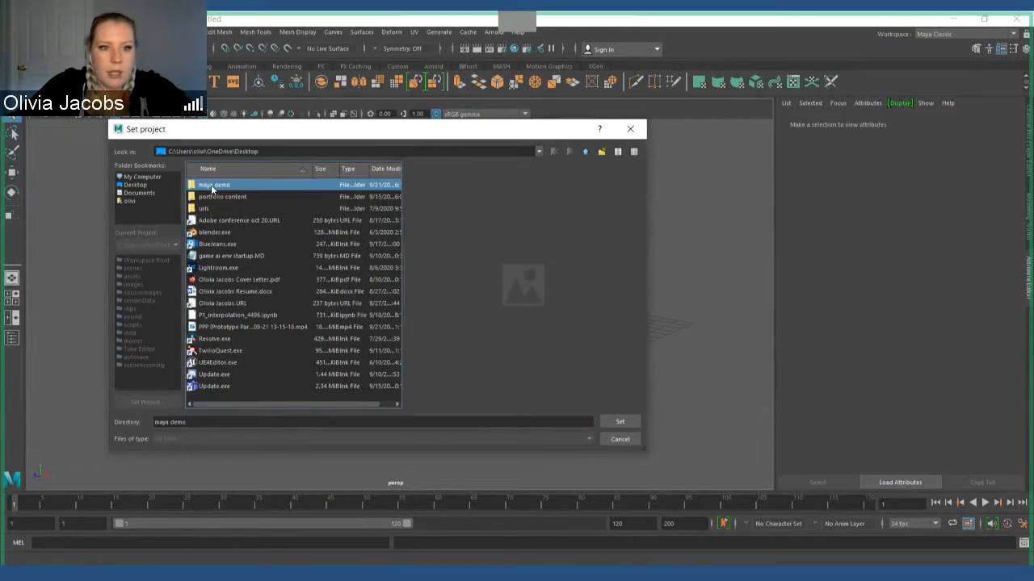
{"action": "left_click", "coordinate": [619, 421]}
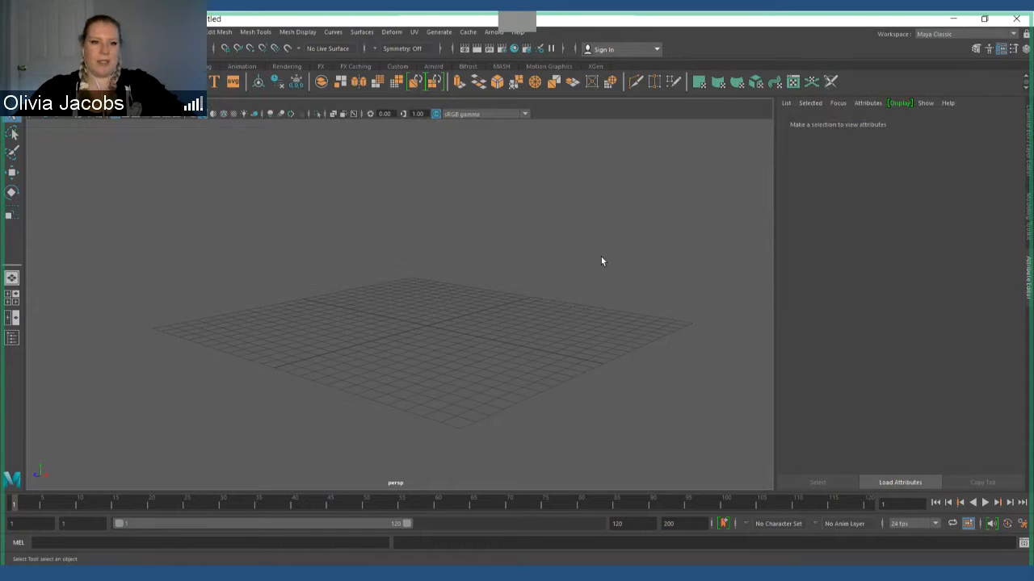
Step: Create a new scene without saving the changes to the untitled one
{"action": "left_click", "coordinate": [11, 32]}
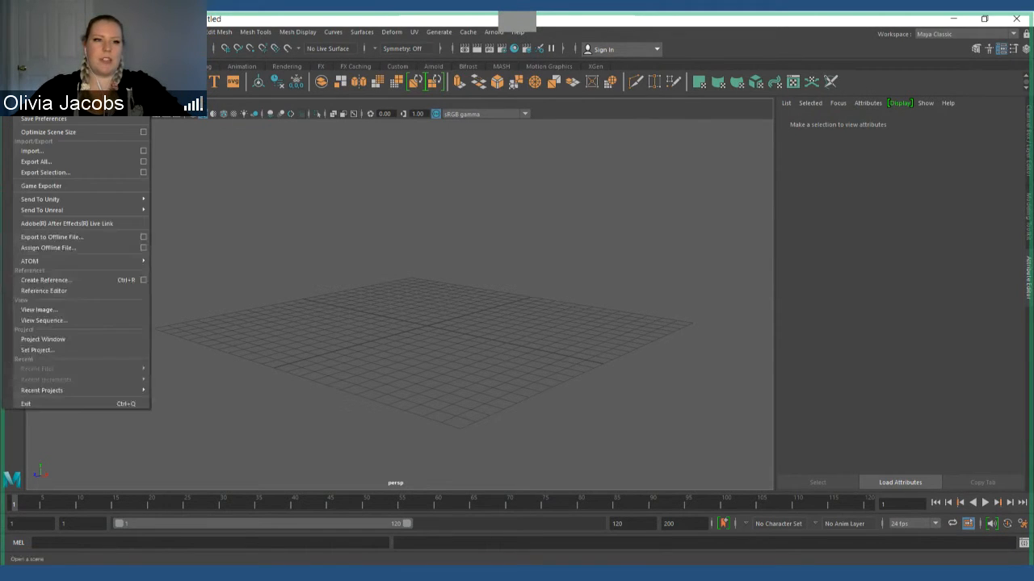
{"action": "left_click", "coordinate": [32, 46]}
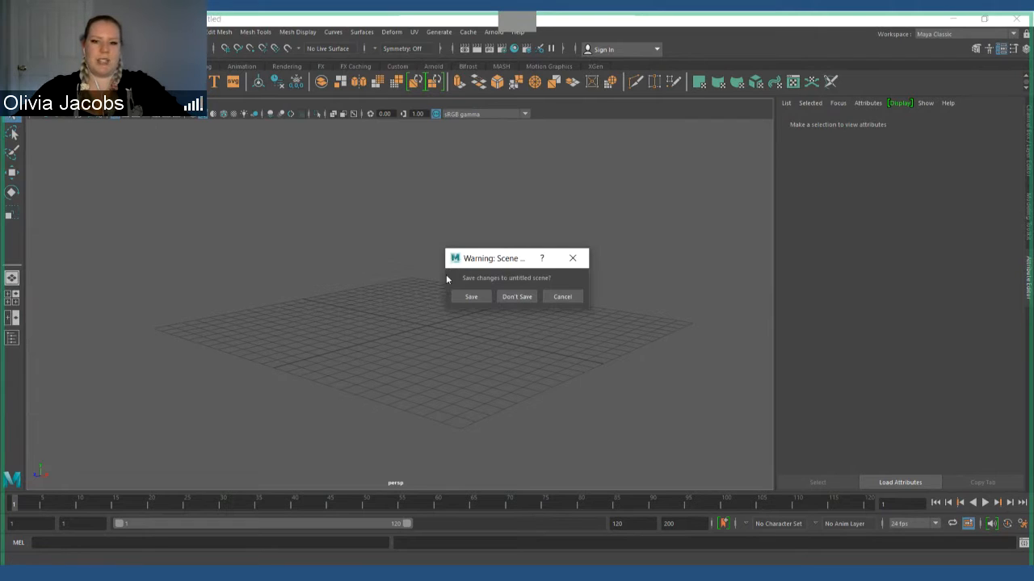
{"action": "left_click", "coordinate": [516, 296]}
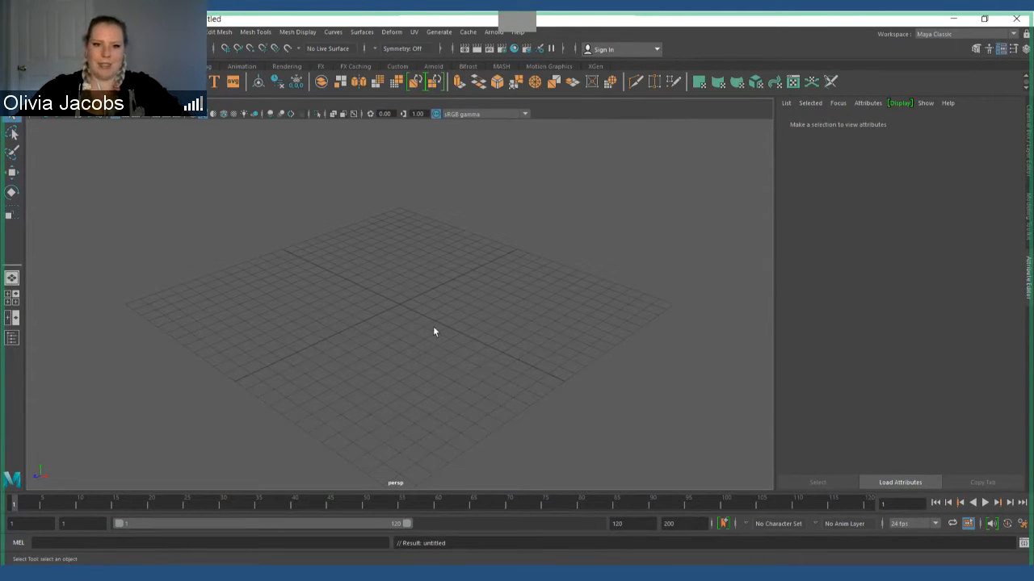
{"action": "left_click_drag", "start_coordinate": [433, 327], "coordinate": [437, 317], "text": "alt"}
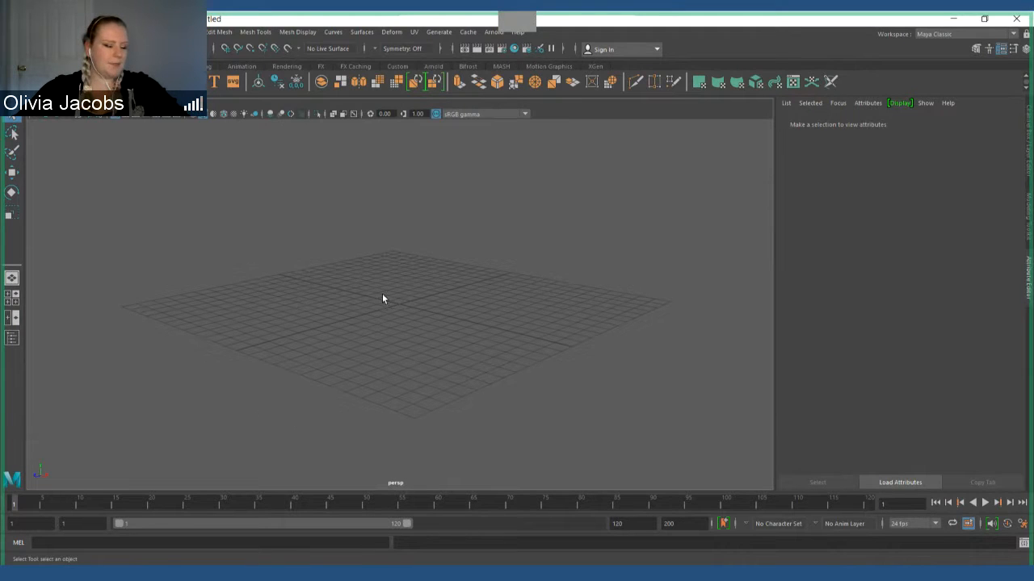
{"action": "middle_click_drag", "start_coordinate": [382, 294], "coordinate": [388, 296], "text": "alt"}
{"action": "left_click", "coordinate": [15, 33]}
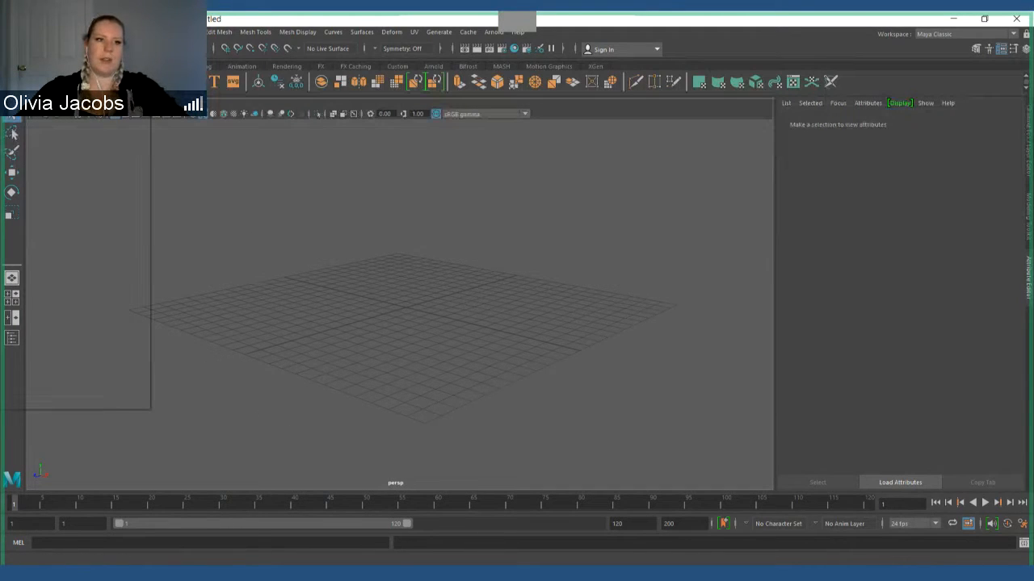
{"action": "mouse_move", "coordinate": [38, 32]}
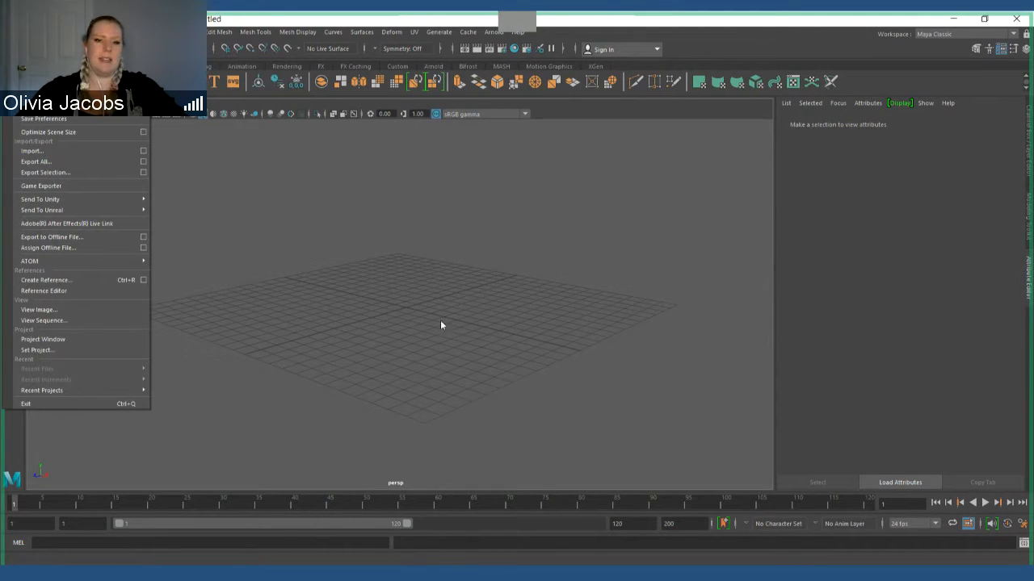
{"action": "left_click", "coordinate": [428, 303]}
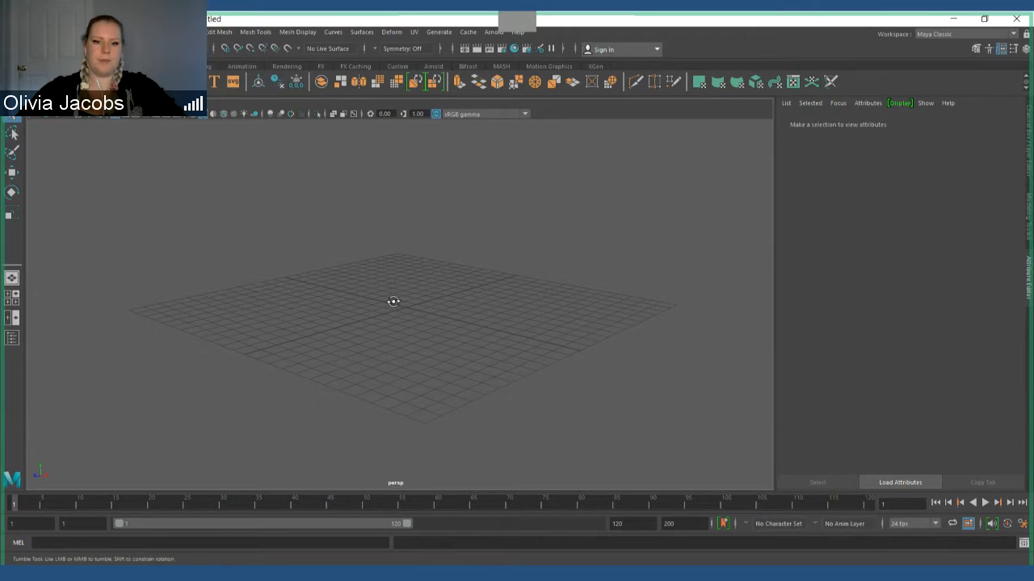
Step: Tumble, pan and zoom the perspective view to examine the empty grid from different angles and distances
{"action": "left_click_drag", "start_coordinate": [393, 301], "coordinate": [412, 337], "text": "alt"}
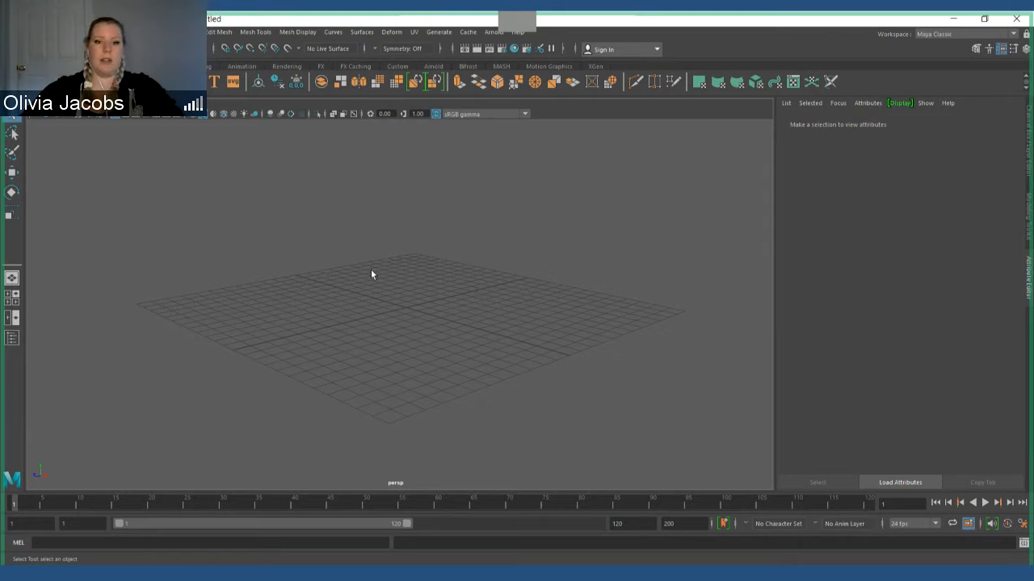
{"action": "mouse_move", "coordinate": [357, 262]}
{"action": "left_mouse_down", "text": "alt"}
{"action": "mouse_move", "coordinate": [441, 251]}
{"action": "mouse_move", "coordinate": [480, 261]}
{"action": "mouse_move", "coordinate": [331, 250]}
{"action": "mouse_move", "coordinate": [367, 274]}
{"action": "mouse_move", "coordinate": [368, 257]}
{"action": "left_mouse_up", "text": "alt"}
{"action": "left_click_drag", "start_coordinate": [619, 253], "coordinate": [683, 261], "text": "alt"}
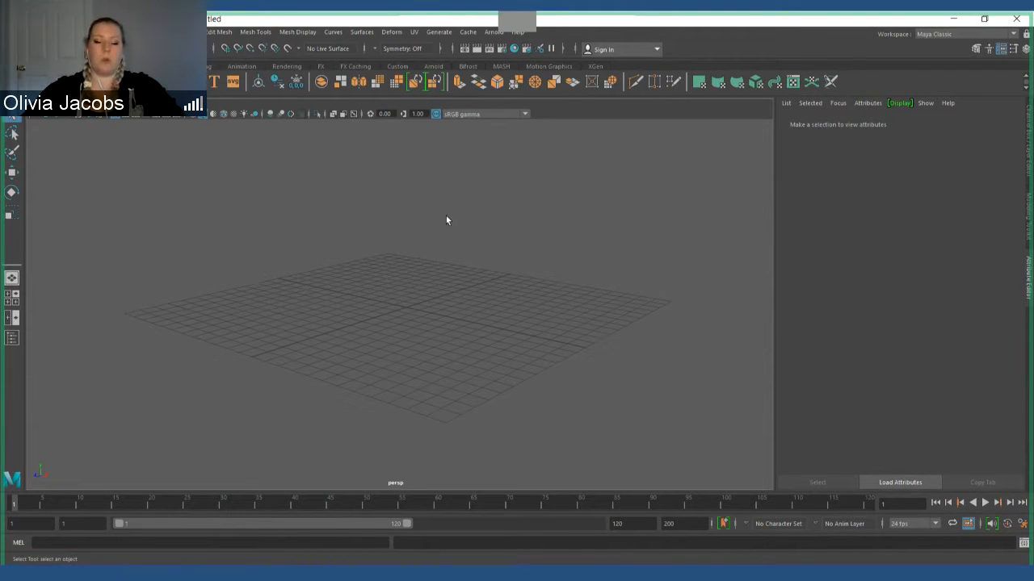
{"action": "middle_click_drag", "start_coordinate": [447, 221], "coordinate": [365, 197], "text": "alt"}
{"action": "left_click_drag", "start_coordinate": [365, 197], "coordinate": [512, 219], "text": "alt"}
{"action": "scroll", "coordinate": [509, 233], "scroll_direction": "up", "scroll_amount": 2}
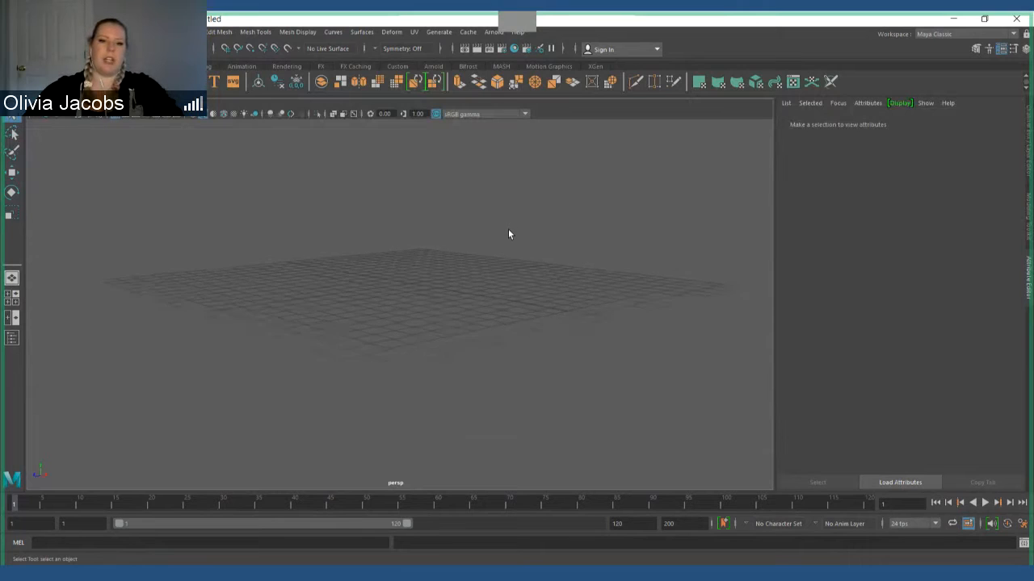
{"action": "scroll", "coordinate": [508, 232], "scroll_direction": "down", "scroll_amount": 3}
{"action": "scroll", "coordinate": [509, 233], "scroll_direction": "up", "scroll_amount": 4}
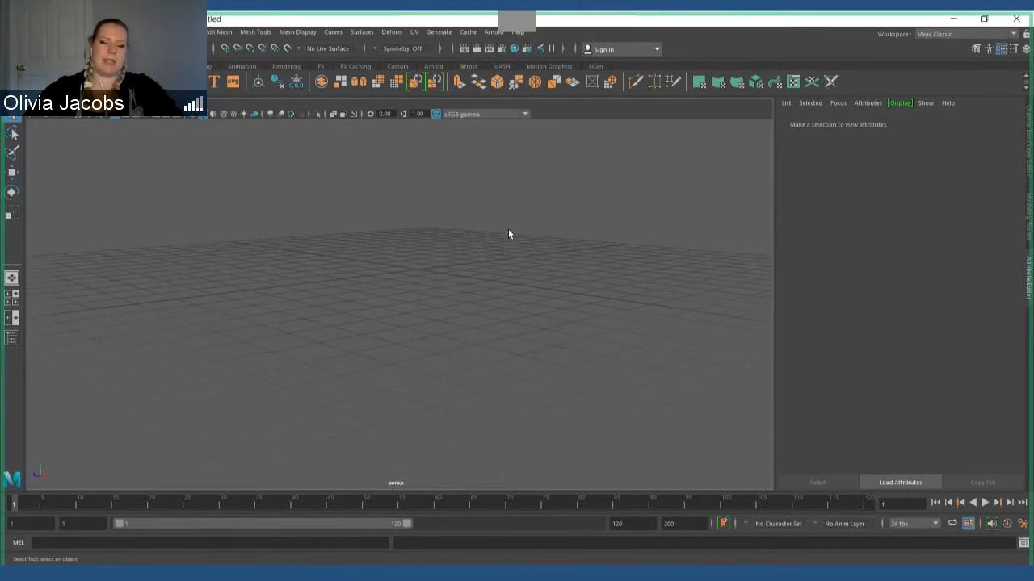
{"action": "scroll", "coordinate": [509, 231], "scroll_direction": "down", "scroll_amount": 4}
{"action": "left_click_drag", "start_coordinate": [420, 212], "coordinate": [425, 271], "text": "alt"}
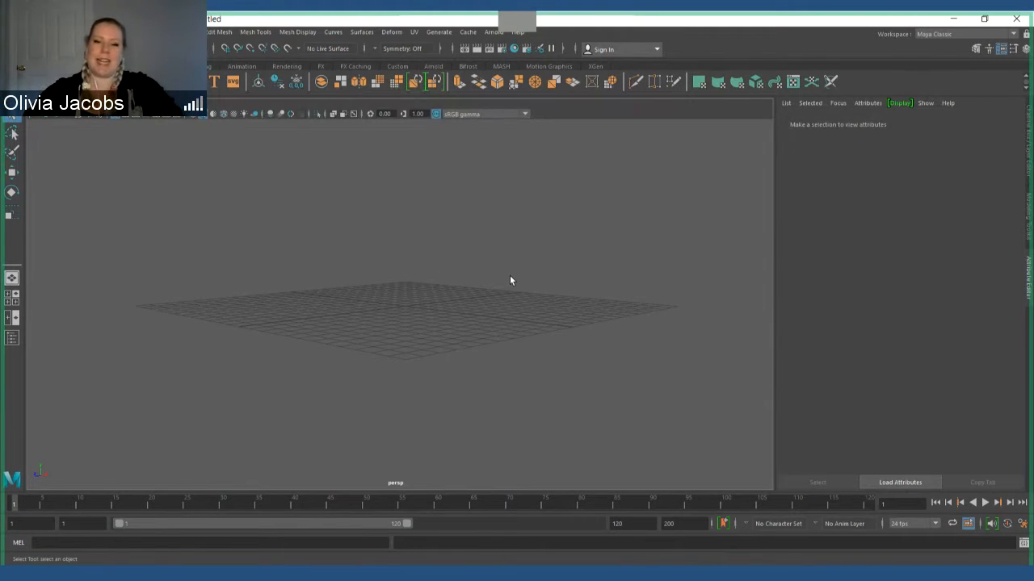
{"action": "left_click_drag", "start_coordinate": [477, 315], "coordinate": [475, 323], "text": "alt"}
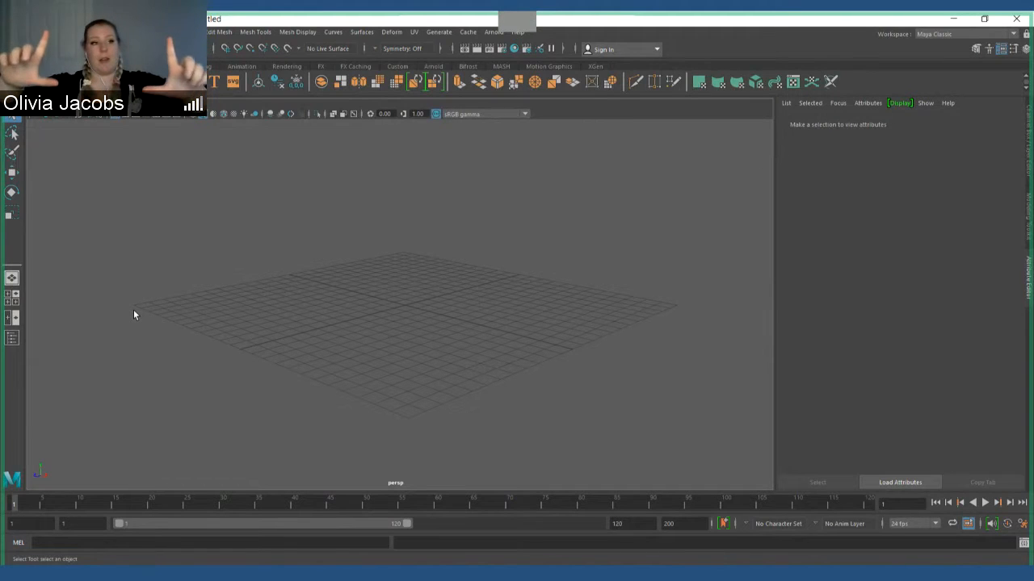
Step: Switch between the four-view layout and single full-size views, including the front view, and finish in the perspective view
{"action": "left_click", "coordinate": [12, 299]}
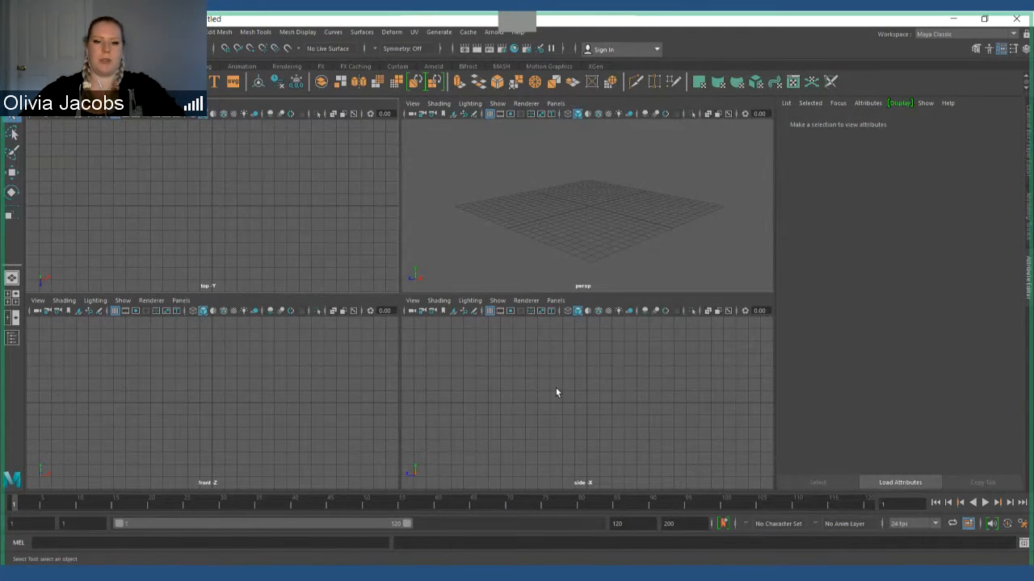
{"action": "left_click", "coordinate": [624, 207]}
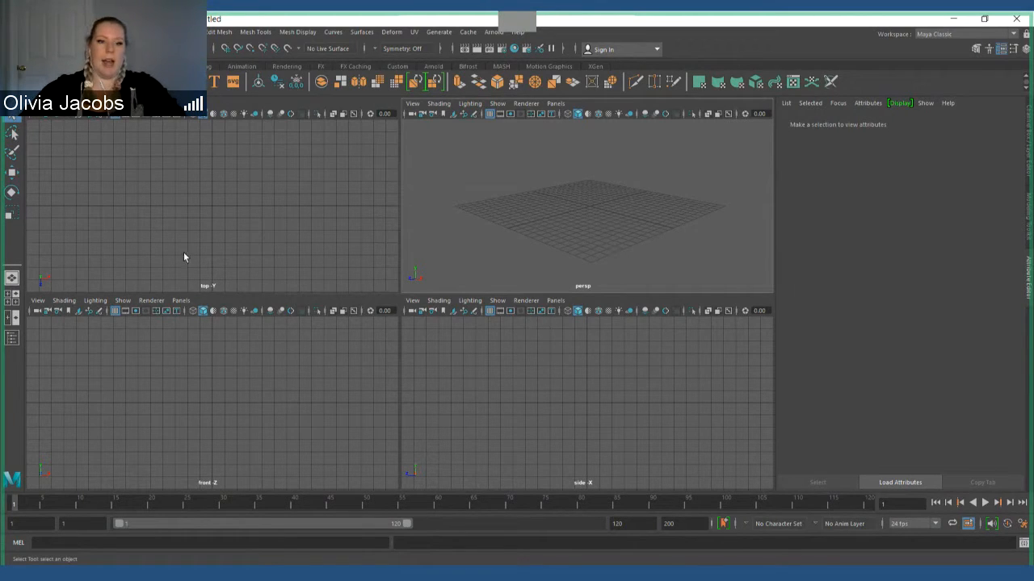
{"action": "left_click", "coordinate": [203, 285]}
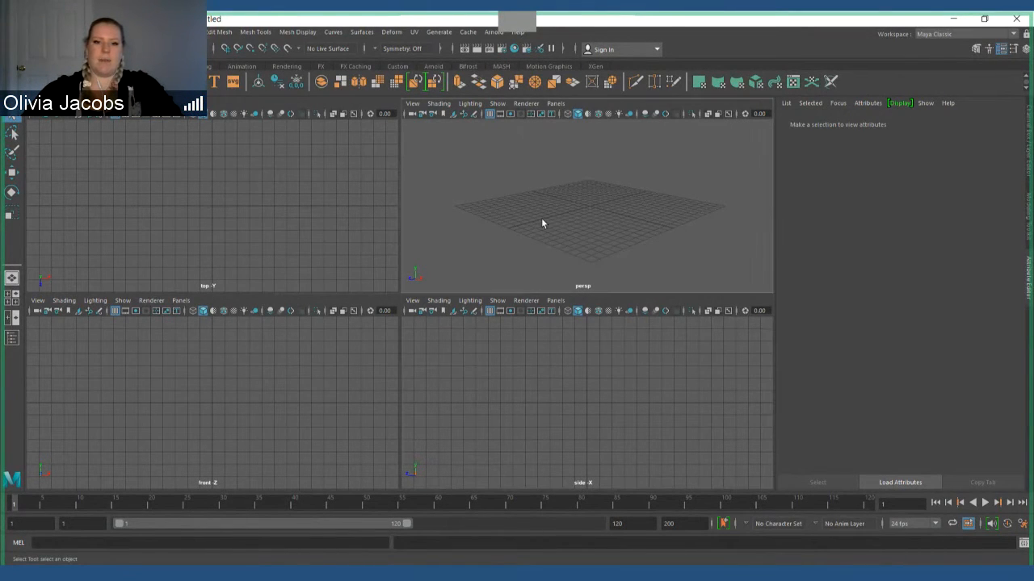
{"action": "key", "text": "space"}
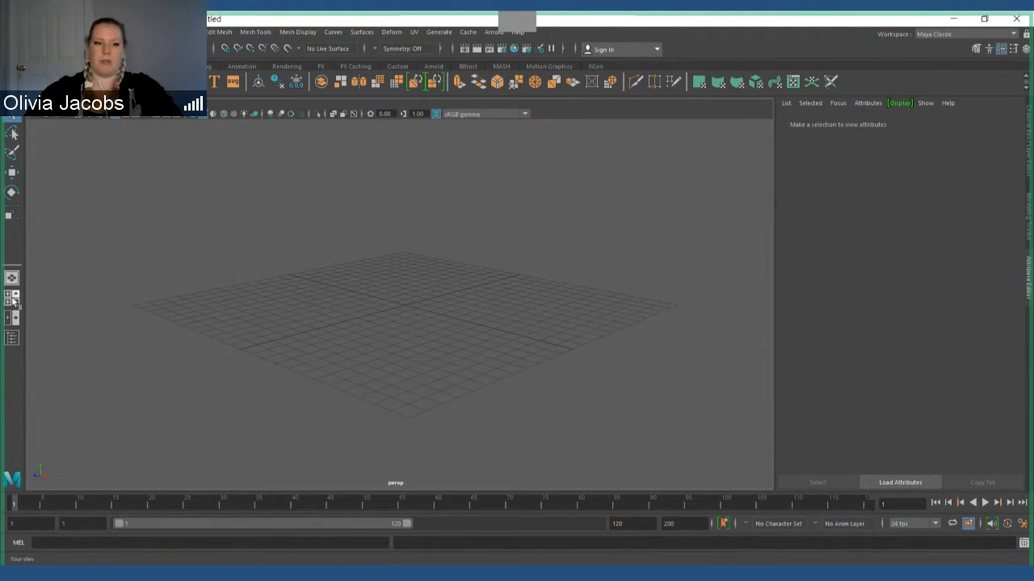
{"action": "key", "text": "space"}
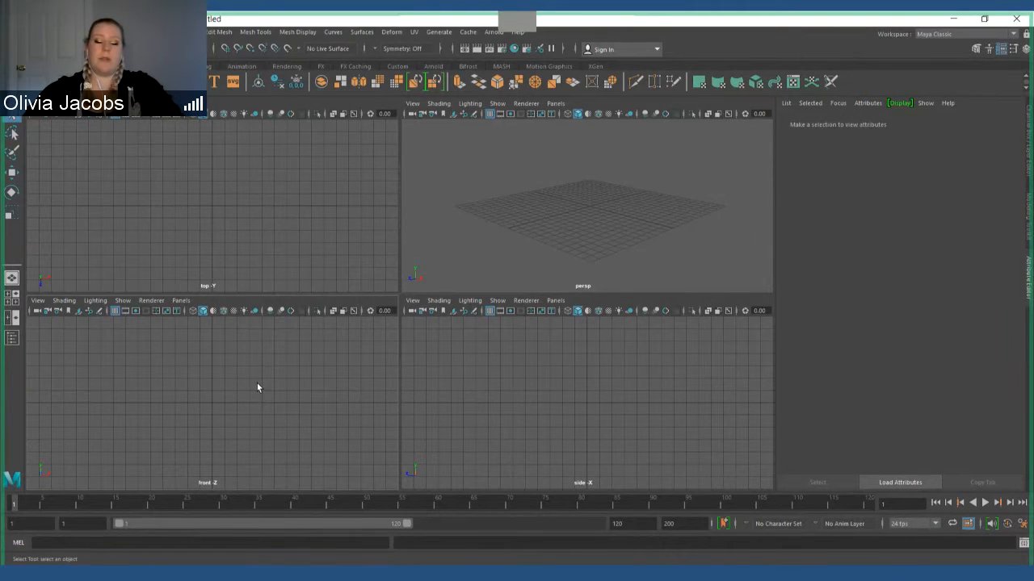
{"action": "key", "text": "space"}
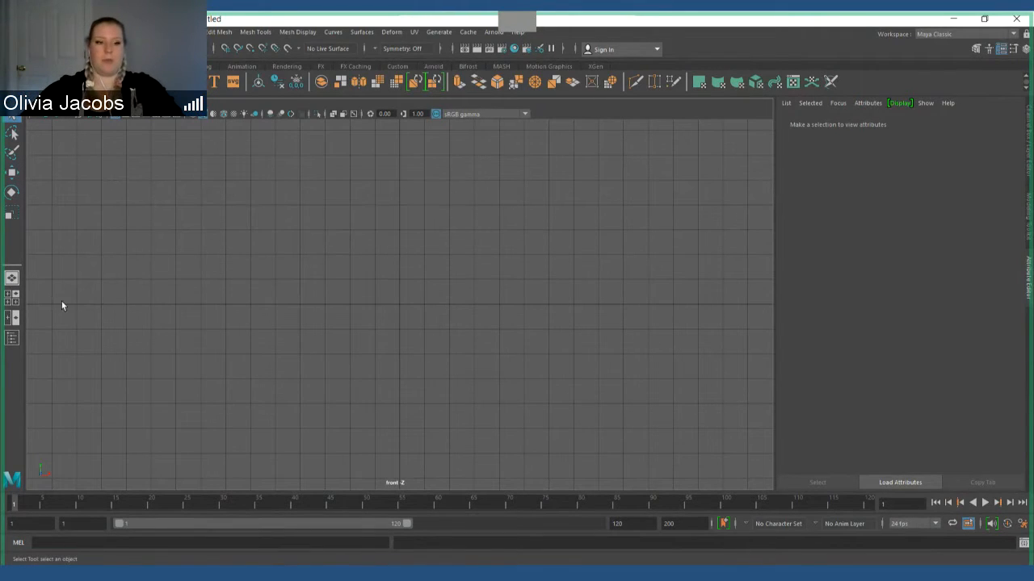
{"action": "left_click", "coordinate": [12, 277]}
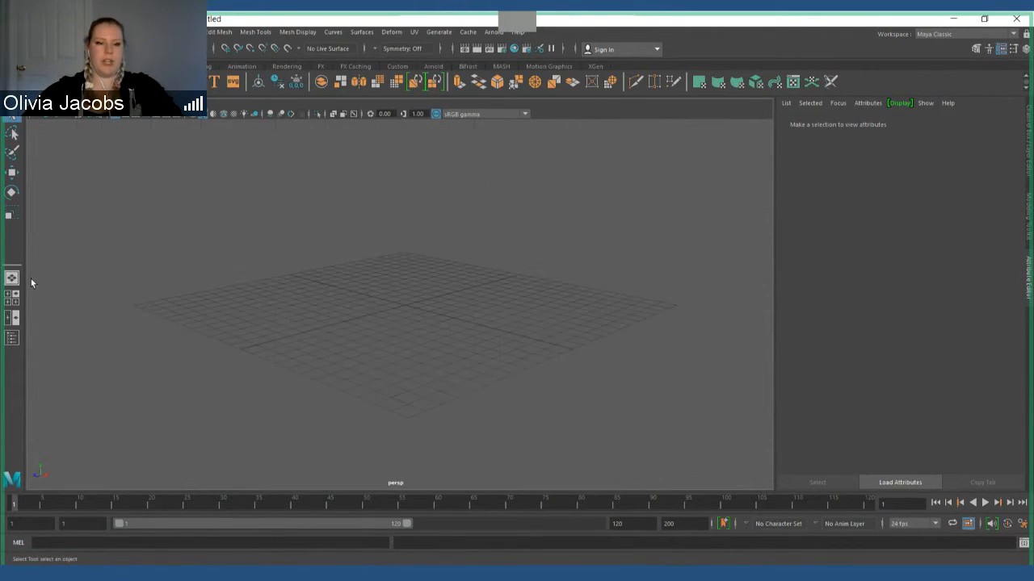
{"action": "left_click_drag", "start_coordinate": [474, 304], "coordinate": [494, 303], "text": "alt"}
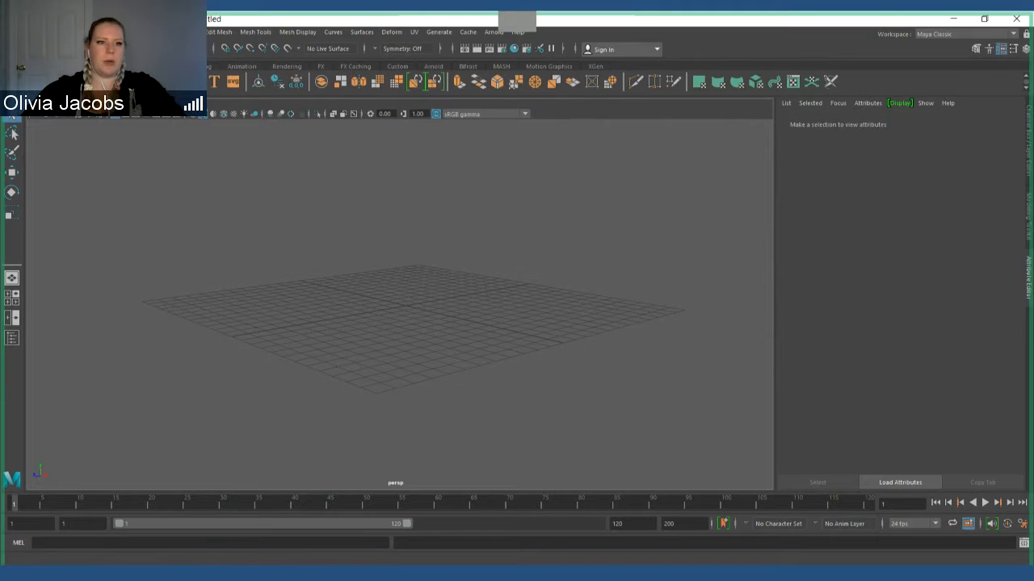
Step: Look through the sculpting, rigging, animation and rendering tool shelves and return to the polygon modeling shelf
{"action": "left_click", "coordinate": [163, 66]}
{"action": "left_click", "coordinate": [200, 66]}
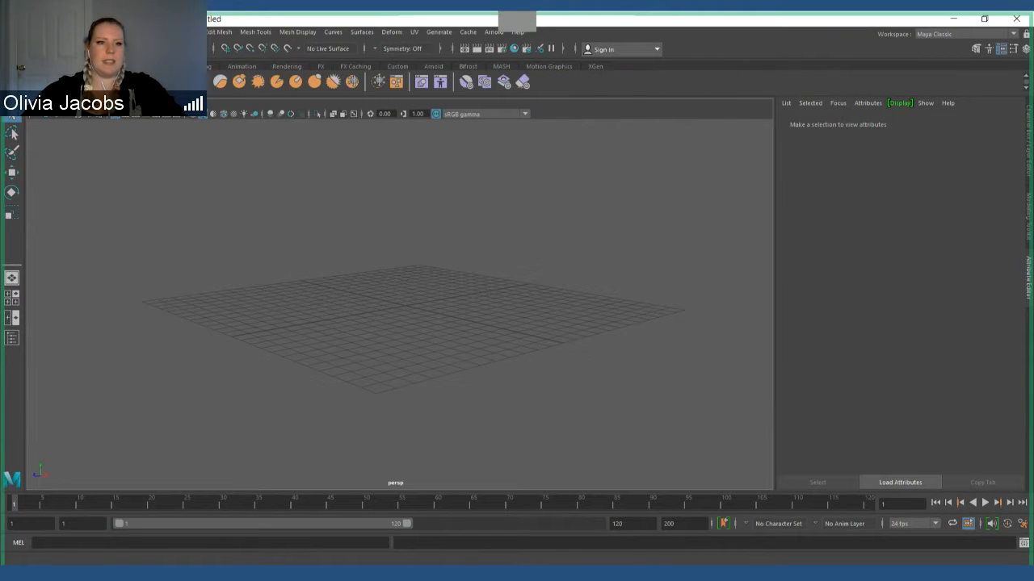
{"action": "left_click", "coordinate": [212, 65]}
{"action": "left_click", "coordinate": [119, 66]}
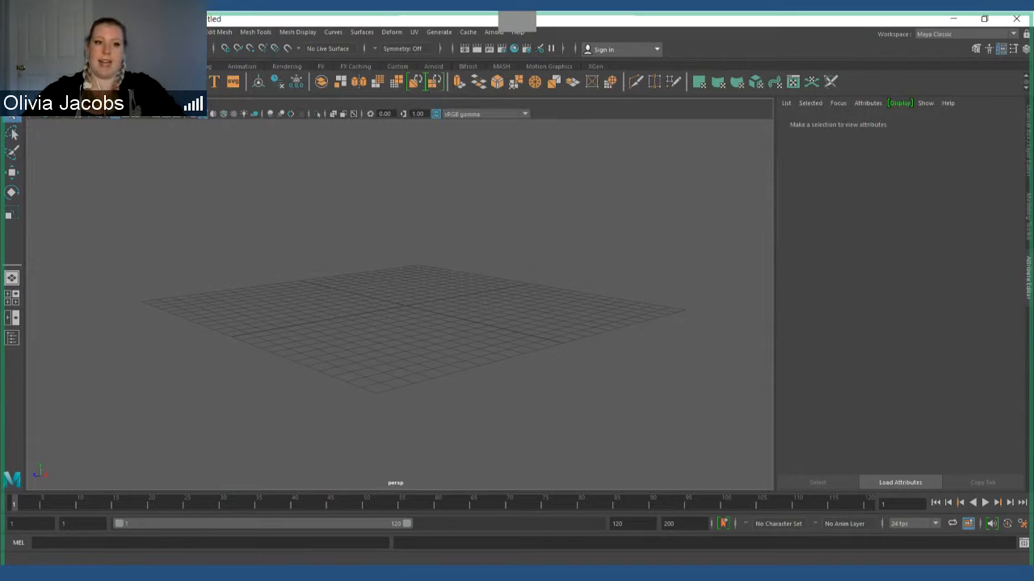
{"action": "left_click", "coordinate": [242, 67]}
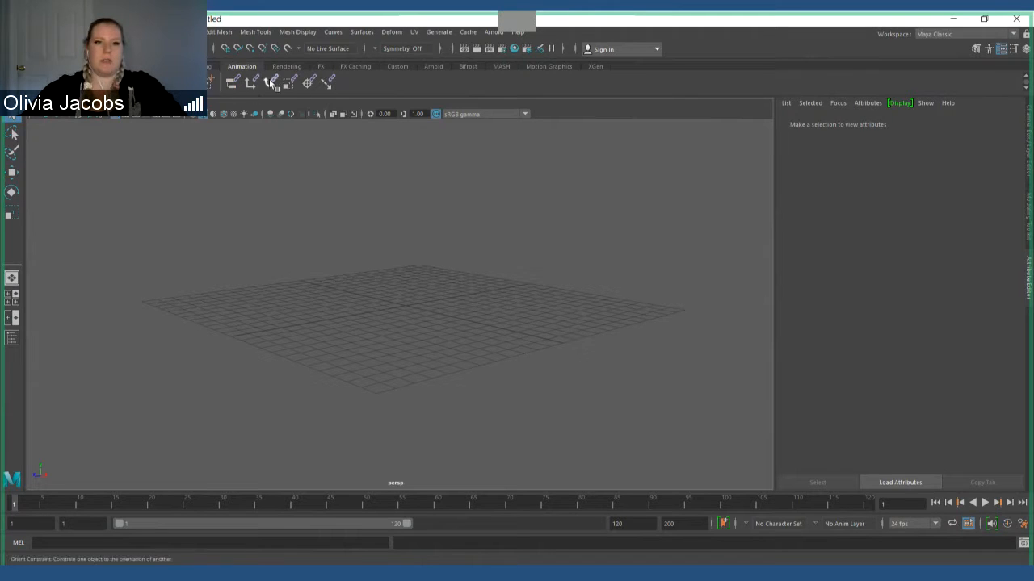
{"action": "left_click", "coordinate": [286, 66]}
{"action": "left_click", "coordinate": [112, 67]}
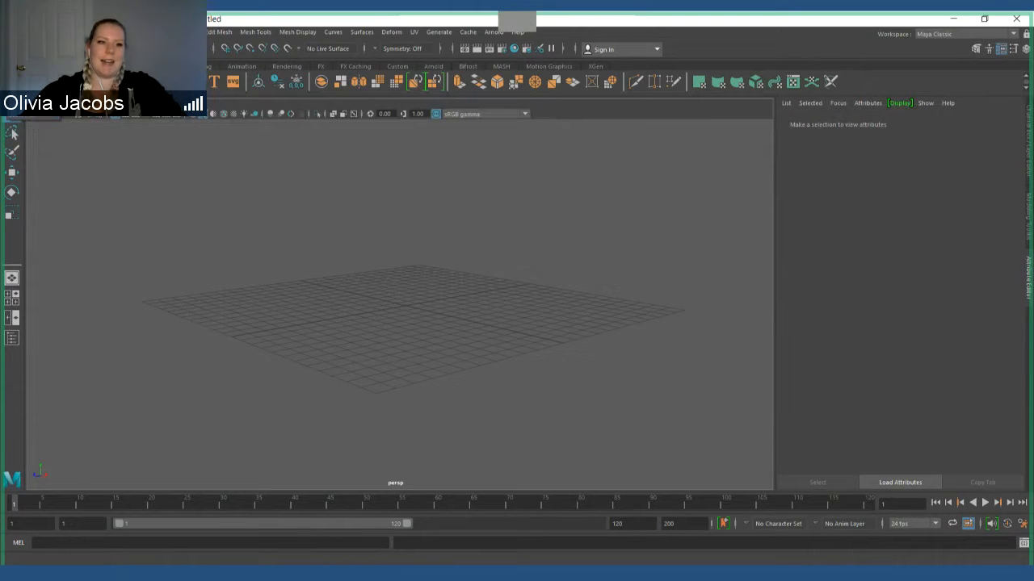
Step: Switch to the Animation menu set and return to the Modeling menu set
{"action": "left_click", "coordinate": [26, 81]}
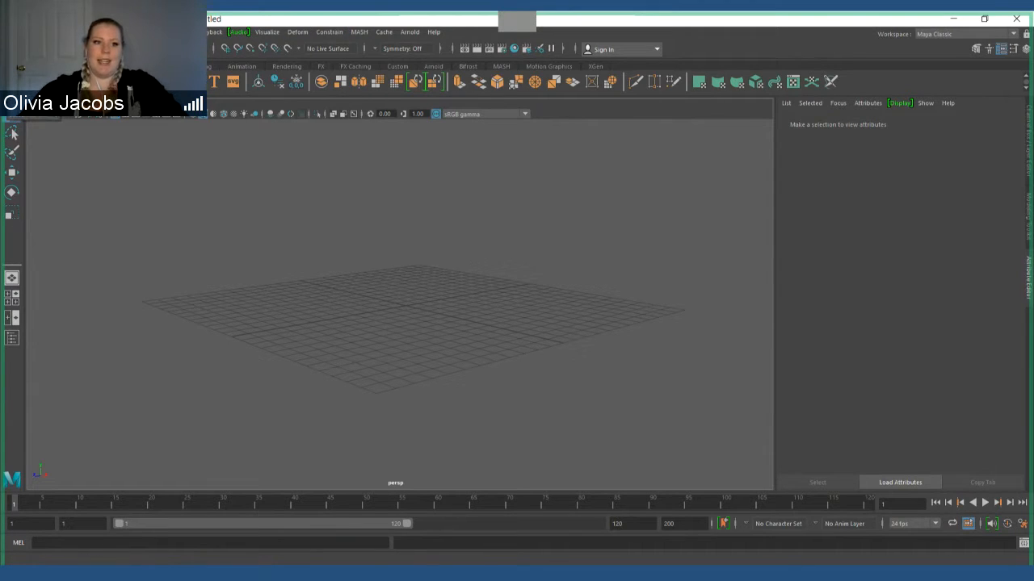
{"action": "key", "text": "F2"}
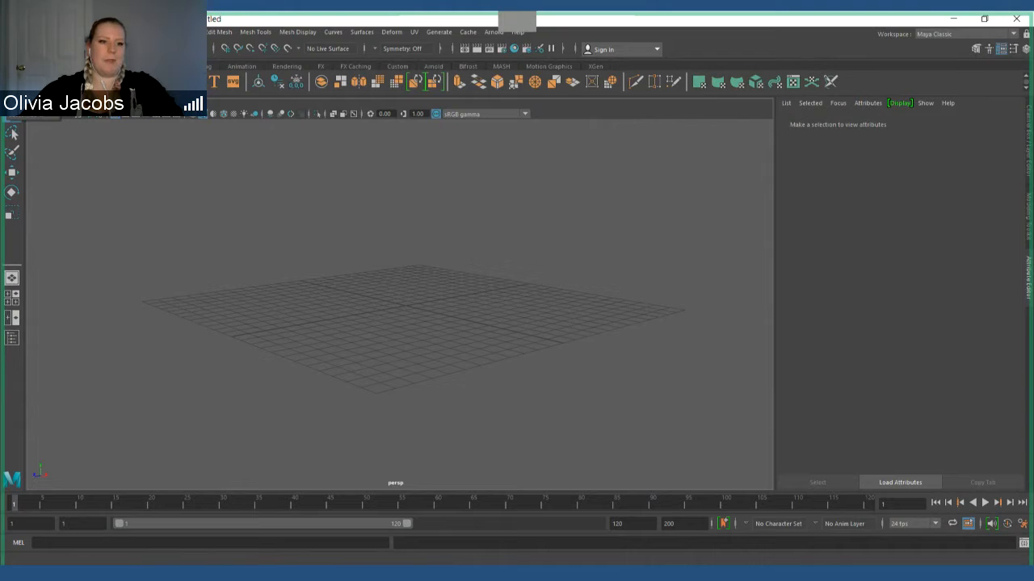
Step: Create a polygon cube primitive at the centre of the grid and deselect it
{"action": "left_click_drag", "start_coordinate": [406, 286], "coordinate": [404, 291], "text": "alt"}
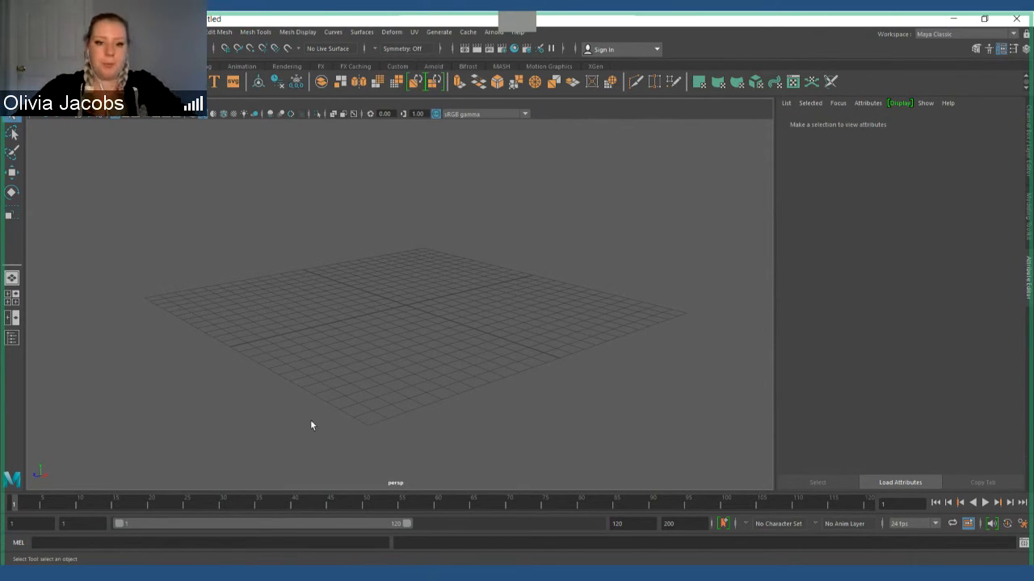
{"action": "left_click_drag", "start_coordinate": [386, 397], "coordinate": [401, 382], "text": "alt"}
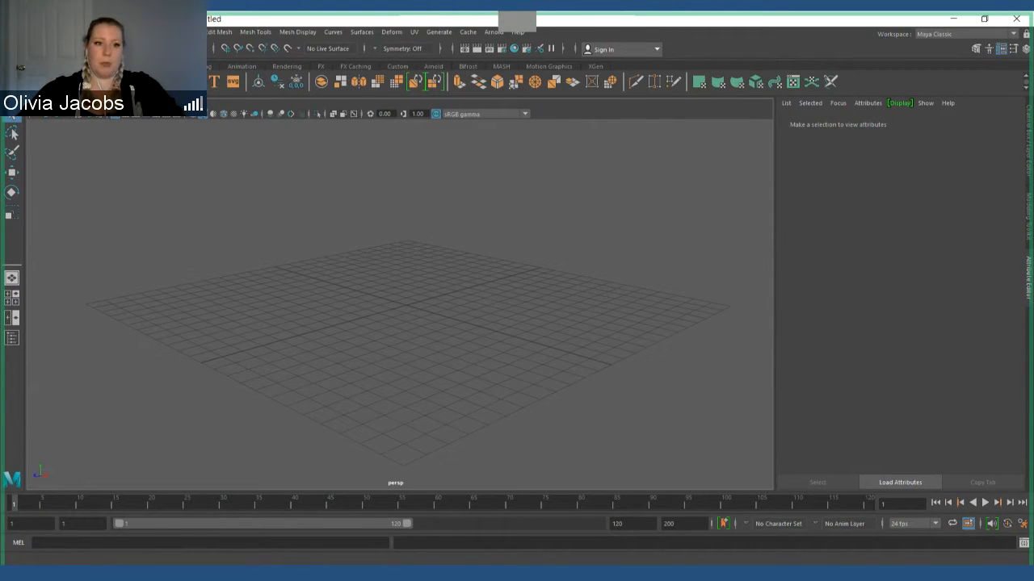
{"action": "left_click", "coordinate": [50, 33]}
{"action": "mouse_move", "coordinate": [85, 67]}
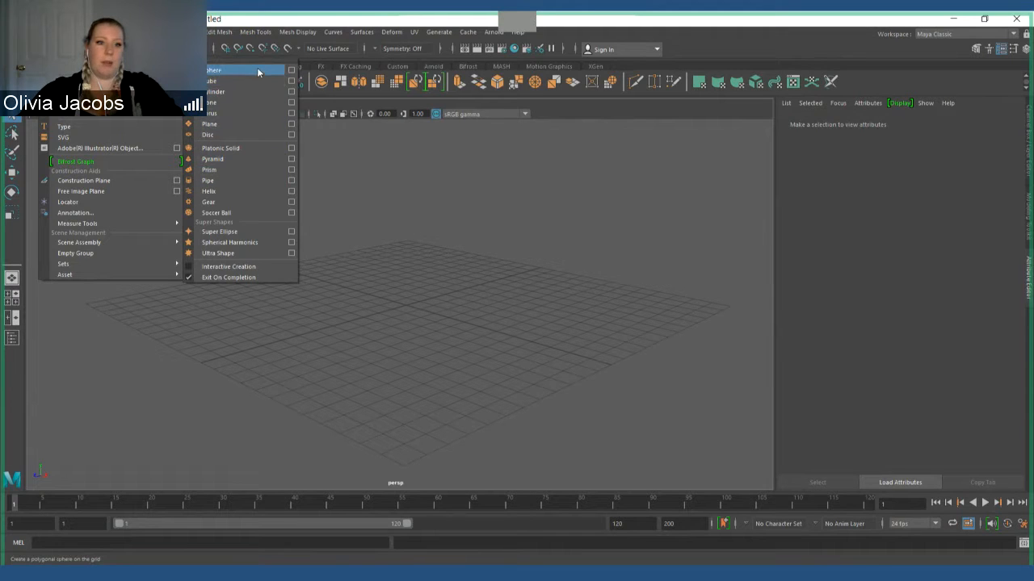
{"action": "left_click", "coordinate": [218, 81]}
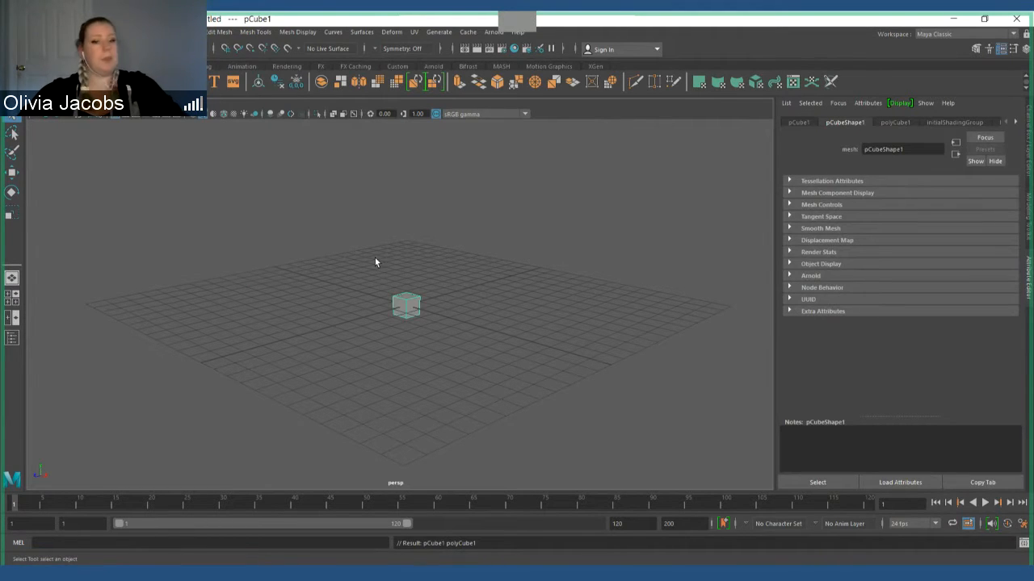
{"action": "left_click", "coordinate": [476, 346]}
Step: Move the cube across the grid away from the centre with the Move tool and deselect it
{"action": "scroll", "coordinate": [477, 347], "scroll_direction": "up", "scroll_amount": 8}
{"action": "left_click_drag", "start_coordinate": [437, 290], "coordinate": [179, 297], "text": "alt"}
{"action": "scroll", "coordinate": [439, 299], "scroll_direction": "down", "scroll_amount": 6}
{"action": "left_click", "coordinate": [409, 302]}
{"action": "key", "text": "w"}
{"action": "left_click", "coordinate": [369, 379]}
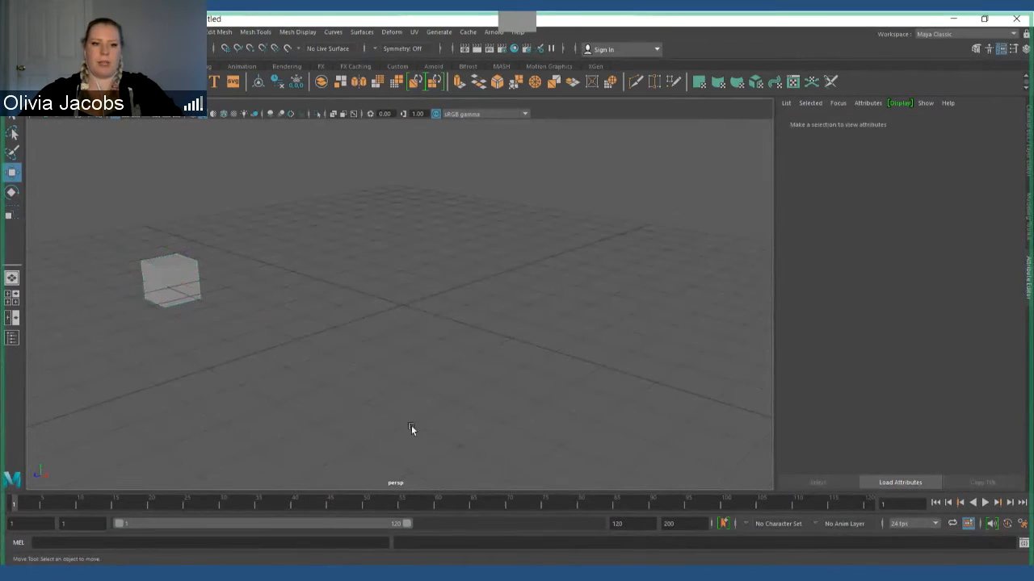
Step: Create a second polygon cube and move it along the ground plane to sit near the first cube
{"action": "left_click_drag", "start_coordinate": [411, 428], "coordinate": [451, 353], "text": "alt"}
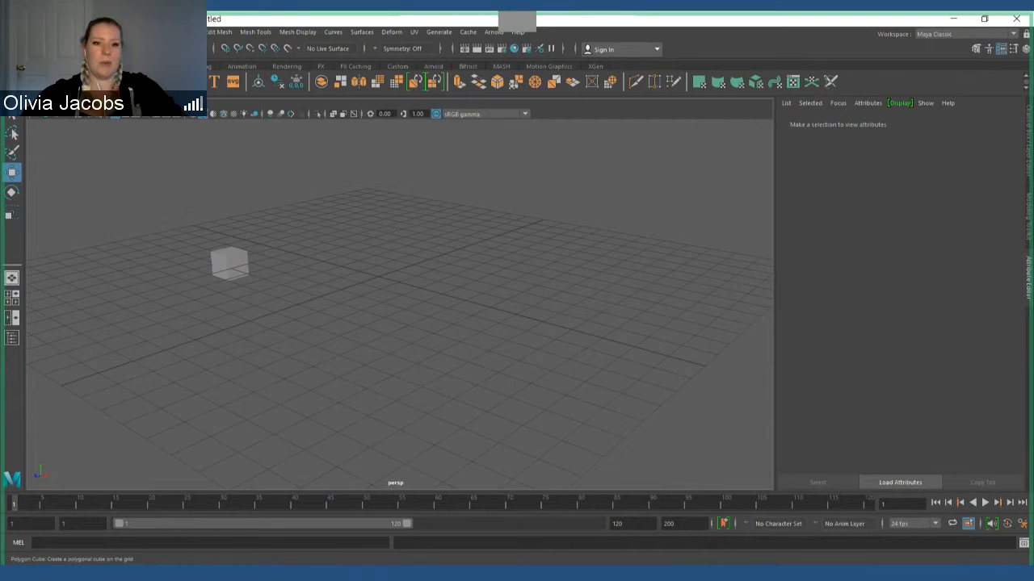
{"action": "left_click", "coordinate": [47, 82]}
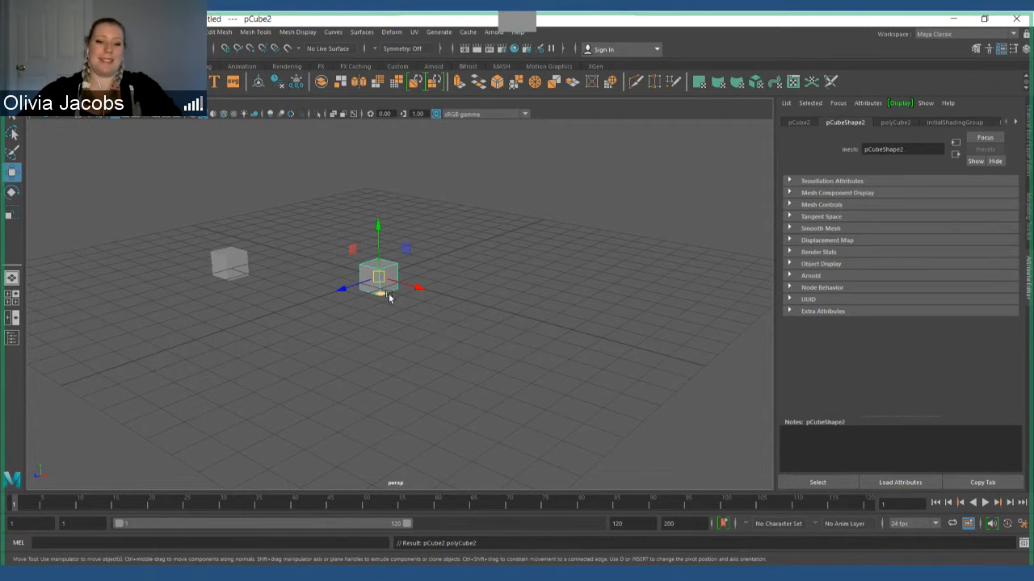
{"action": "left_click_drag", "start_coordinate": [376, 295], "coordinate": [253, 325]}
{"action": "left_click", "coordinate": [432, 370]}
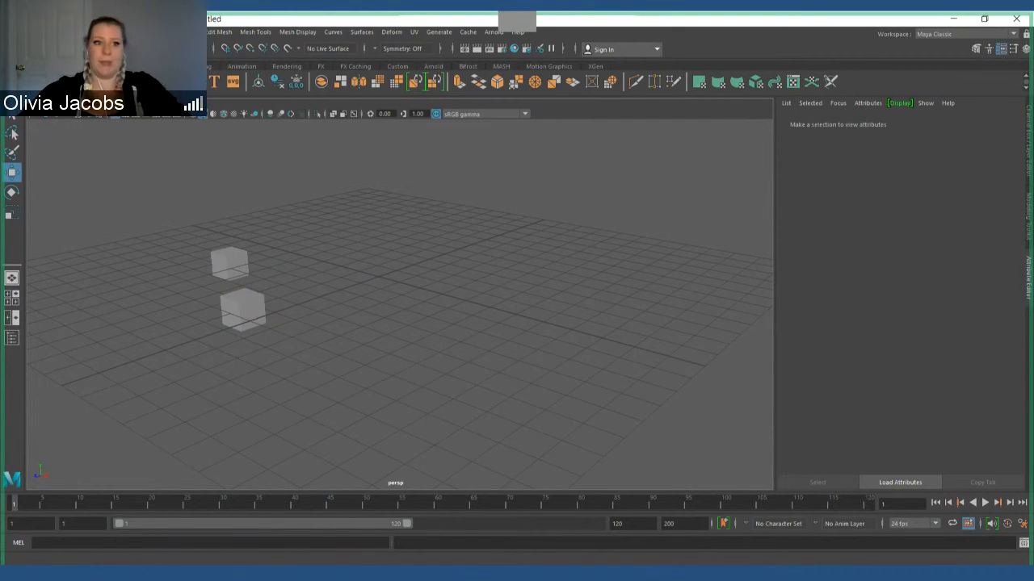
Step: Turn on Interactive Creation for polygon primitives
{"action": "left_click", "coordinate": [49, 33]}
{"action": "mouse_move", "coordinate": [85, 65]}
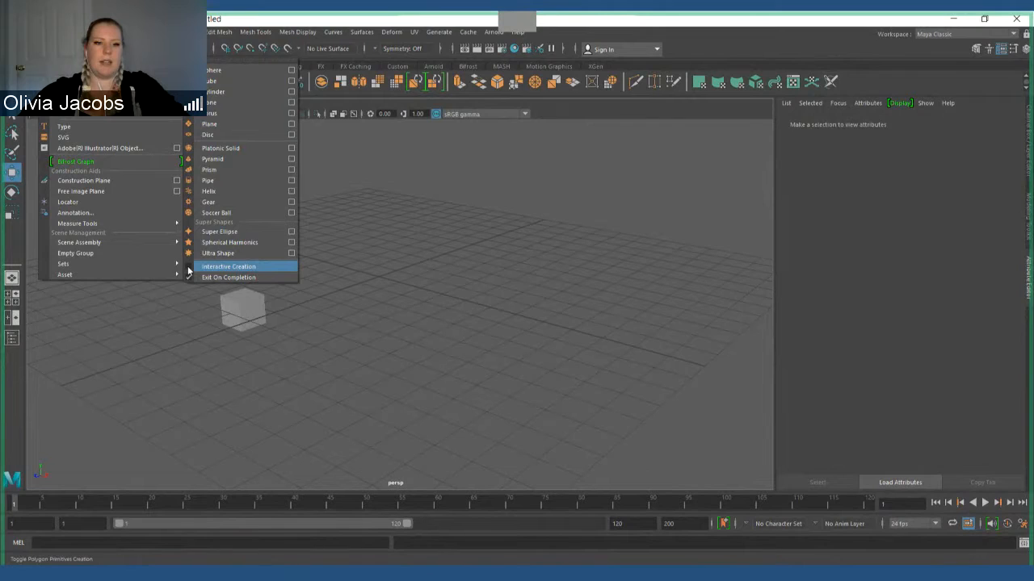
{"action": "left_click", "coordinate": [211, 81]}
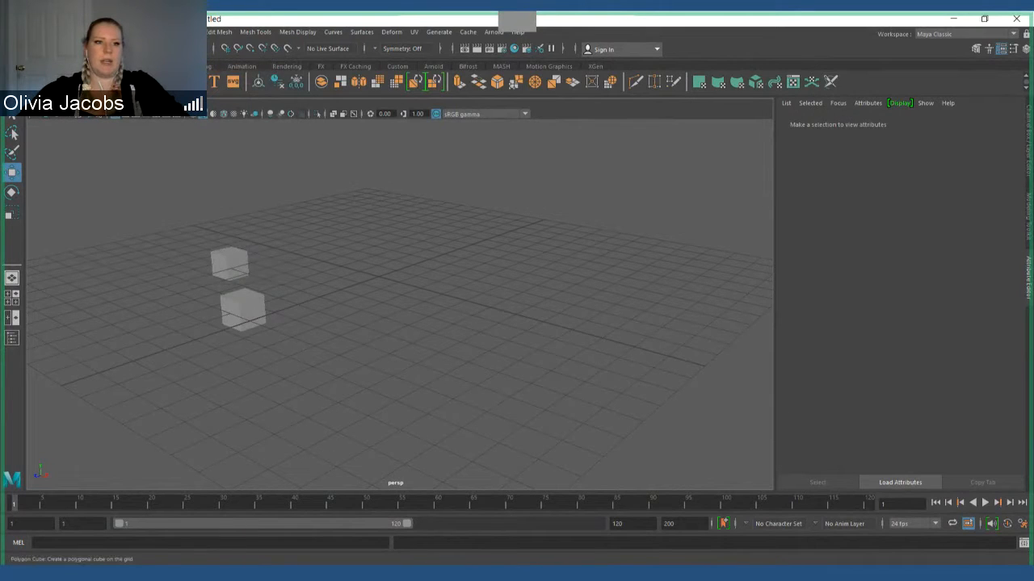
Step: Draw a large polygon box interactively on the grid behind the two small cubes, setting its base and height
{"action": "left_click", "coordinate": [209, 81]}
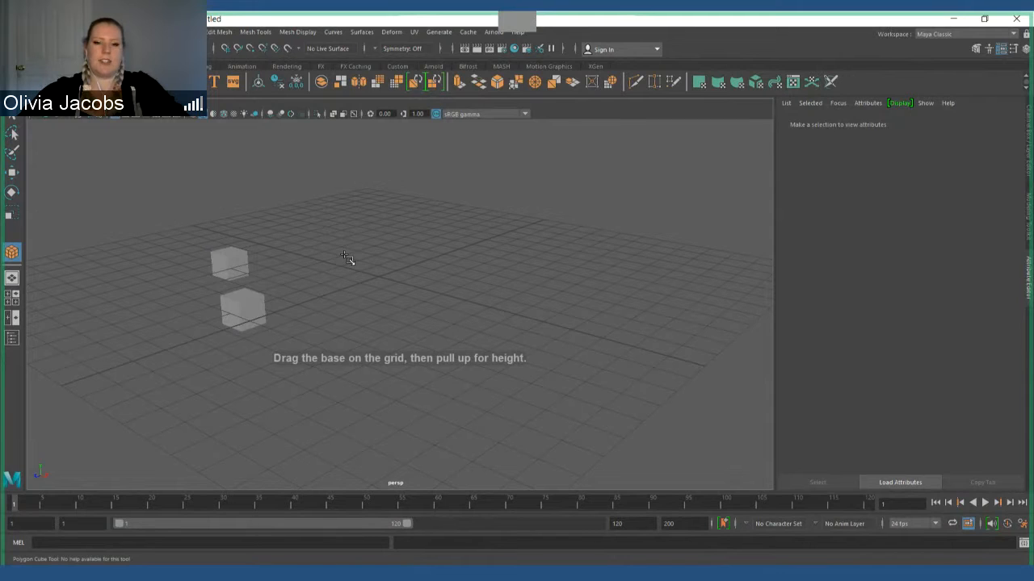
{"action": "left_click_drag", "start_coordinate": [346, 257], "coordinate": [442, 132]}
{"action": "left_click", "coordinate": [477, 391]}
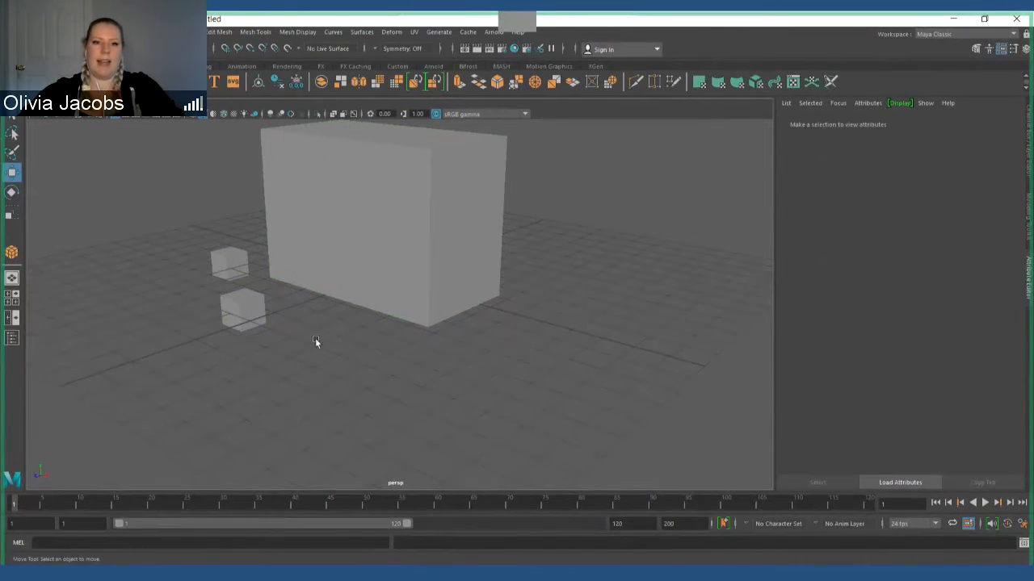
Step: Select the large box and delete it, leaving the two small cubes on the grid
{"action": "mouse_move", "coordinate": [315, 338]}
{"action": "left_mouse_down", "text": "alt"}
{"action": "mouse_move", "coordinate": [399, 338]}
{"action": "mouse_move", "coordinate": [305, 321]}
{"action": "left_mouse_up", "text": "alt"}
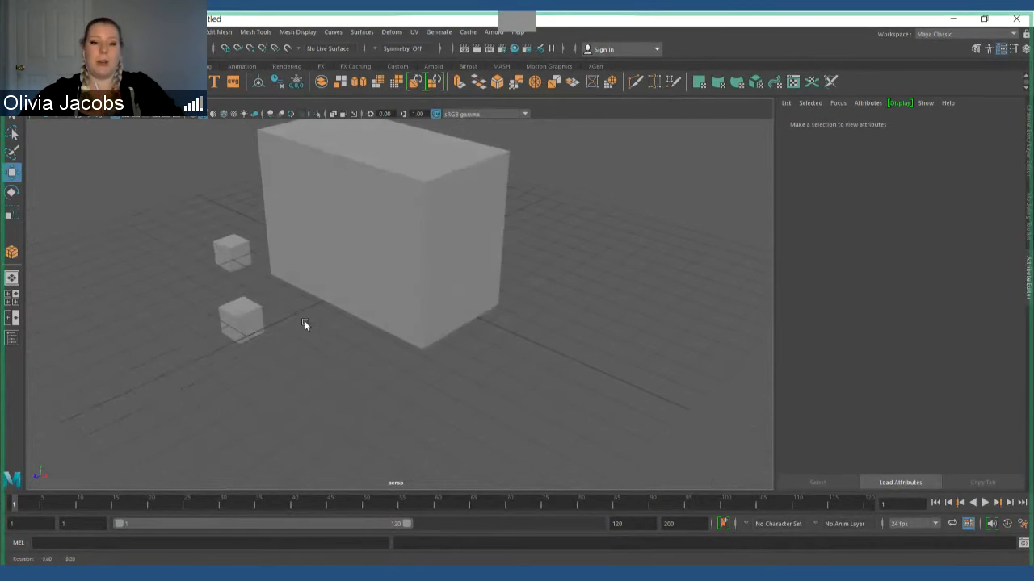
{"action": "scroll", "coordinate": [420, 295], "scroll_direction": "down", "scroll_amount": 4}
{"action": "scroll", "coordinate": [464, 292], "scroll_direction": "up", "scroll_amount": 4}
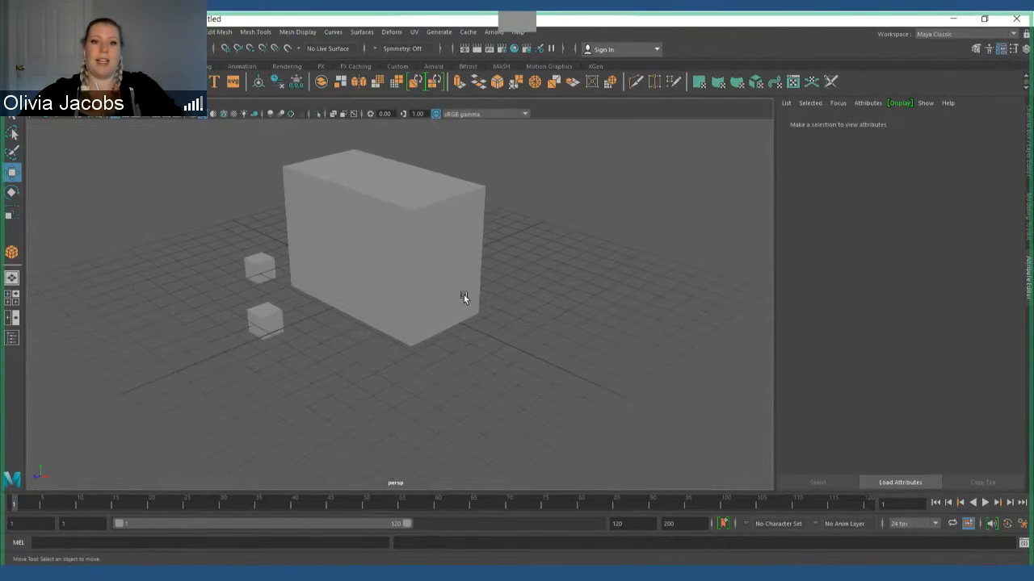
{"action": "scroll", "coordinate": [455, 314], "scroll_direction": "up", "scroll_amount": 1}
{"action": "left_click_drag", "start_coordinate": [455, 312], "coordinate": [474, 333], "text": "alt"}
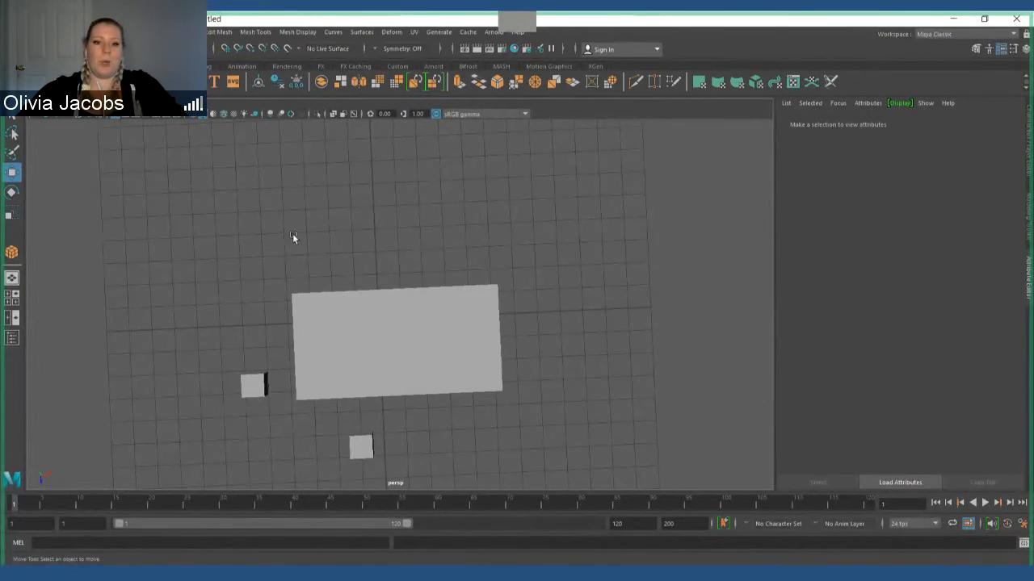
{"action": "left_click_drag", "start_coordinate": [383, 307], "coordinate": [427, 280], "text": "alt"}
{"action": "left_click", "coordinate": [330, 260]}
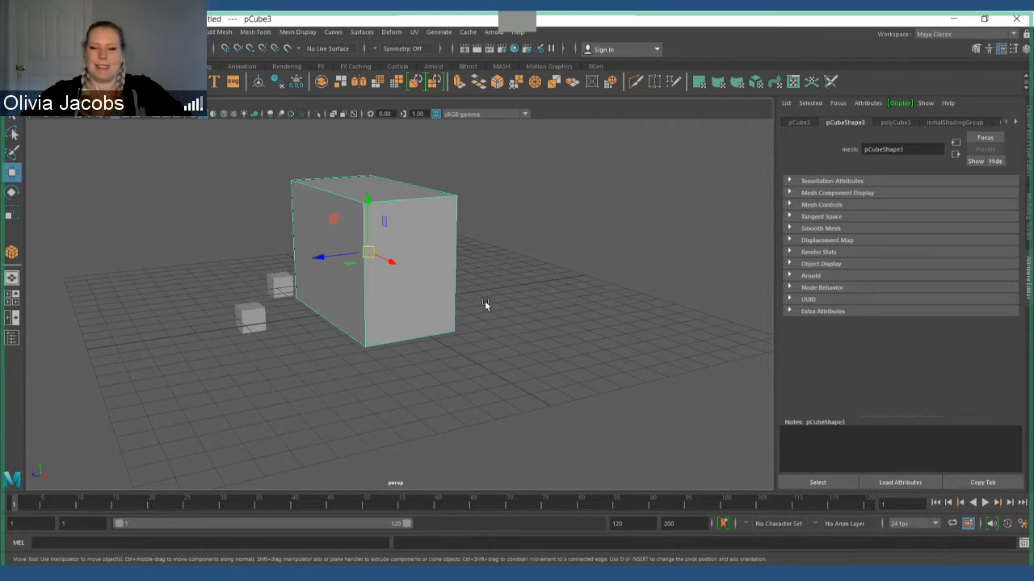
{"action": "mouse_move", "coordinate": [485, 303]}
{"action": "left_mouse_down", "text": "alt"}
{"action": "mouse_move", "coordinate": [509, 302]}
{"action": "mouse_move", "coordinate": [469, 300]}
{"action": "left_mouse_up", "text": "alt"}
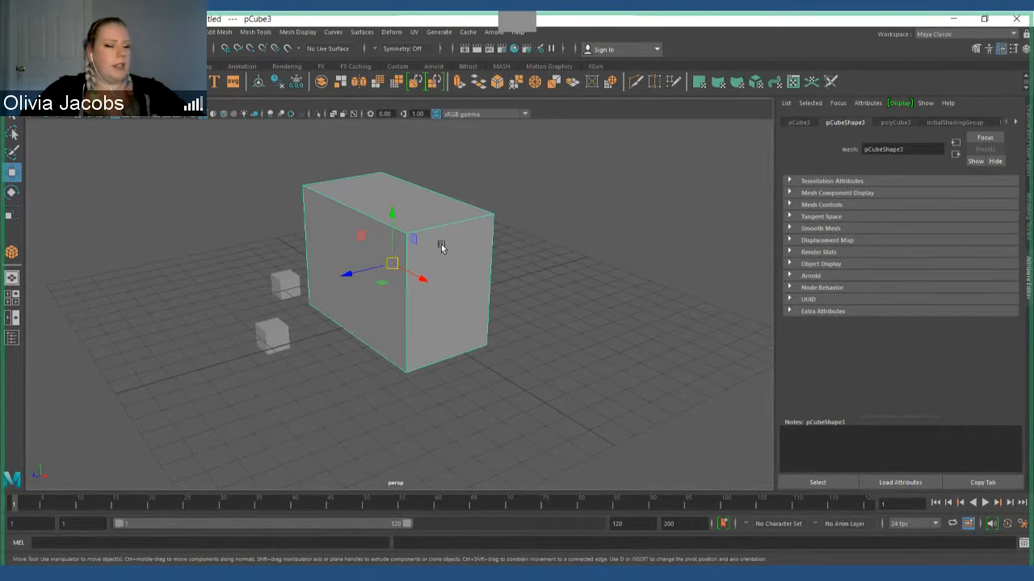
{"action": "key", "text": "Delete"}
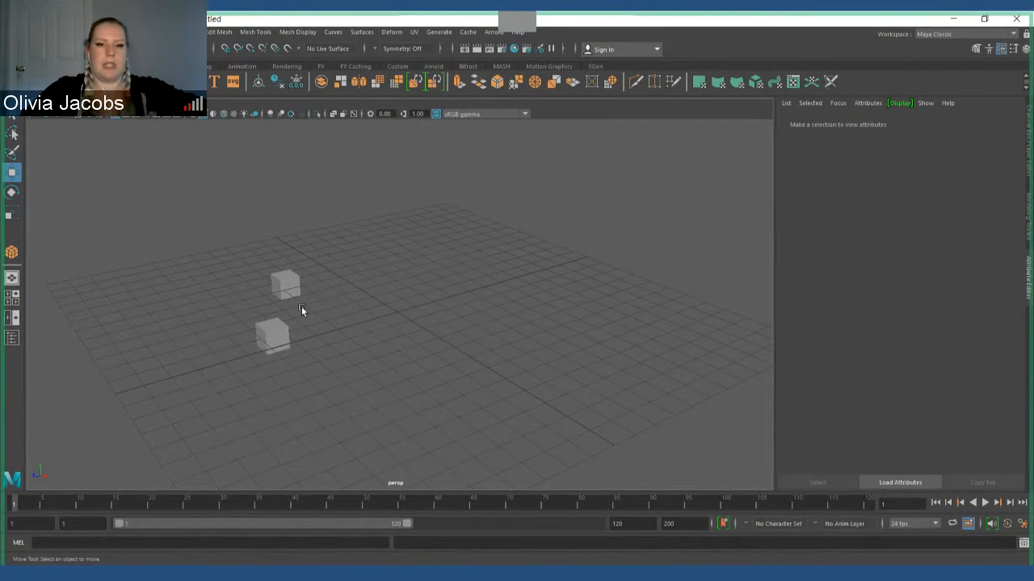
Step: Shift the second cube slightly, then undo the edits back to the single first cube at the grid's centre
{"action": "left_click", "coordinate": [275, 338]}
{"action": "left_click_drag", "start_coordinate": [246, 359], "coordinate": [267, 357]}
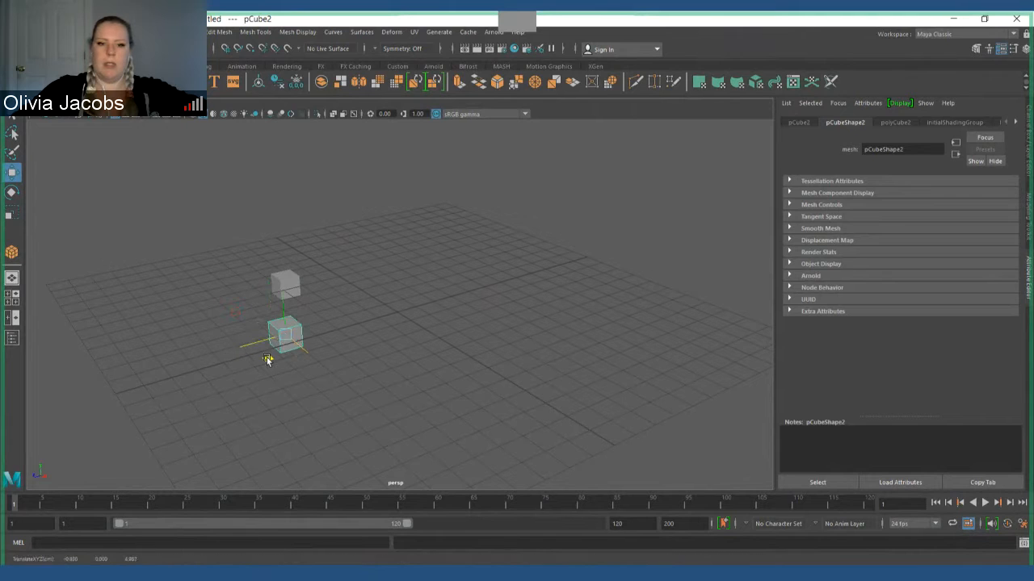
{"action": "key", "text": "ctrl+z"}
{"action": "key", "text": "ctrl+z"}
{"action": "key", "text": "ctrl+z"}
{"action": "key", "text": "ctrl+z"}
{"action": "key", "text": "ctrl+z"}
{"action": "scroll", "coordinate": [476, 293], "scroll_direction": "up", "scroll_amount": 10}
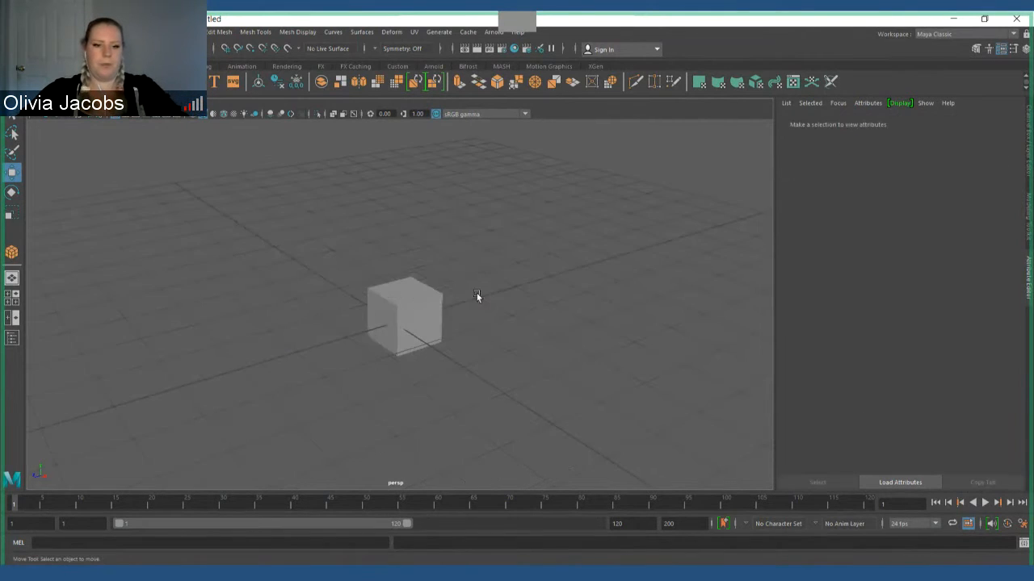
{"action": "middle_click_drag", "start_coordinate": [436, 424], "coordinate": [433, 351], "text": "alt"}
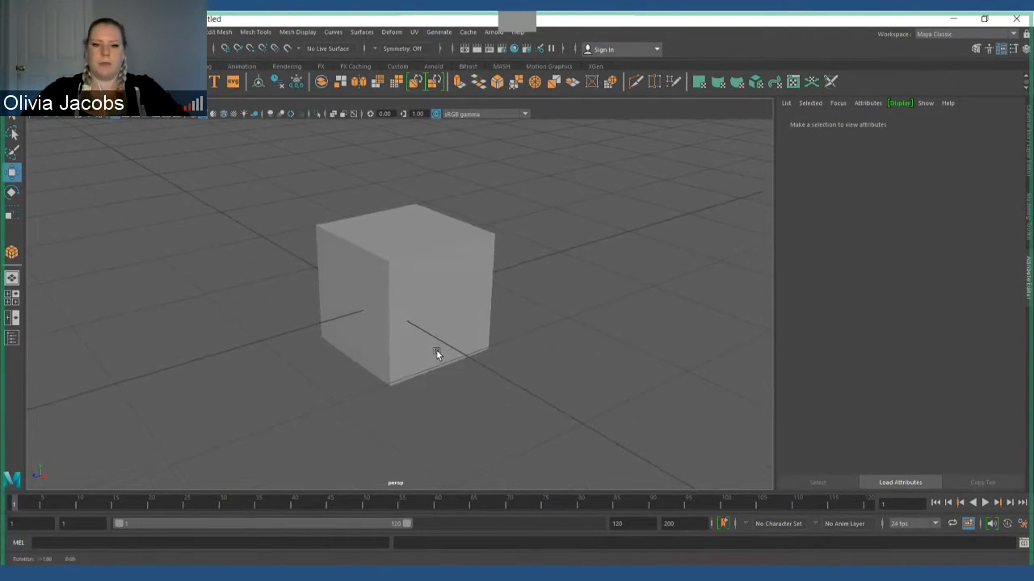
Step: Select the cube with the Select tool active and show its transform channels in the Channel Box
{"action": "left_click", "coordinate": [436, 353]}
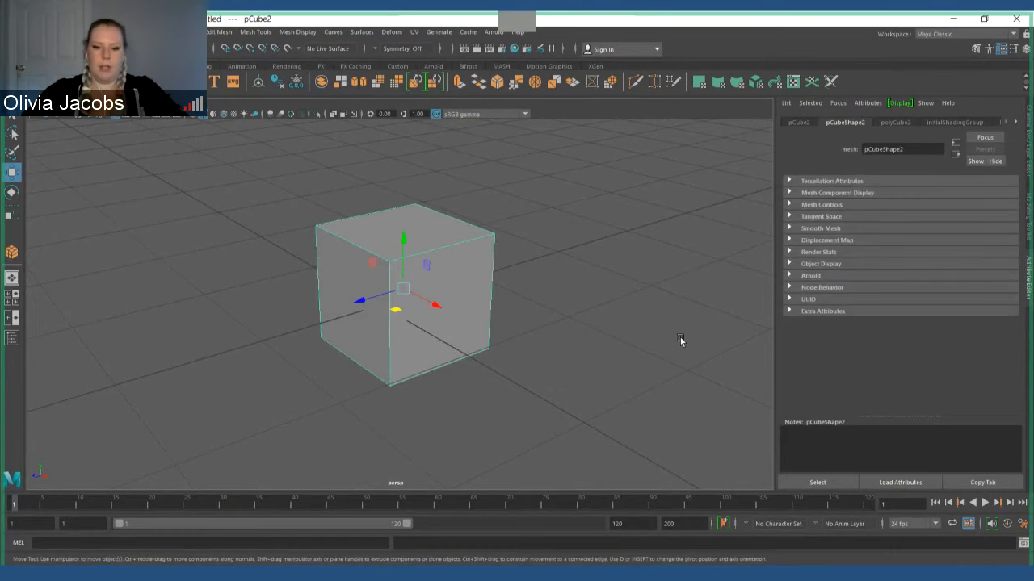
{"action": "key", "text": "q"}
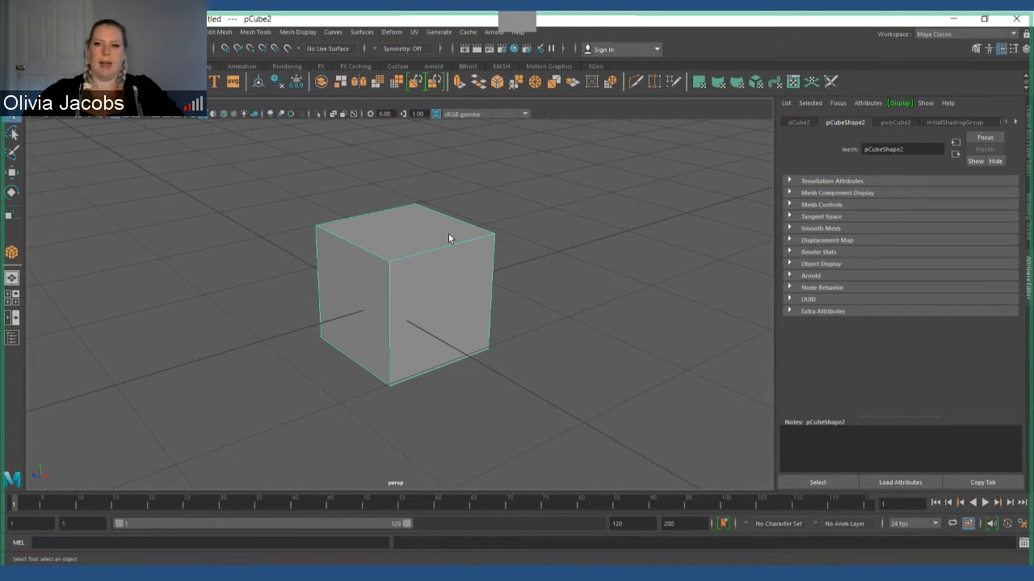
{"action": "left_click", "coordinate": [1025, 50]}
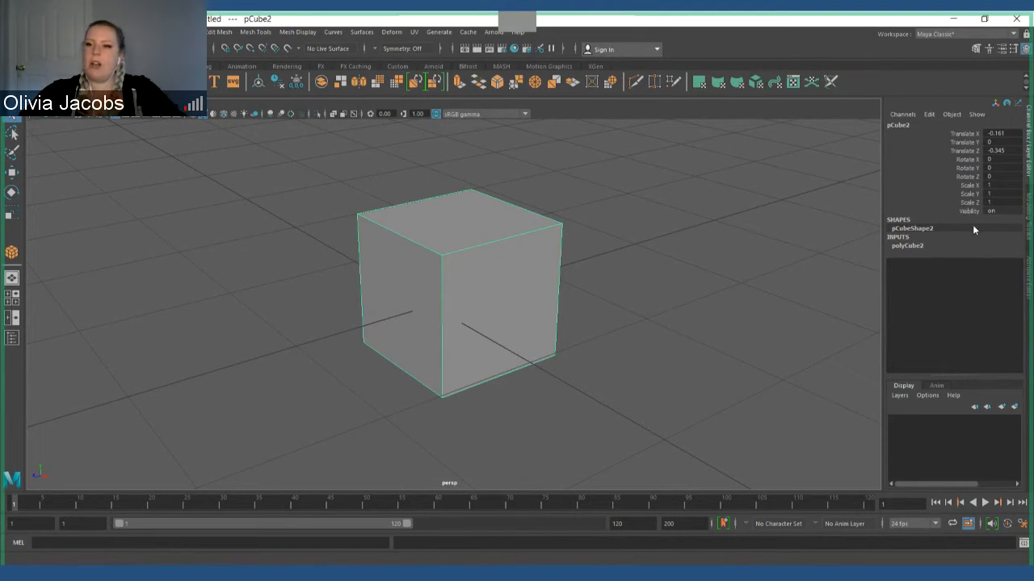
Step: Set the selected cube's Translate X to 0 in its transform channels
{"action": "left_click", "coordinate": [976, 135]}
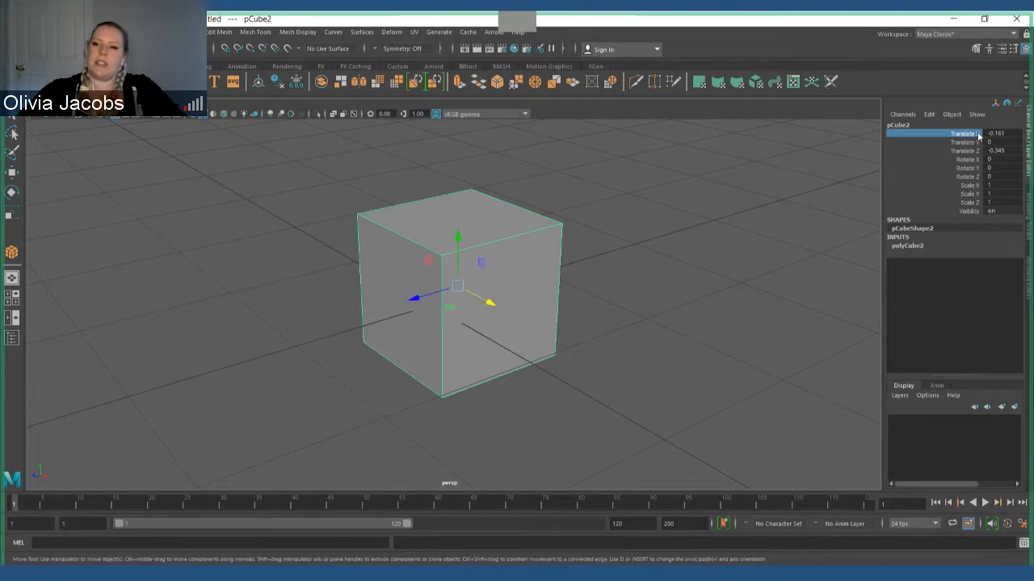
{"action": "left_click", "coordinate": [979, 136]}
{"action": "left_click", "coordinate": [970, 136]}
{"action": "left_click", "coordinate": [997, 133]}
{"action": "type", "text": "0"}
{"action": "key", "text": "Return"}
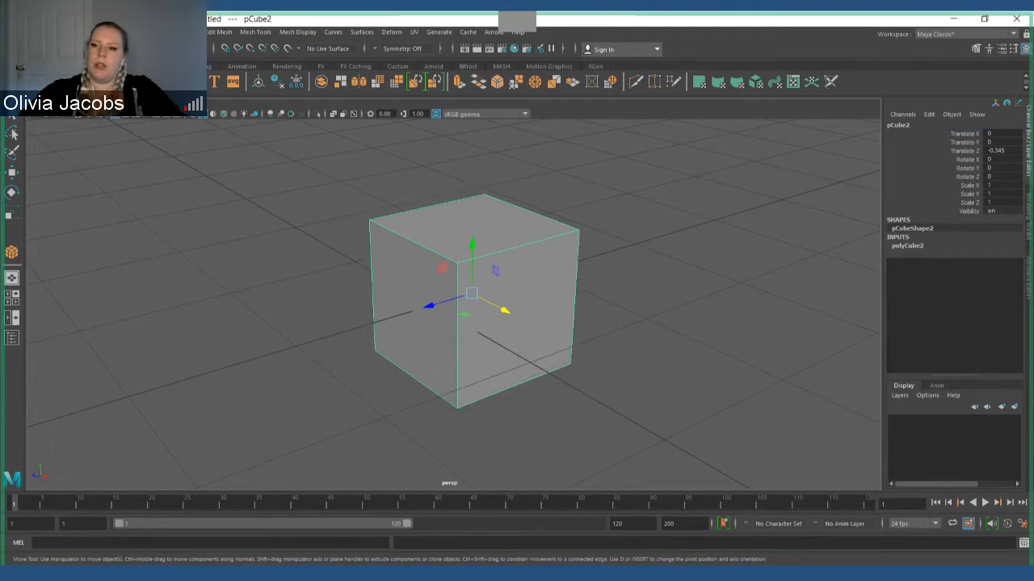
{"action": "mouse_move", "coordinate": [504, 310]}
{"action": "left_mouse_down"}
{"action": "mouse_move", "coordinate": [423, 267]}
{"action": "mouse_move", "coordinate": [610, 367]}
{"action": "mouse_move", "coordinate": [505, 310]}
{"action": "left_mouse_up"}
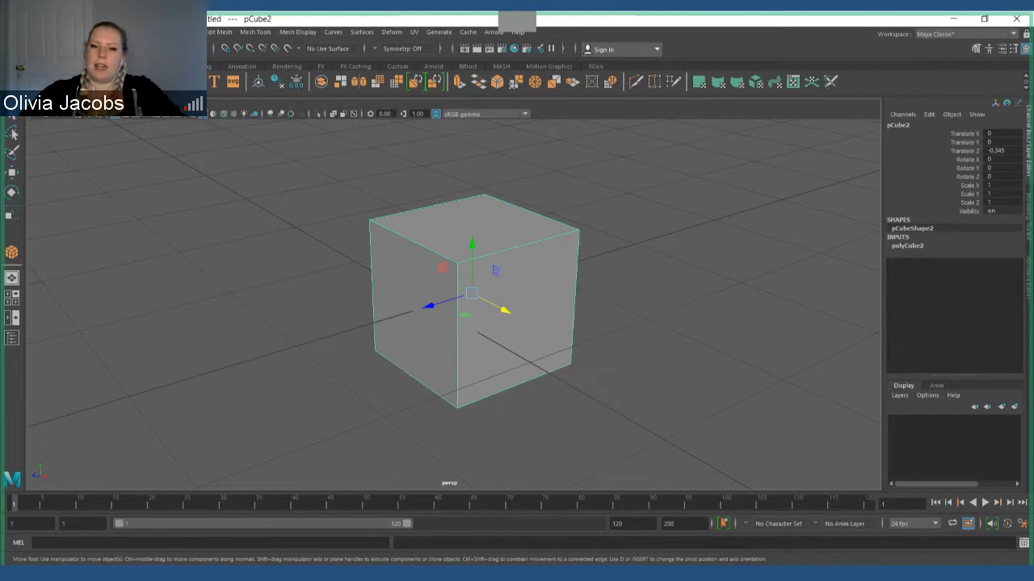
Step: Try tilting the cube by setting its Rotate X to 11, then undo the rotation
{"action": "left_click", "coordinate": [1000, 160]}
{"action": "type", "text": "1"}
{"action": "key", "text": "Return"}
{"action": "type", "text": "11"}
{"action": "key", "text": "Return"}
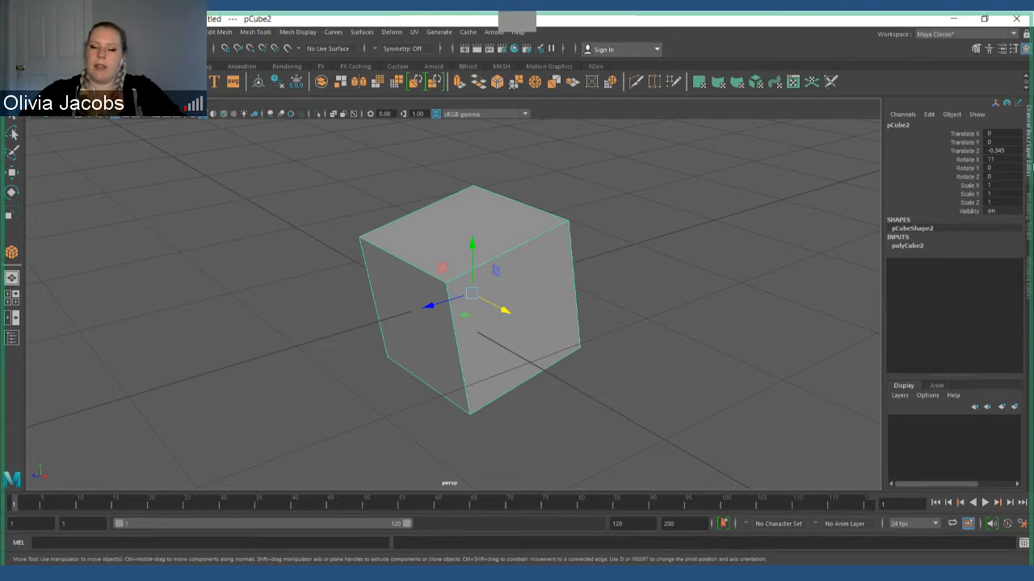
{"action": "key", "text": "ctrl+z"}
Step: Try stretching the cube by setting its Scale X to 5, then undo the scaling
{"action": "left_click", "coordinate": [996, 185]}
{"action": "type", "text": "5"}
{"action": "key", "text": "Return"}
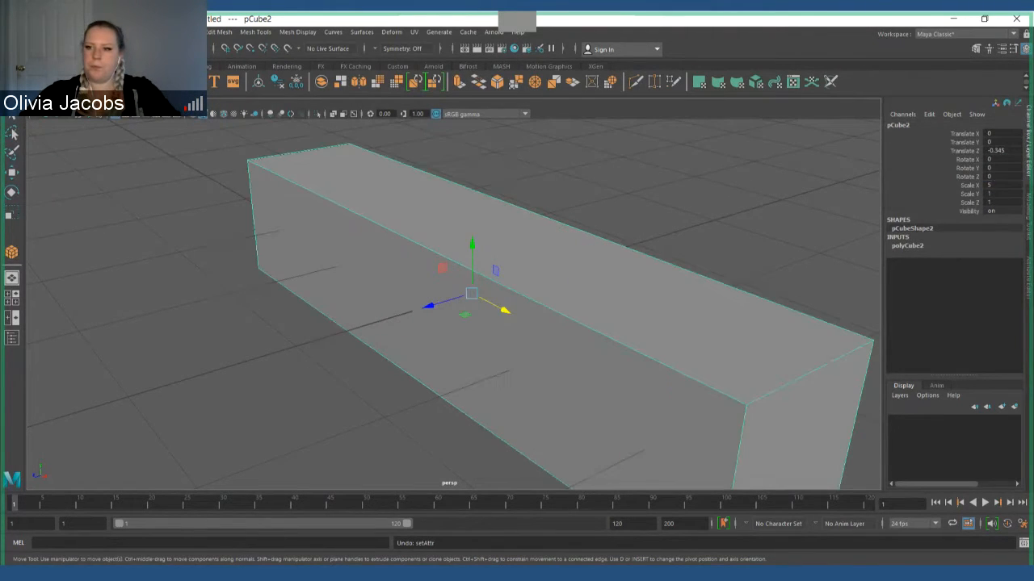
{"action": "key", "text": "ctrl+z"}
{"action": "key", "text": "ctrl+z"}
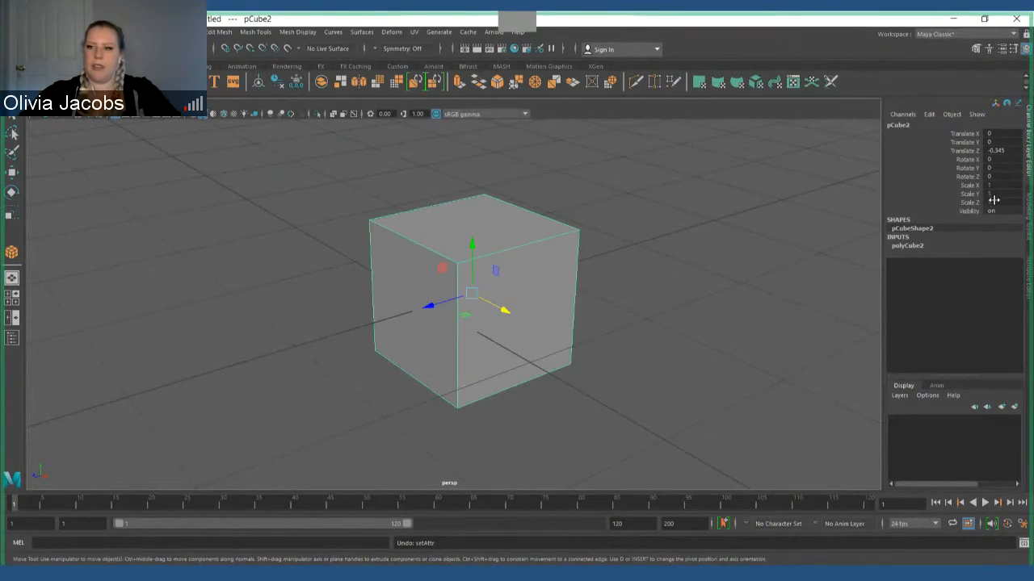
Step: Try making the cube taller with a Scale Y of 7, then undo the scaling
{"action": "left_click", "coordinate": [994, 202]}
{"action": "left_click", "coordinate": [994, 194], "text": "ctrl"}
{"action": "left_click", "coordinate": [992, 186], "text": "ctrl"}
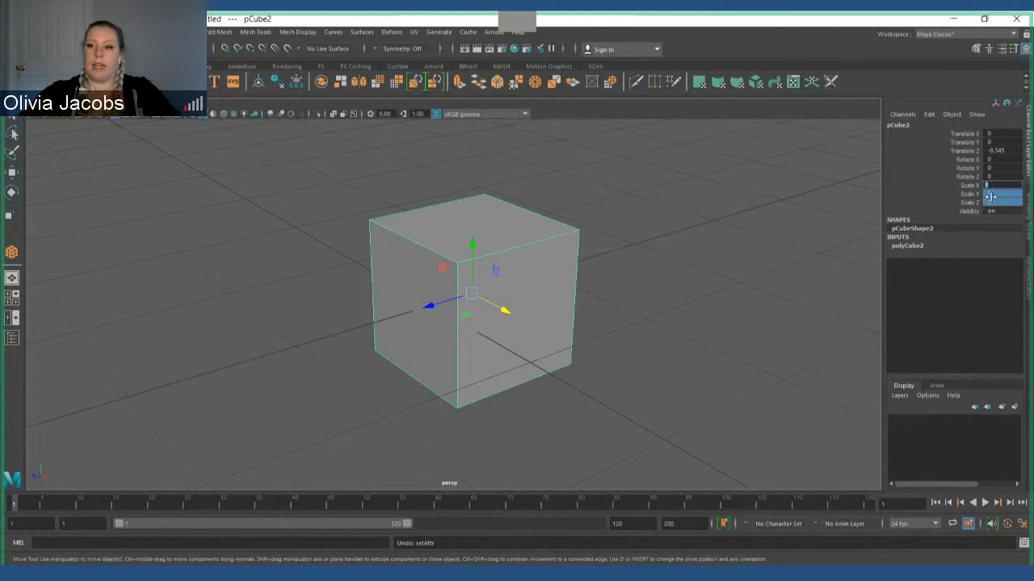
{"action": "key", "text": "ctrl+z"}
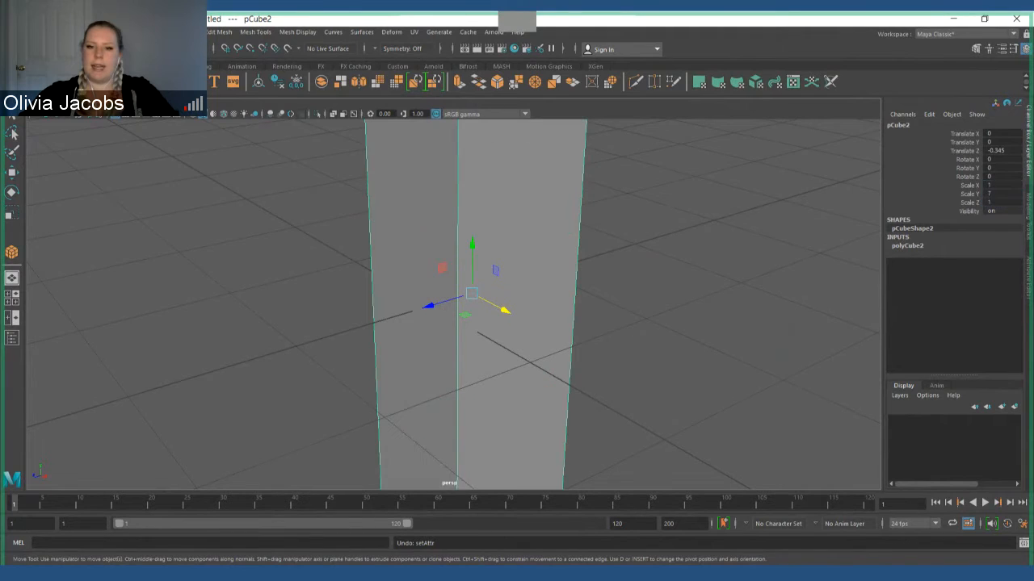
{"action": "key", "text": "ctrl+z"}
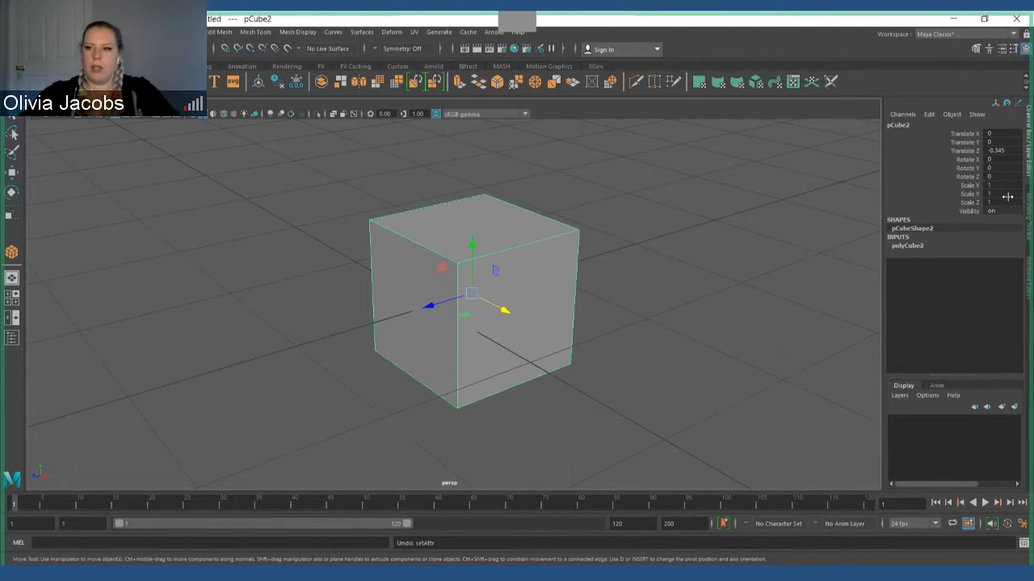
Step: Widen the cube by setting its Scale X to 2
{"action": "left_click_drag", "start_coordinate": [1001, 210], "coordinate": [1000, 182]}
{"action": "middle_click_drag", "start_coordinate": [993, 185], "coordinate": [994, 185]}
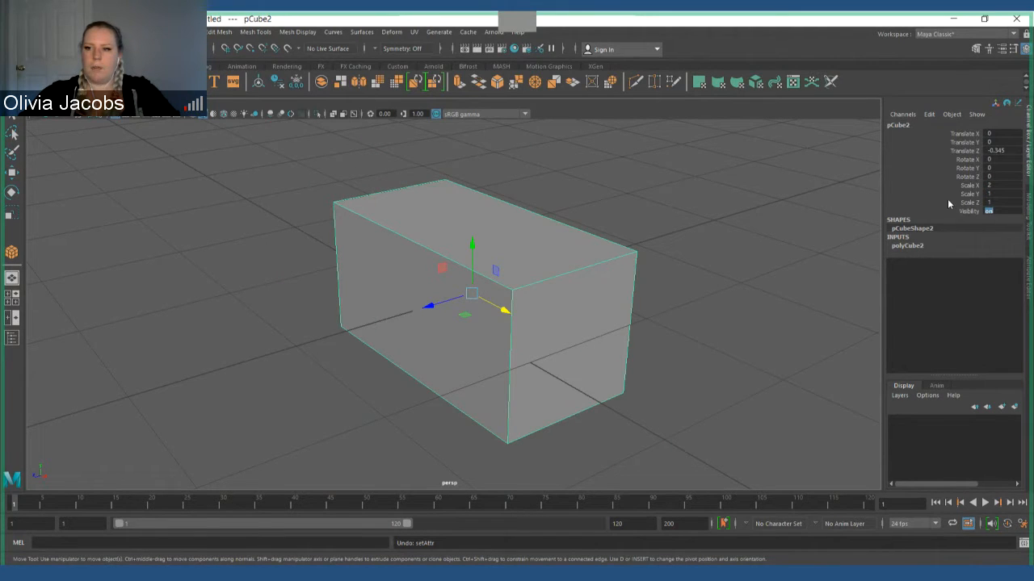
Step: Display the box's move and scale manipulators by highlighting its Scale Y, Translate Y and Scale X channels
{"action": "key", "text": "e"}
{"action": "key", "text": "r"}
{"action": "left_click", "coordinate": [994, 194]}
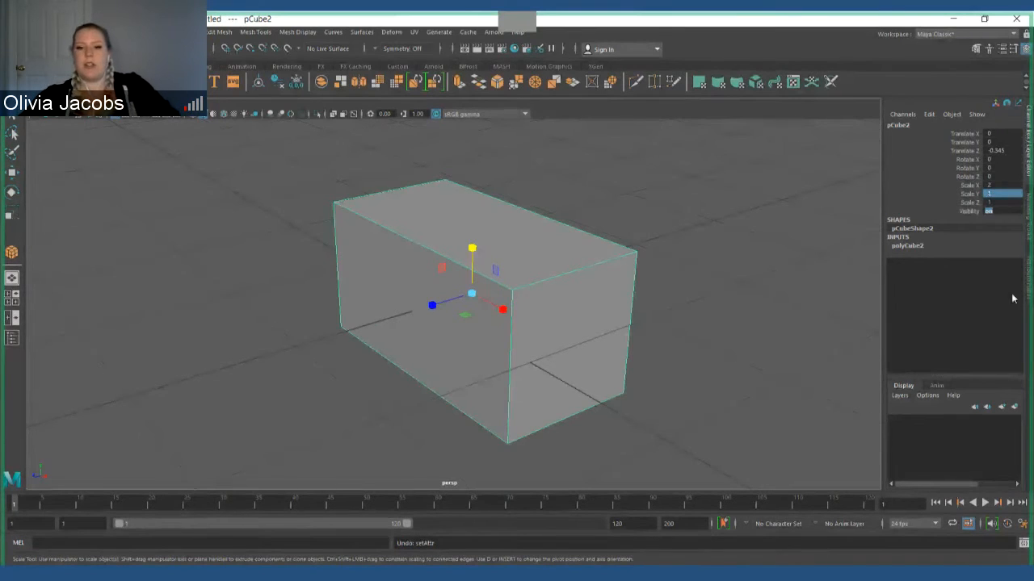
{"action": "left_click", "coordinate": [939, 143]}
{"action": "key", "text": "w"}
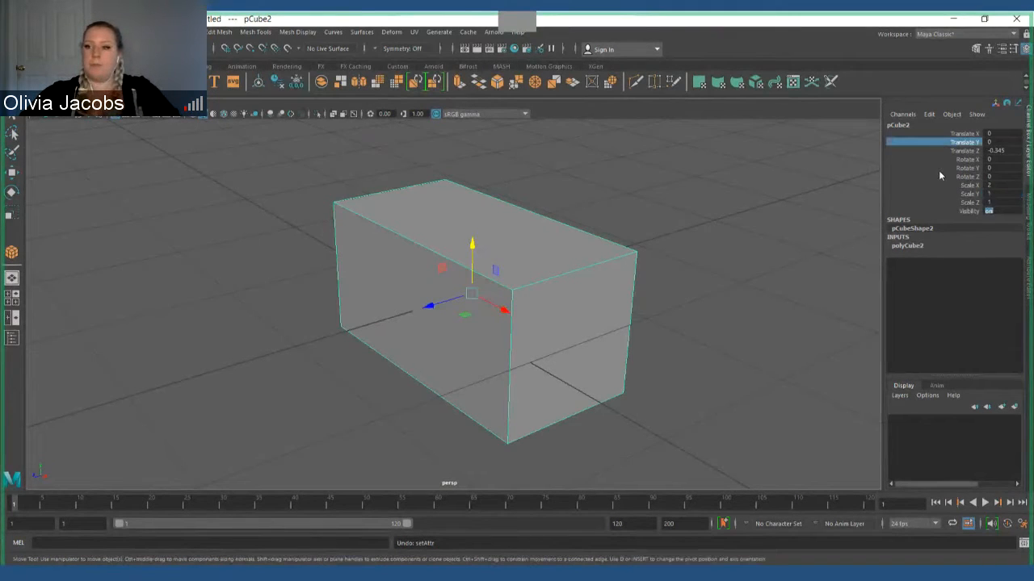
{"action": "key", "text": "q"}
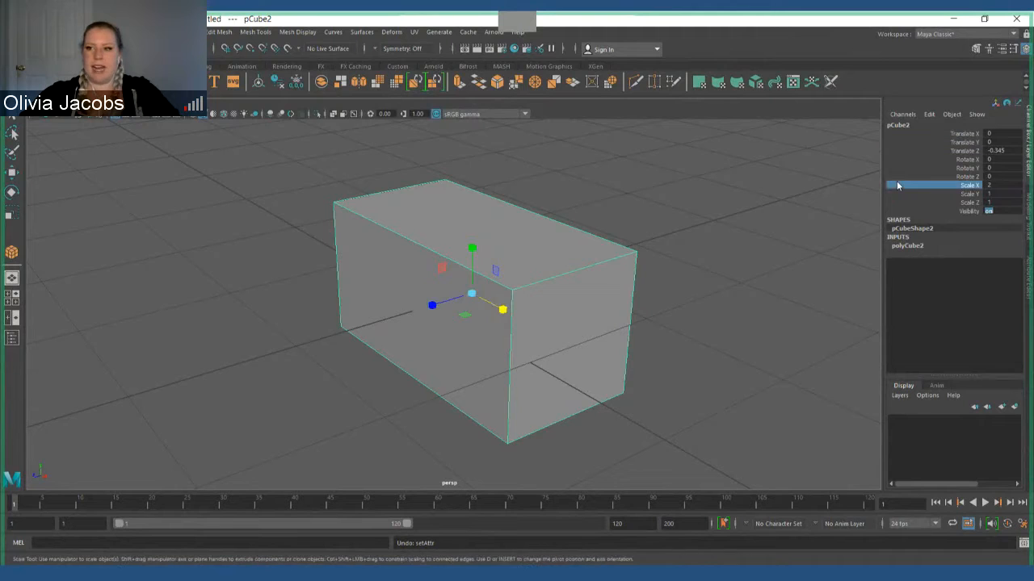
Step: Undo the deselection and the last Scale X change on the box, and highlight its Scale Y channel
{"action": "left_click", "coordinate": [745, 224]}
{"action": "key", "text": "ctrl+z"}
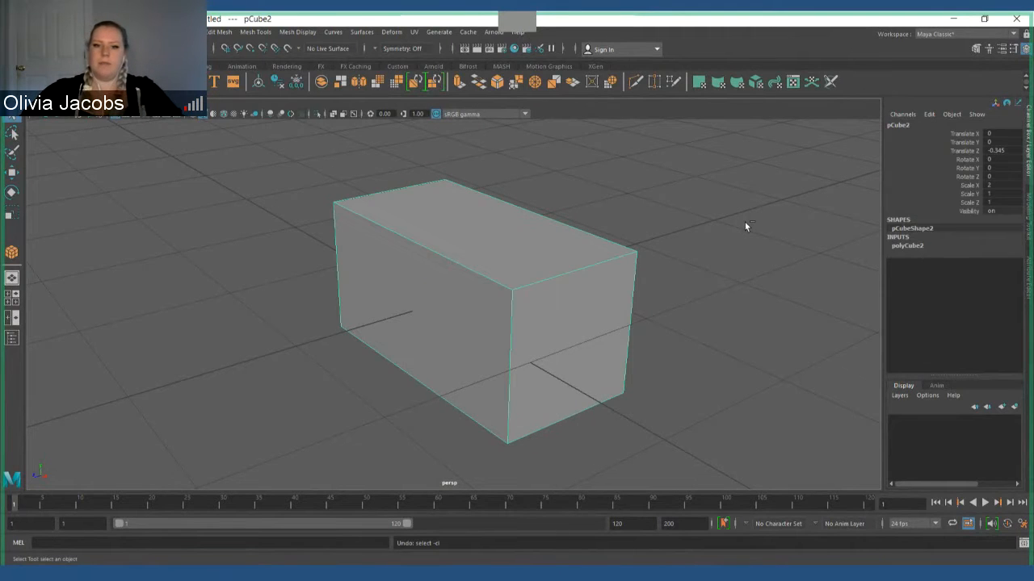
{"action": "key", "text": "ctrl+z"}
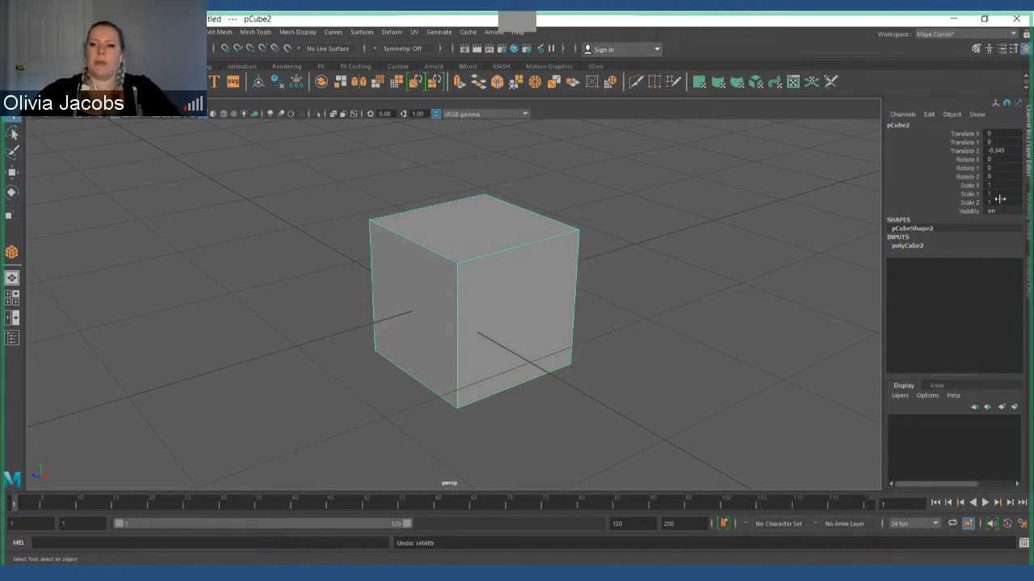
{"action": "left_click", "coordinate": [972, 198]}
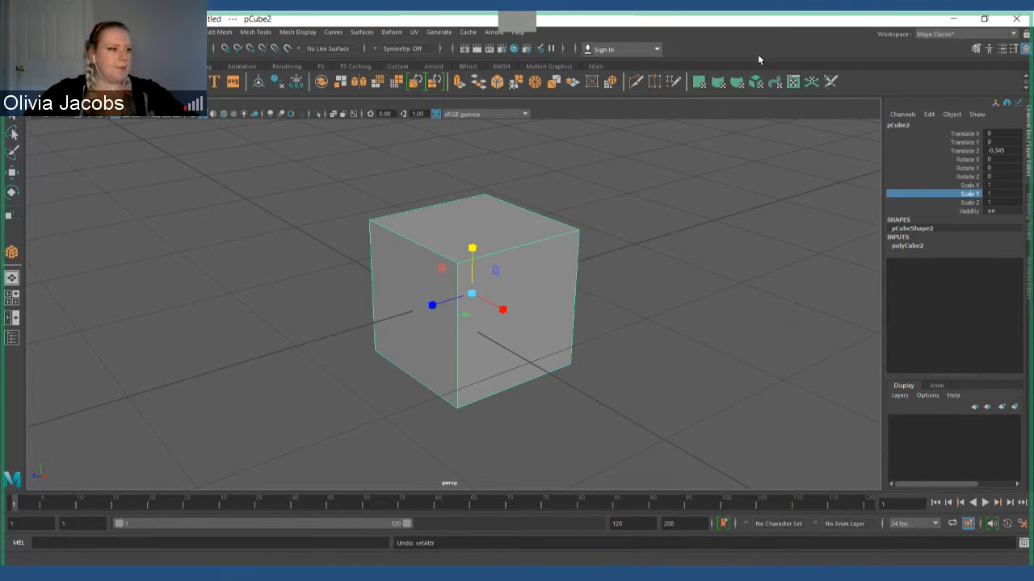
Step: Rename the cube's polyCube2 node as First_Cube in the Attribute Editor
{"action": "left_click", "coordinate": [1001, 50]}
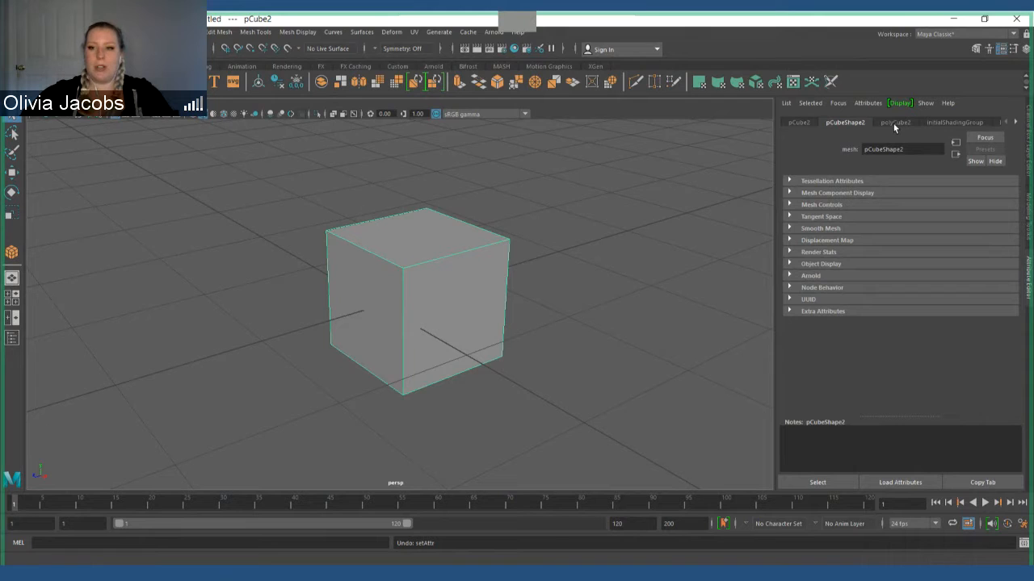
{"action": "left_click", "coordinate": [894, 123]}
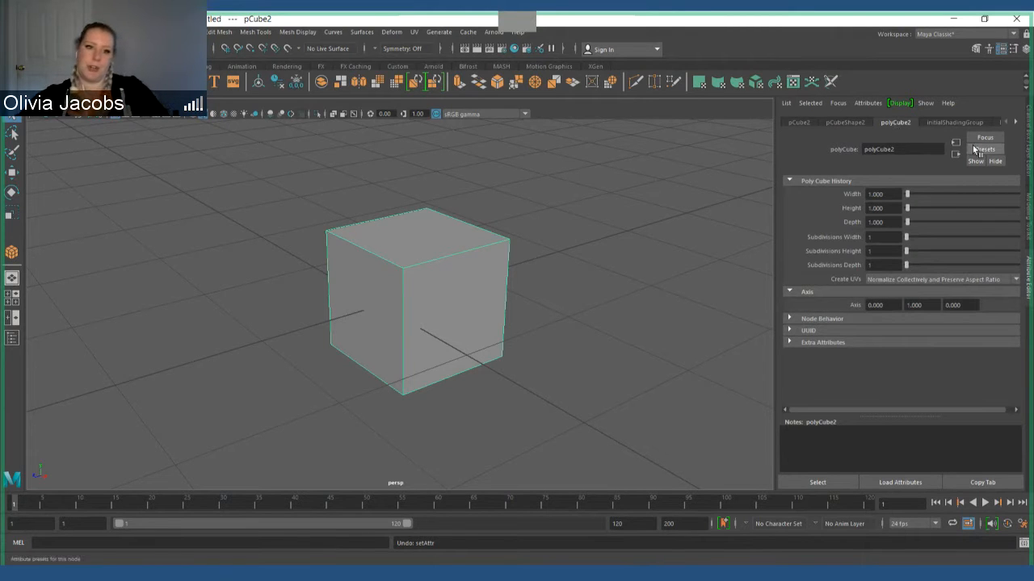
{"action": "left_click", "coordinate": [908, 152]}
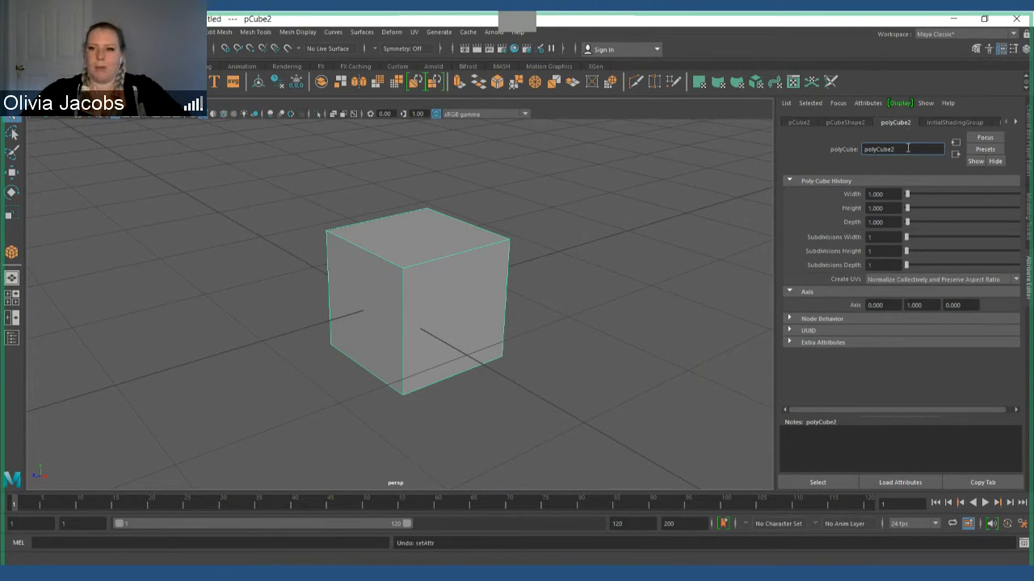
{"action": "left_click_drag", "start_coordinate": [907, 148], "coordinate": [781, 153]}
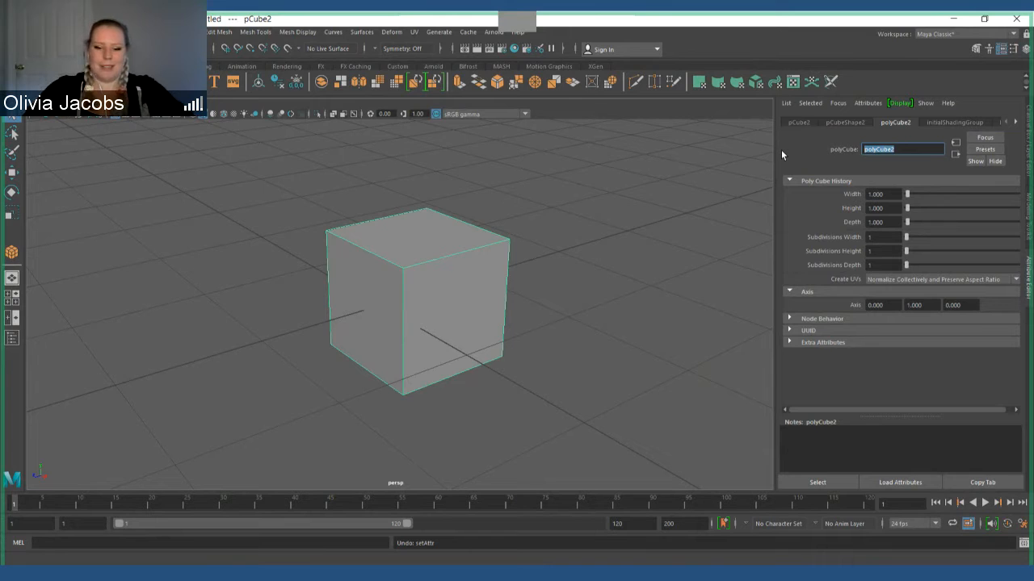
{"action": "type", "text": "F"}
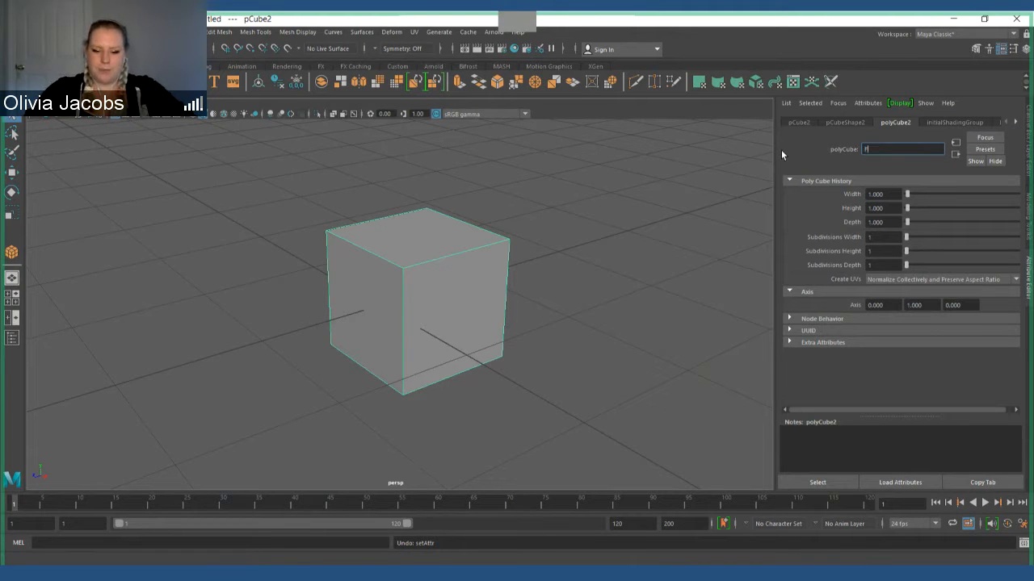
{"action": "type", "text": "irst_Cube"}
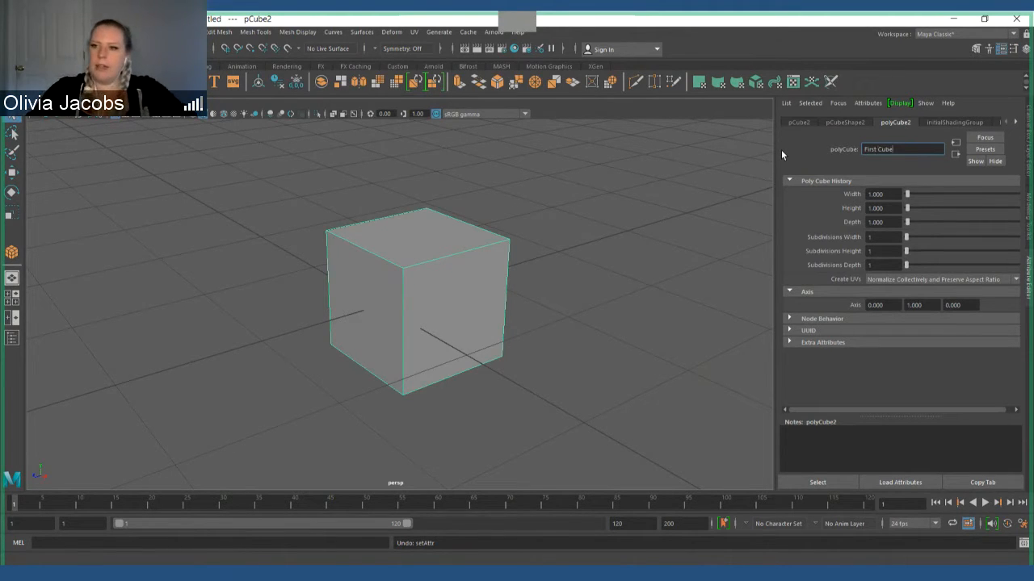
{"action": "key", "text": "Return"}
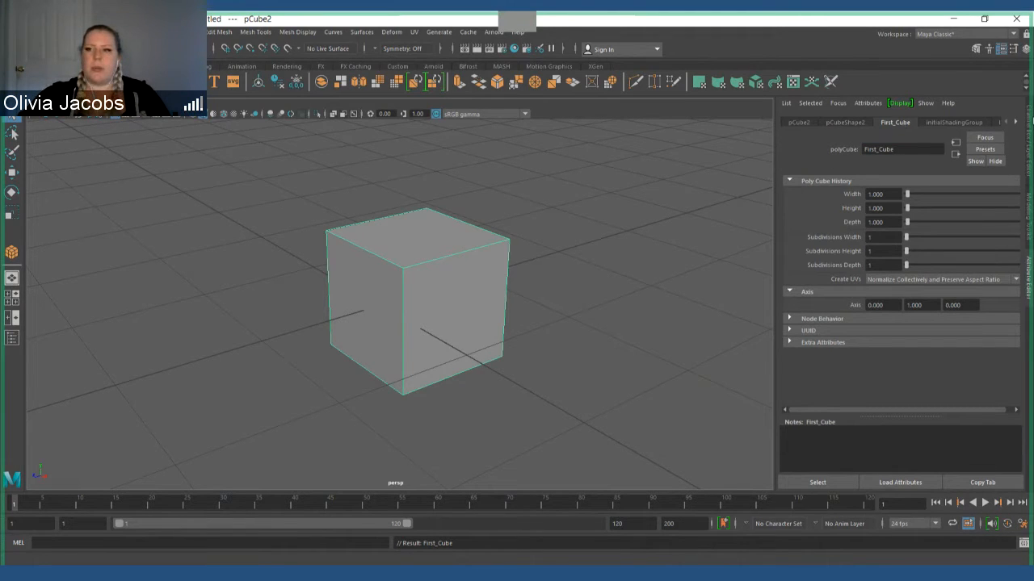
{"action": "left_click", "coordinate": [1017, 121]}
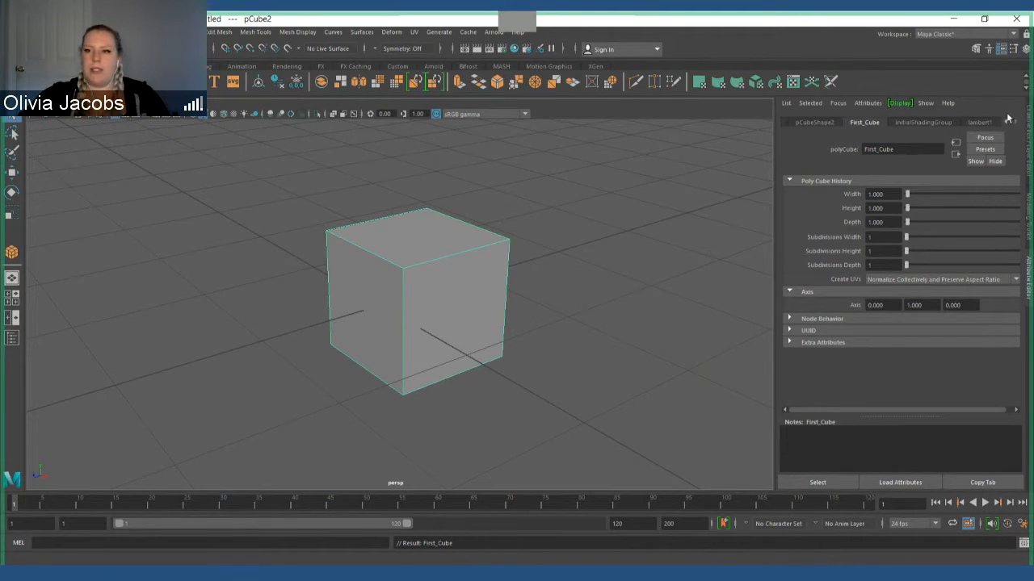
{"action": "left_click", "coordinate": [1003, 121]}
{"action": "left_click", "coordinate": [1011, 121]}
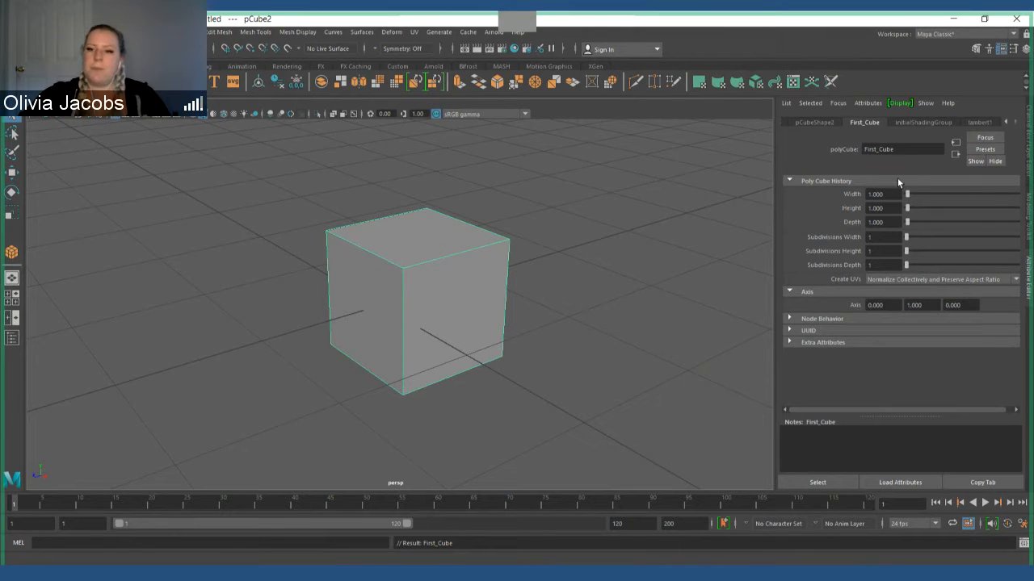
{"action": "left_click", "coordinate": [1004, 122]}
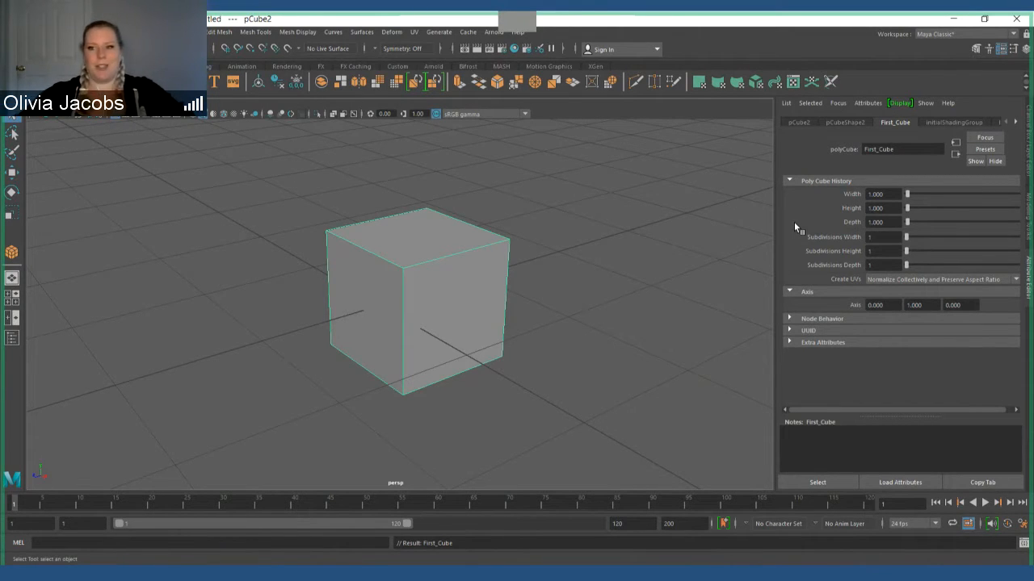
Step: Try resizing the cube through its Width and a Height of 2 in the Poly Cube History, then undo the size changes
{"action": "left_click_drag", "start_coordinate": [907, 194], "coordinate": [913, 205]}
{"action": "key", "text": "ctrl+z"}
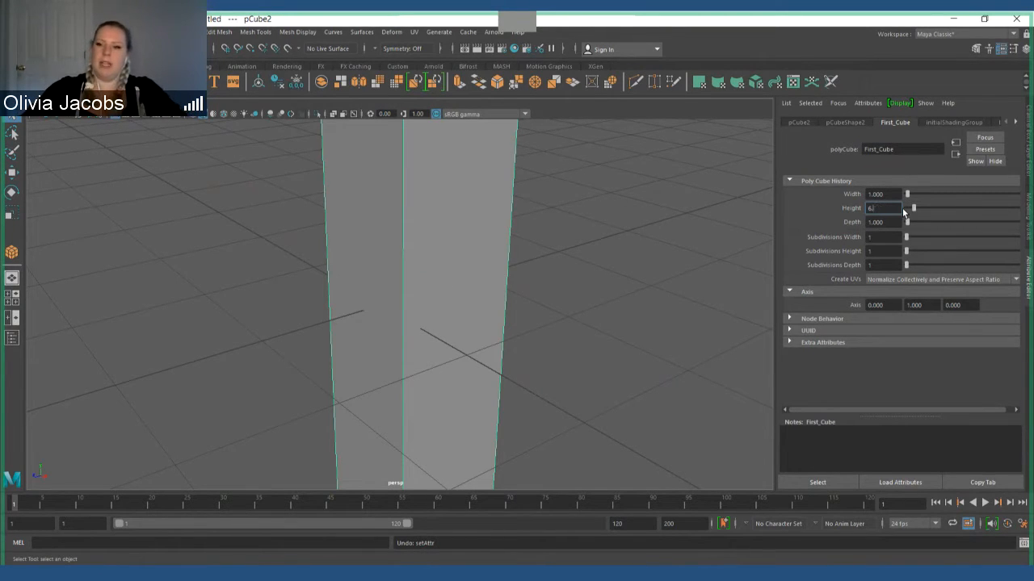
{"action": "type", "text": "2"}
{"action": "key", "text": "Return"}
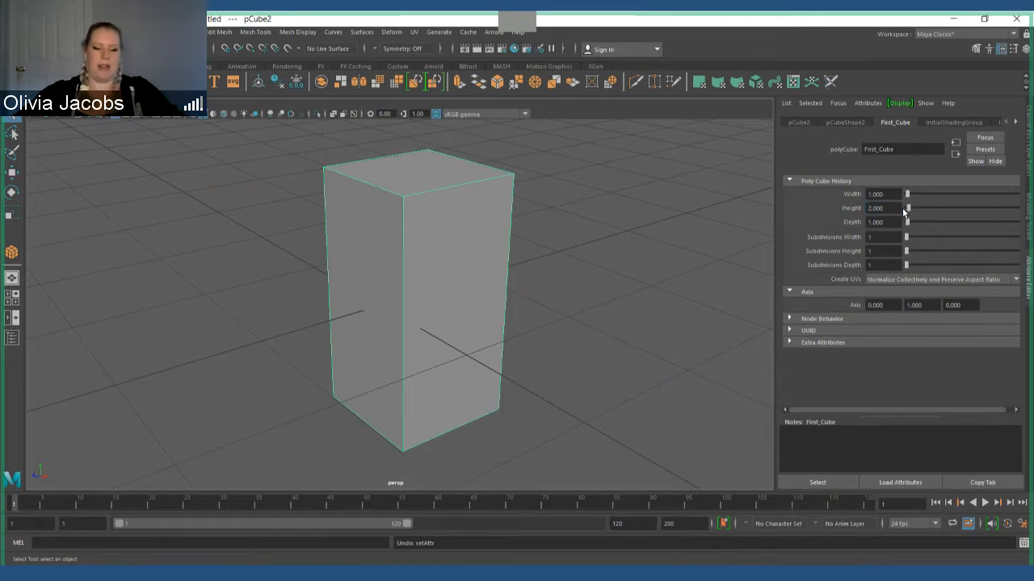
{"action": "key", "text": "ctrl+z"}
{"action": "key", "text": "ctrl+z"}
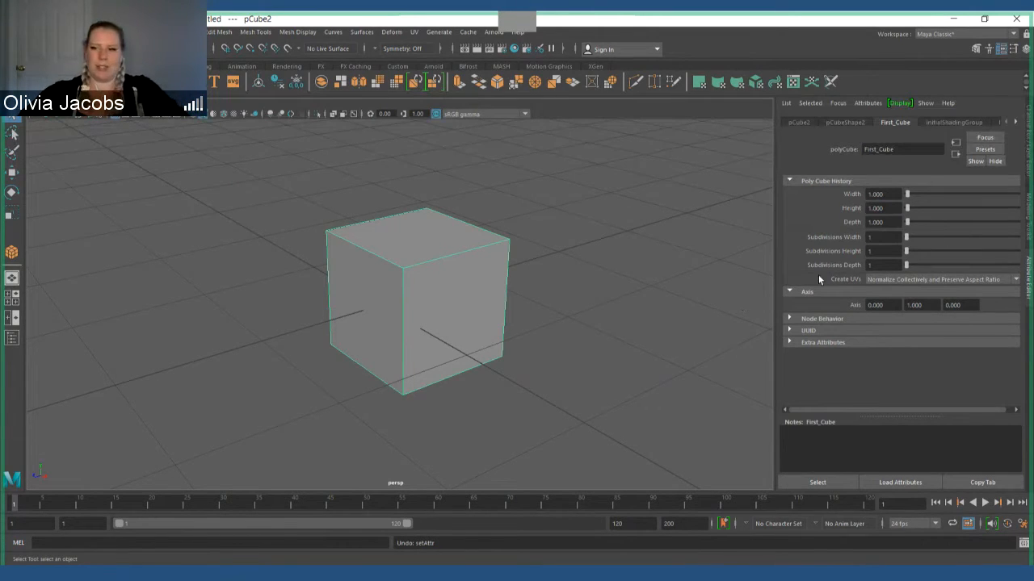
Step: Set the cube's Subdivisions Width to 2 in its Poly Cube History
{"action": "left_click", "coordinate": [884, 237]}
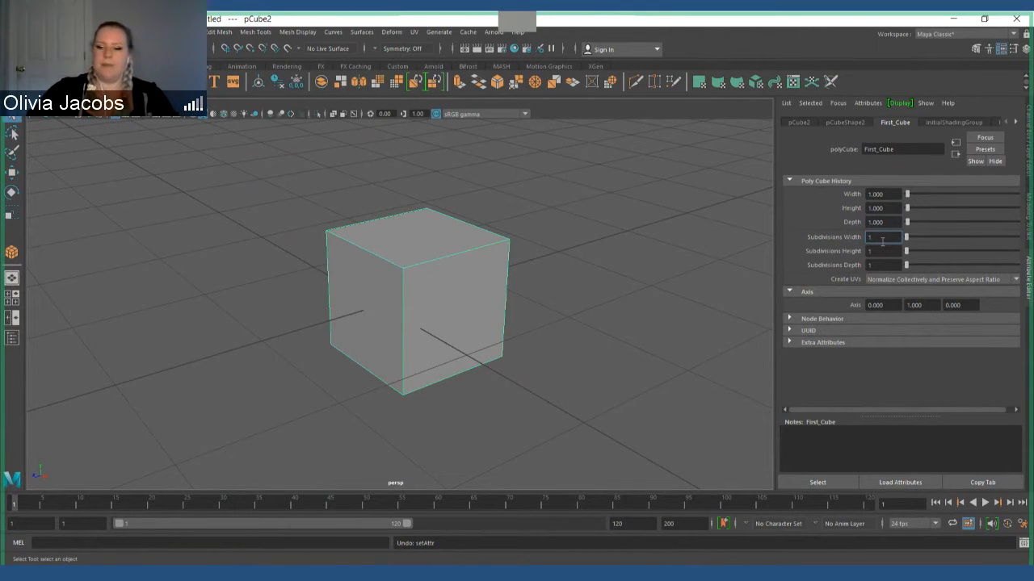
{"action": "type", "text": "2"}
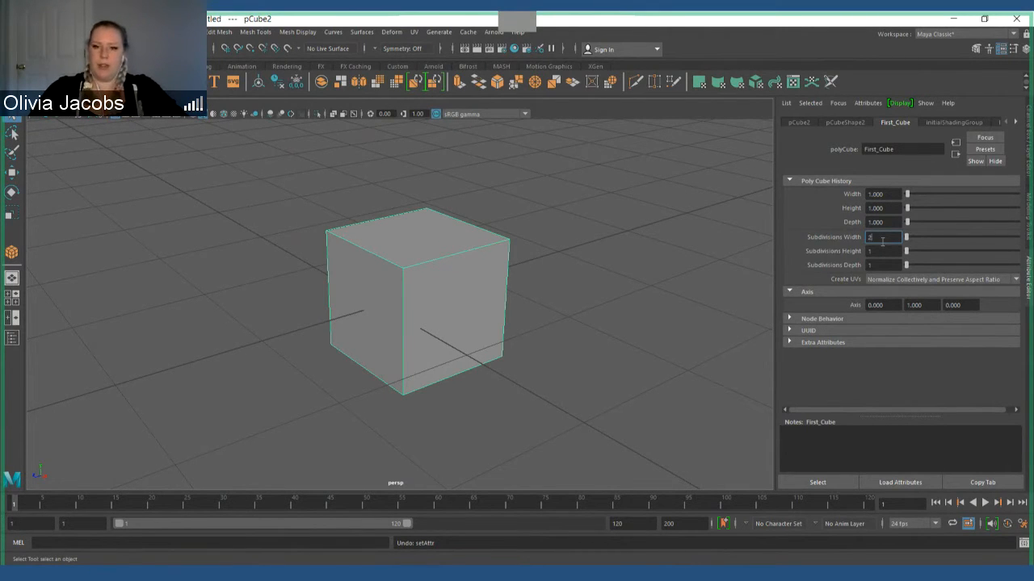
{"action": "key", "text": "Return"}
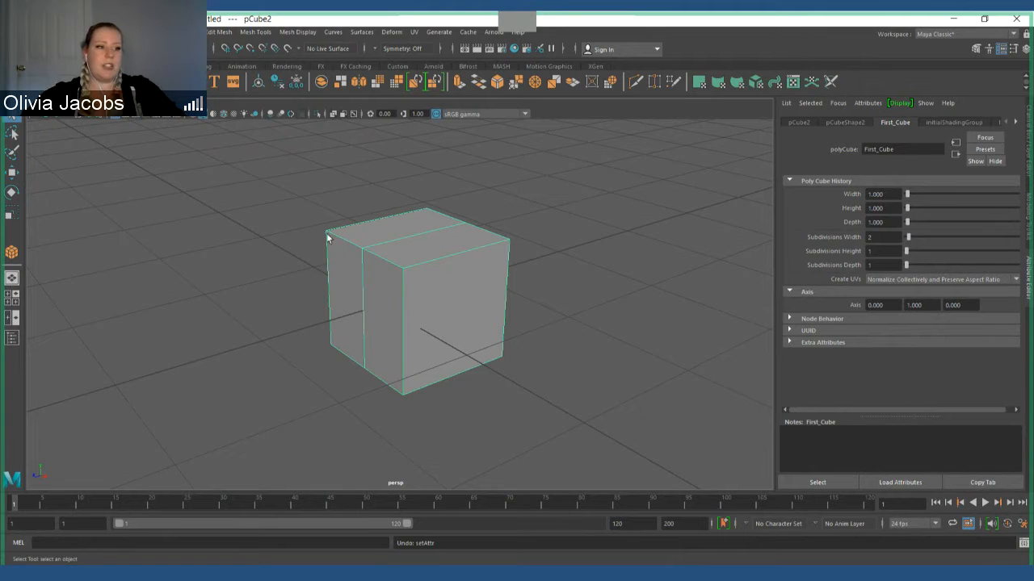
Step: Set the cube's Subdivisions Height and Subdivisions Depth to 2 in its Poly Cube History
{"action": "left_click", "coordinate": [892, 251]}
{"action": "type", "text": "2"}
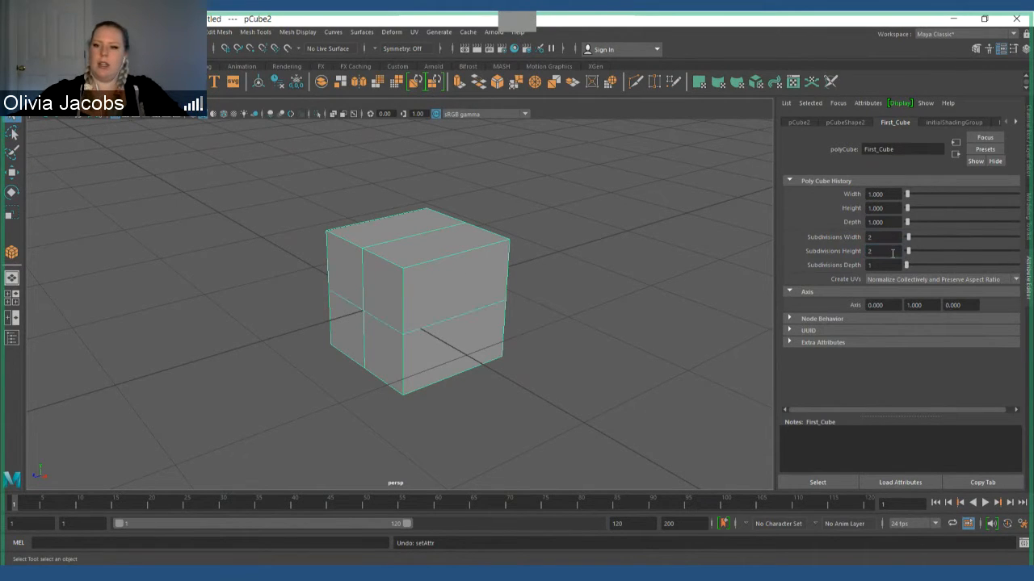
{"action": "left_click", "coordinate": [898, 265]}
{"action": "type", "text": "2"}
{"action": "key", "text": "Return"}
{"action": "left_click", "coordinate": [536, 294]}
{"action": "left_click", "coordinate": [504, 304]}
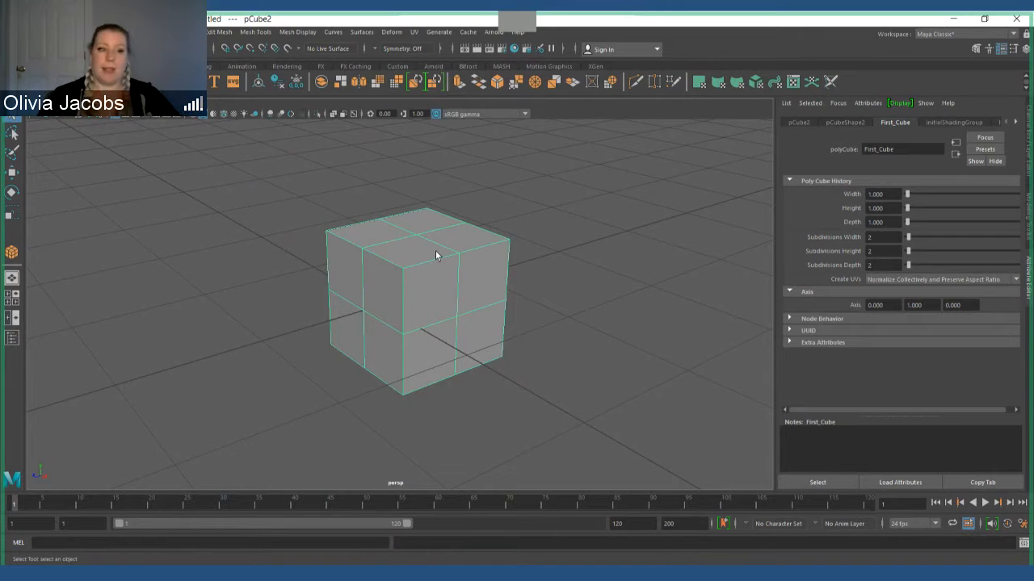
Step: Compare how the subdivided cube looks deselected and selected, viewing it from different distances and angles
{"action": "left_click", "coordinate": [474, 427]}
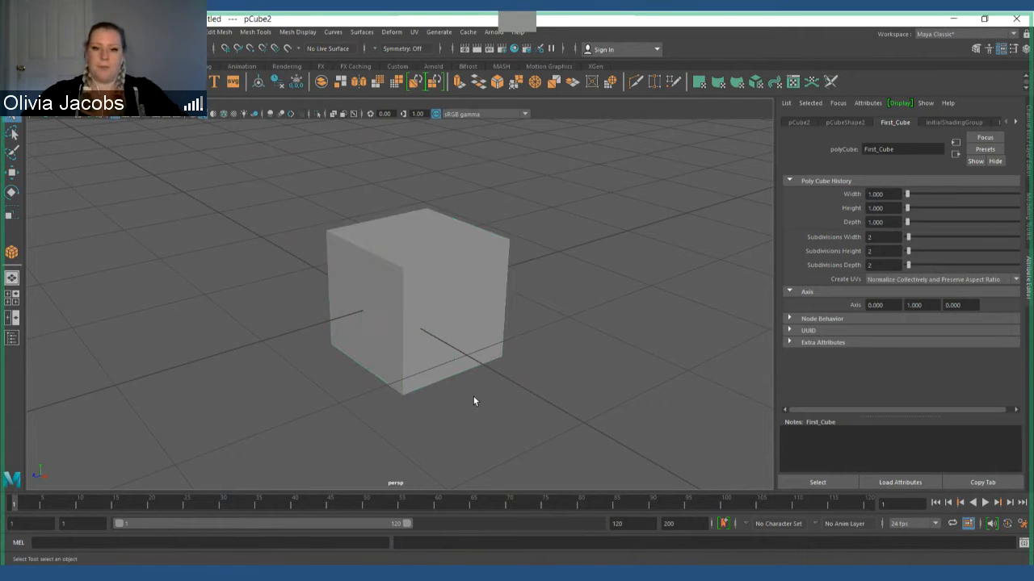
{"action": "scroll", "coordinate": [547, 282], "scroll_direction": "up", "scroll_amount": 2}
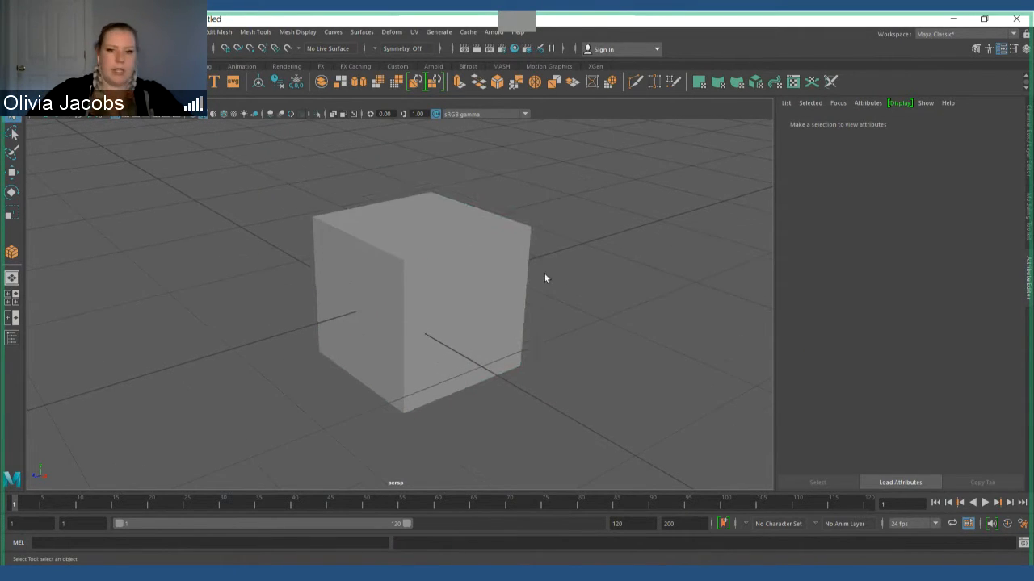
{"action": "left_click", "coordinate": [435, 320]}
{"action": "scroll", "coordinate": [435, 320], "scroll_direction": "down", "scroll_amount": 5}
{"action": "middle_click_drag", "start_coordinate": [524, 335], "coordinate": [426, 309], "text": "alt"}
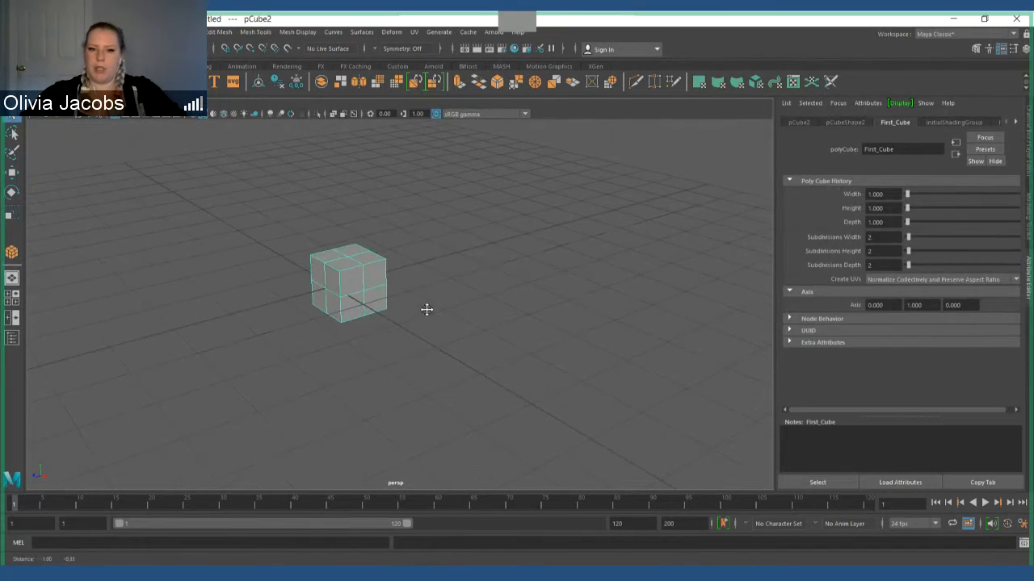
{"action": "left_click_drag", "start_coordinate": [426, 309], "coordinate": [369, 259], "text": "alt"}
{"action": "left_click", "coordinate": [466, 267]}
{"action": "left_click_drag", "start_coordinate": [466, 266], "coordinate": [353, 226], "text": "alt"}
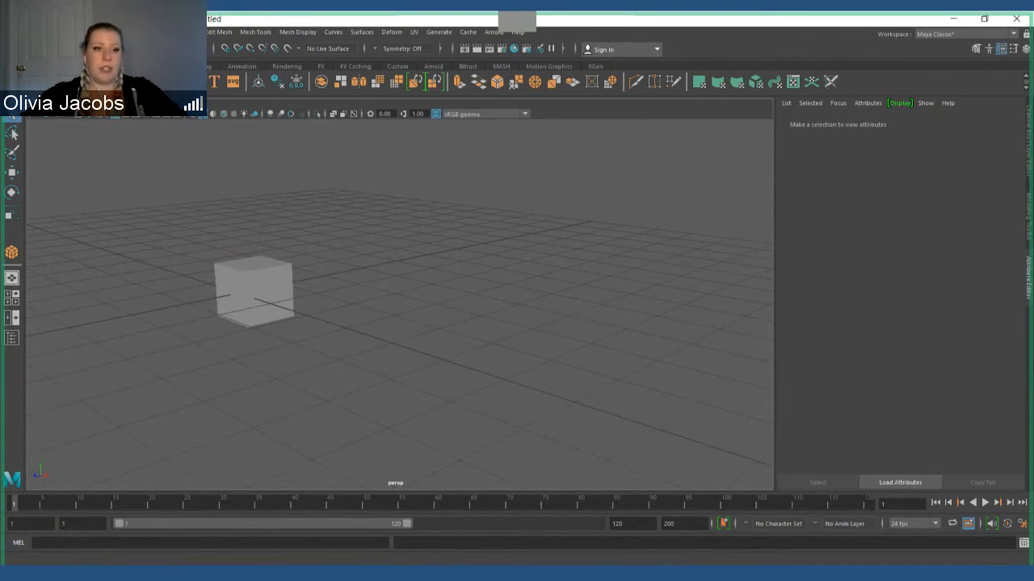
Step: Draw a polygon cylinder about 1.49 in radius and 2.64 high on the grid beside the cube
{"action": "left_click", "coordinate": [67, 82]}
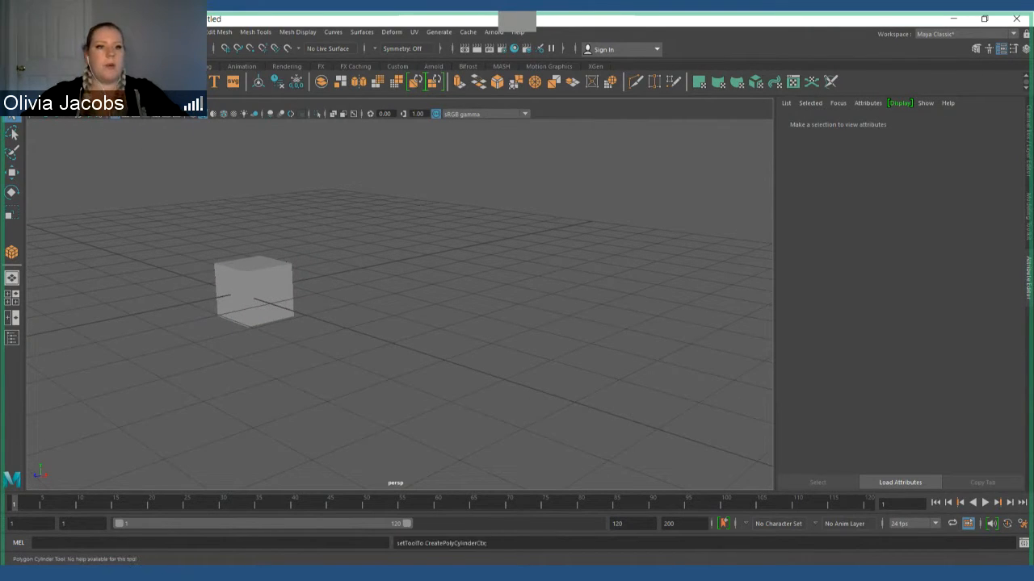
{"action": "left_click_drag", "start_coordinate": [459, 334], "coordinate": [465, 147]}
{"action": "scroll", "coordinate": [512, 265], "scroll_direction": "down", "scroll_amount": 2}
{"action": "middle_click_drag", "start_coordinate": [514, 268], "coordinate": [554, 285], "text": "alt"}
{"action": "scroll", "coordinate": [493, 289], "scroll_direction": "up", "scroll_amount": 4}
{"action": "scroll", "coordinate": [546, 288], "scroll_direction": "down", "scroll_amount": 2}
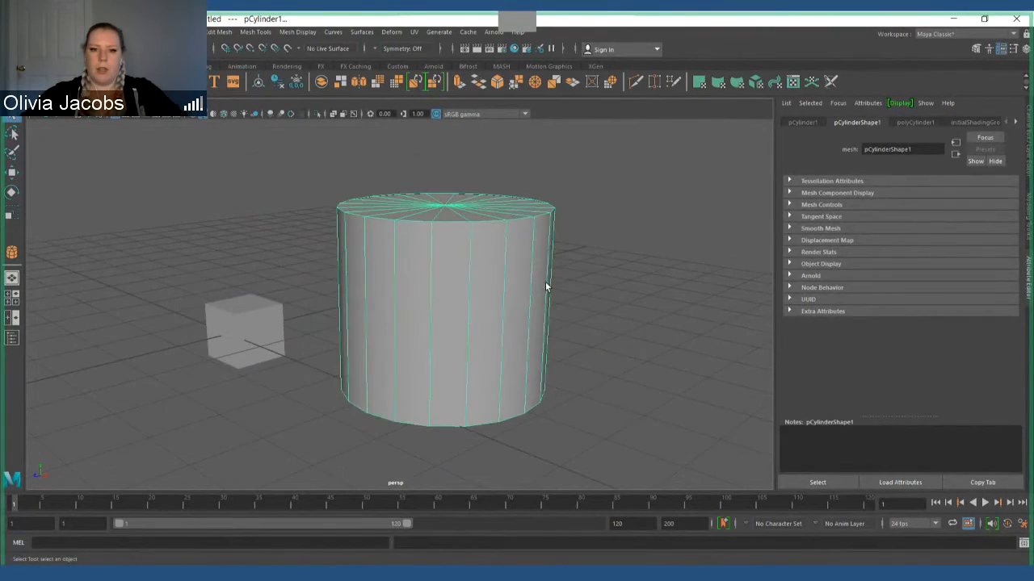
{"action": "mouse_move", "coordinate": [544, 286]}
{"action": "left_mouse_down", "text": "alt"}
{"action": "mouse_move", "coordinate": [538, 300]}
{"action": "mouse_move", "coordinate": [538, 266]}
{"action": "left_mouse_up", "text": "alt"}
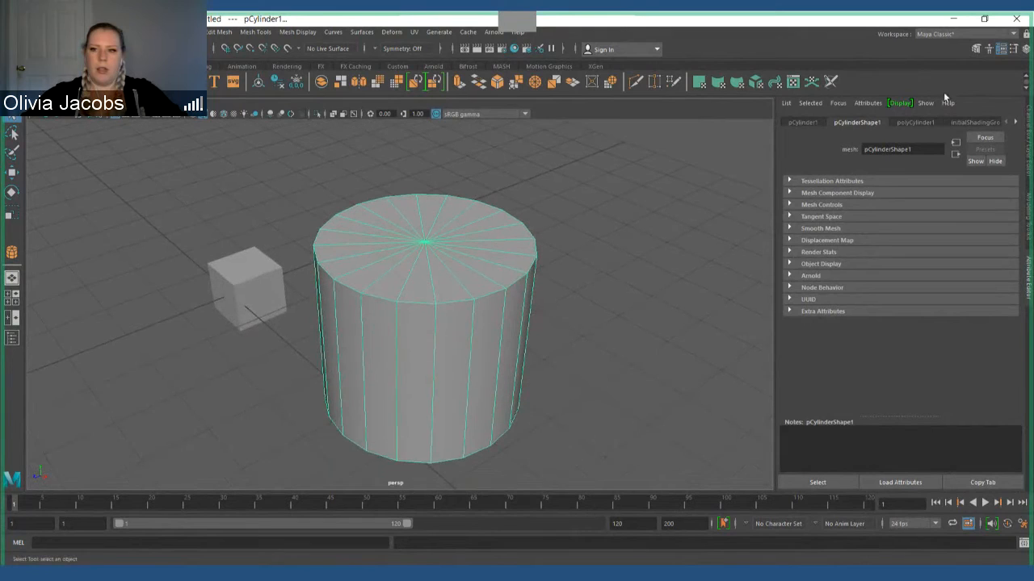
Step: Try a Subdivisions Axis of 3 in the cylinder's Poly Cylinder History, then raise it to 29
{"action": "left_click", "coordinate": [912, 123]}
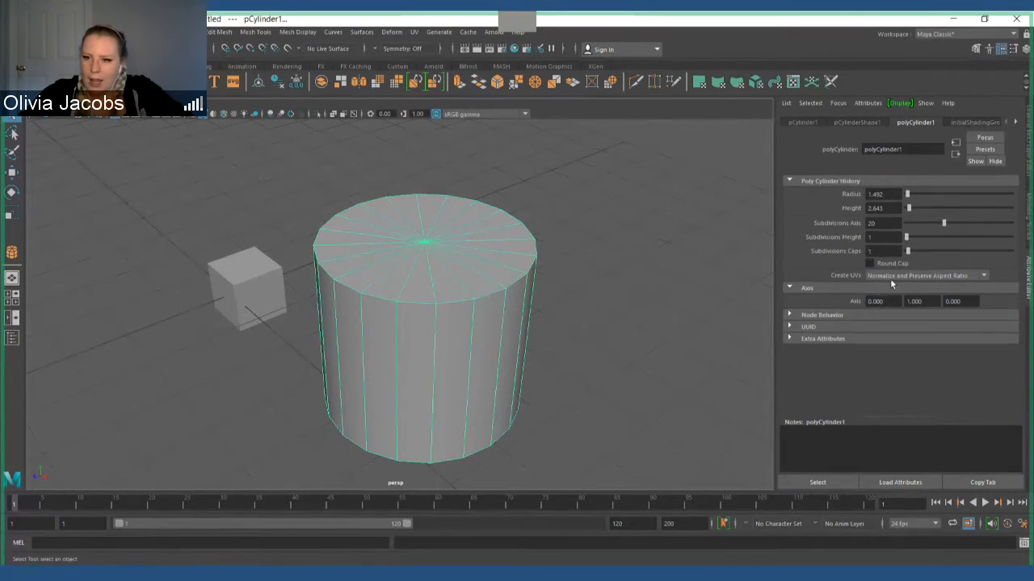
{"action": "left_click_drag", "start_coordinate": [940, 224], "coordinate": [900, 226]}
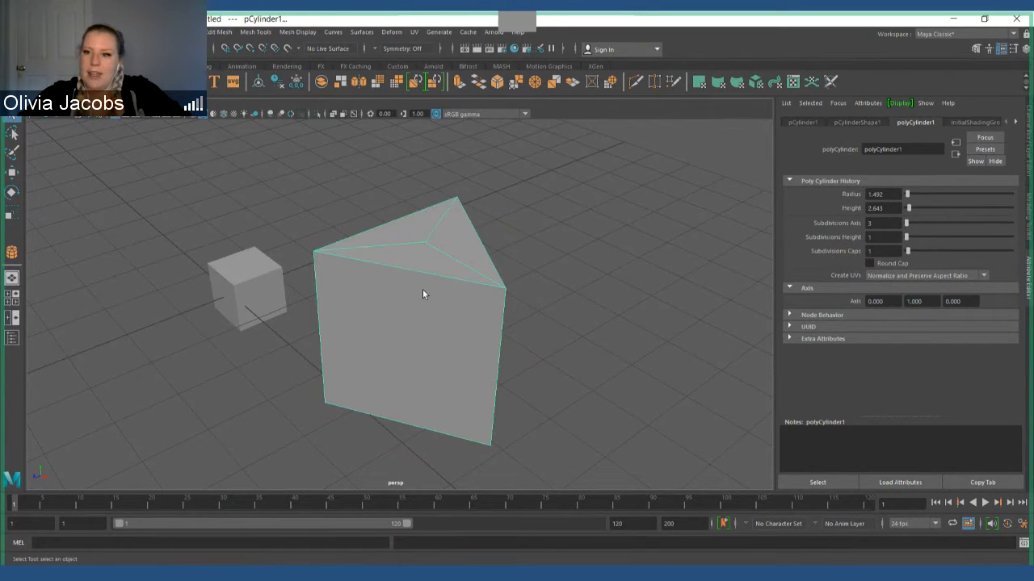
{"action": "left_click_drag", "start_coordinate": [422, 294], "coordinate": [481, 307], "text": "alt"}
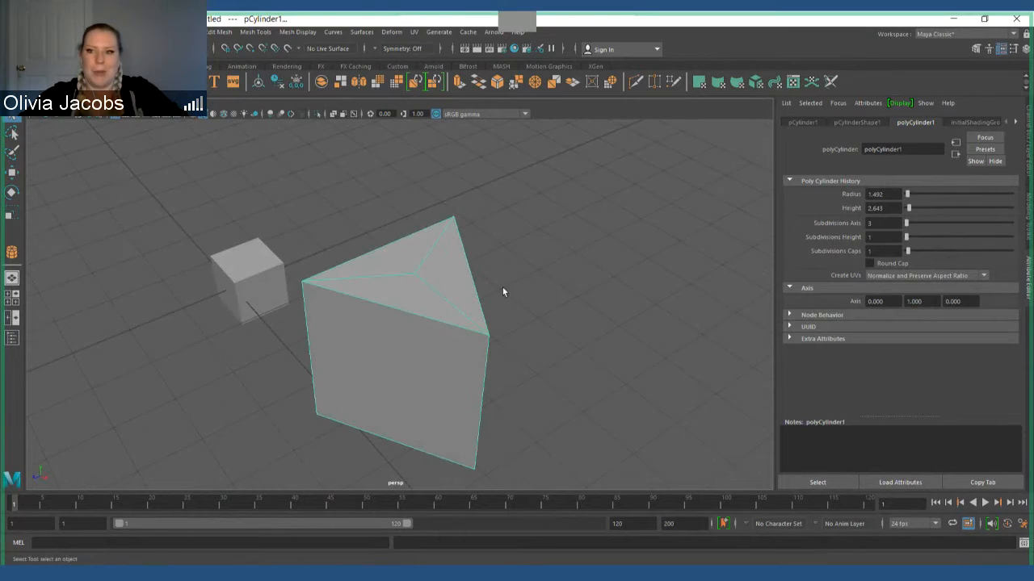
{"action": "left_click", "coordinate": [882, 225]}
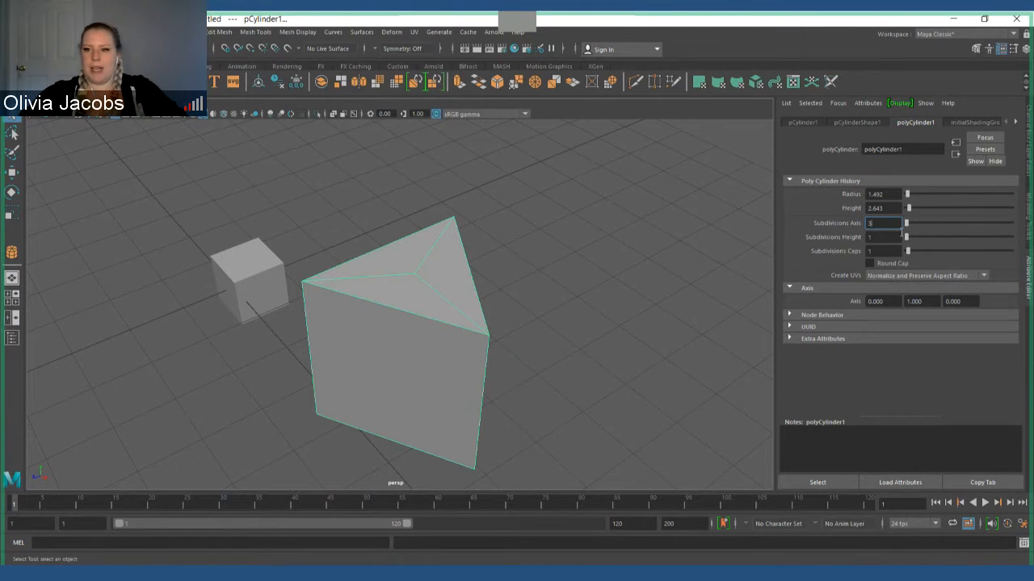
{"action": "left_click_drag", "start_coordinate": [906, 224], "coordinate": [965, 225]}
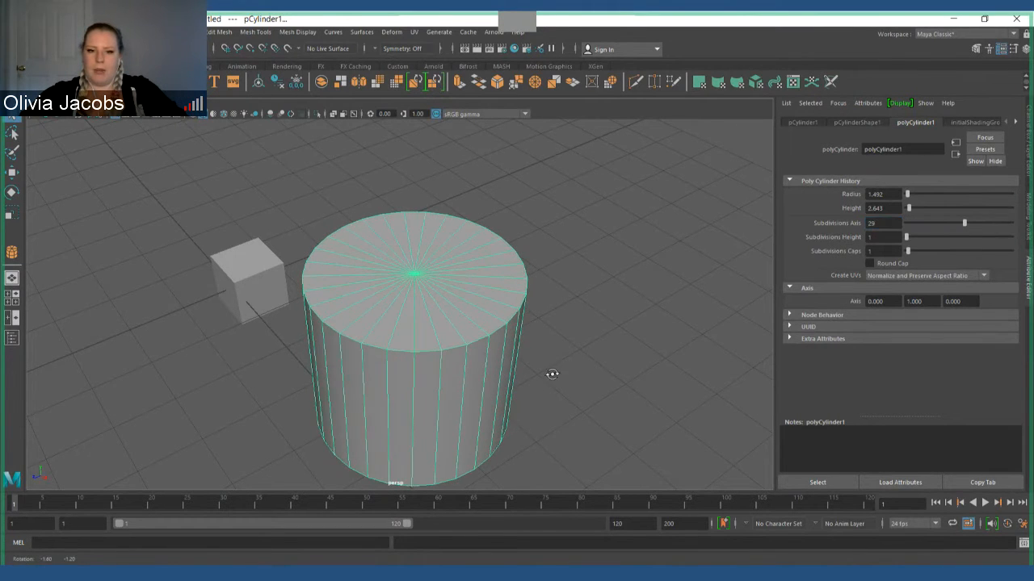
{"action": "left_click_drag", "start_coordinate": [549, 374], "coordinate": [592, 363], "text": "alt"}
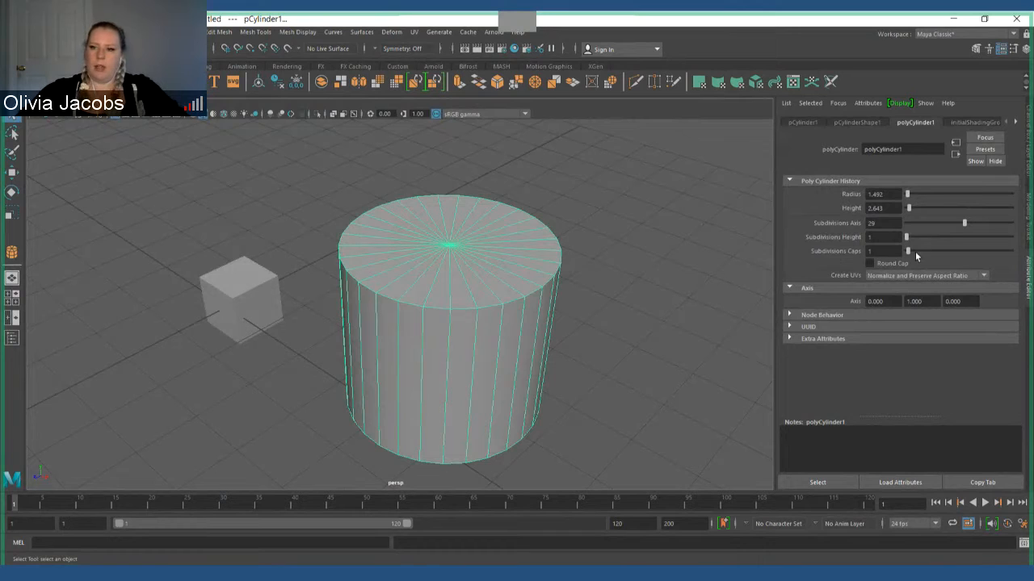
Step: Enable Round Cap on the cylinder and raise its Subdivisions Caps to 14
{"action": "left_click", "coordinate": [870, 264]}
{"action": "left_click_drag", "start_coordinate": [679, 360], "coordinate": [402, 312], "text": "alt"}
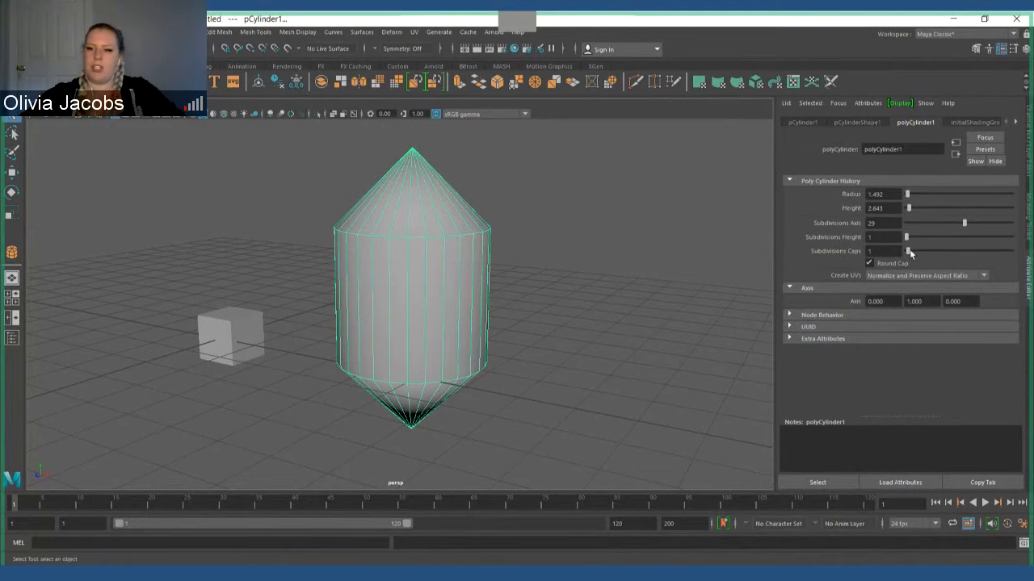
{"action": "left_click_drag", "start_coordinate": [909, 252], "coordinate": [933, 250]}
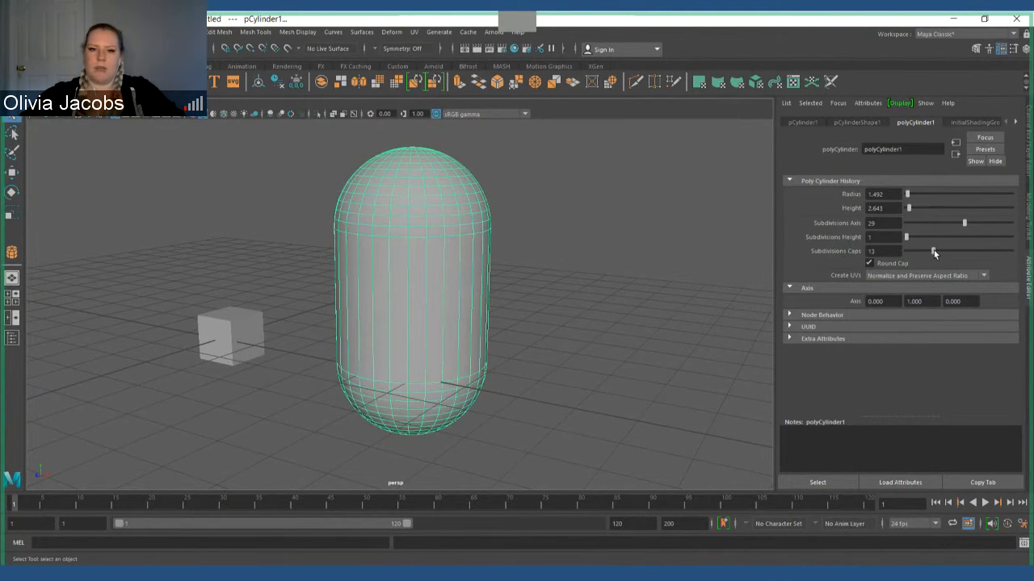
{"action": "left_click_drag", "start_coordinate": [489, 294], "coordinate": [470, 295], "text": "alt"}
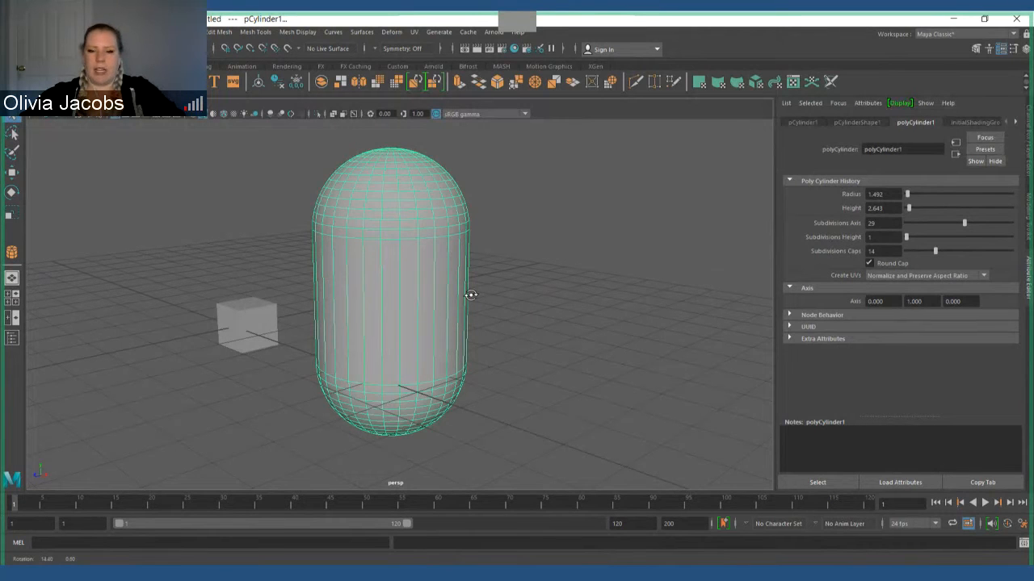
{"action": "left_click_drag", "start_coordinate": [471, 294], "coordinate": [468, 288], "text": "alt"}
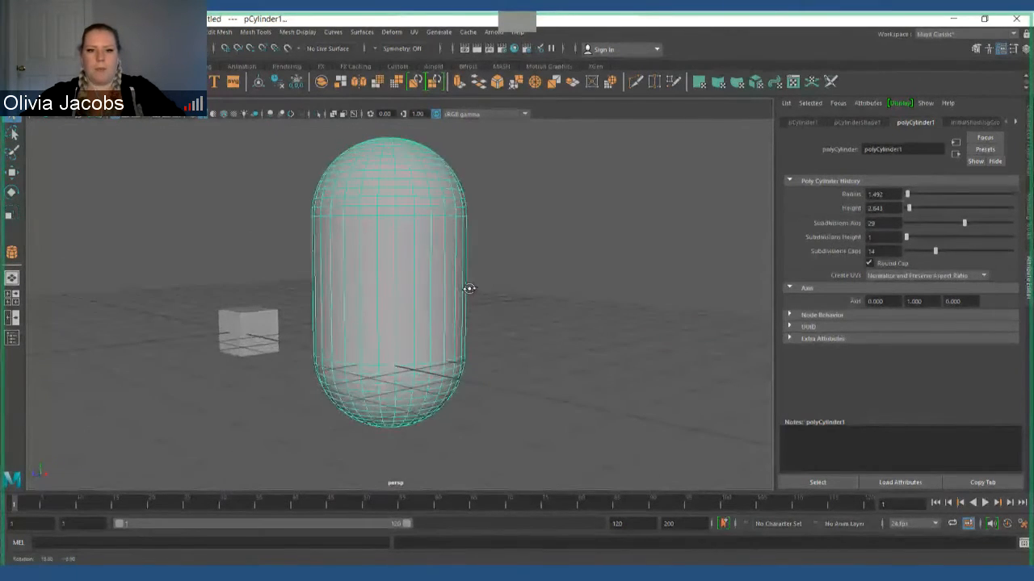
{"action": "right_click_drag", "start_coordinate": [468, 288], "coordinate": [445, 282], "text": "alt"}
{"action": "left_click_drag", "start_coordinate": [445, 282], "coordinate": [515, 289], "text": "alt"}
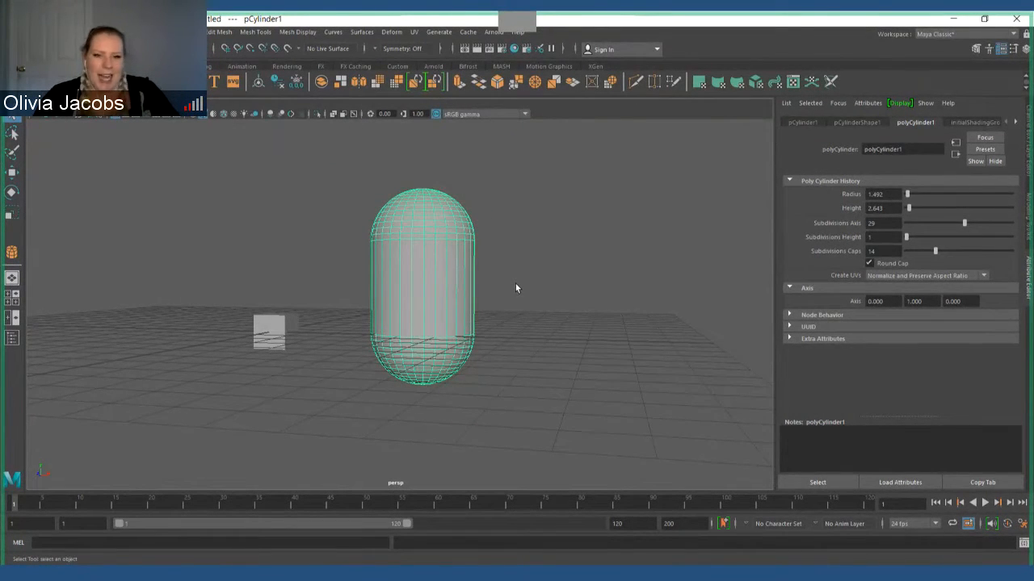
Step: Delete the round-capped cylinder from the scene
{"action": "left_click", "coordinate": [464, 175]}
{"action": "left_click", "coordinate": [420, 272]}
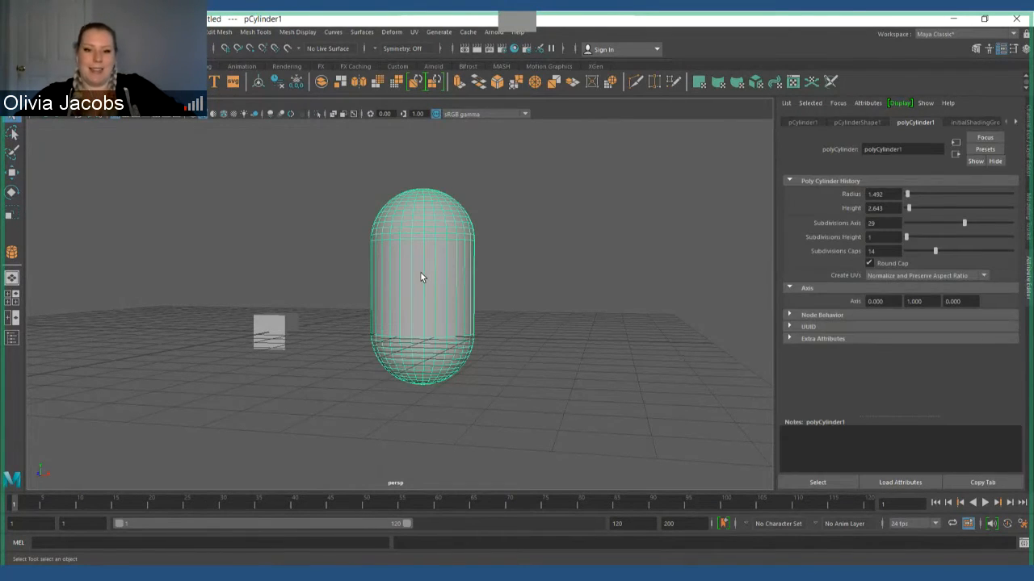
{"action": "left_click_drag", "start_coordinate": [432, 255], "coordinate": [441, 307], "text": "alt"}
{"action": "key", "text": "Delete"}
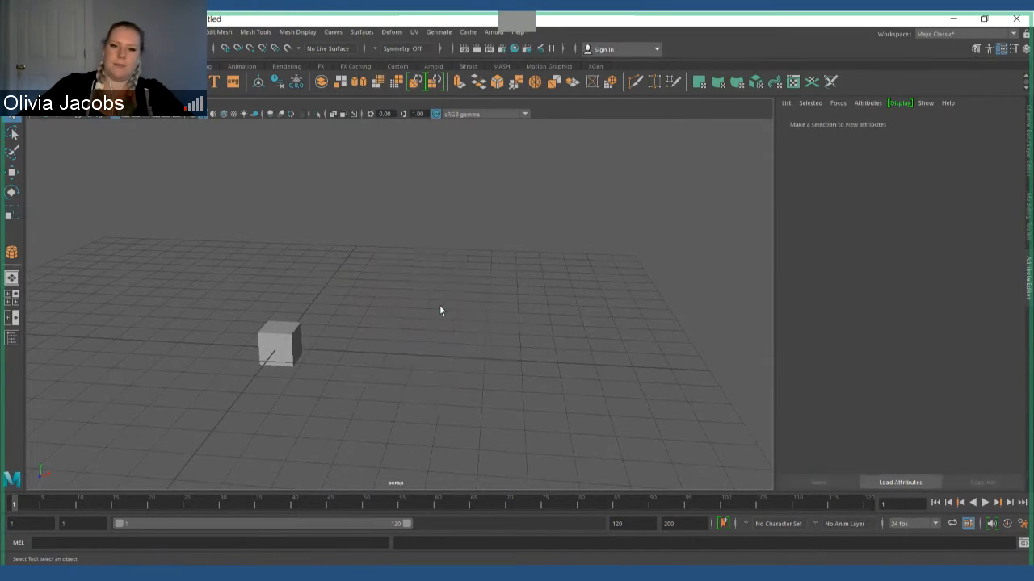
Step: Select the subdivided cube and examine it from several angles and distances in the perspective view
{"action": "left_click_drag", "start_coordinate": [408, 287], "coordinate": [441, 252], "text": "alt"}
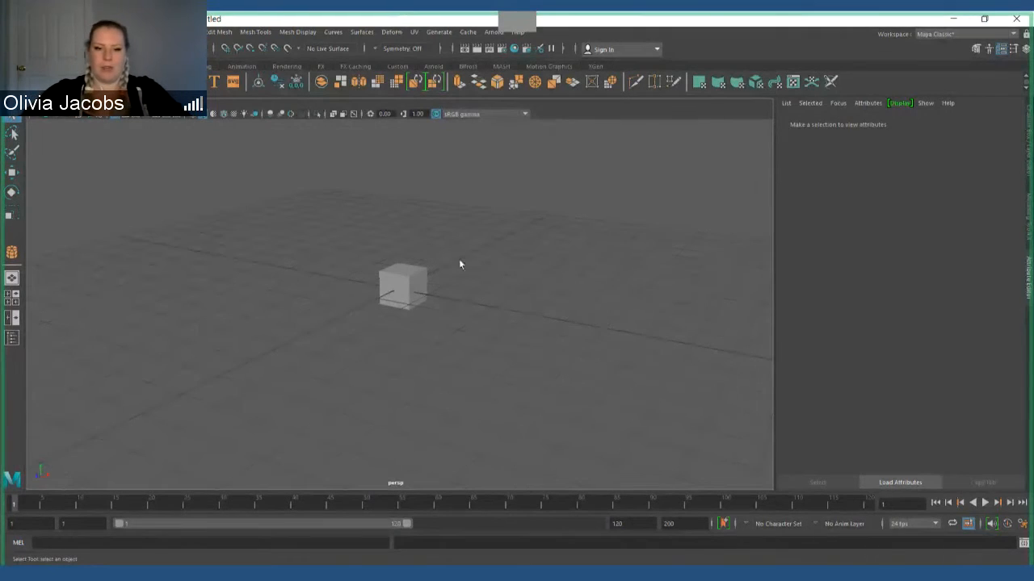
{"action": "left_click_drag", "start_coordinate": [490, 306], "coordinate": [471, 263], "text": "alt"}
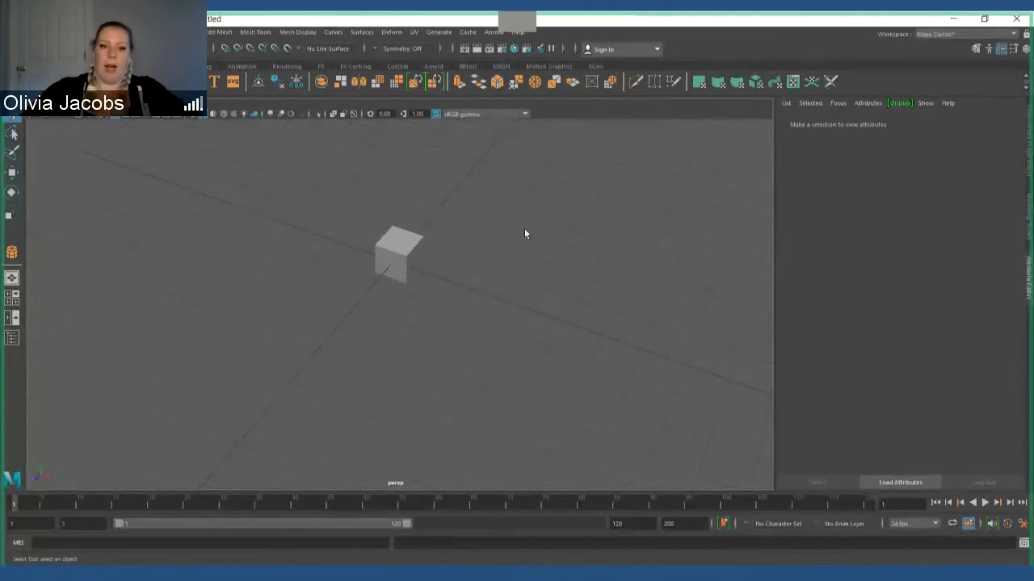
{"action": "left_click_drag", "start_coordinate": [525, 231], "coordinate": [456, 301], "text": "alt"}
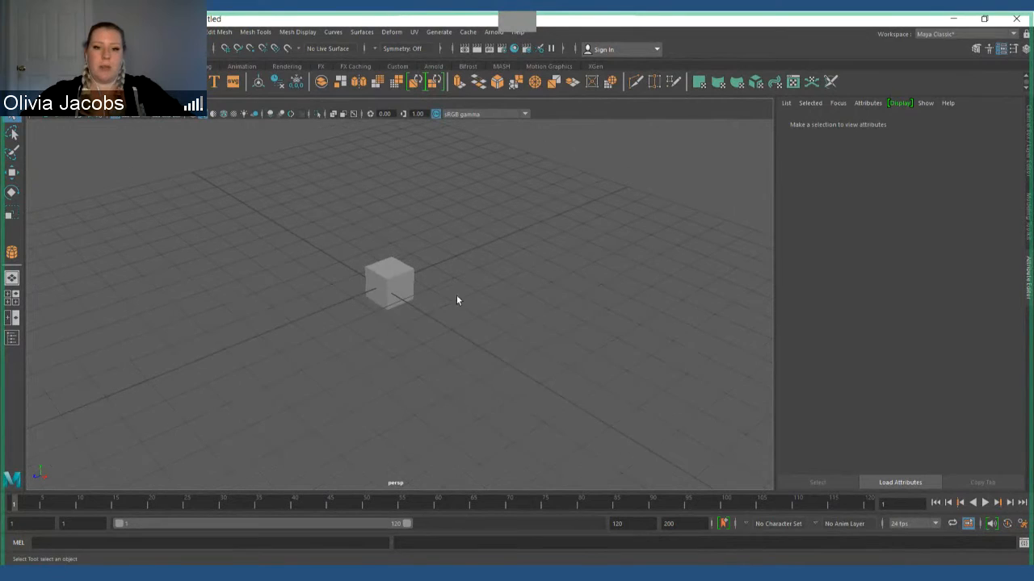
{"action": "left_click", "coordinate": [391, 279]}
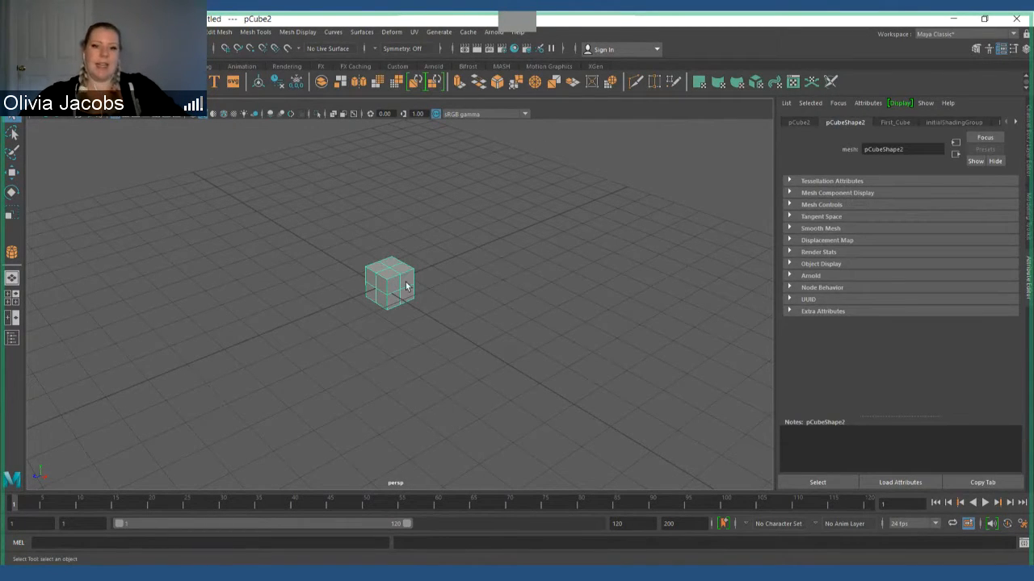
{"action": "scroll", "coordinate": [494, 298], "scroll_direction": "down", "scroll_amount": 2}
{"action": "middle_click_drag", "start_coordinate": [479, 305], "coordinate": [487, 301], "text": "alt"}
{"action": "scroll", "coordinate": [486, 291], "scroll_direction": "up", "scroll_amount": 3}
{"action": "left_click_drag", "start_coordinate": [486, 296], "coordinate": [445, 295], "text": "alt"}
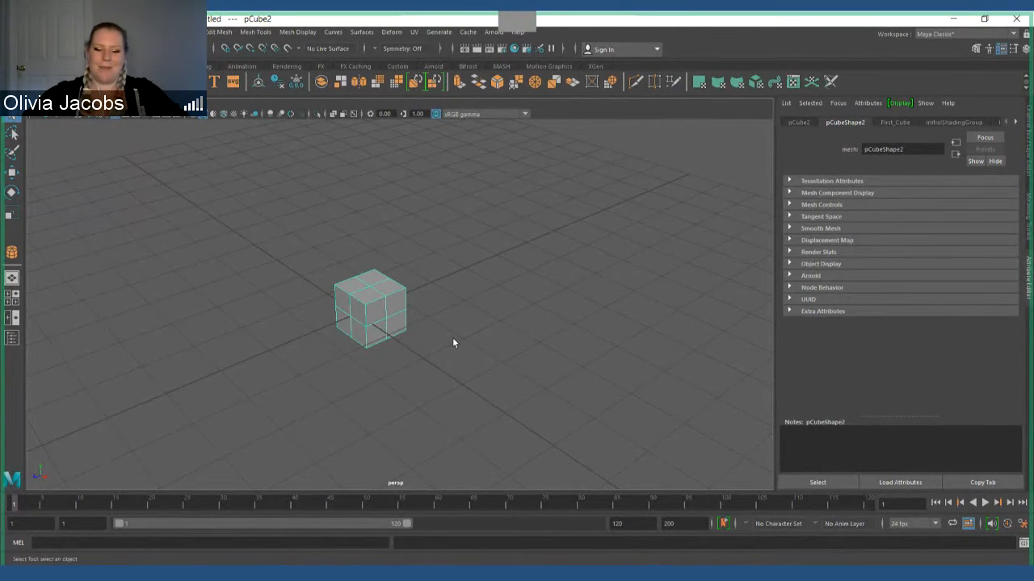
{"action": "left_click_drag", "start_coordinate": [590, 413], "coordinate": [613, 390], "text": "alt"}
{"action": "middle_click_drag", "start_coordinate": [570, 387], "coordinate": [623, 342], "text": "alt"}
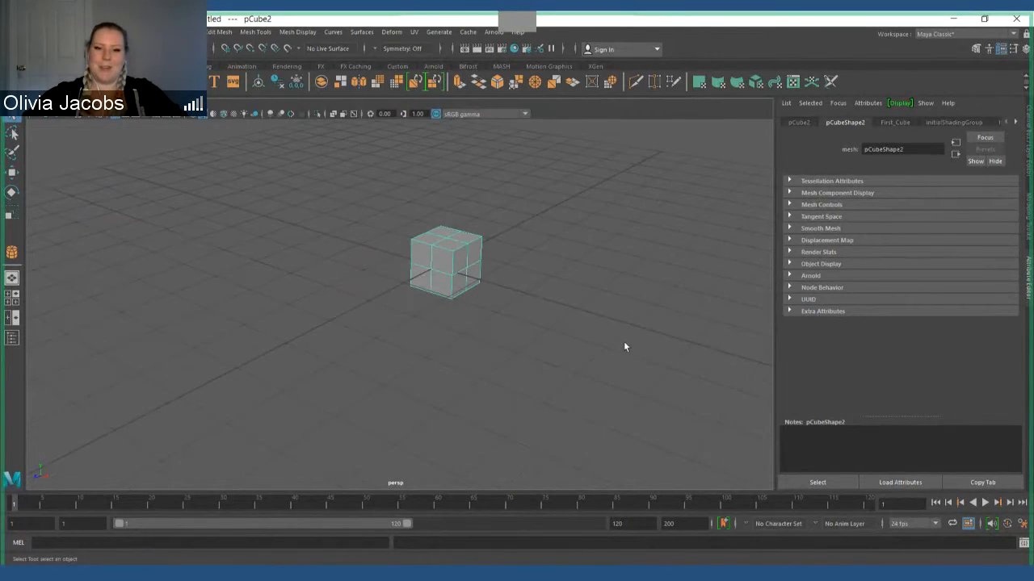
{"action": "left_click_drag", "start_coordinate": [593, 306], "coordinate": [554, 334], "text": "alt"}
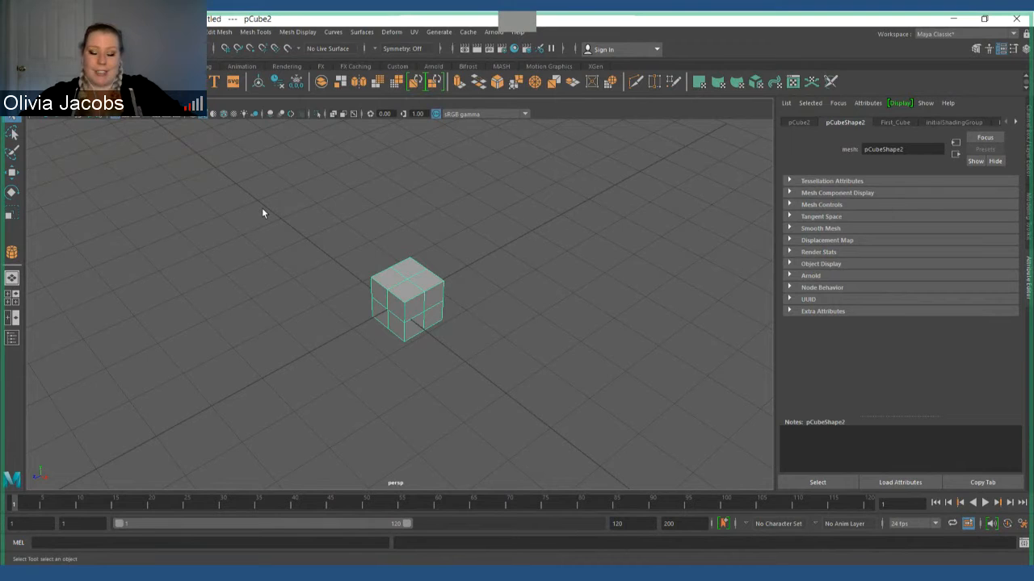
{"action": "left_click_drag", "start_coordinate": [262, 212], "coordinate": [390, 321], "text": "alt"}
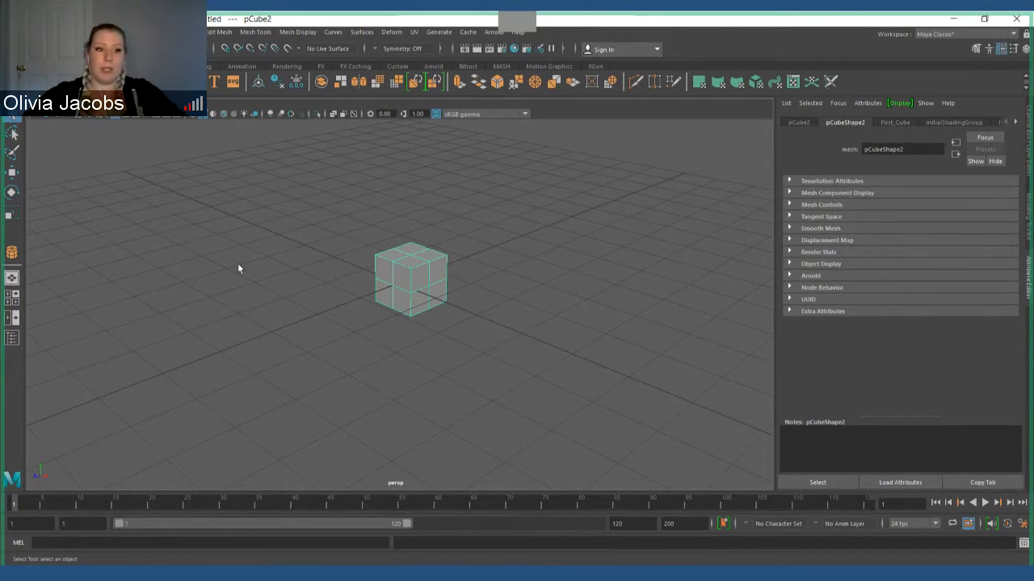
Step: Move the cube slightly with the Move tool, using its single-axis arrows, a plane handle and the free-move centre handle
{"action": "key", "text": "w"}
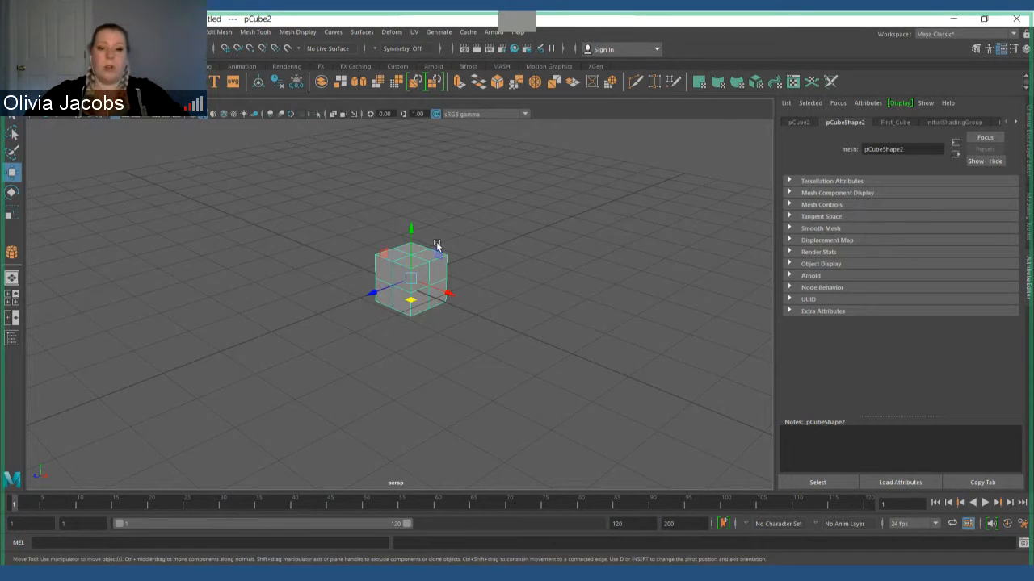
{"action": "left_click_drag", "start_coordinate": [415, 355], "coordinate": [336, 347], "text": "alt"}
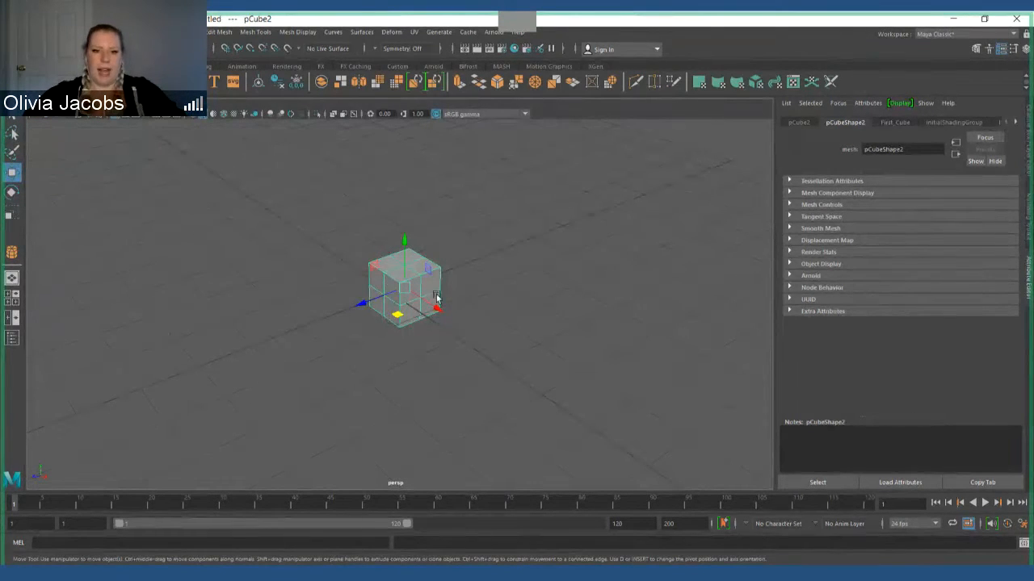
{"action": "left_click_drag", "start_coordinate": [439, 311], "coordinate": [341, 272]}
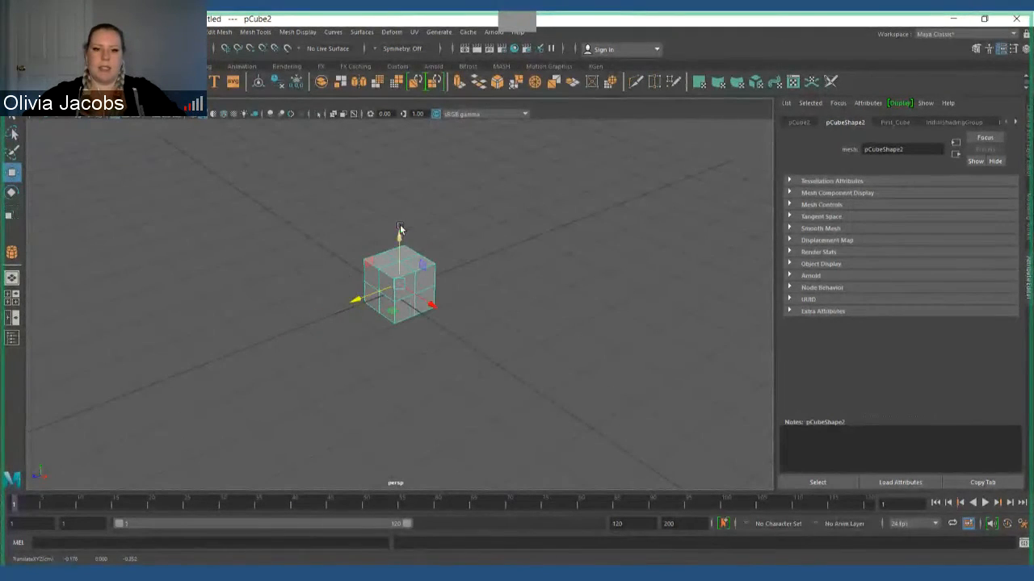
{"action": "mouse_move", "coordinate": [398, 233]}
{"action": "left_mouse_down"}
{"action": "mouse_move", "coordinate": [380, 125]}
{"action": "mouse_move", "coordinate": [389, 236]}
{"action": "mouse_move", "coordinate": [388, 221]}
{"action": "left_mouse_up"}
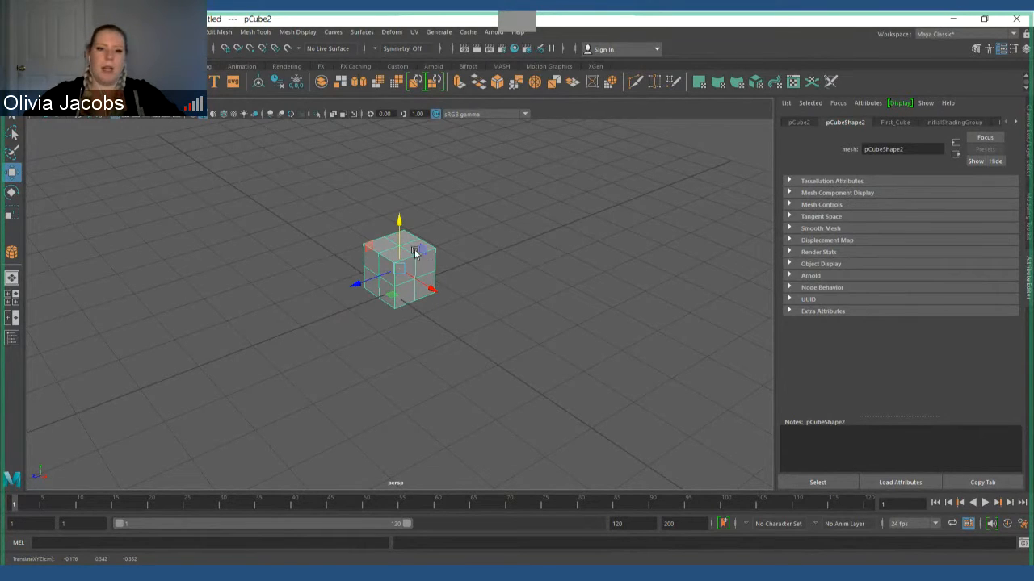
{"action": "left_click_drag", "start_coordinate": [425, 247], "coordinate": [413, 222]}
{"action": "mouse_move", "coordinate": [387, 257]}
{"action": "left_mouse_down"}
{"action": "mouse_move", "coordinate": [458, 279]}
{"action": "mouse_move", "coordinate": [287, 292]}
{"action": "mouse_move", "coordinate": [351, 271]}
{"action": "mouse_move", "coordinate": [403, 303]}
{"action": "mouse_move", "coordinate": [371, 268]}
{"action": "mouse_move", "coordinate": [388, 237]}
{"action": "mouse_move", "coordinate": [397, 335]}
{"action": "mouse_move", "coordinate": [223, 362]}
{"action": "mouse_move", "coordinate": [468, 207]}
{"action": "mouse_move", "coordinate": [465, 307]}
{"action": "mouse_move", "coordinate": [394, 264]}
{"action": "left_mouse_up"}
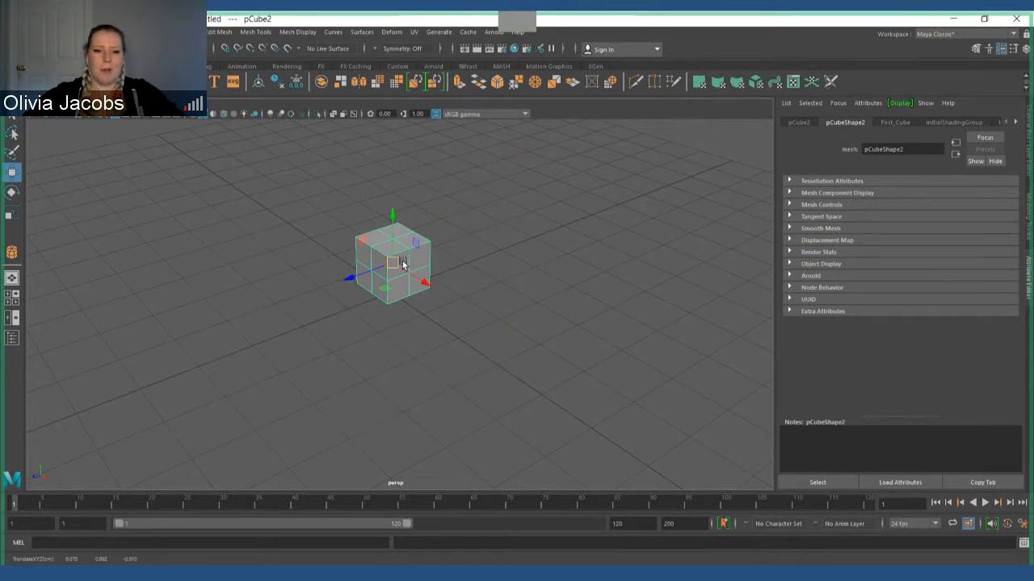
Step: Raise the cube higher above the grid with the Move tool's free-move centre handle, then deselect it and undo the deselection
{"action": "left_click_drag", "start_coordinate": [395, 266], "coordinate": [388, 236]}
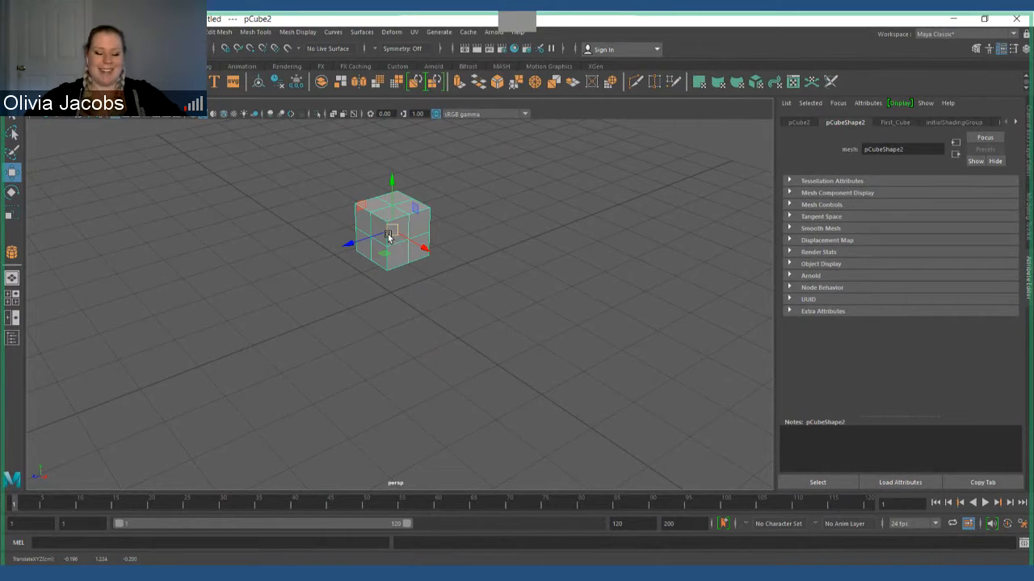
{"action": "left_click_drag", "start_coordinate": [396, 228], "coordinate": [396, 208]}
{"action": "left_click", "coordinate": [407, 301]}
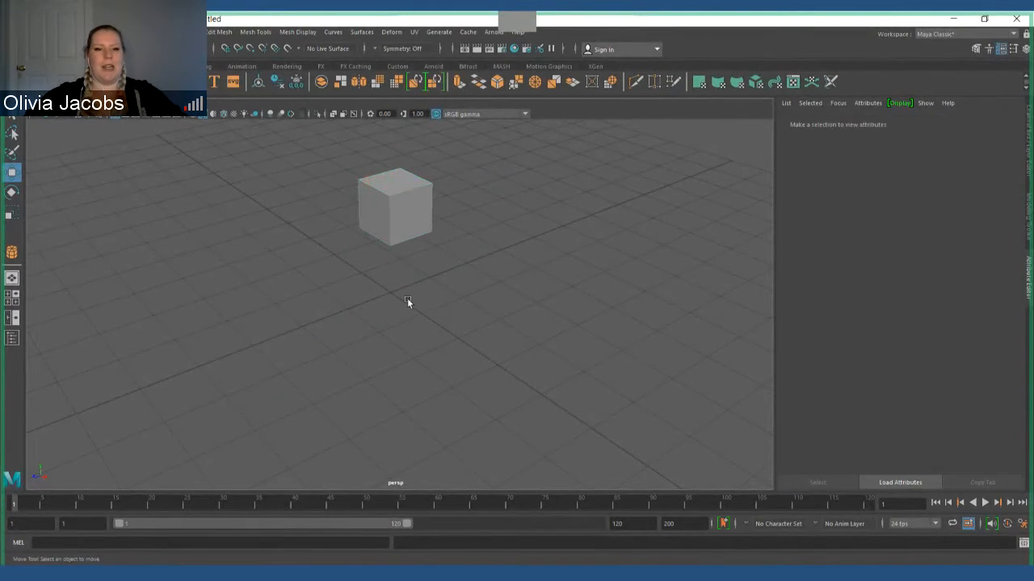
{"action": "scroll", "coordinate": [408, 315], "scroll_direction": "down", "scroll_amount": 2}
{"action": "key", "text": "ctrl+z"}
{"action": "scroll", "coordinate": [407, 314], "scroll_direction": "up", "scroll_amount": 2}
{"action": "middle_click_drag", "start_coordinate": [410, 218], "coordinate": [405, 269], "text": "alt"}
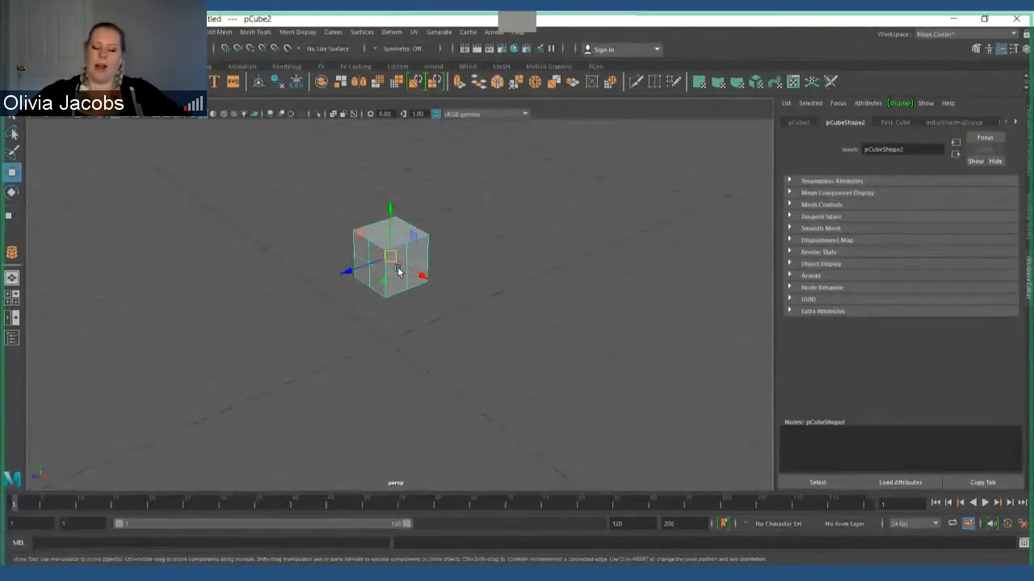
Step: Rotate the cube with one of the Rotate tool's single-axis rings and inspect the tilted cube up close
{"action": "key", "text": "e"}
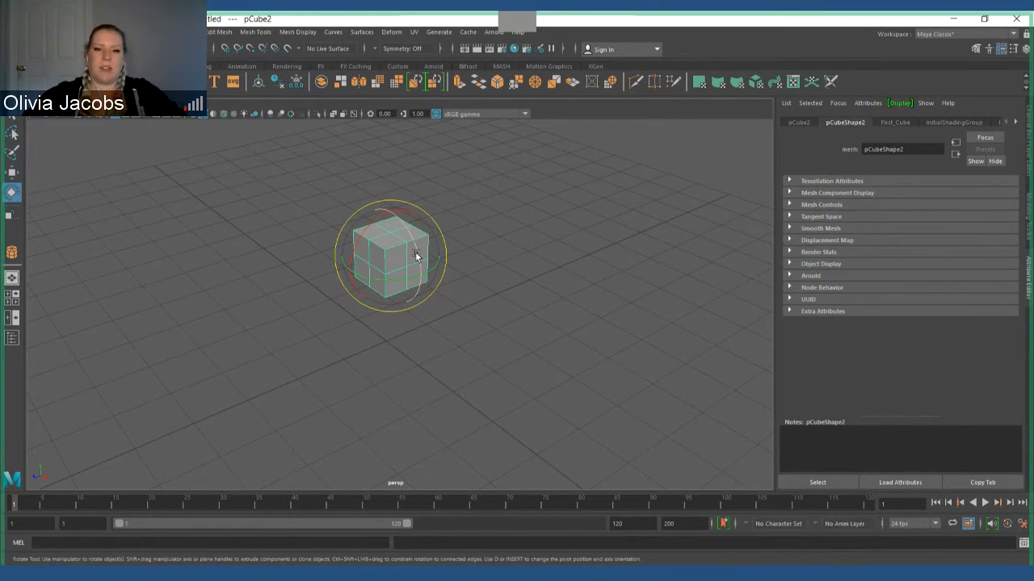
{"action": "left_click_drag", "start_coordinate": [417, 243], "coordinate": [414, 266]}
{"action": "mouse_move", "coordinate": [413, 266]}
{"action": "left_mouse_down", "text": "alt"}
{"action": "mouse_move", "coordinate": [461, 267]}
{"action": "mouse_move", "coordinate": [412, 270]}
{"action": "left_mouse_up", "text": "alt"}
{"action": "scroll", "coordinate": [372, 242], "scroll_direction": "up", "scroll_amount": 2}
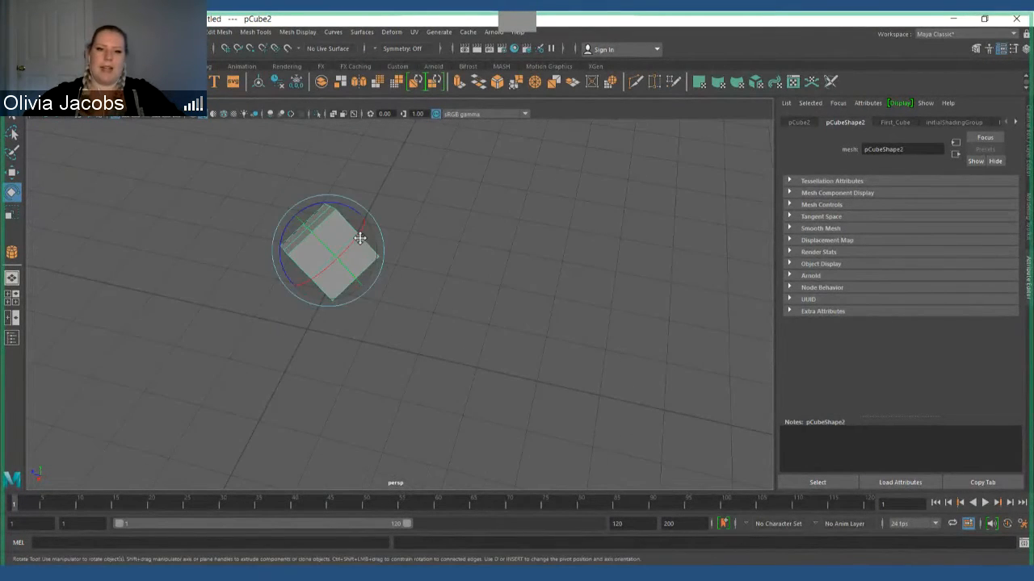
{"action": "middle_click_drag", "start_coordinate": [360, 235], "coordinate": [410, 252], "text": "alt"}
{"action": "scroll", "coordinate": [410, 252], "scroll_direction": "up", "scroll_amount": 3}
{"action": "scroll", "coordinate": [410, 252], "scroll_direction": "down", "scroll_amount": 4}
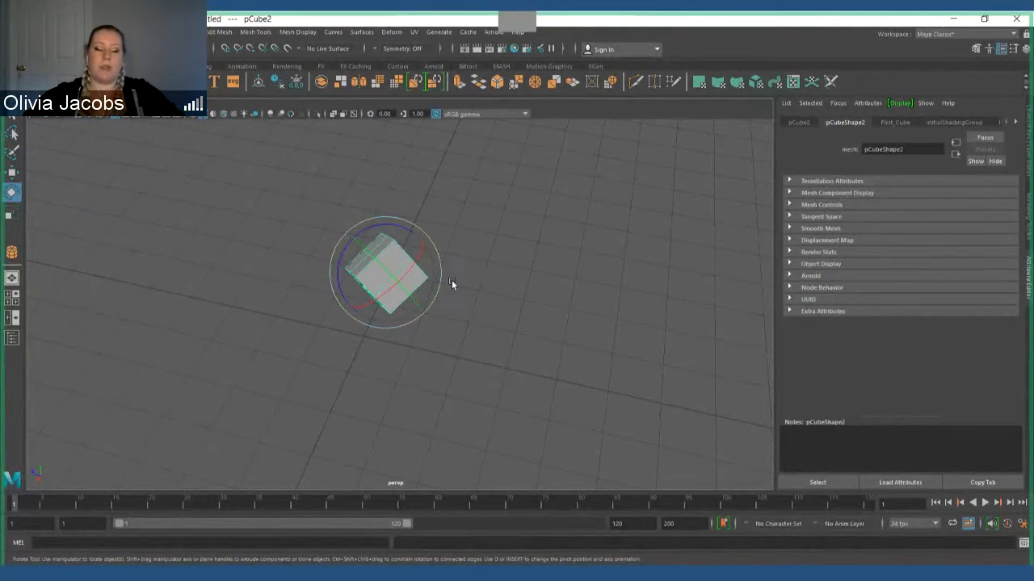
Step: Rotate the cube around the viewing direction with the Rotate tool's outer ring and check its orientation from other angles
{"action": "left_click_drag", "start_coordinate": [445, 253], "coordinate": [409, 351]}
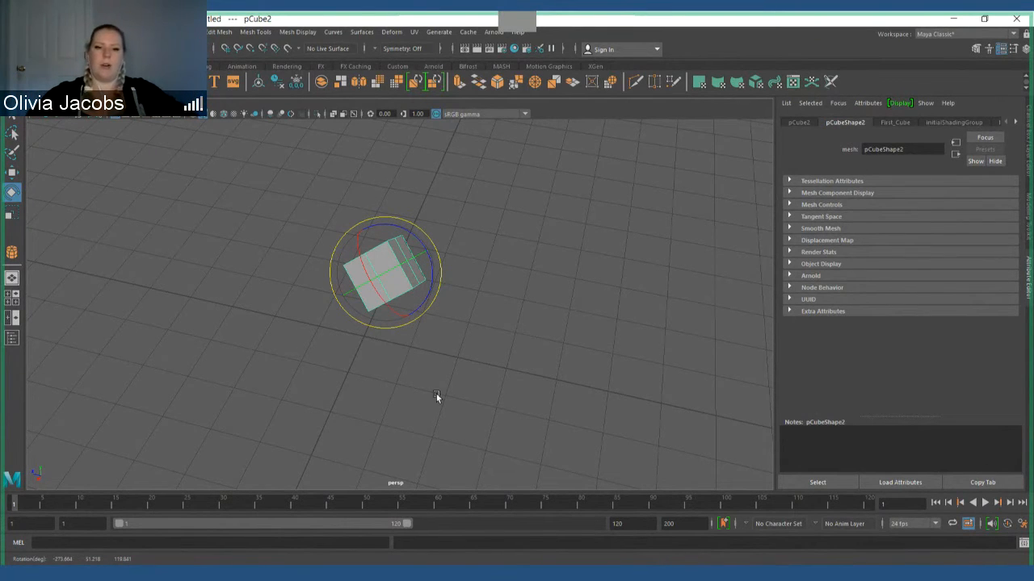
{"action": "left_click_drag", "start_coordinate": [431, 409], "coordinate": [351, 435], "text": "alt"}
{"action": "left_click", "coordinate": [490, 225]}
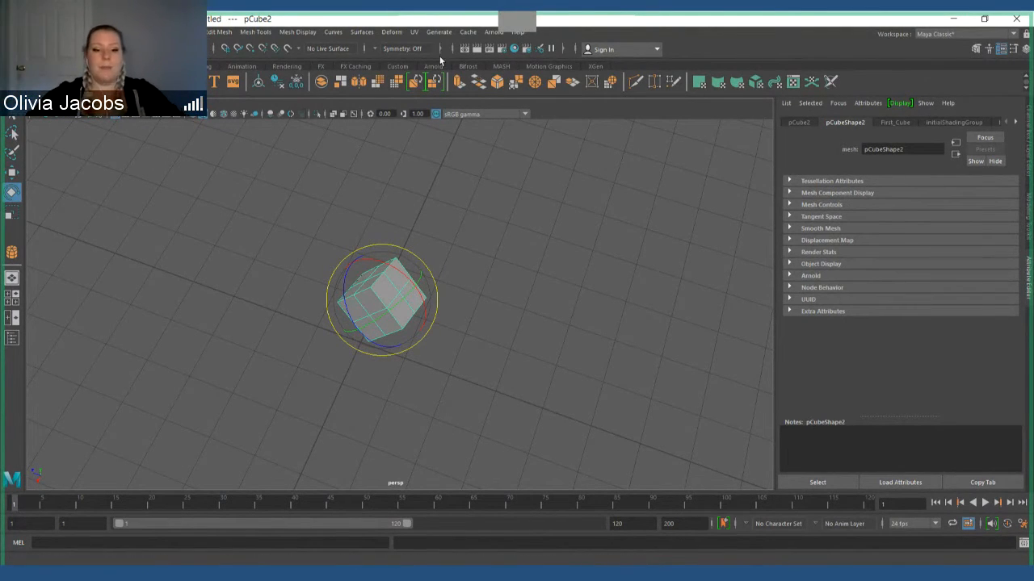
{"action": "left_click", "coordinate": [388, 401]}
{"action": "left_click_drag", "start_coordinate": [387, 402], "coordinate": [457, 348], "text": "alt"}
{"action": "left_click", "coordinate": [439, 297]}
Step: Scale the cube along each single axis with the Scale tool, and enlarge it uniformly to about 2.5, 1.4 and 1.5
{"action": "key", "text": "r"}
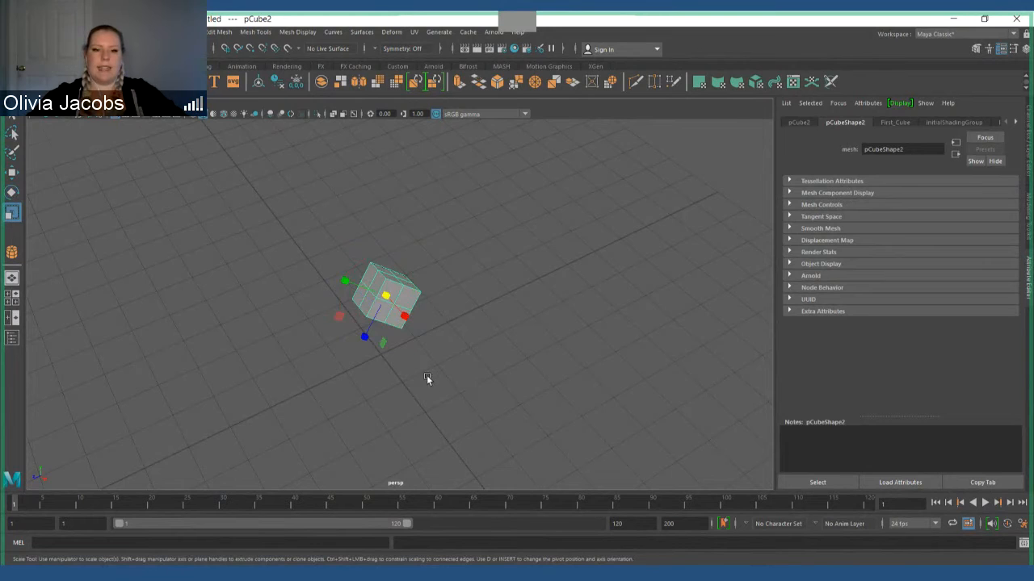
{"action": "left_click_drag", "start_coordinate": [427, 415], "coordinate": [363, 276], "text": "alt"}
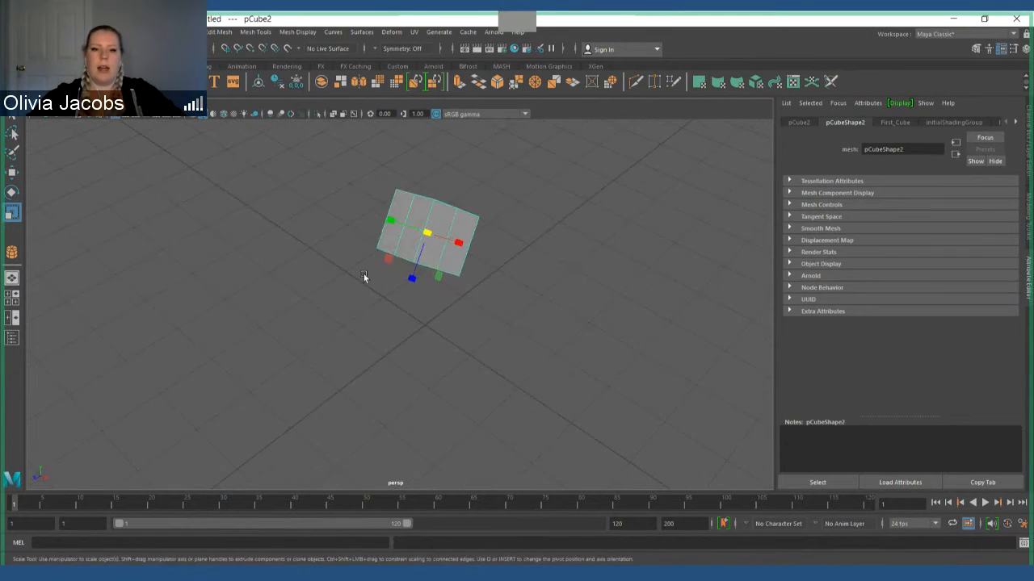
{"action": "left_click_drag", "start_coordinate": [462, 243], "coordinate": [485, 246]}
{"action": "mouse_move", "coordinate": [410, 280]}
{"action": "left_mouse_down"}
{"action": "mouse_move", "coordinate": [387, 341]}
{"action": "mouse_move", "coordinate": [404, 300]}
{"action": "mouse_move", "coordinate": [422, 295]}
{"action": "mouse_move", "coordinate": [413, 283]}
{"action": "left_mouse_up"}
{"action": "mouse_move", "coordinate": [392, 219]}
{"action": "left_mouse_down"}
{"action": "mouse_move", "coordinate": [365, 217]}
{"action": "mouse_move", "coordinate": [394, 223]}
{"action": "left_mouse_up"}
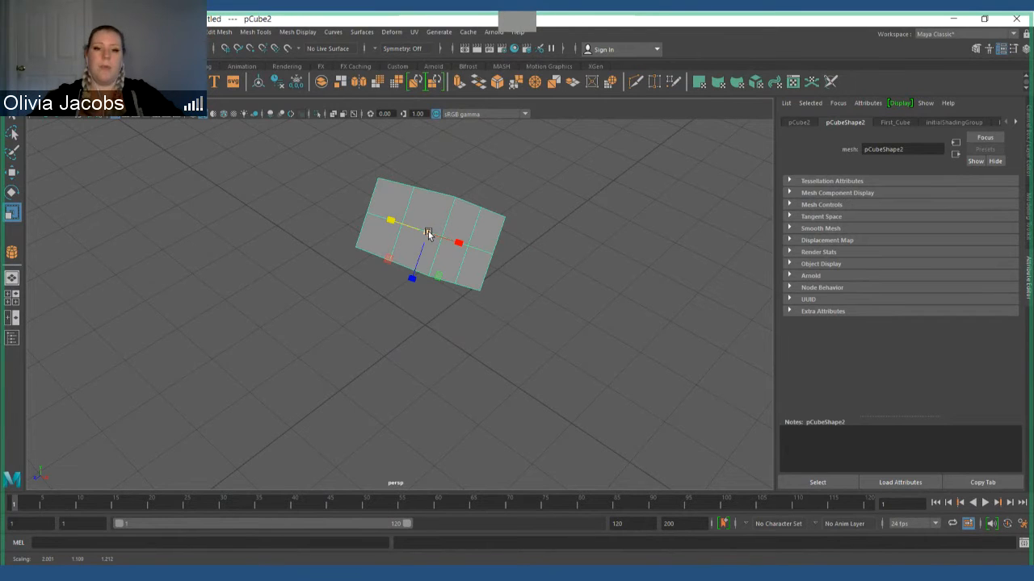
{"action": "left_click_drag", "start_coordinate": [428, 232], "coordinate": [455, 233]}
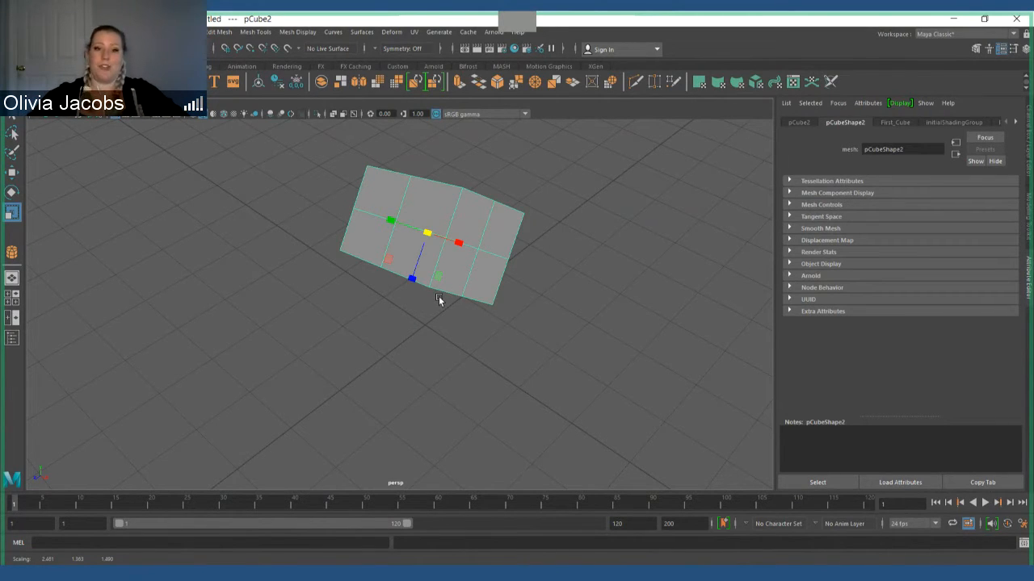
Step: Scale the cube along two axes at once with the green plane handle, then inspect the stretched box deselected and reselected
{"action": "left_click_drag", "start_coordinate": [444, 282], "coordinate": [457, 261]}
{"action": "left_click", "coordinate": [465, 332]}
{"action": "left_click_drag", "start_coordinate": [465, 353], "coordinate": [416, 361], "text": "alt"}
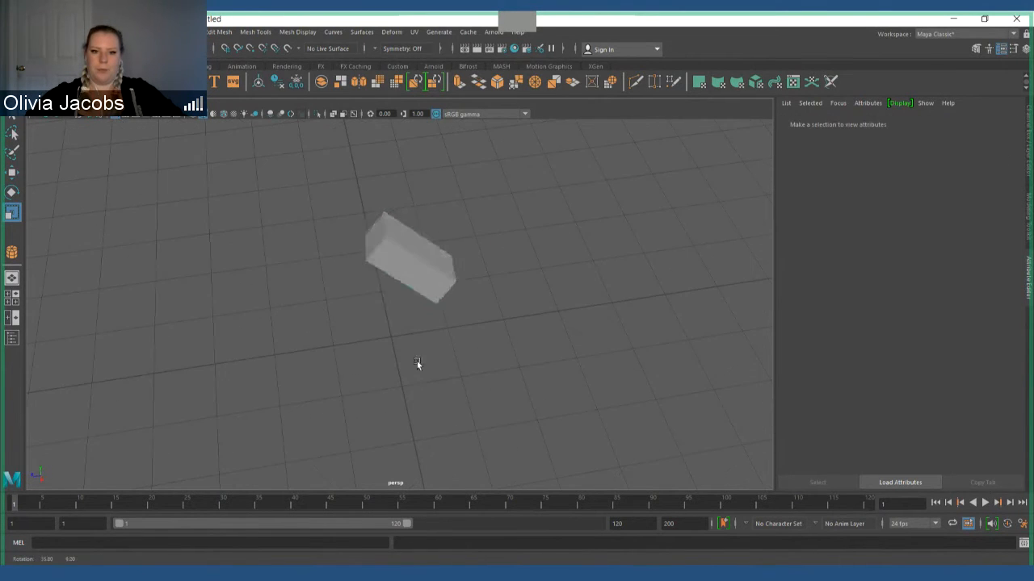
{"action": "left_click", "coordinate": [429, 279]}
{"action": "scroll", "coordinate": [429, 280], "scroll_direction": "down", "scroll_amount": 1}
{"action": "middle_click_drag", "start_coordinate": [436, 322], "coordinate": [437, 293], "text": "alt"}
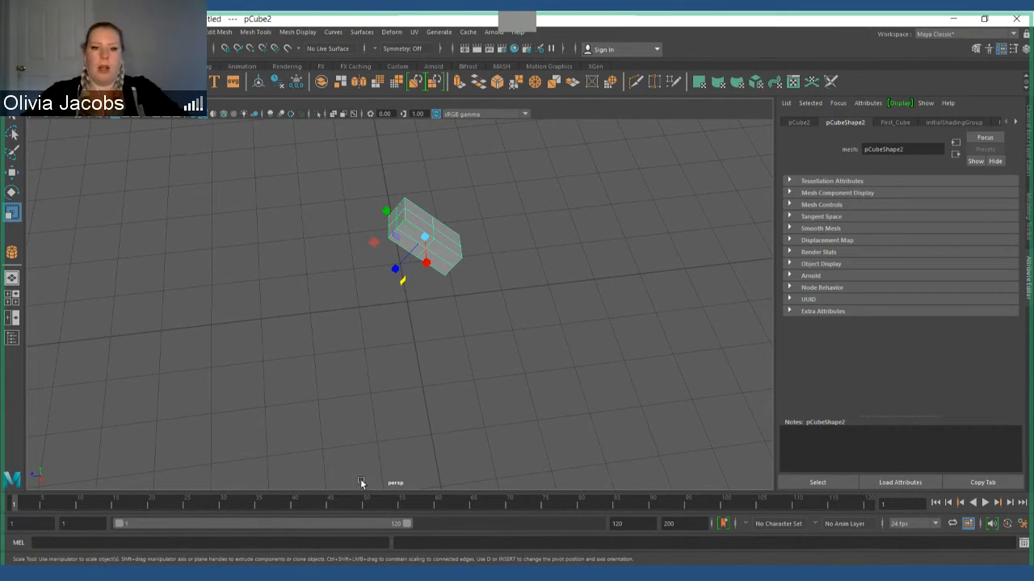
Step: Delete the stretched cube from the scene
{"action": "left_click_drag", "start_coordinate": [361, 483], "coordinate": [480, 264], "text": "alt"}
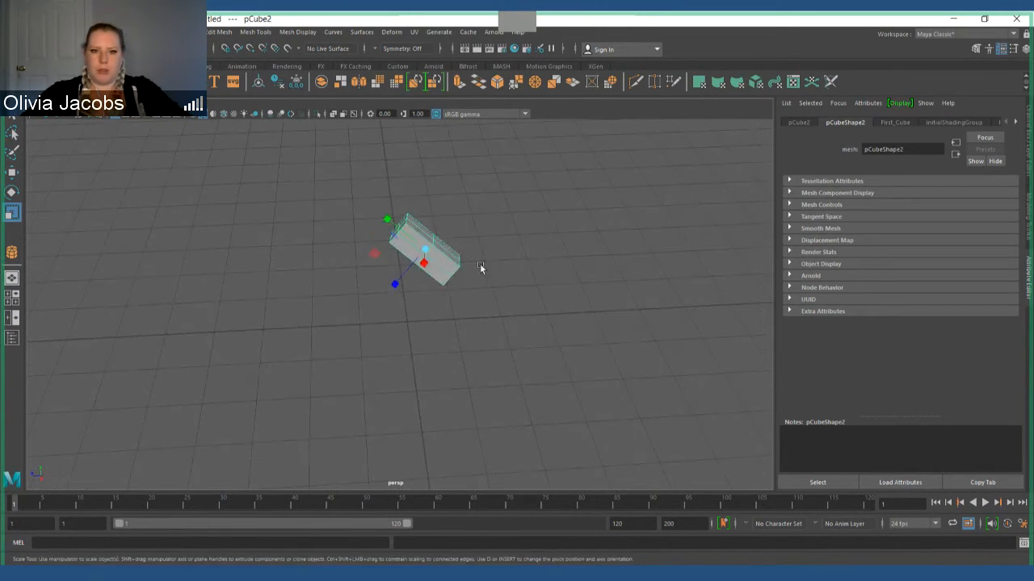
{"action": "left_click", "coordinate": [478, 262]}
{"action": "left_click", "coordinate": [452, 267]}
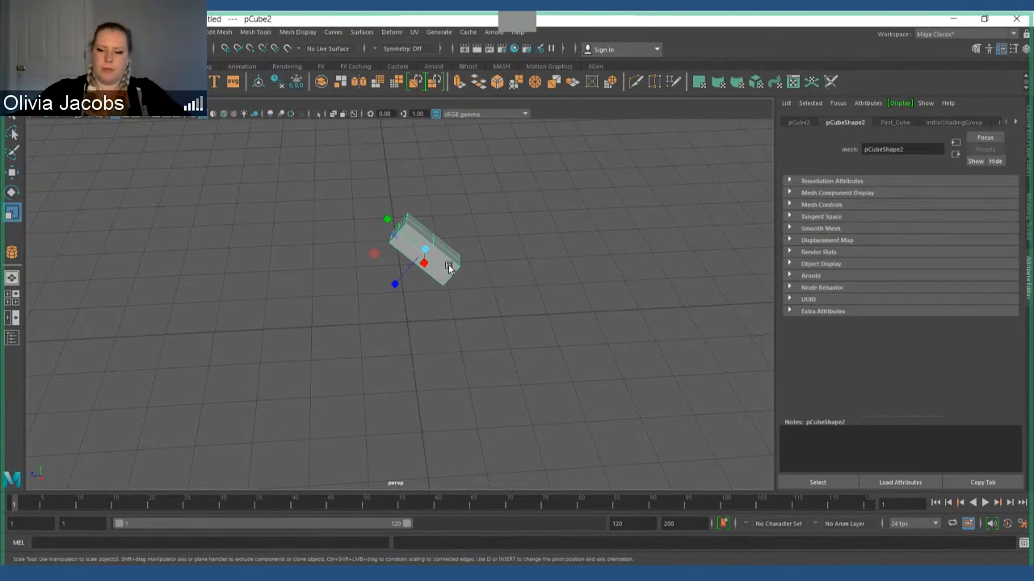
{"action": "key", "text": "Delete"}
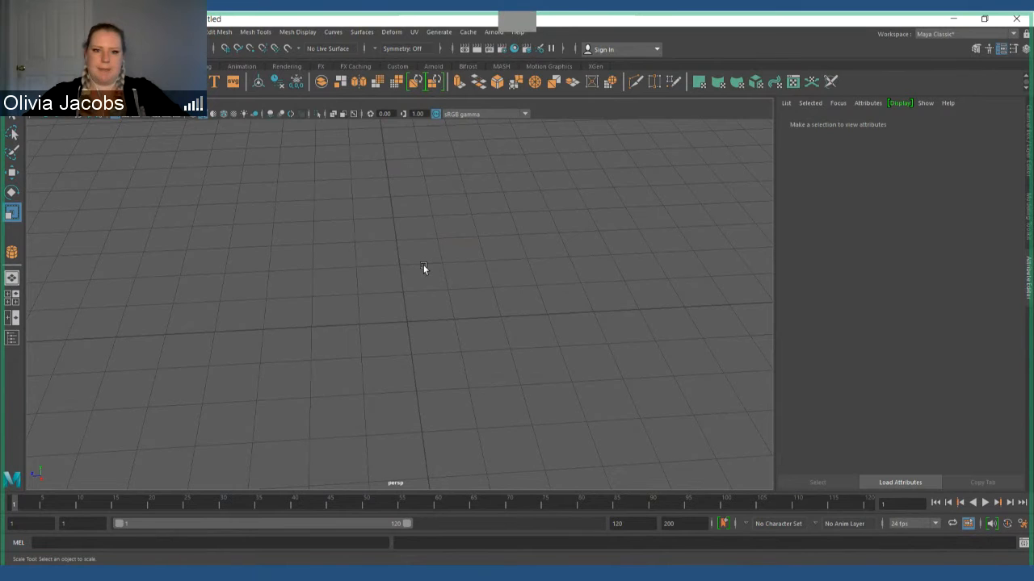
Step: Open the Outliner beside the perspective view of the empty scene
{"action": "left_click_drag", "start_coordinate": [423, 265], "coordinate": [468, 281], "text": "alt"}
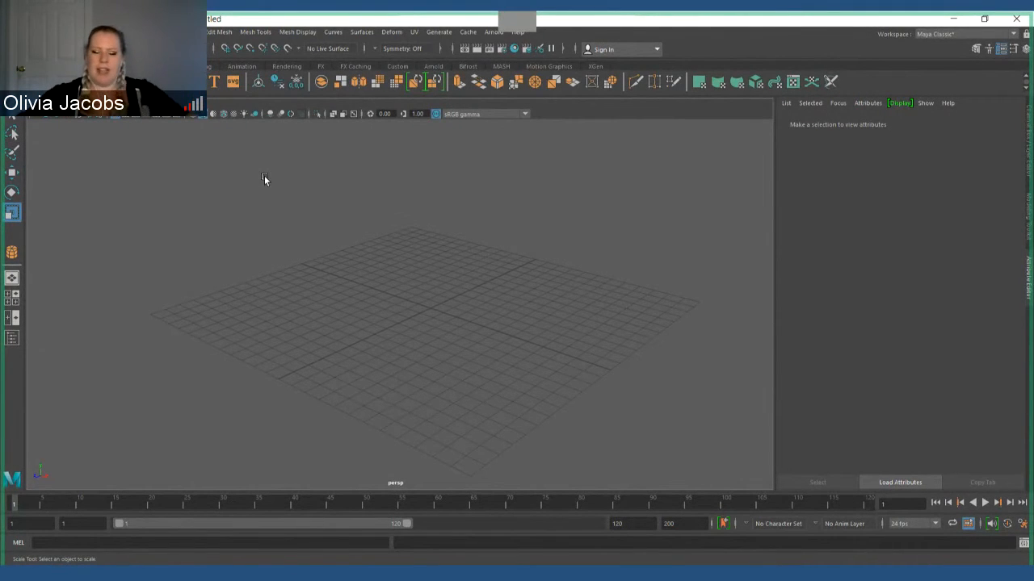
{"action": "left_click", "coordinate": [160, 32]}
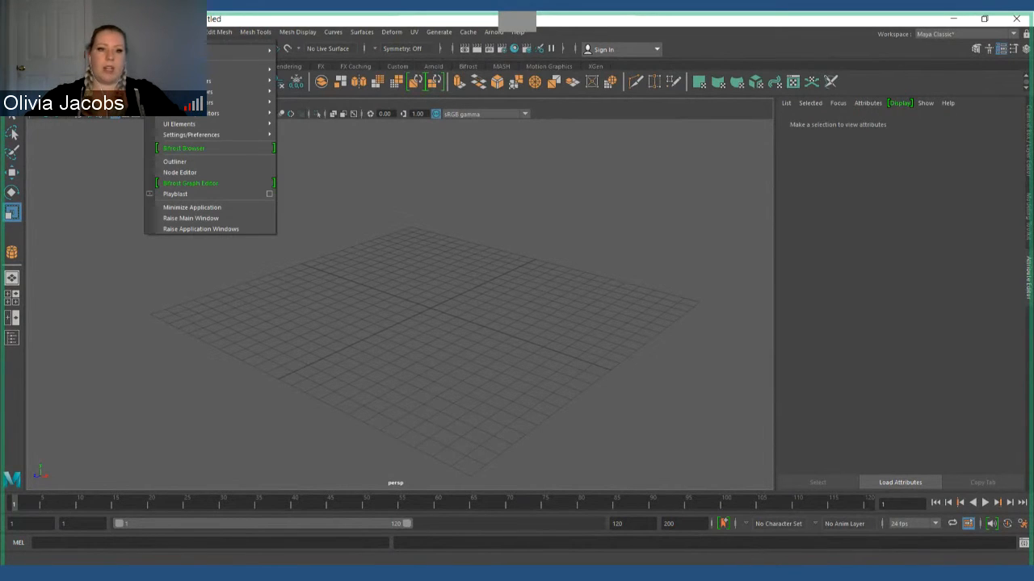
{"action": "left_click", "coordinate": [192, 161]}
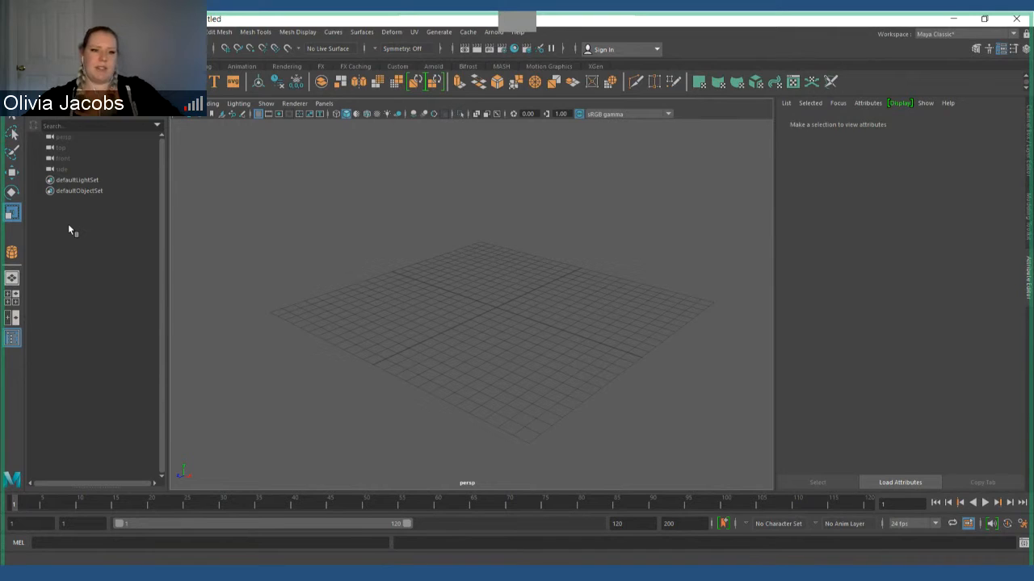
Step: Select the default cameras, including front, side and top, in the Outliner to view their attributes, and clear the selection
{"action": "left_click", "coordinate": [71, 139]}
{"action": "left_click", "coordinate": [72, 158]}
{"action": "left_click", "coordinate": [71, 168]}
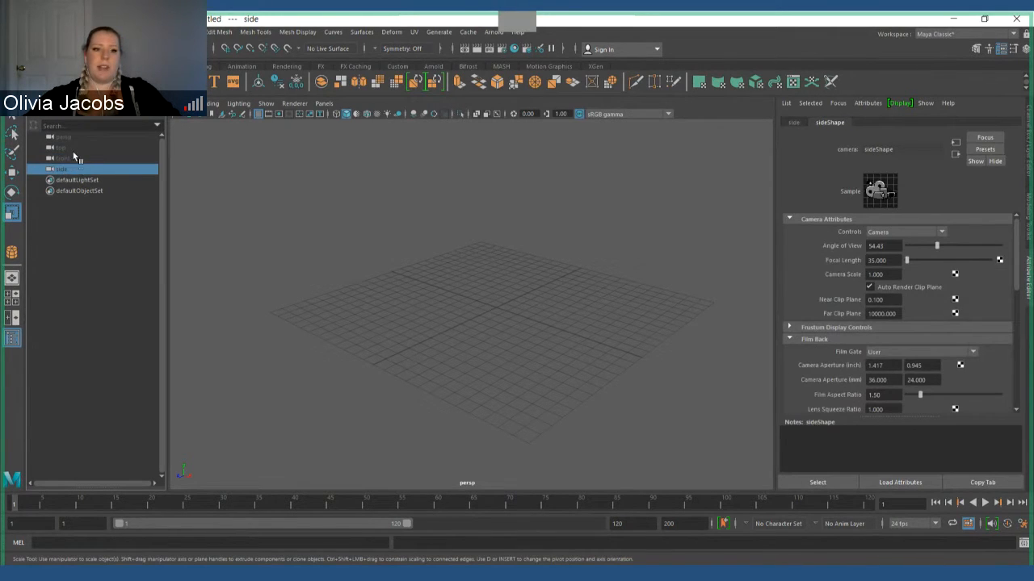
{"action": "left_click", "coordinate": [73, 147]}
{"action": "left_click", "coordinate": [74, 219]}
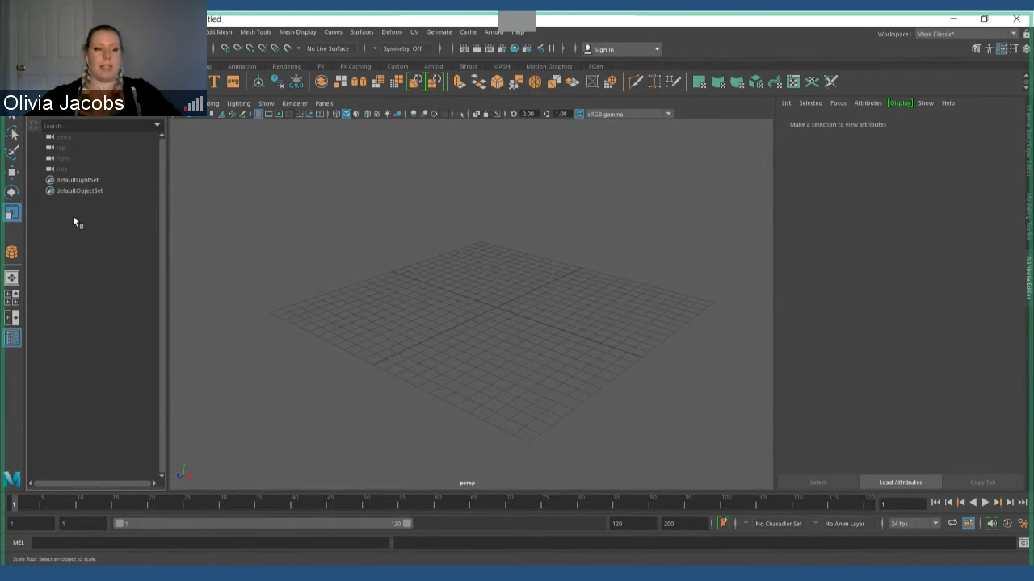
Step: Create a large polygon cube by drawing its base near the grid's centre and raising its height
{"action": "left_click_drag", "start_coordinate": [468, 387], "coordinate": [455, 296], "text": "alt"}
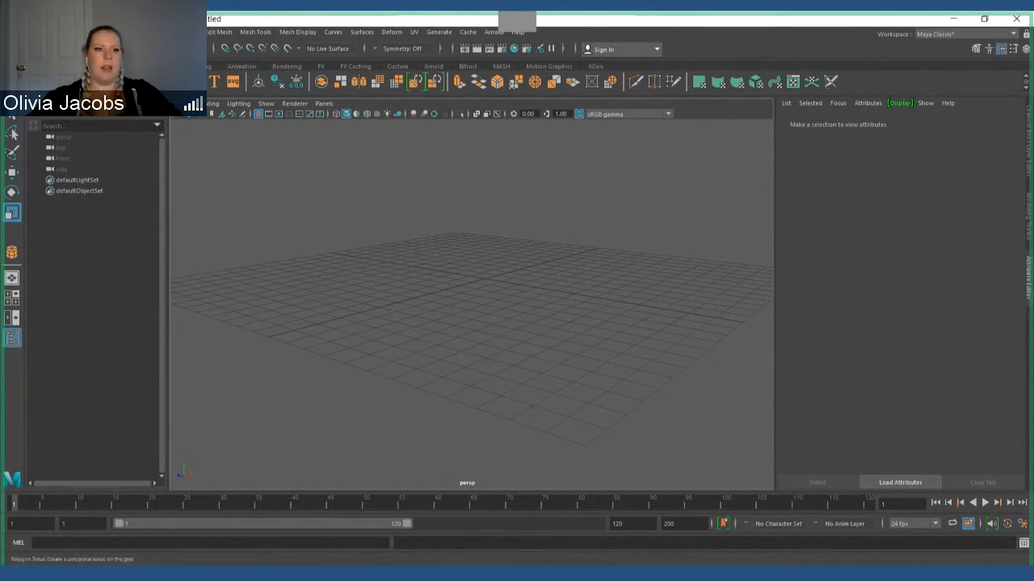
{"action": "left_click", "coordinate": [11, 252]}
{"action": "left_click_drag", "start_coordinate": [517, 261], "coordinate": [527, 196]}
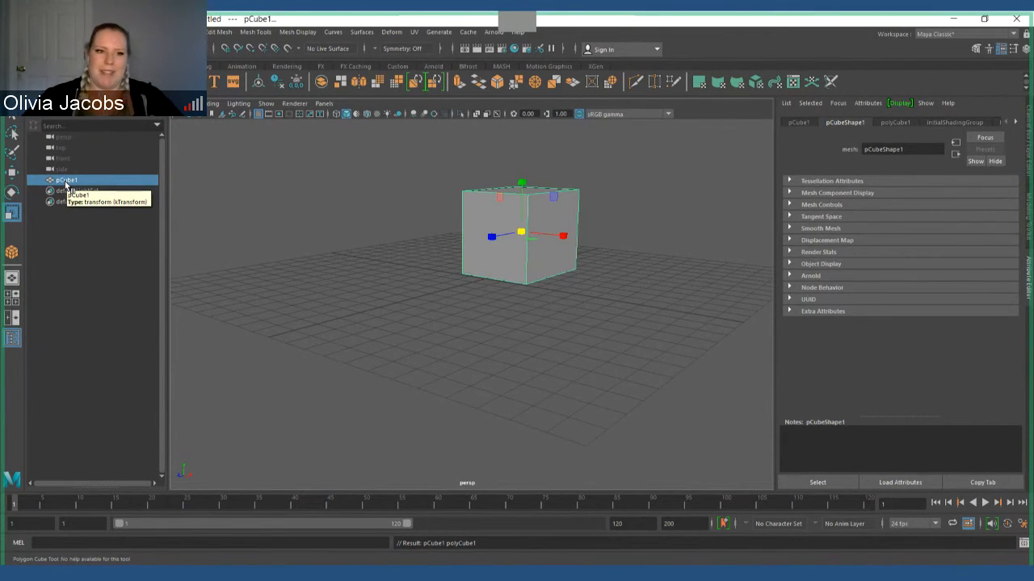
Step: Rename the large cube in the Outliner as big_cube and reselect it in the viewport to check the name
{"action": "double_click", "coordinate": [66, 181]}
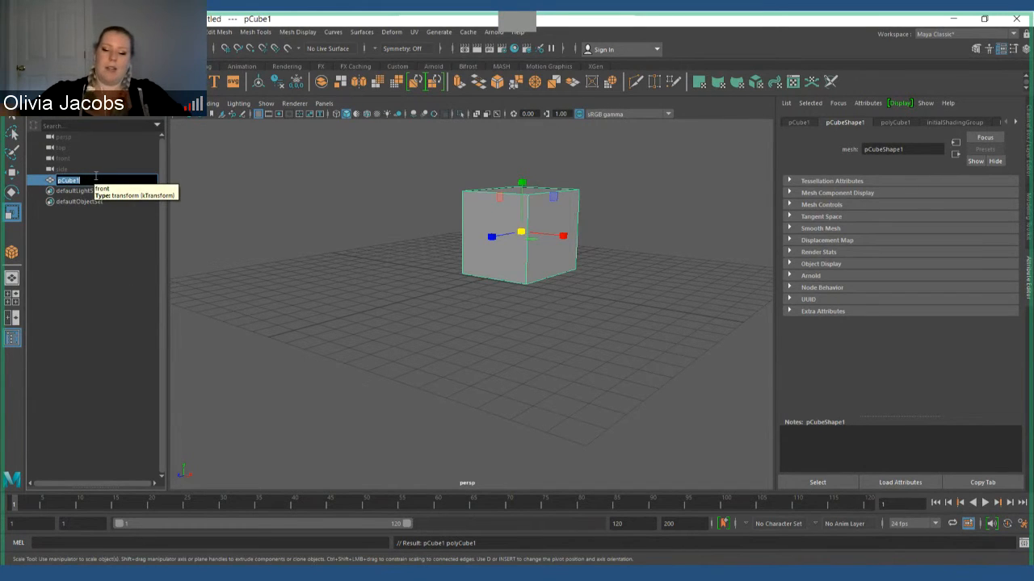
{"action": "type", "text": "big_cube"}
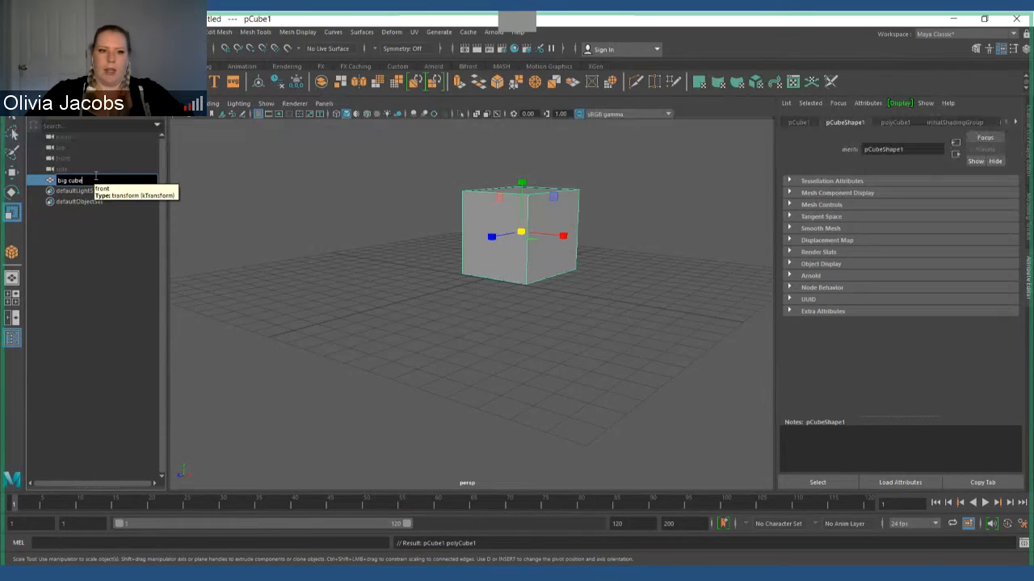
{"action": "key", "text": "Return"}
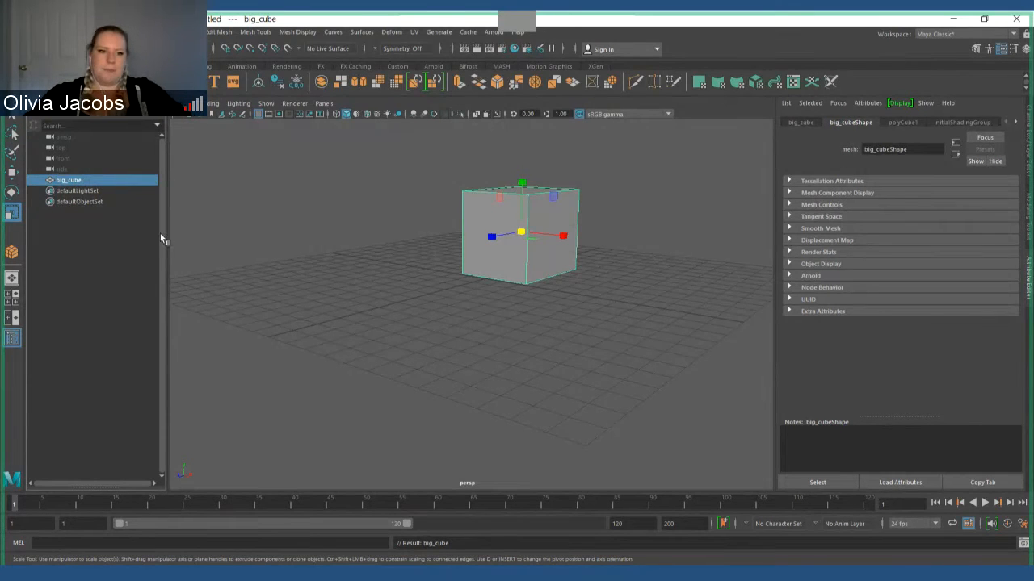
{"action": "left_click", "coordinate": [103, 244]}
{"action": "left_click", "coordinate": [484, 230]}
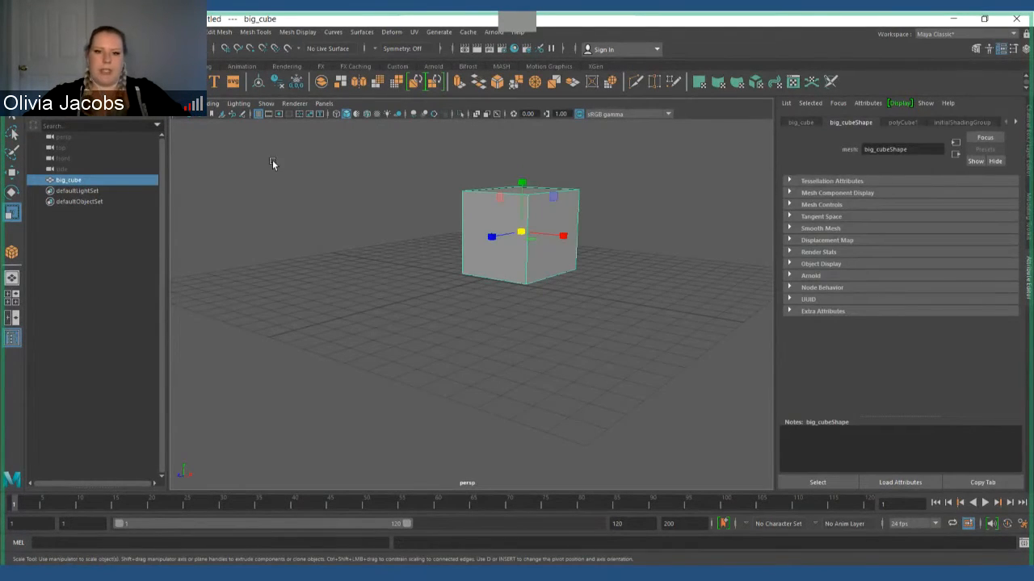
Step: Create a smaller, flatter polygon cube on the grid in front of the big cube
{"action": "left_click", "coordinate": [50, 82]}
{"action": "left_click_drag", "start_coordinate": [415, 304], "coordinate": [428, 321]}
{"action": "left_click_drag", "start_coordinate": [427, 321], "coordinate": [425, 285]}
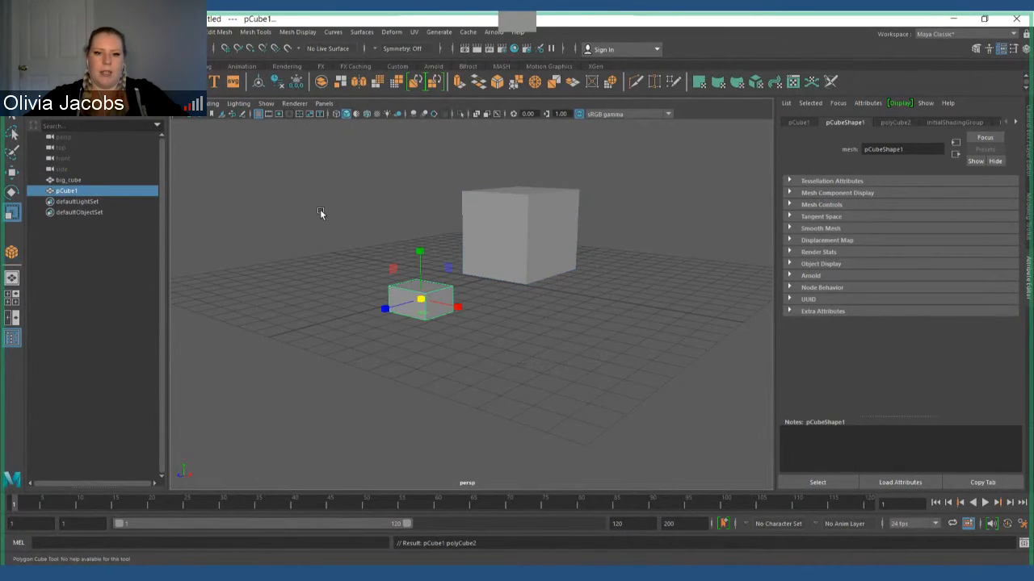
Step: Rename the smaller cube in the Outliner as little_cube
{"action": "double_click", "coordinate": [68, 191]}
{"action": "type", "text": "little"}
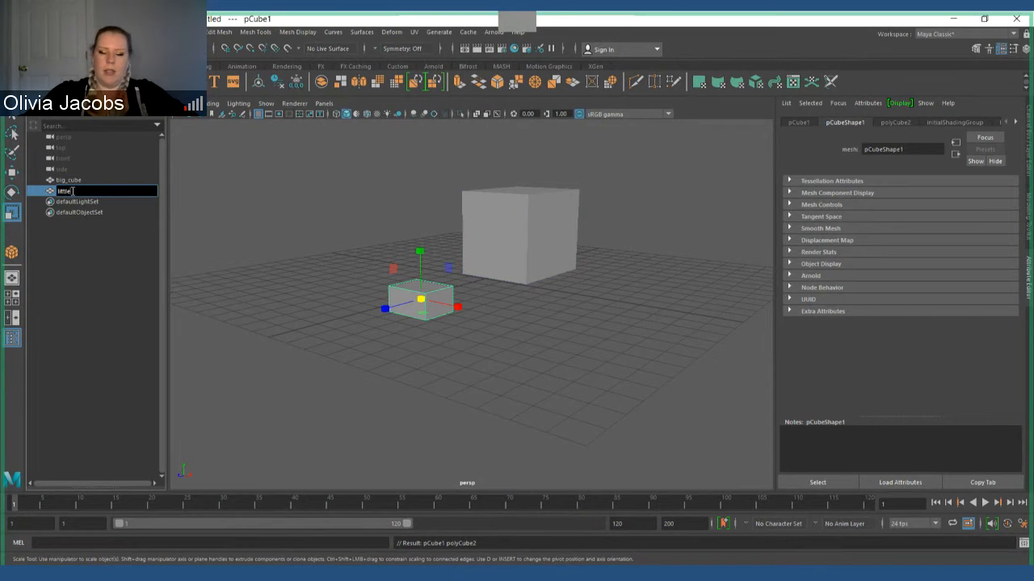
{"action": "type", "text": "_cube"}
{"action": "key", "text": "Return"}
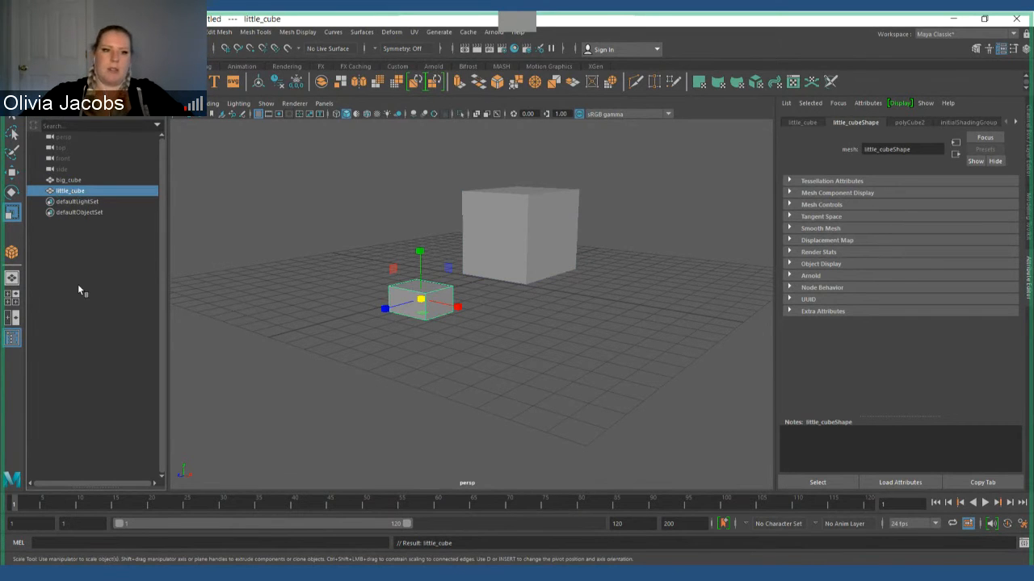
Step: Select big_cube and little_cube alternately in the Outliner to see which viewport object each entry refers to
{"action": "left_click", "coordinate": [36, 273]}
{"action": "scroll", "coordinate": [429, 295], "scroll_direction": "down", "scroll_amount": 3}
{"action": "left_click_drag", "start_coordinate": [429, 295], "coordinate": [409, 297], "text": "alt"}
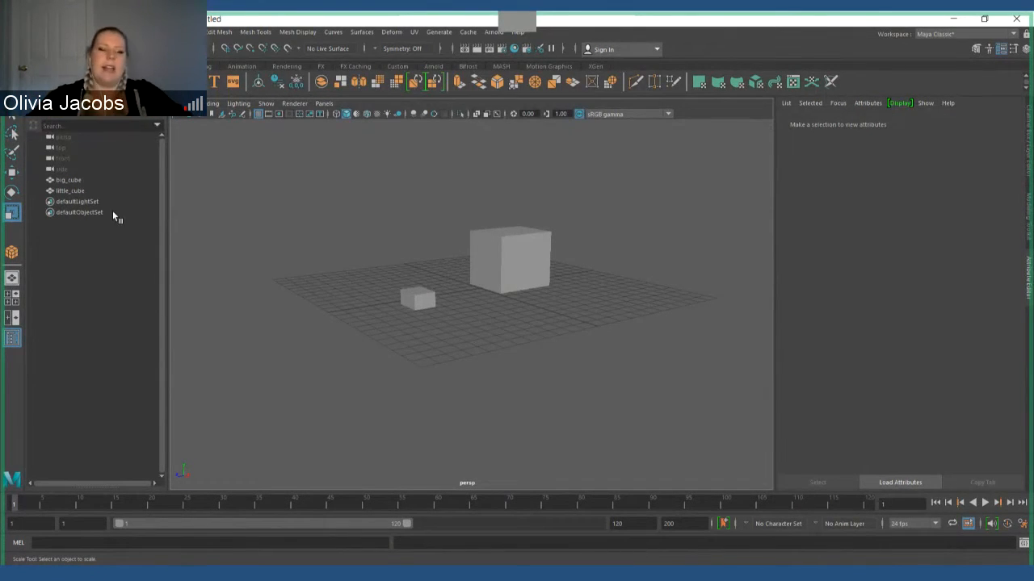
{"action": "left_click", "coordinate": [79, 179]}
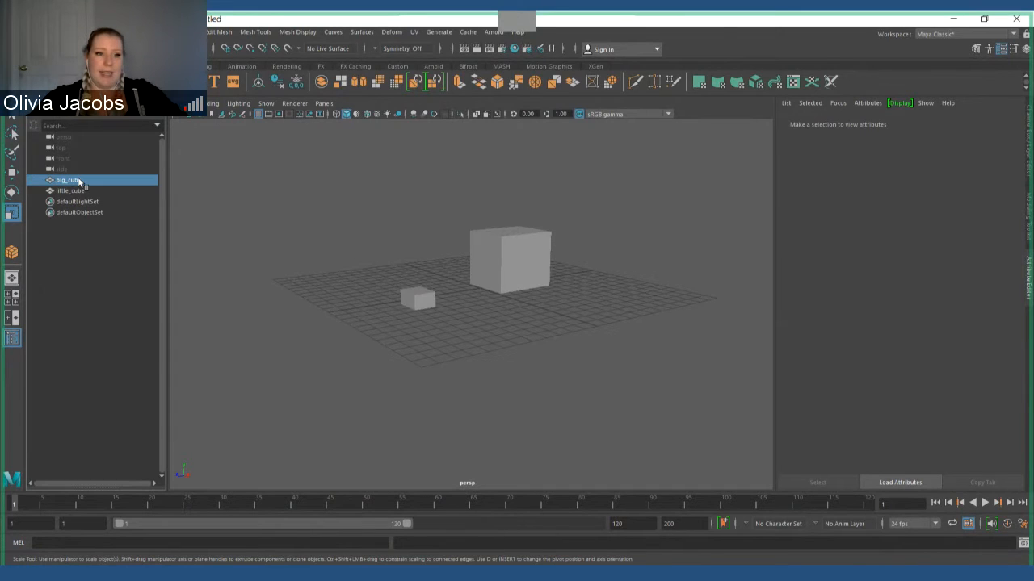
{"action": "left_click", "coordinate": [78, 192]}
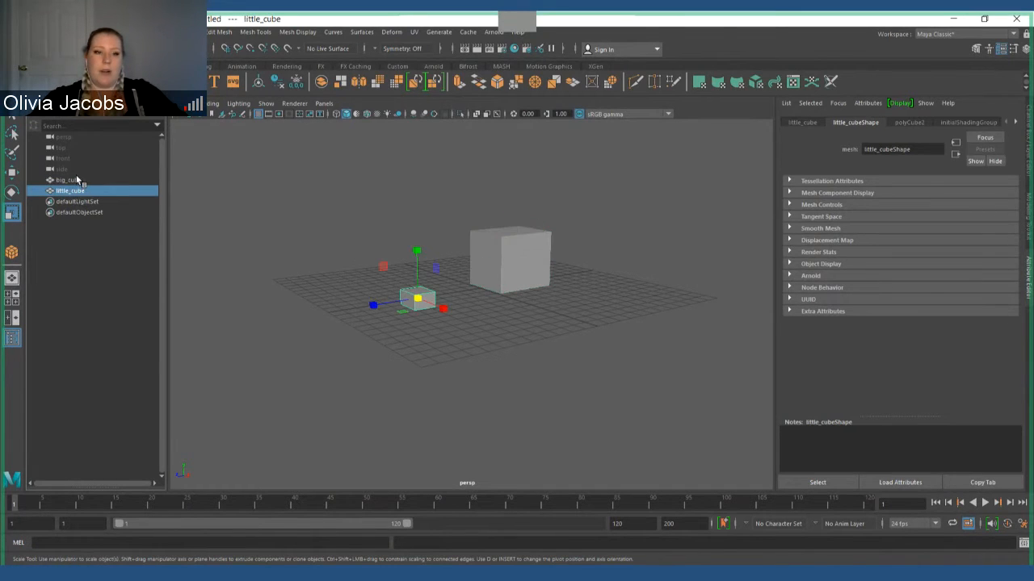
{"action": "left_click", "coordinate": [76, 177]}
{"action": "left_click", "coordinate": [78, 192]}
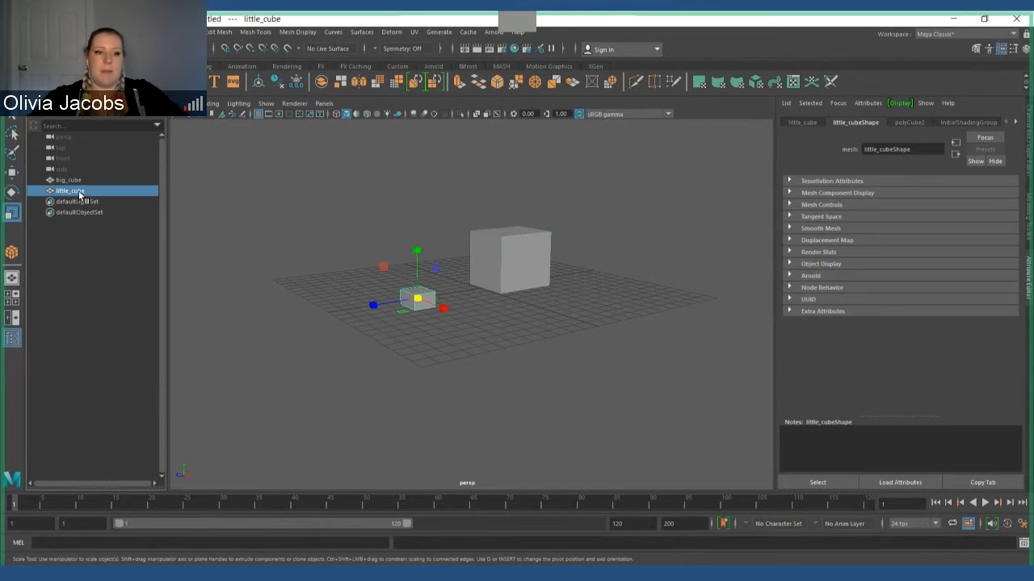
Step: Move the view until both cubes are out of sight, and bring big_cube back by selecting it in the Outliner and framing it
{"action": "left_click", "coordinate": [376, 385]}
{"action": "left_click_drag", "start_coordinate": [376, 385], "coordinate": [510, 266], "text": "alt"}
{"action": "key", "text": "r"}
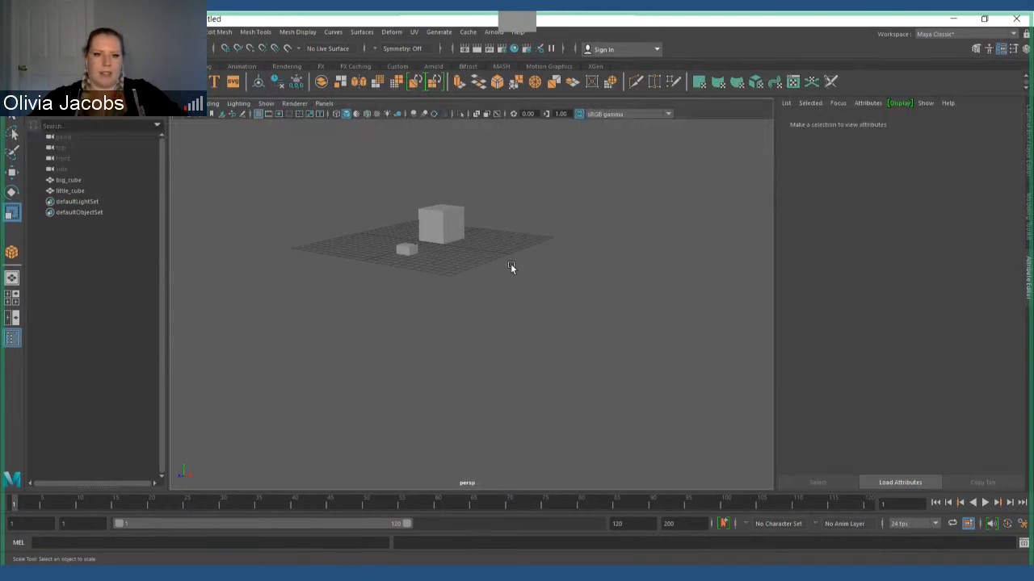
{"action": "middle_click_drag", "start_coordinate": [563, 268], "coordinate": [278, 295], "text": "alt"}
{"action": "mouse_move", "coordinate": [581, 282]}
{"action": "middle_mouse_down", "text": "alt"}
{"action": "mouse_move", "coordinate": [394, 269]}
{"action": "mouse_move", "coordinate": [291, 284]}
{"action": "middle_mouse_up", "text": "alt"}
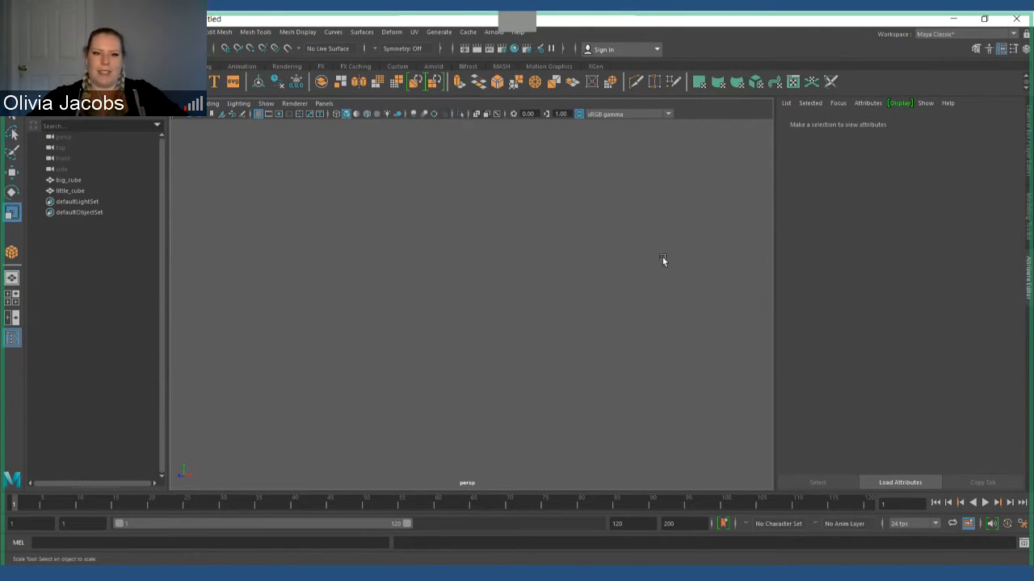
{"action": "left_click_drag", "start_coordinate": [451, 269], "coordinate": [588, 335], "text": "alt"}
{"action": "left_click_drag", "start_coordinate": [561, 195], "coordinate": [494, 256], "text": "alt"}
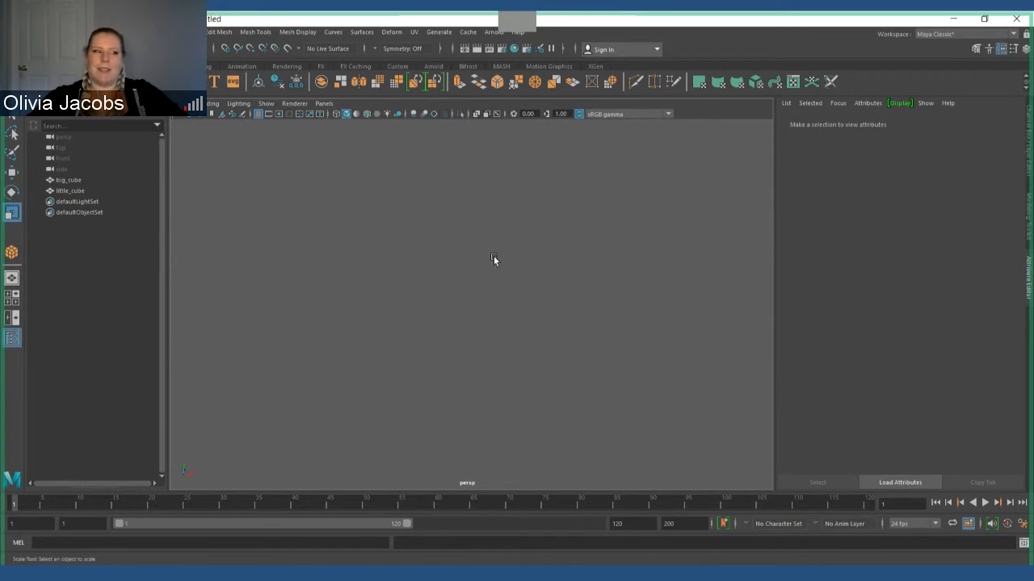
{"action": "left_click", "coordinate": [65, 182]}
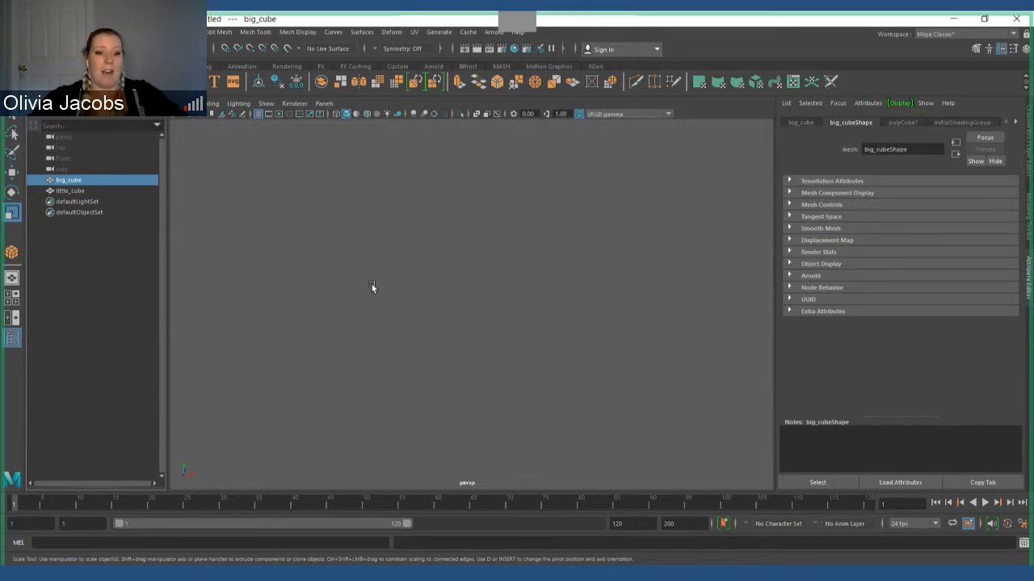
{"action": "key", "text": "f"}
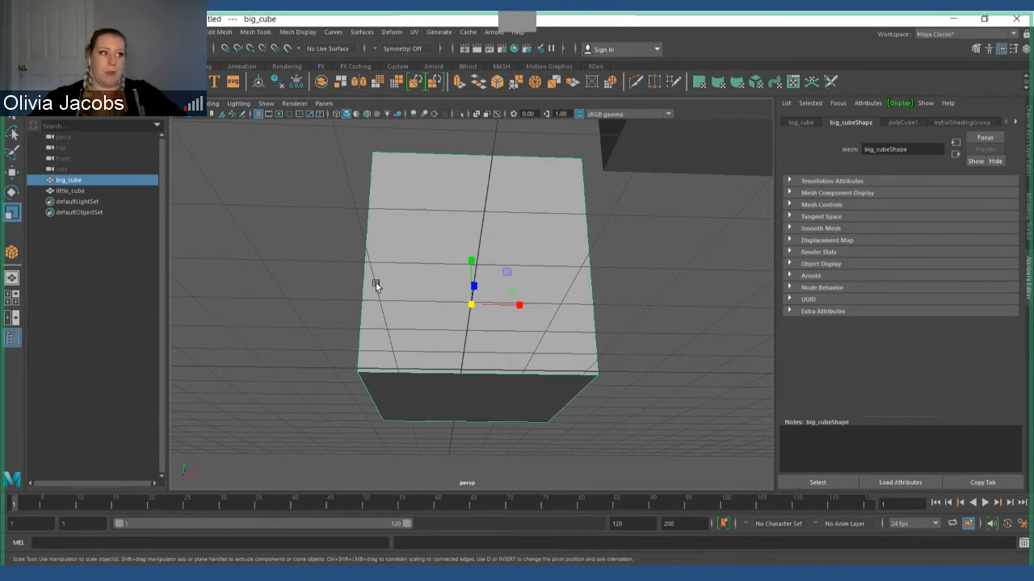
Step: Frame little_cube in the viewport, and frame big_cube again after it
{"action": "left_click_drag", "start_coordinate": [376, 285], "coordinate": [503, 306], "text": "alt"}
{"action": "left_click", "coordinate": [673, 326]}
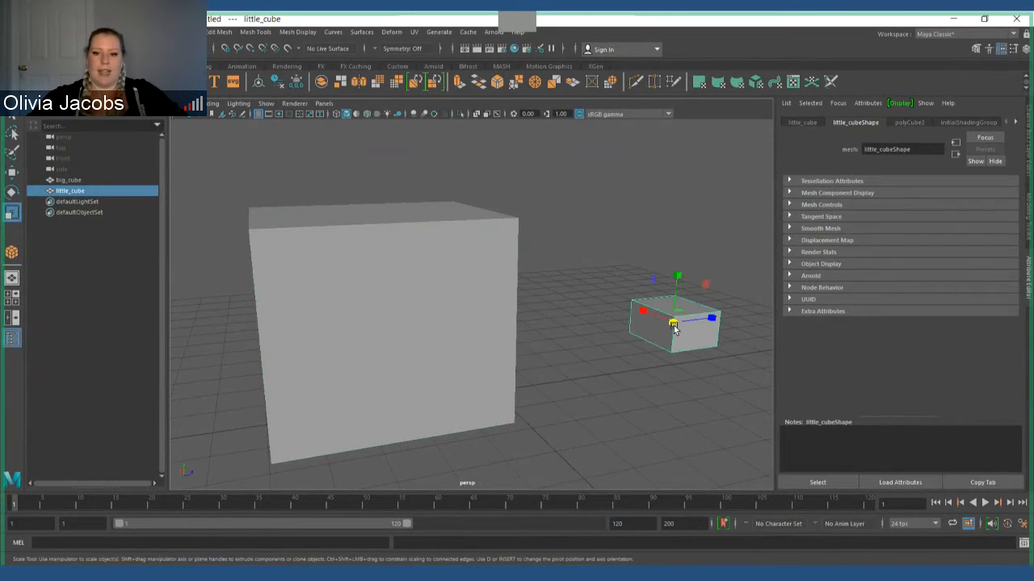
{"action": "key", "text": "f"}
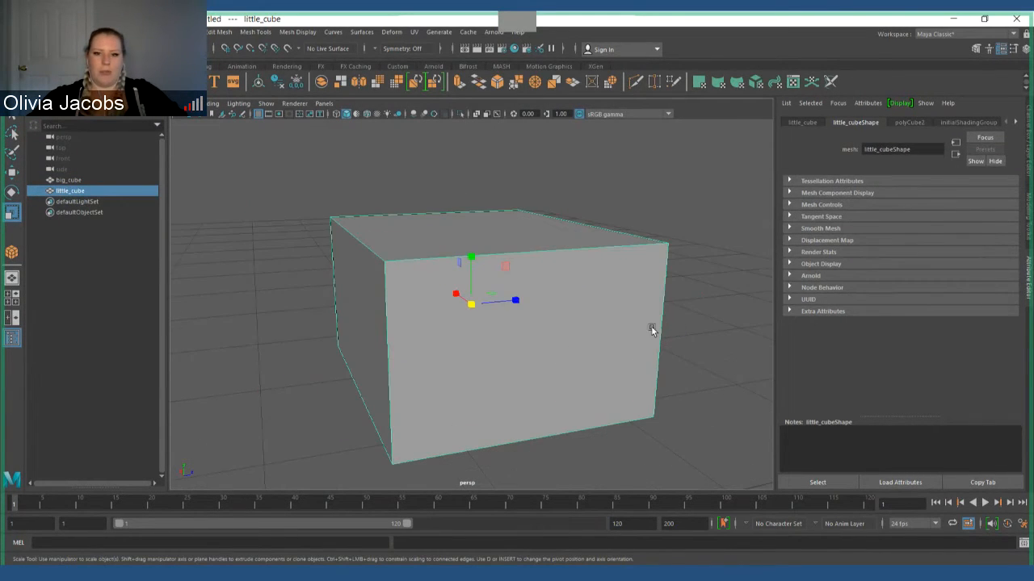
{"action": "right_click_drag", "start_coordinate": [652, 329], "coordinate": [185, 316], "text": "alt"}
{"action": "left_click", "coordinate": [190, 301]}
{"action": "key", "text": "f"}
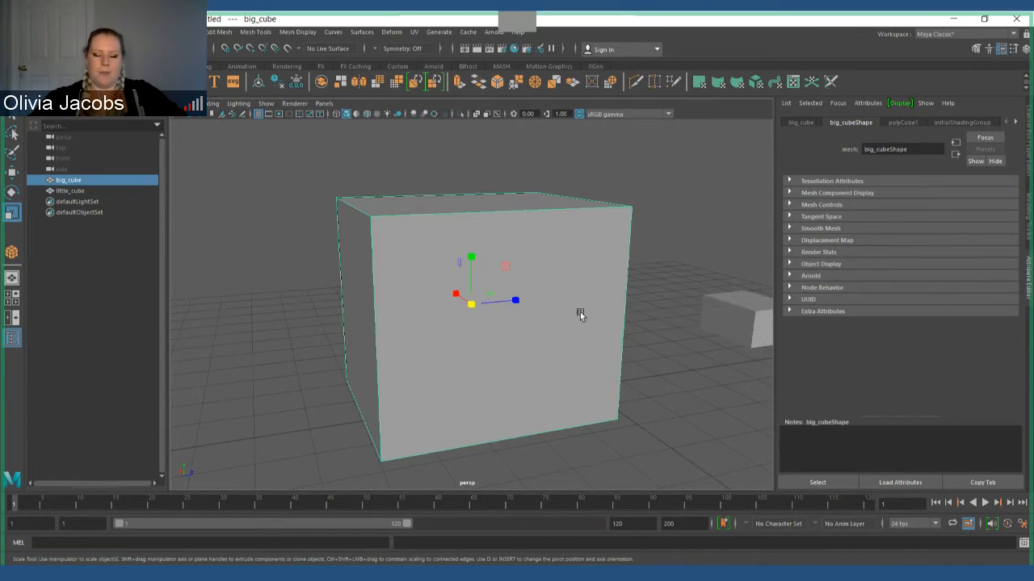
Step: Select the Outliner entries in turn, finishing with little_cube, and view both cubes together
{"action": "left_click", "coordinate": [752, 323]}
{"action": "left_click", "coordinate": [65, 180]}
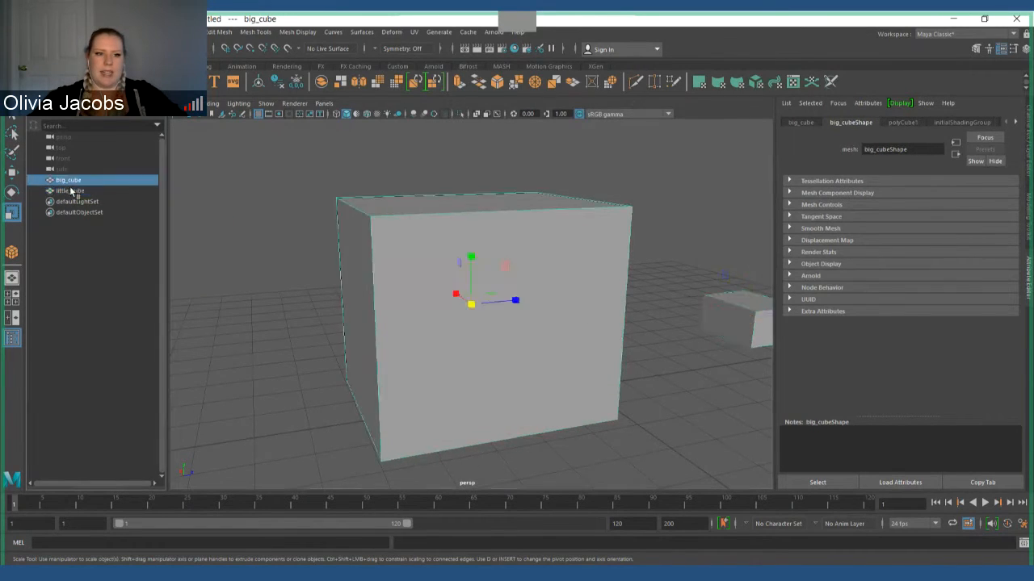
{"action": "left_click", "coordinate": [71, 191]}
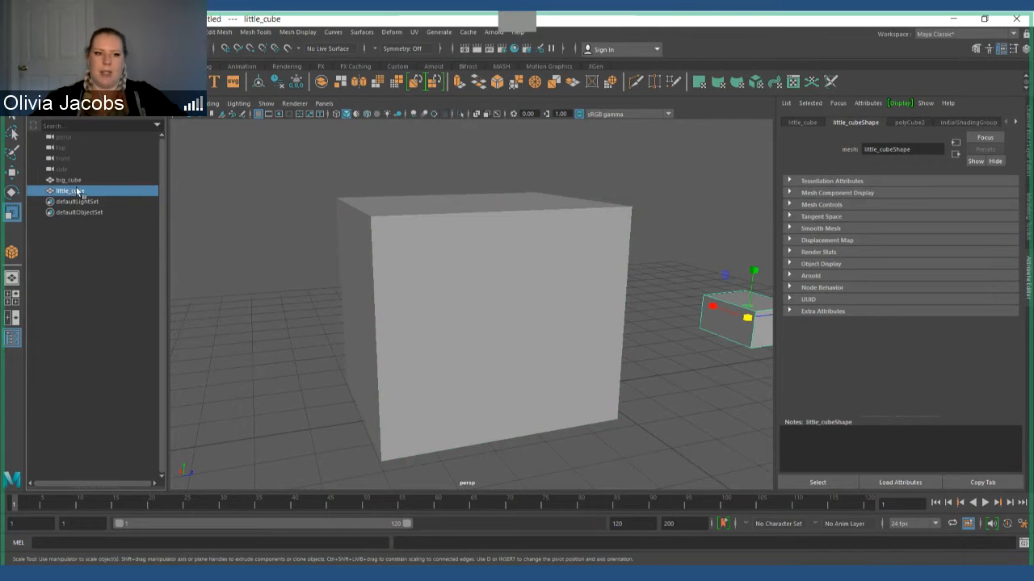
{"action": "left_click", "coordinate": [71, 180]}
{"action": "left_click", "coordinate": [76, 201]}
{"action": "left_click", "coordinate": [76, 191]}
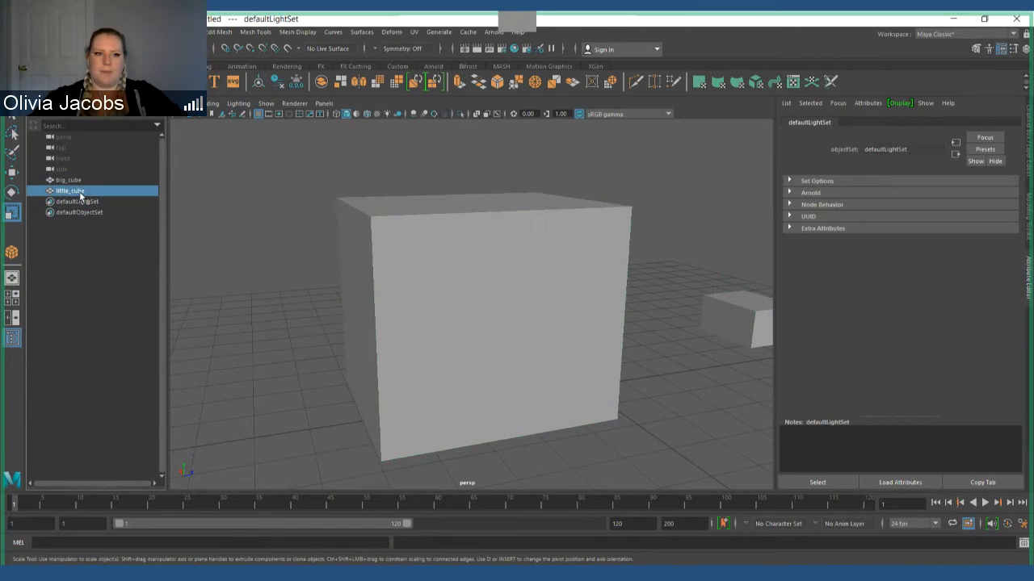
{"action": "left_click_drag", "start_coordinate": [658, 298], "coordinate": [432, 293], "text": "alt"}
{"action": "scroll", "coordinate": [568, 326], "scroll_direction": "down", "scroll_amount": 6}
{"action": "scroll", "coordinate": [532, 319], "scroll_direction": "up", "scroll_amount": 3}
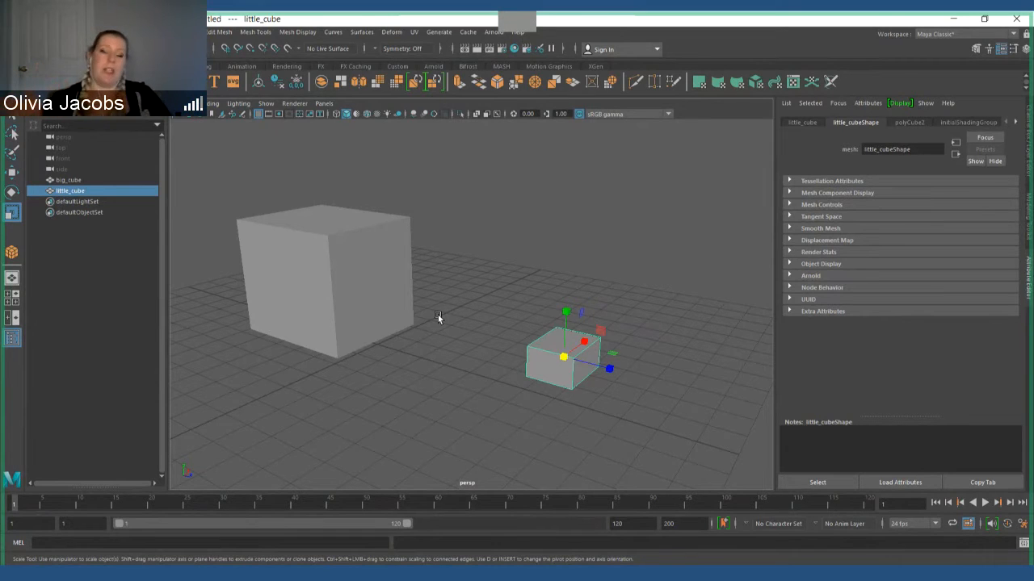
Step: Select each cube alone in the Outliner, extend the selection to both cubes, and clear it
{"action": "left_click", "coordinate": [461, 368]}
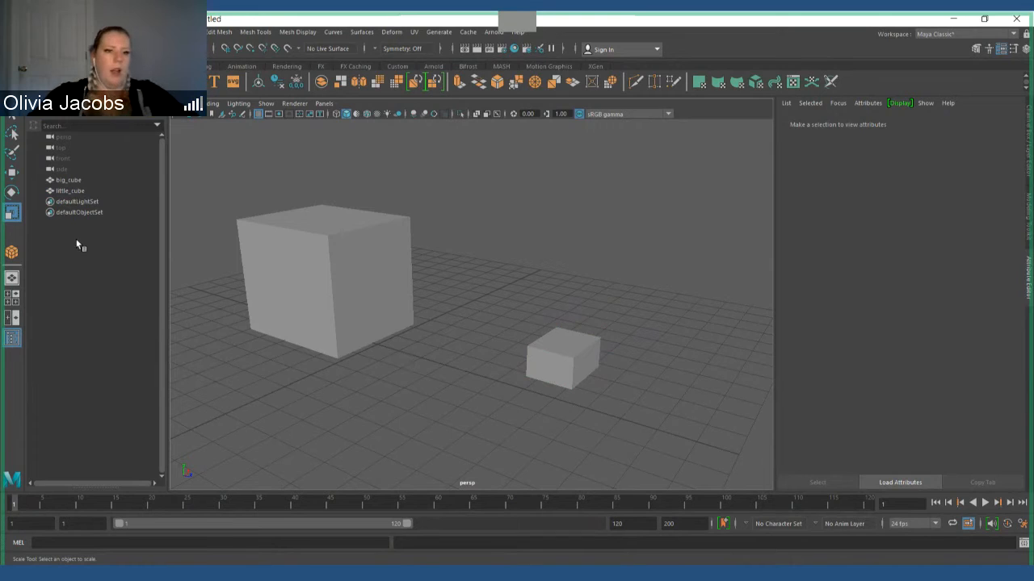
{"action": "left_click", "coordinate": [76, 190]}
{"action": "left_click", "coordinate": [77, 180]}
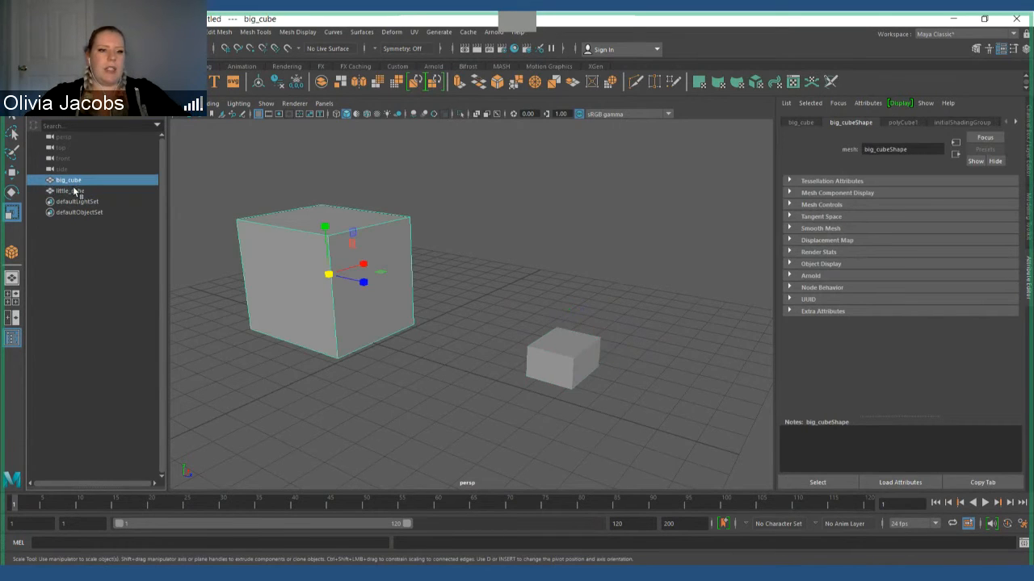
{"action": "left_click", "coordinate": [74, 191]}
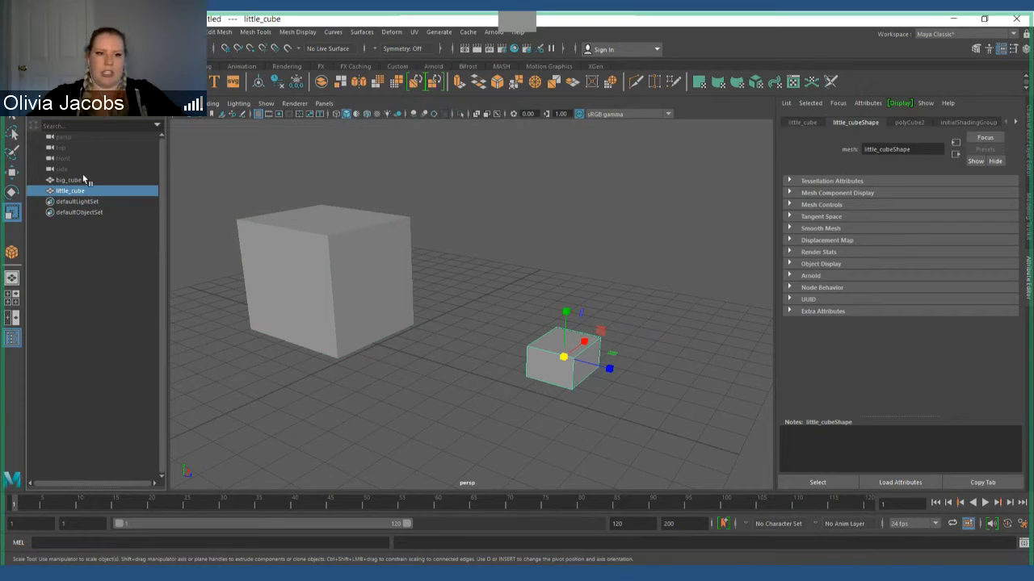
{"action": "left_click", "coordinate": [84, 180], "text": "shift"}
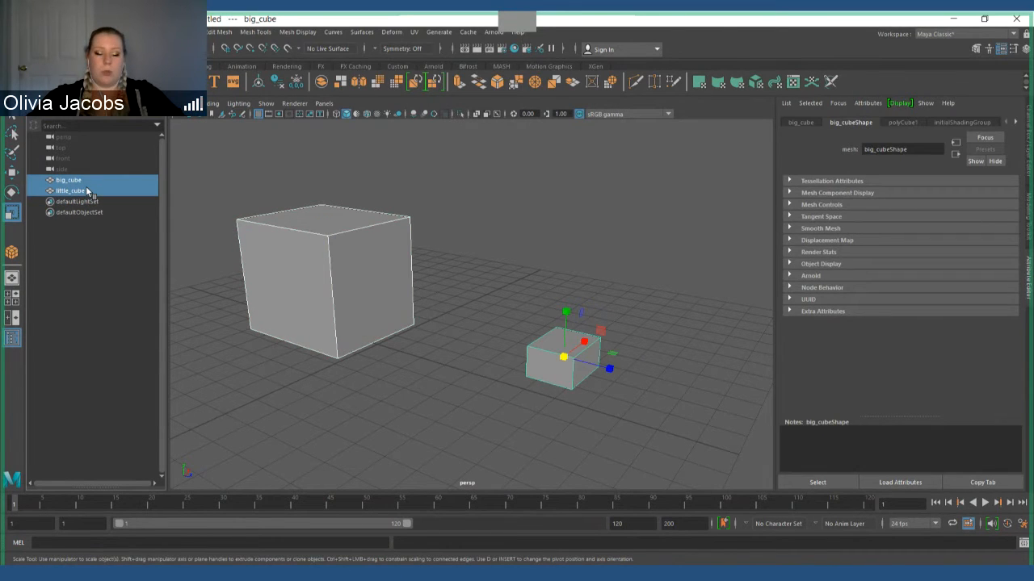
{"action": "left_click", "coordinate": [84, 189]}
{"action": "left_click", "coordinate": [84, 178], "text": "shift"}
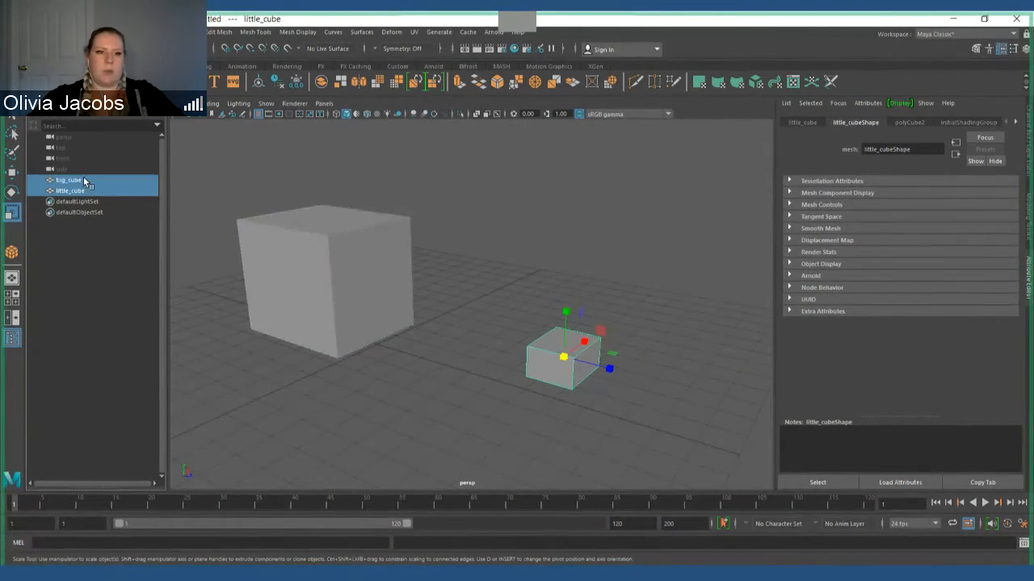
{"action": "left_click", "coordinate": [79, 271]}
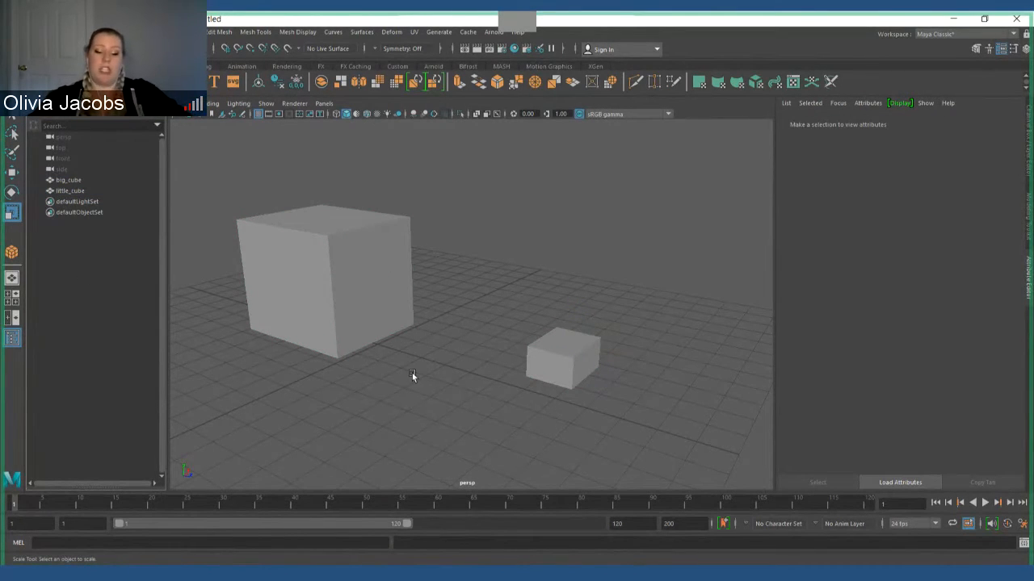
Step: Select big_cube and little_cube together in the Outliner, frame both in the viewport, and deselect them
{"action": "left_click", "coordinate": [77, 179]}
{"action": "left_click", "coordinate": [74, 190], "text": "shift"}
{"action": "key", "text": "f"}
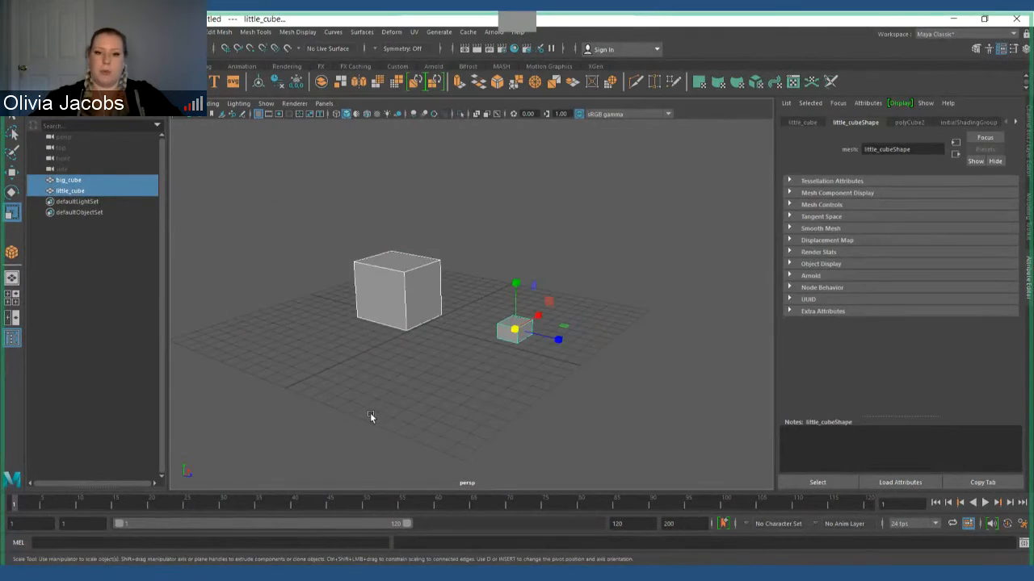
{"action": "left_click", "coordinate": [370, 413]}
{"action": "left_click_drag", "start_coordinate": [414, 389], "coordinate": [501, 358], "text": "alt"}
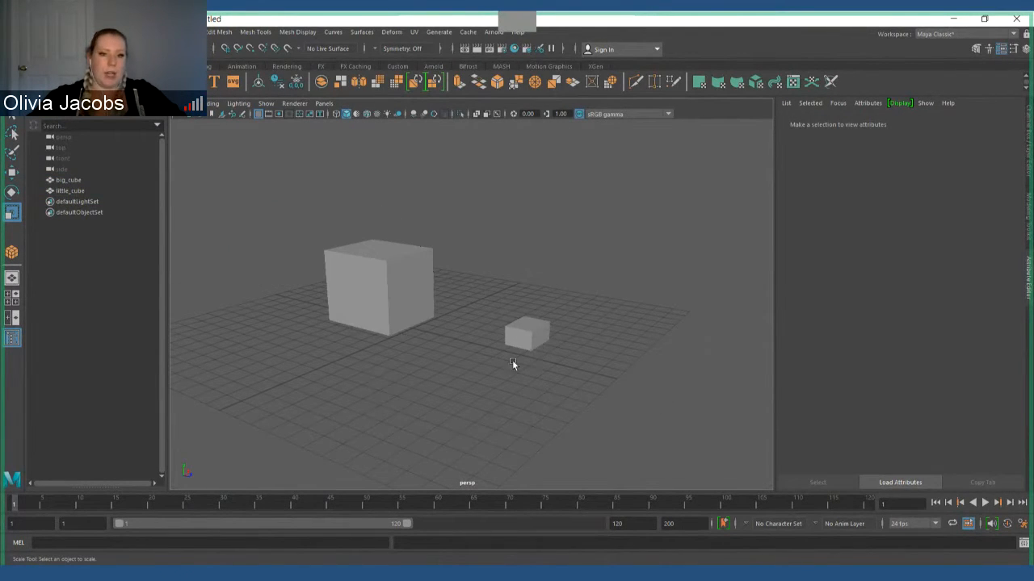
Step: Select both cubes with a marquee in the viewport and move them straight up above the grid with the Move tool
{"action": "left_click_drag", "start_coordinate": [281, 187], "coordinate": [606, 426]}
{"action": "key", "text": "w"}
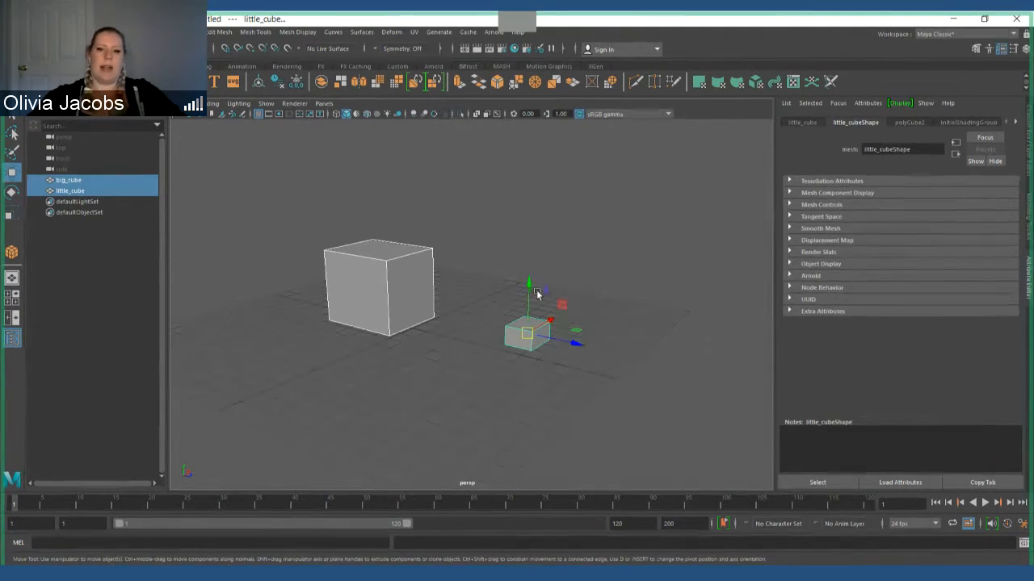
{"action": "left_click_drag", "start_coordinate": [532, 290], "coordinate": [576, 236]}
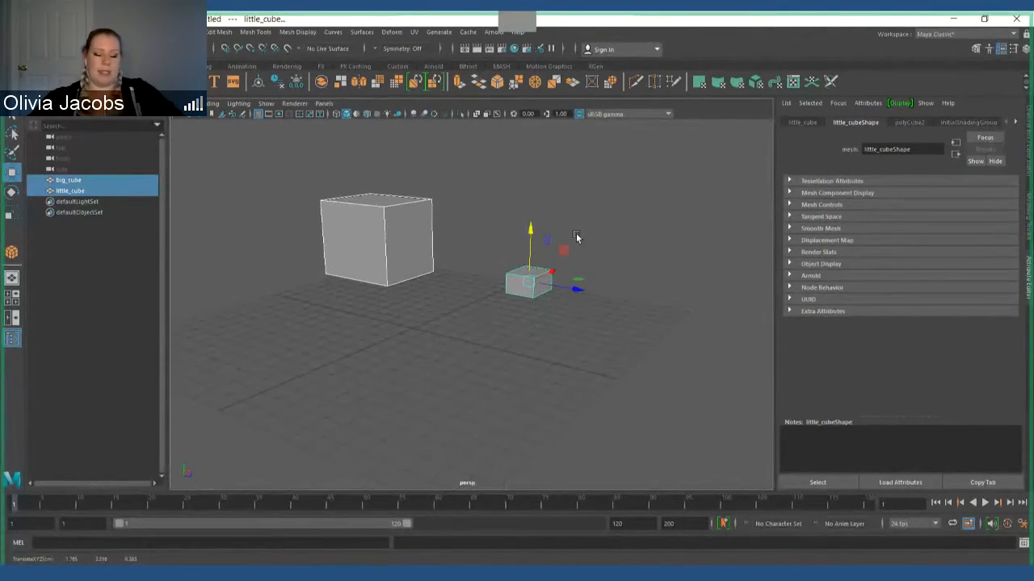
{"action": "left_click", "coordinate": [344, 369]}
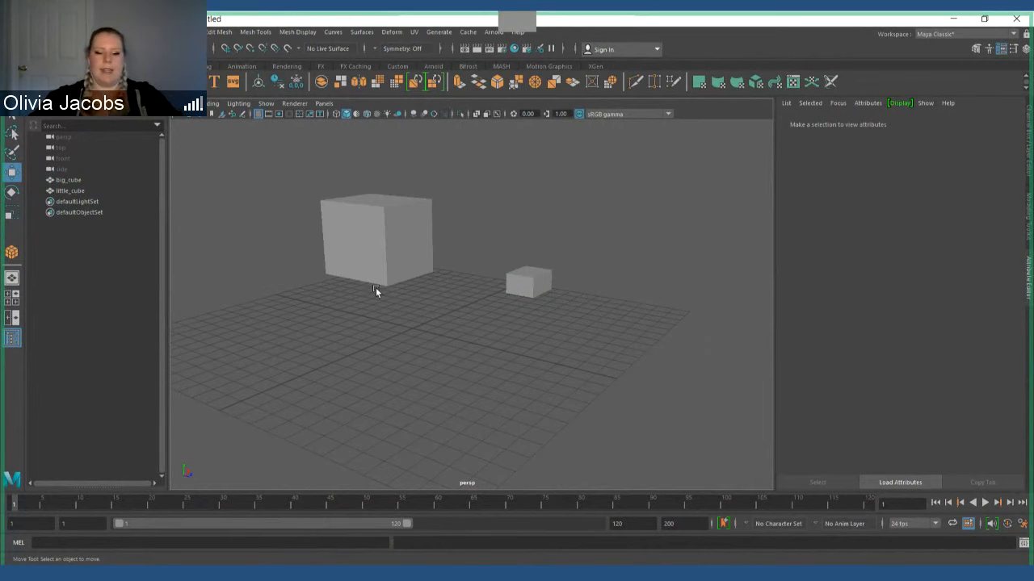
Step: Select big_cube and little_cube together in the Outliner and group them
{"action": "key", "text": "ctrl+z"}
{"action": "left_click", "coordinate": [133, 260]}
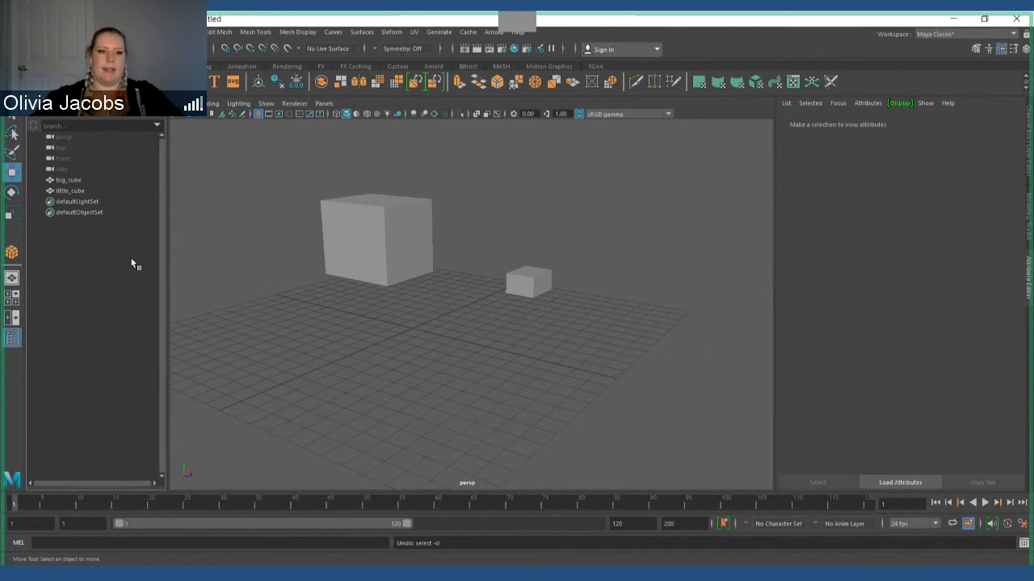
{"action": "left_click", "coordinate": [68, 190]}
{"action": "left_click", "coordinate": [74, 180]}
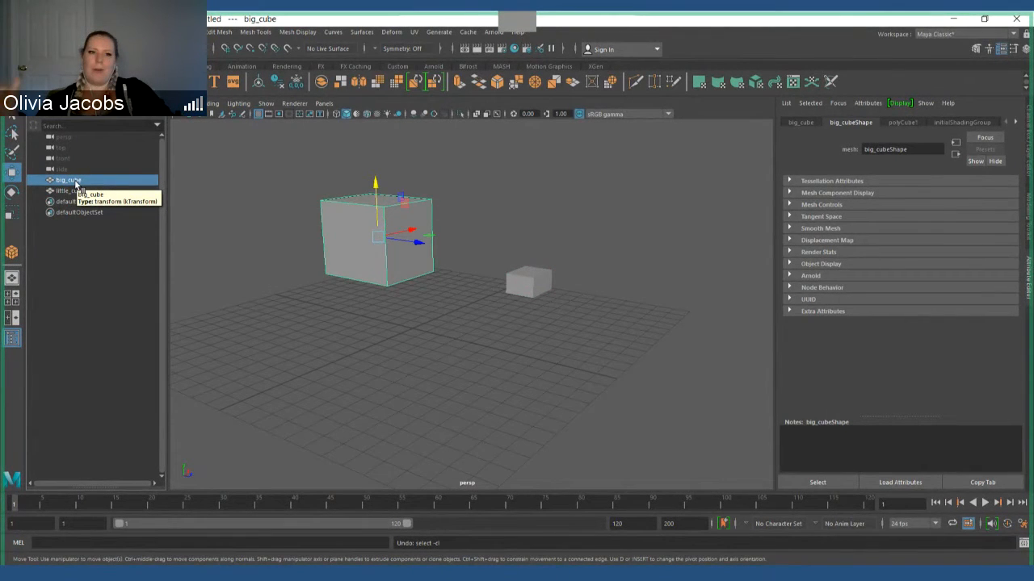
{"action": "left_click", "coordinate": [68, 191], "text": "shift"}
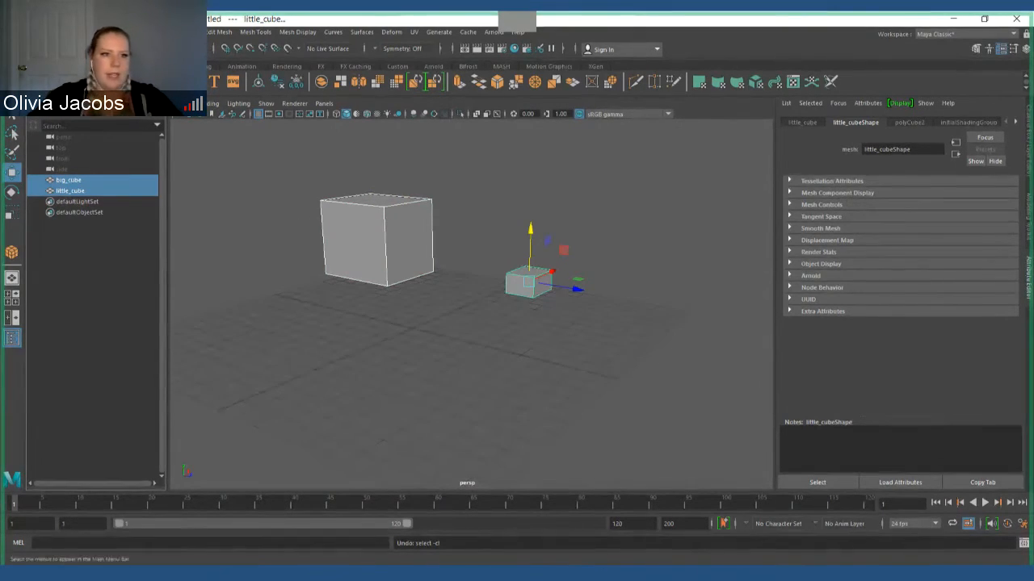
{"action": "left_click", "coordinate": [37, 32]}
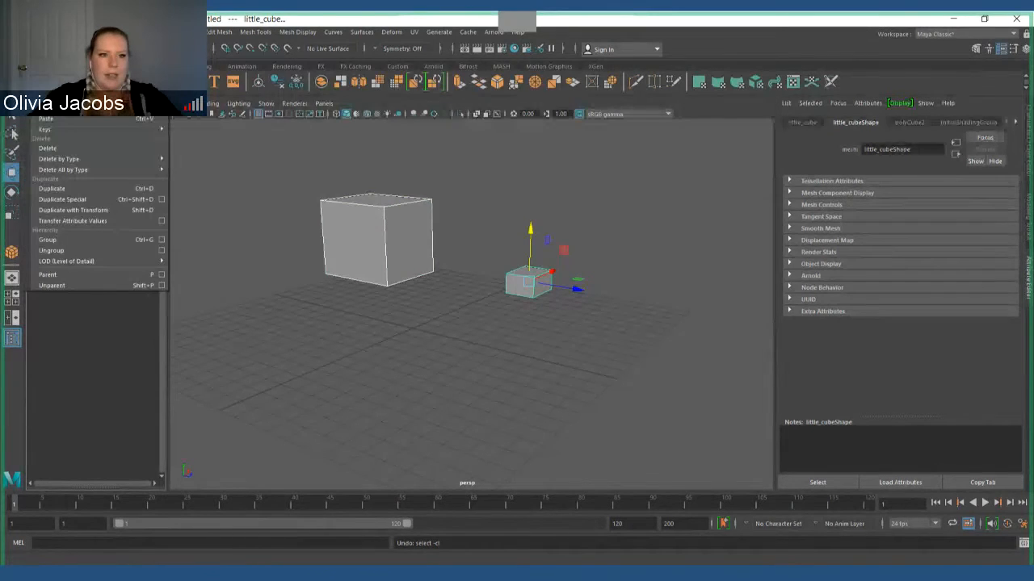
{"action": "left_click", "coordinate": [106, 239]}
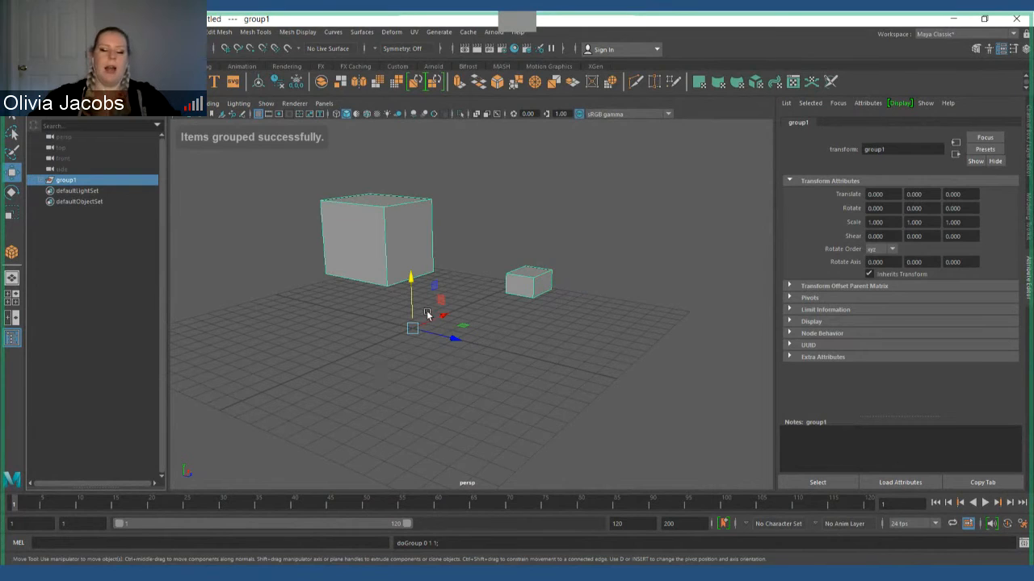
Step: Rename the new group in the Outliner as cubes
{"action": "double_click", "coordinate": [71, 180]}
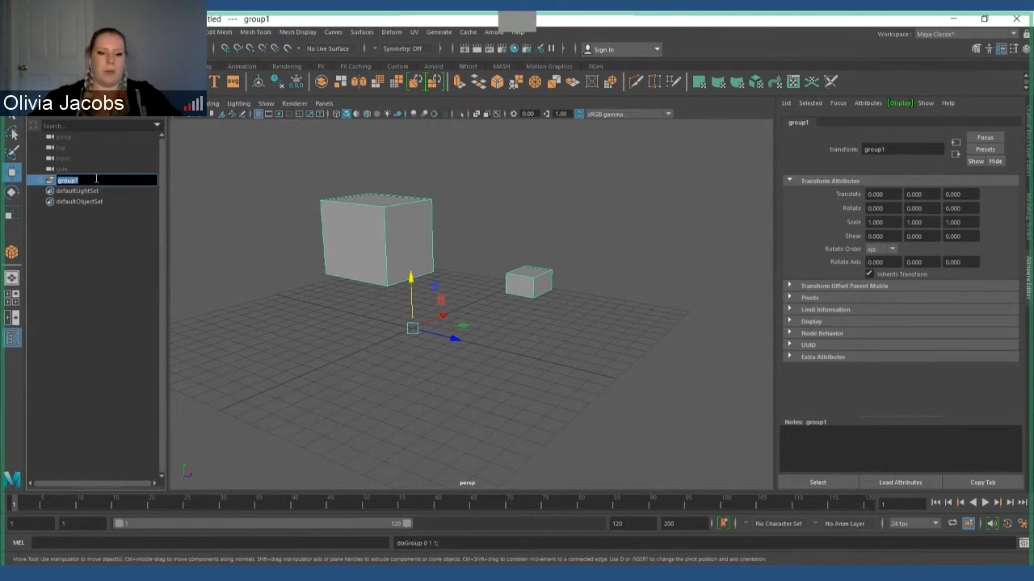
{"action": "type", "text": "cubes"}
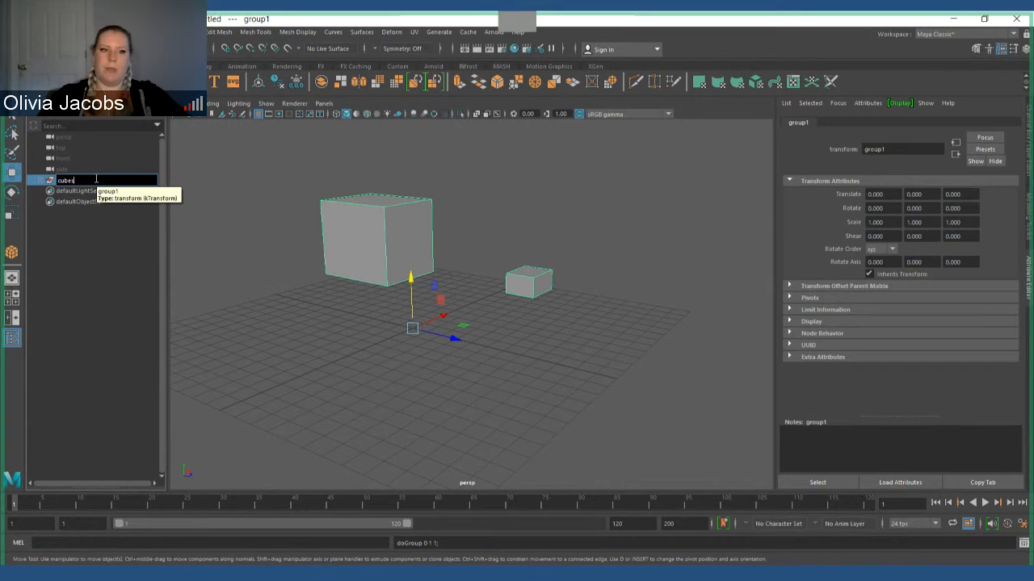
{"action": "key", "text": "Return"}
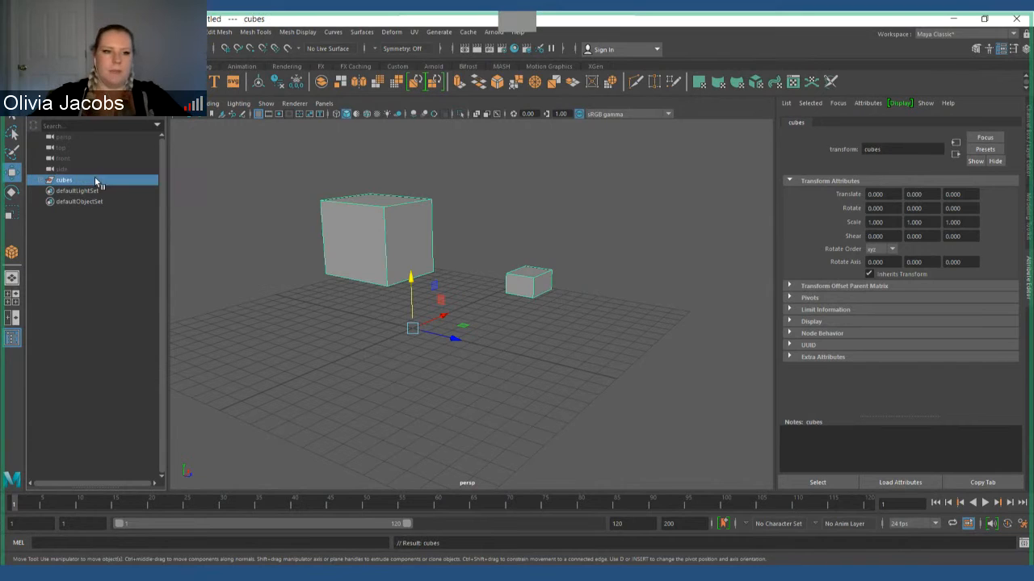
Step: Expand the cubes group in the Outliner and select the group and each cube inside it in turn
{"action": "left_click", "coordinate": [39, 182]}
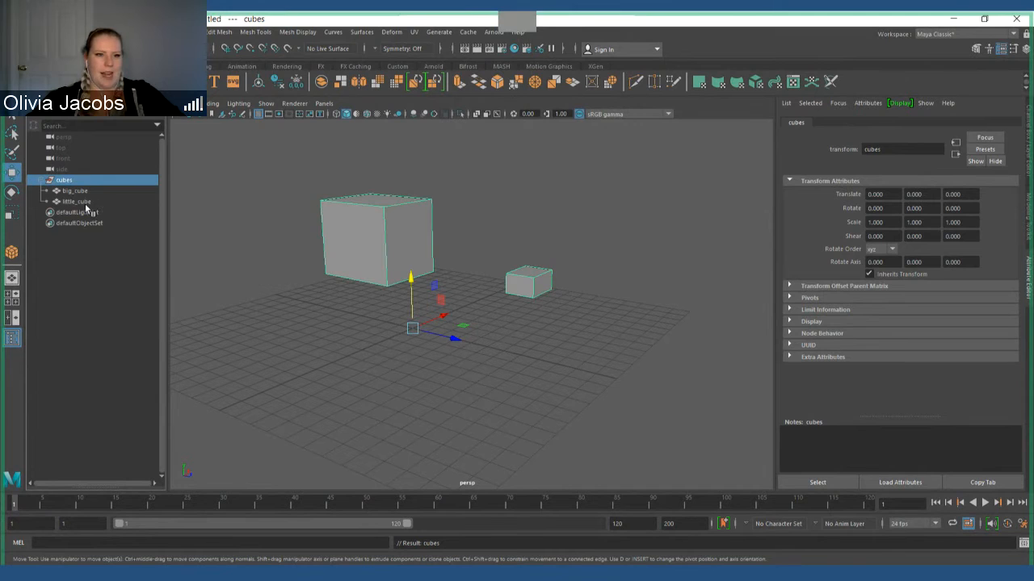
{"action": "left_click", "coordinate": [85, 203]}
{"action": "left_click", "coordinate": [75, 190]}
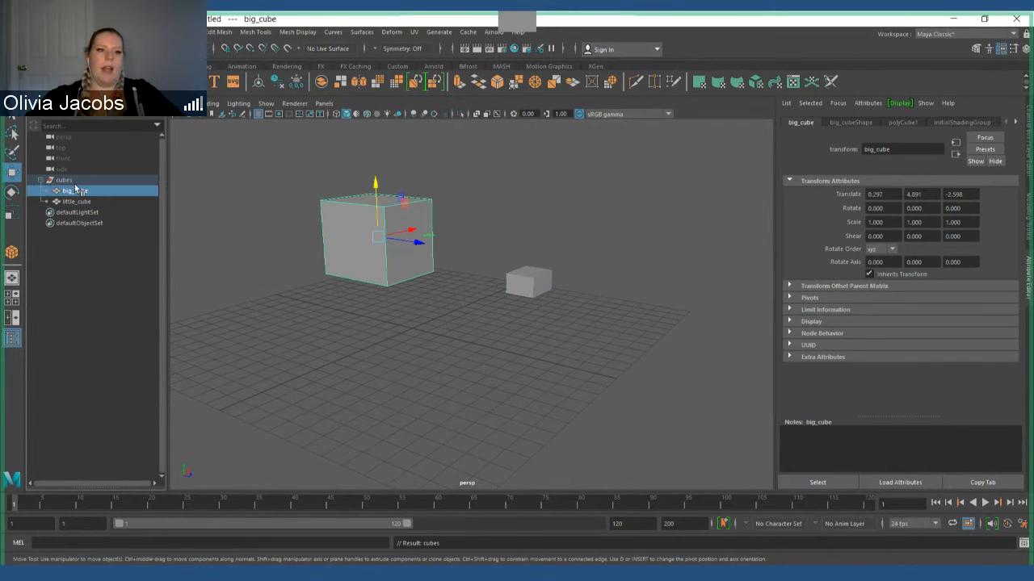
{"action": "left_click", "coordinate": [64, 179]}
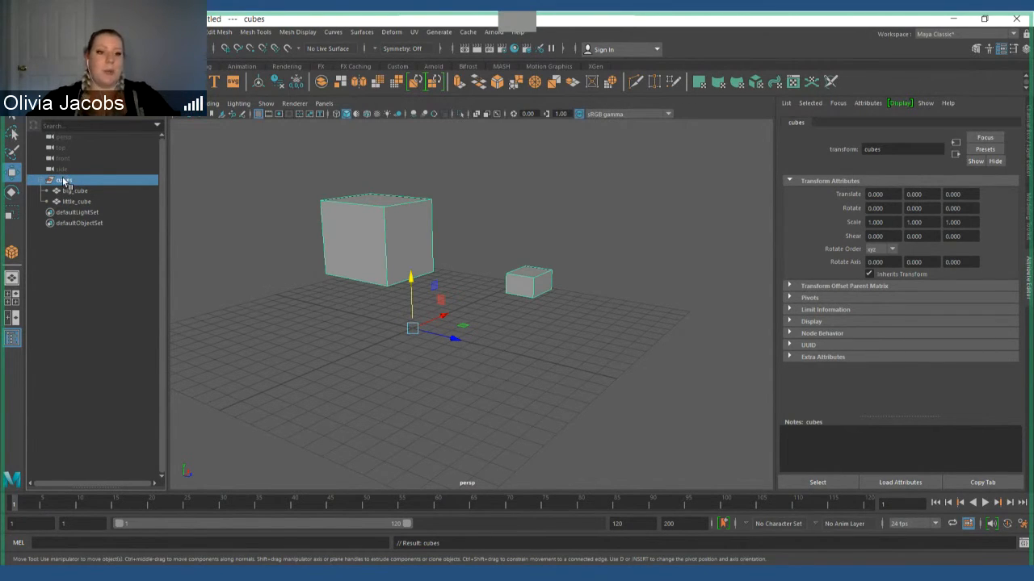
{"action": "left_click", "coordinate": [92, 190]}
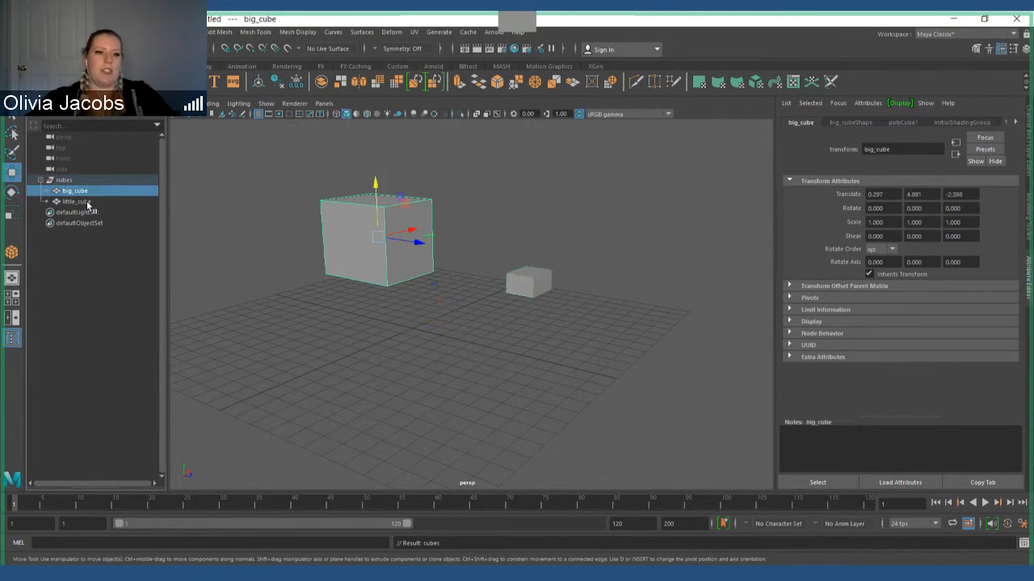
{"action": "left_click", "coordinate": [89, 201]}
{"action": "left_click", "coordinate": [89, 319]}
{"action": "left_click", "coordinate": [64, 180]}
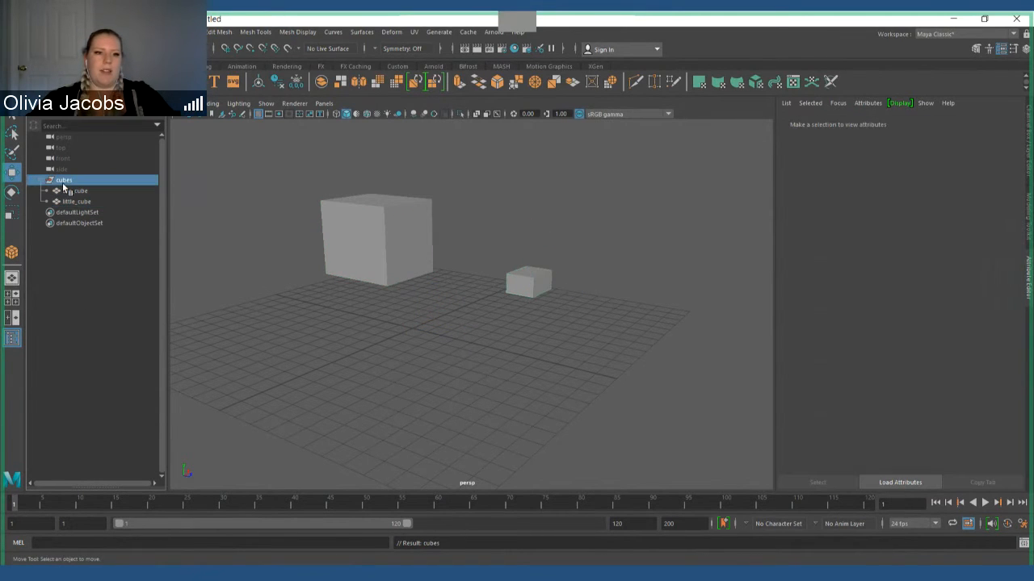
Step: Move the cubes group slightly down and across the ground plane so both cubes shift together, and clear the selection
{"action": "mouse_move", "coordinate": [412, 281]}
{"action": "left_mouse_down"}
{"action": "mouse_move", "coordinate": [418, 224]}
{"action": "mouse_move", "coordinate": [428, 291]}
{"action": "left_mouse_up"}
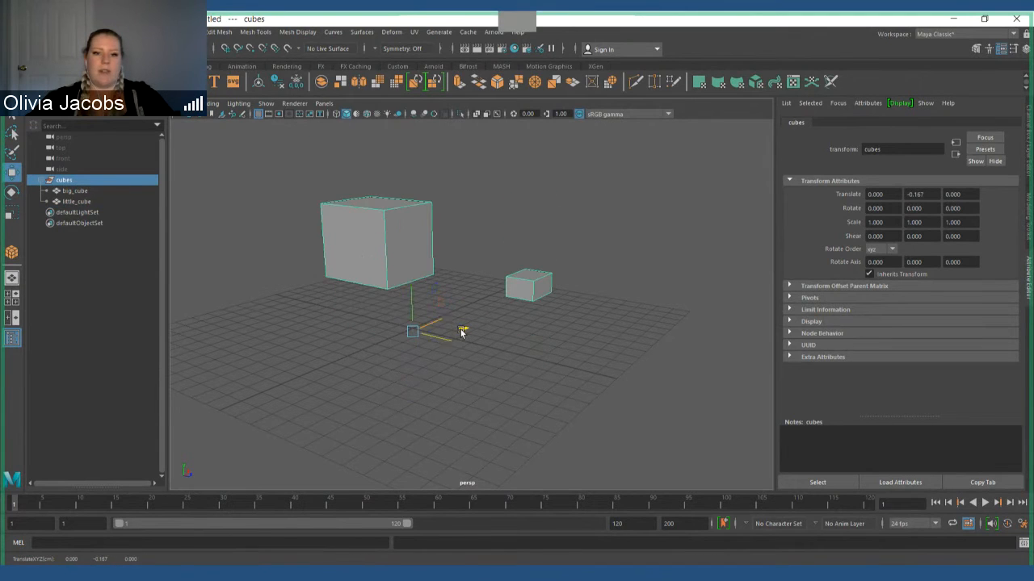
{"action": "left_click_drag", "start_coordinate": [462, 332], "coordinate": [468, 354]}
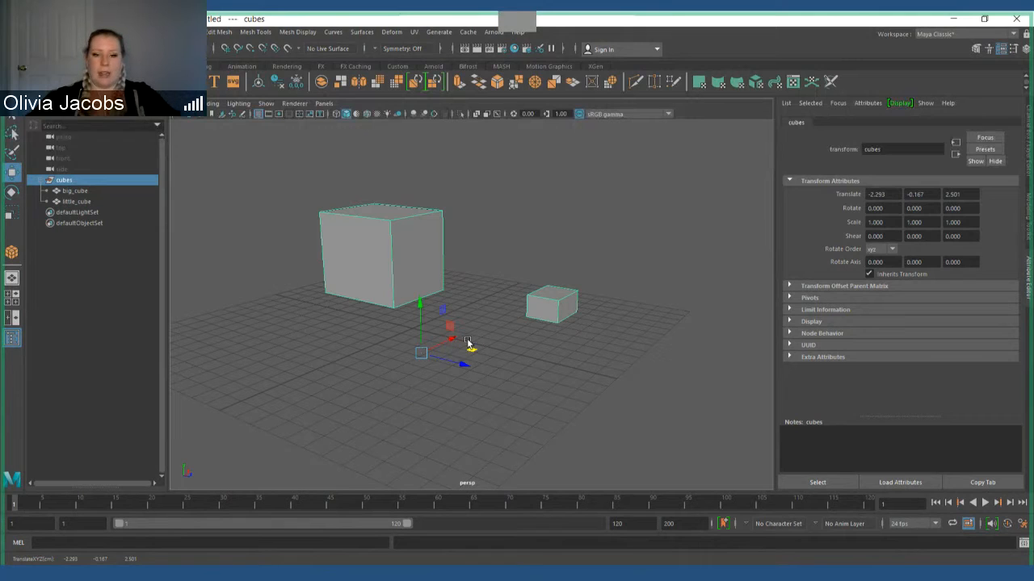
{"action": "left_click_drag", "start_coordinate": [469, 352], "coordinate": [474, 355]}
{"action": "left_click", "coordinate": [387, 393]}
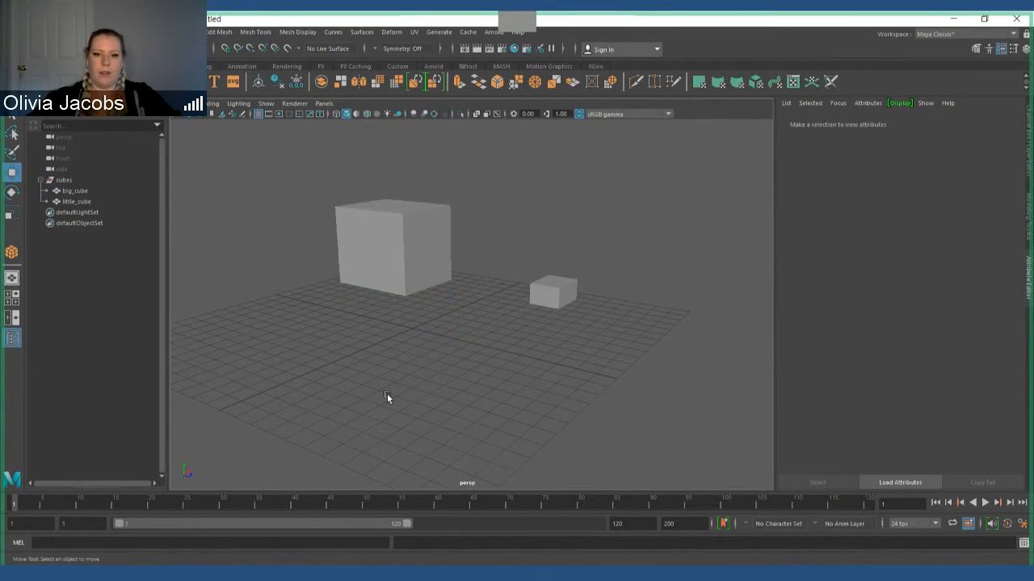
Step: Move little_cube on its own closer to big_cube, and clear the selection
{"action": "left_click", "coordinate": [425, 252]}
{"action": "left_click", "coordinate": [562, 299]}
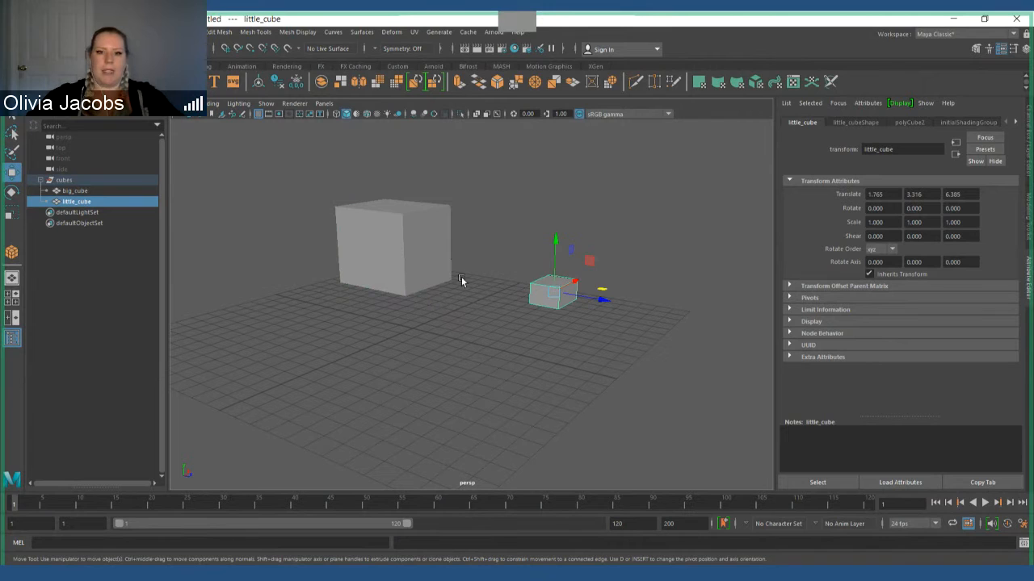
{"action": "key", "text": "ctrl+z"}
{"action": "key", "text": "shift+z"}
{"action": "left_click_drag", "start_coordinate": [599, 293], "coordinate": [547, 319]}
{"action": "left_click", "coordinate": [552, 396]}
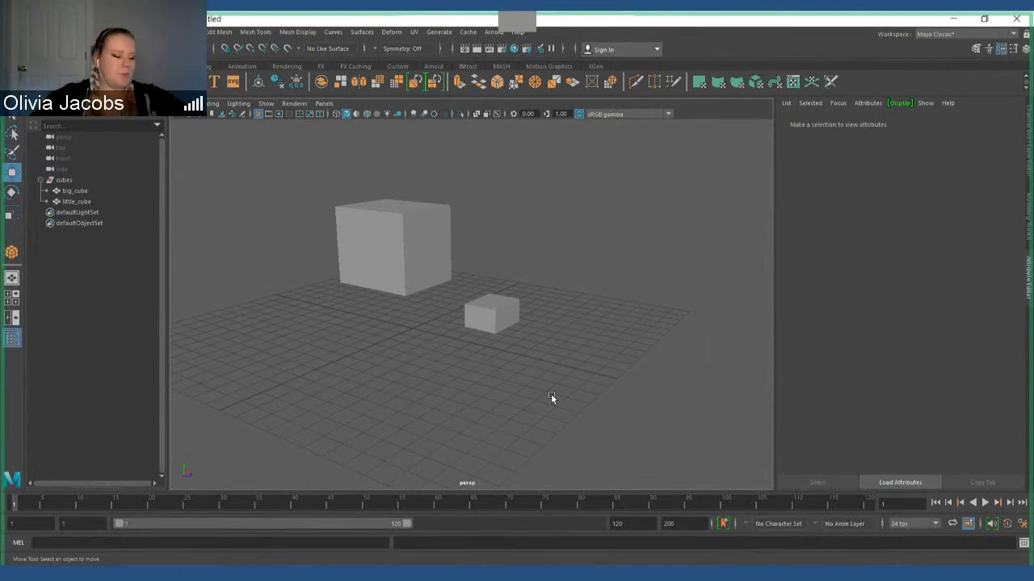
Step: Delete little_cube, big_cube and the empty cubes group from the scene
{"action": "left_click", "coordinate": [504, 307]}
{"action": "key", "text": "Delete"}
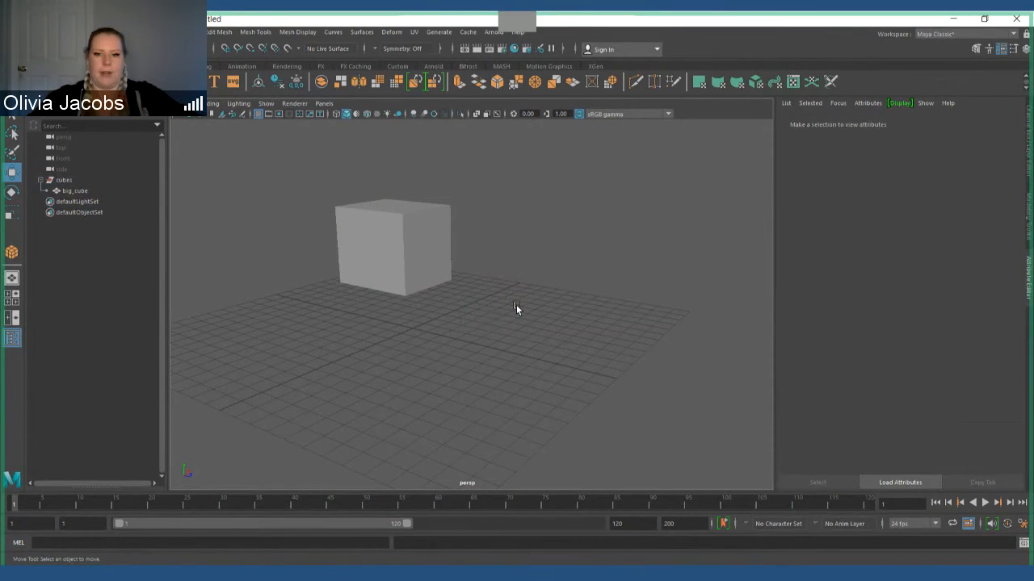
{"action": "left_click", "coordinate": [416, 233]}
{"action": "key", "text": "Delete"}
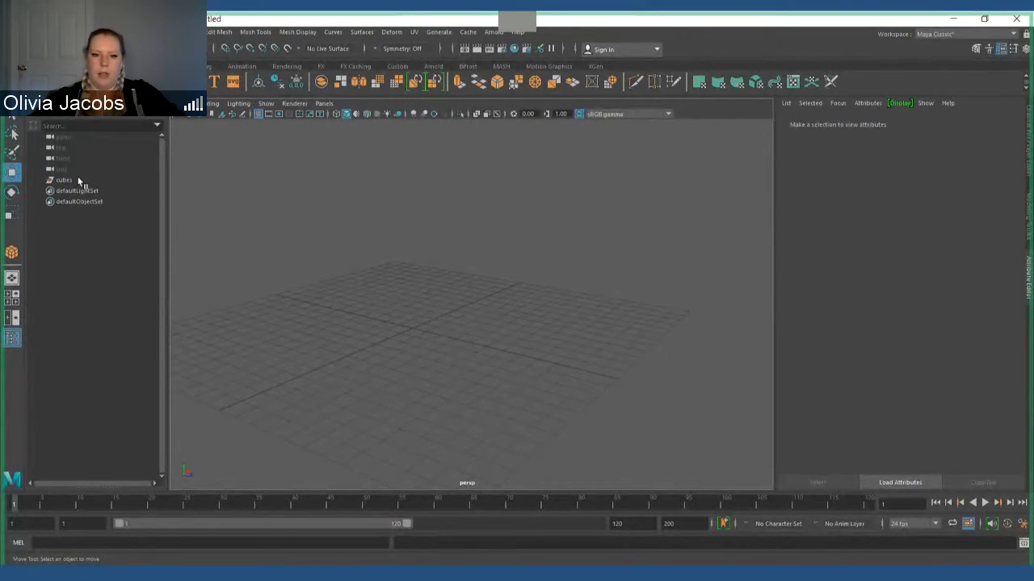
{"action": "key", "text": "Delete"}
{"action": "left_click_drag", "start_coordinate": [586, 292], "coordinate": [535, 297], "text": "alt"}
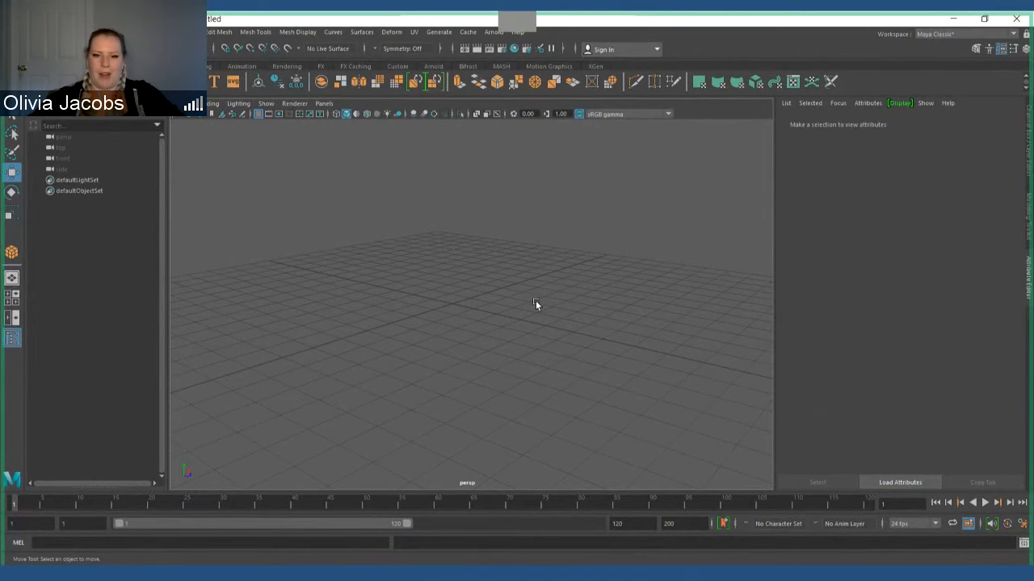
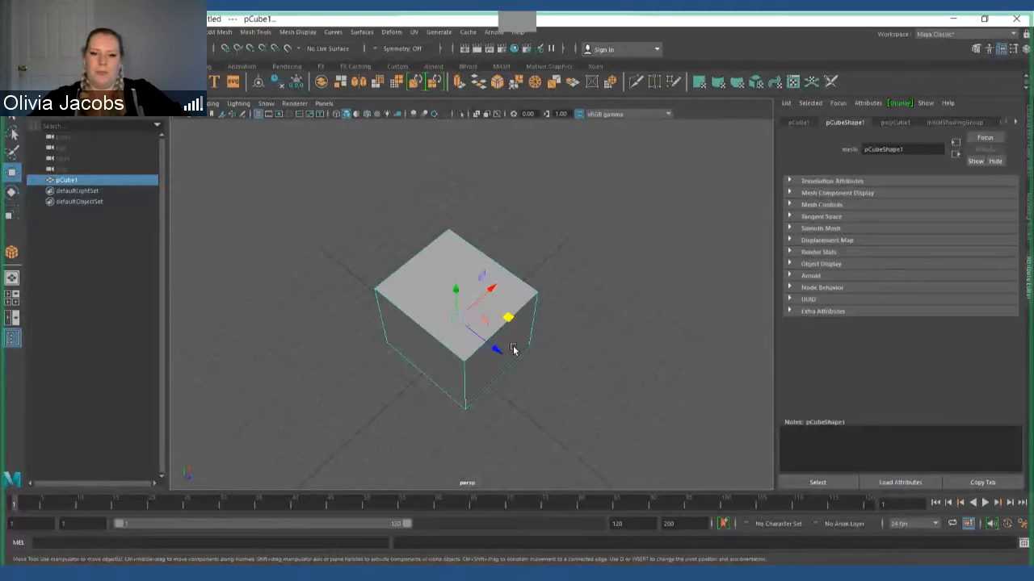
Step: Set the new cube's width, height and depth subdivisions to 4 each
{"action": "left_click_drag", "start_coordinate": [512, 348], "coordinate": [724, 275], "text": "alt"}
{"action": "scroll", "coordinate": [523, 337], "scroll_direction": "up", "scroll_amount": 3}
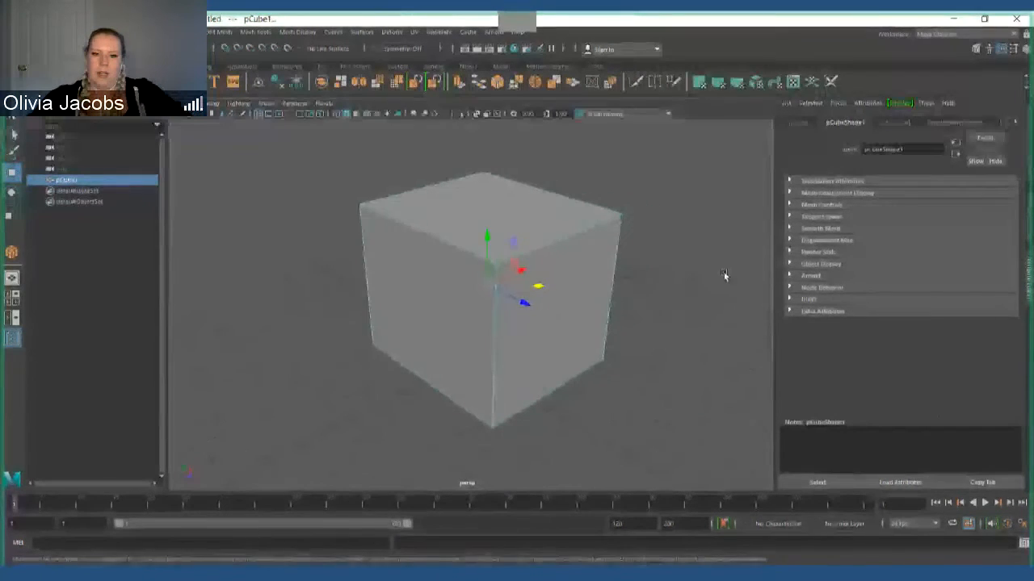
{"action": "left_click", "coordinate": [894, 123]}
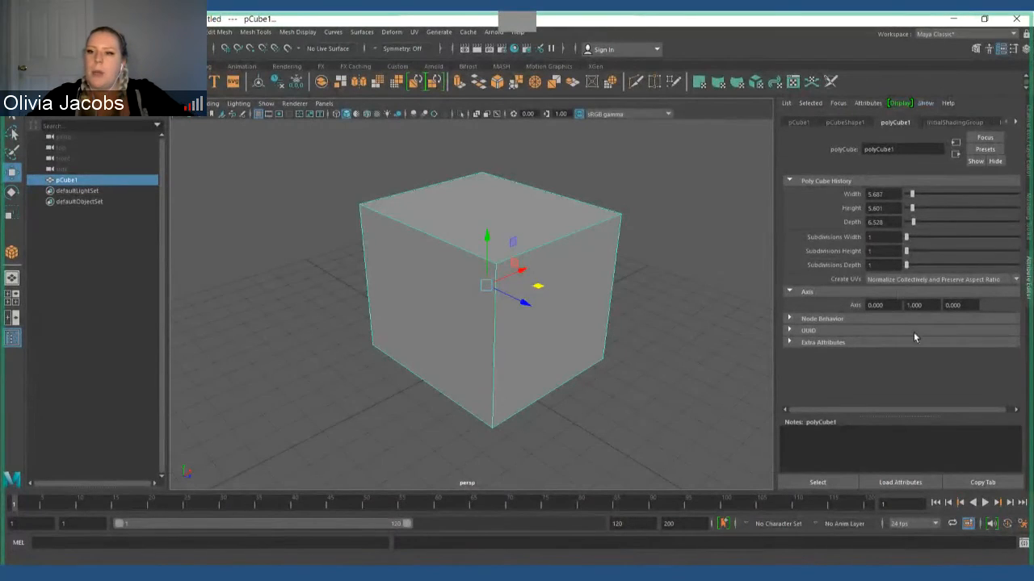
{"action": "left_click", "coordinate": [878, 237]}
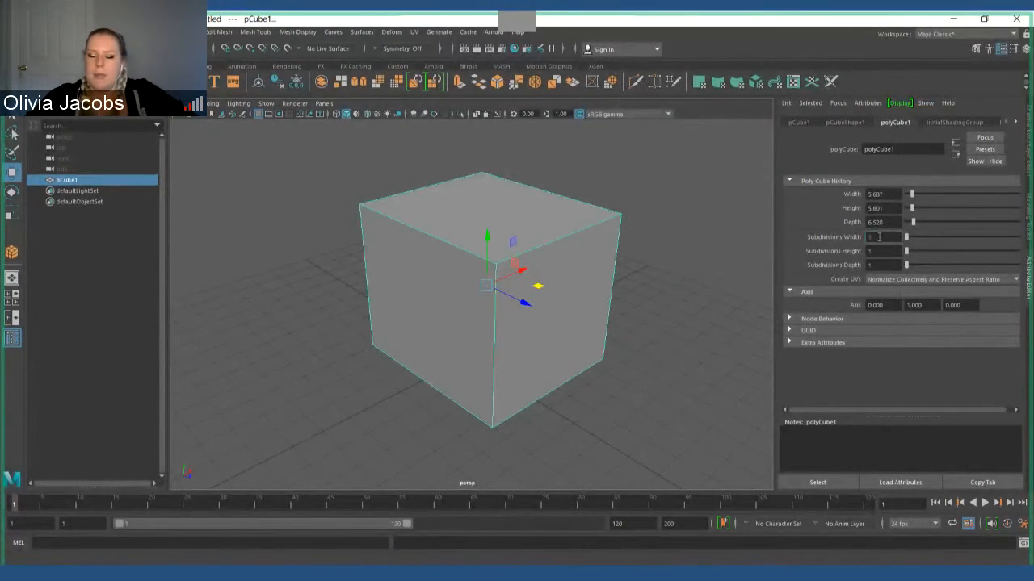
{"action": "type", "text": "4"}
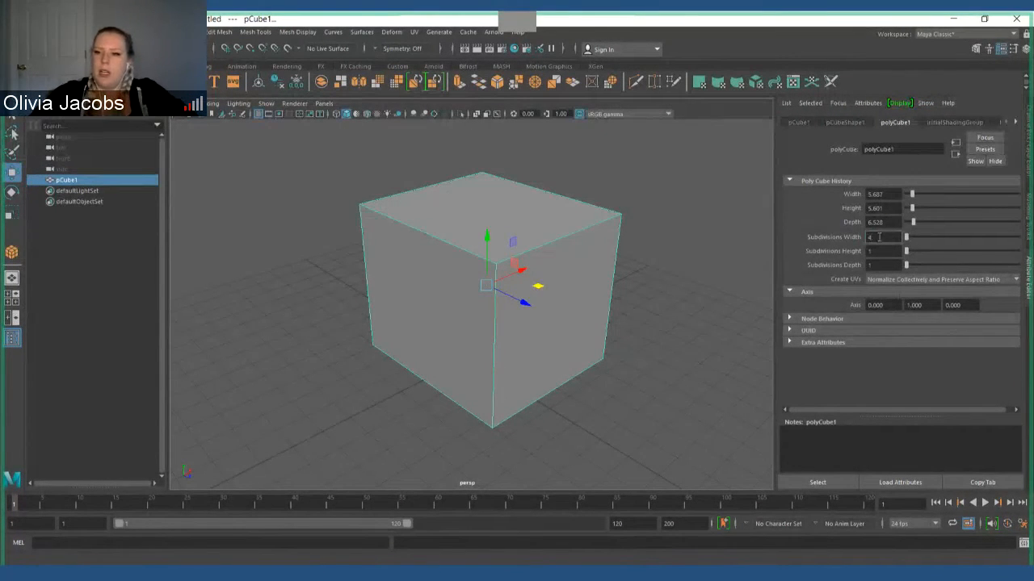
{"action": "left_click", "coordinate": [884, 251]}
{"action": "type", "text": "4"}
{"action": "key", "text": "Return"}
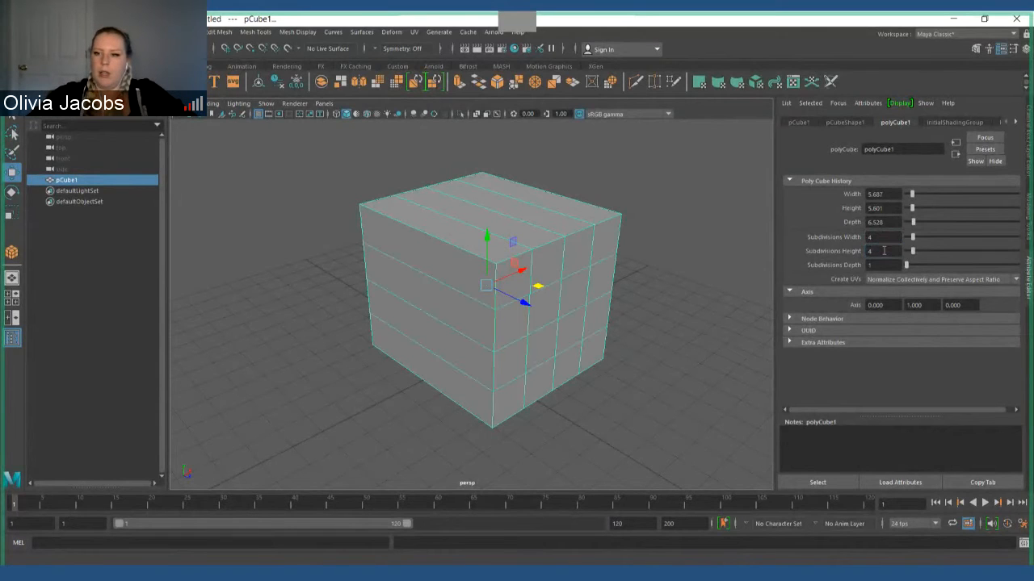
{"action": "left_click", "coordinate": [885, 262]}
{"action": "type", "text": "4"}
{"action": "key", "text": "Return"}
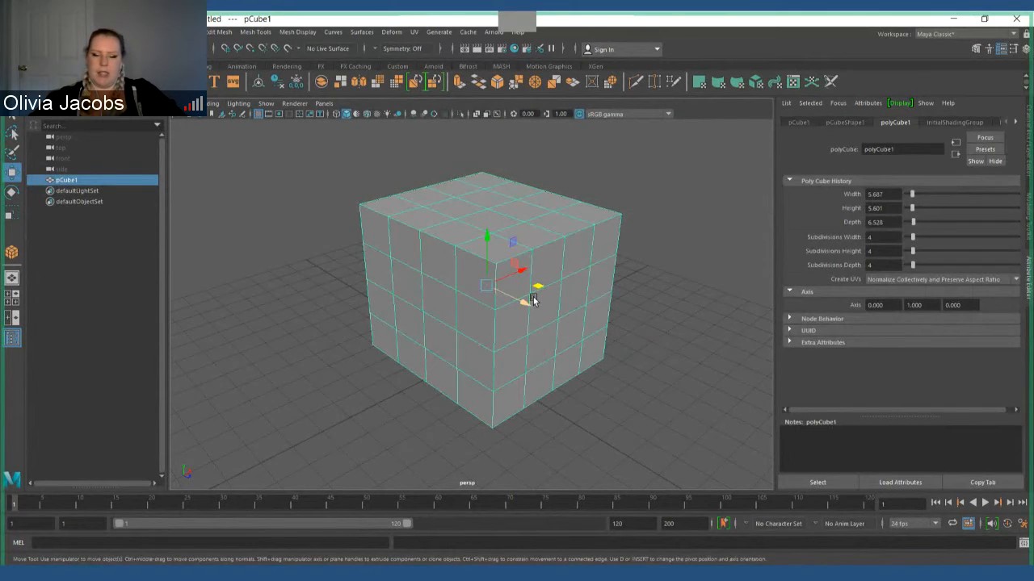
Step: Switch the subdivided cube to face selection mode
{"action": "mouse_move", "coordinate": [533, 299]}
{"action": "left_mouse_down", "text": "alt"}
{"action": "mouse_move", "coordinate": [517, 278]}
{"action": "mouse_move", "coordinate": [484, 279]}
{"action": "mouse_move", "coordinate": [533, 296]}
{"action": "mouse_move", "coordinate": [508, 288]}
{"action": "mouse_move", "coordinate": [508, 300]}
{"action": "mouse_move", "coordinate": [521, 299]}
{"action": "left_mouse_up", "text": "alt"}
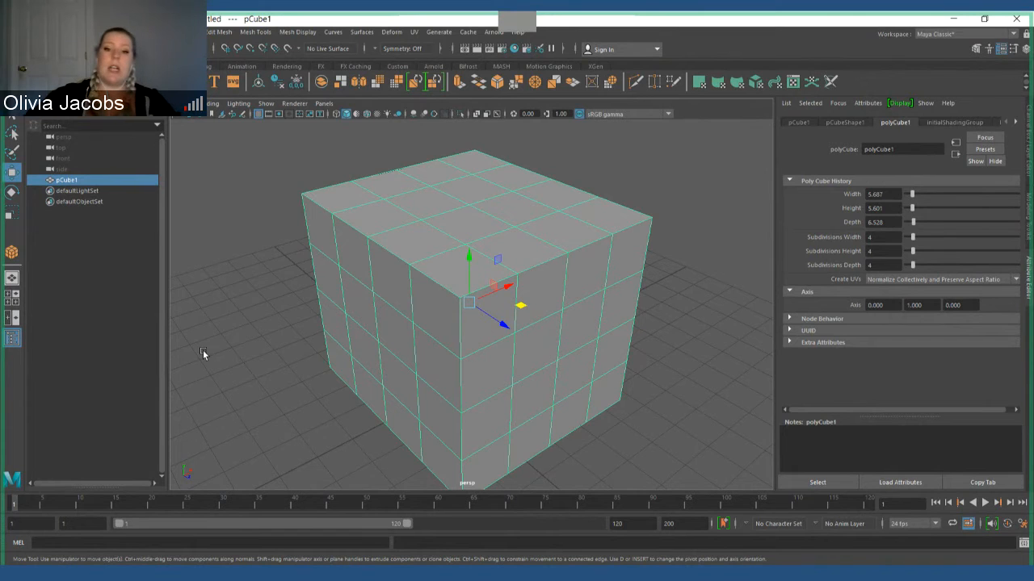
{"action": "scroll", "coordinate": [452, 323], "scroll_direction": "down", "scroll_amount": 4}
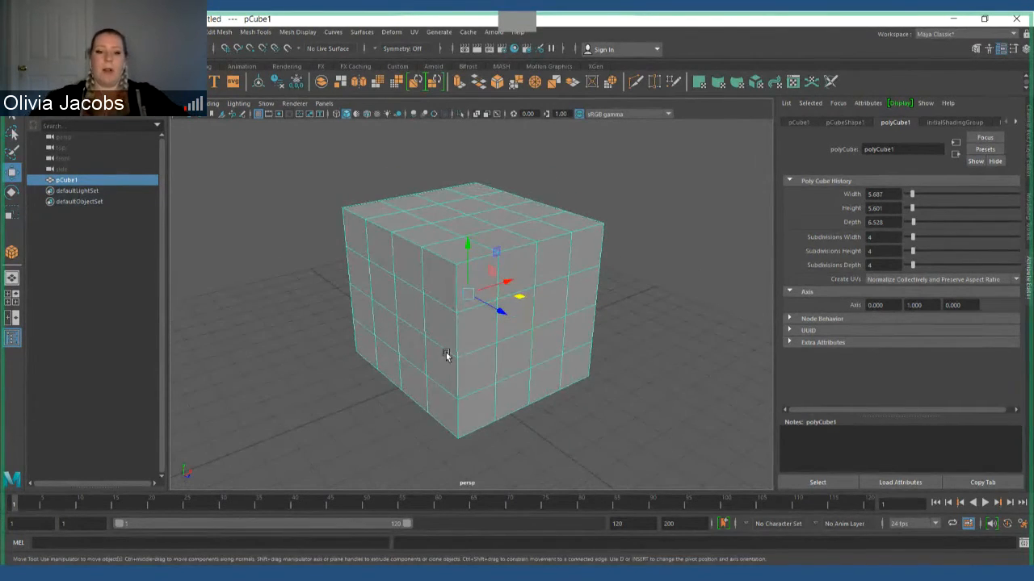
{"action": "right_click", "coordinate": [515, 255]}
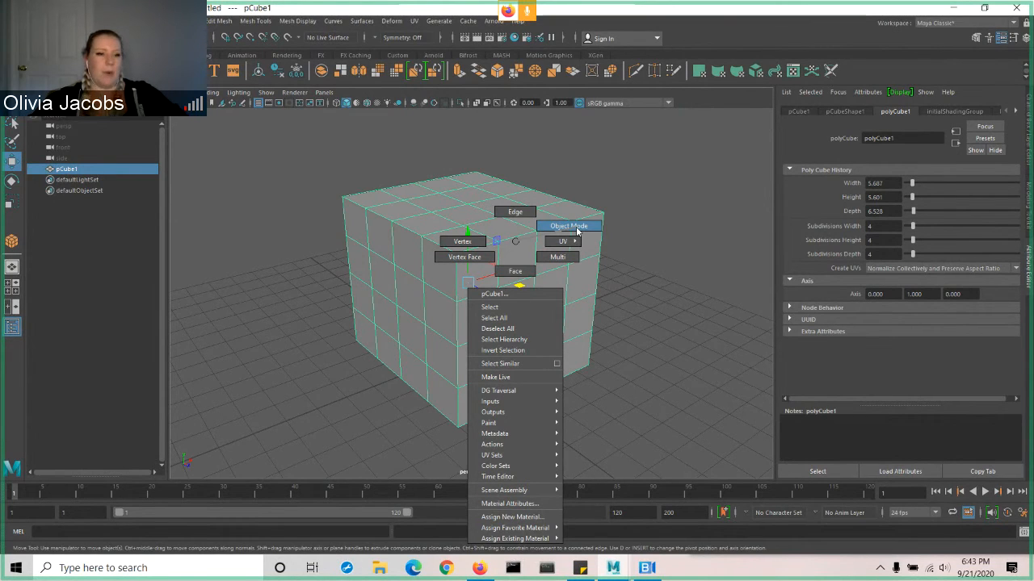
{"action": "right_click_drag", "start_coordinate": [576, 232], "coordinate": [576, 231]}
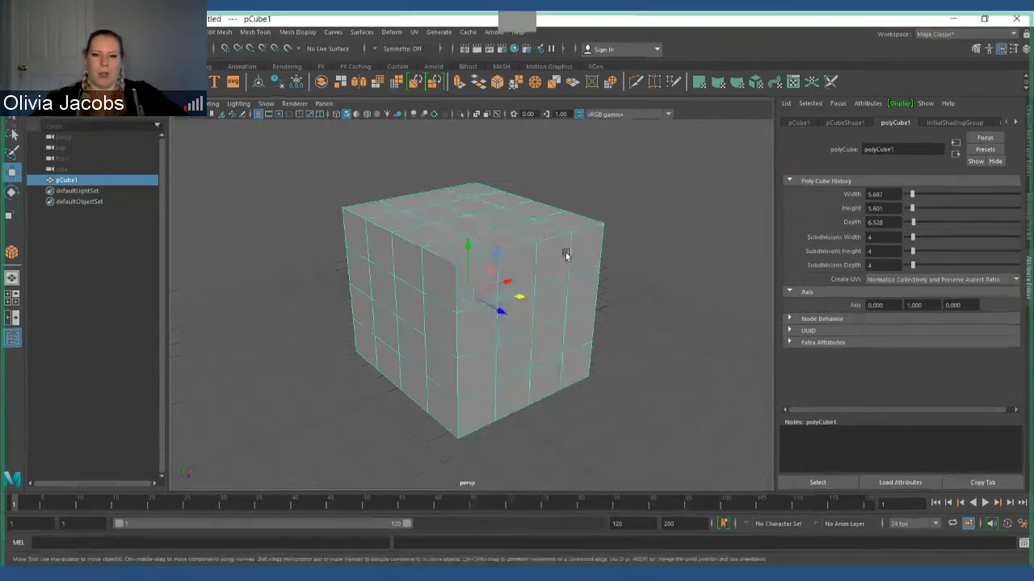
{"action": "right_click", "coordinate": [600, 238]}
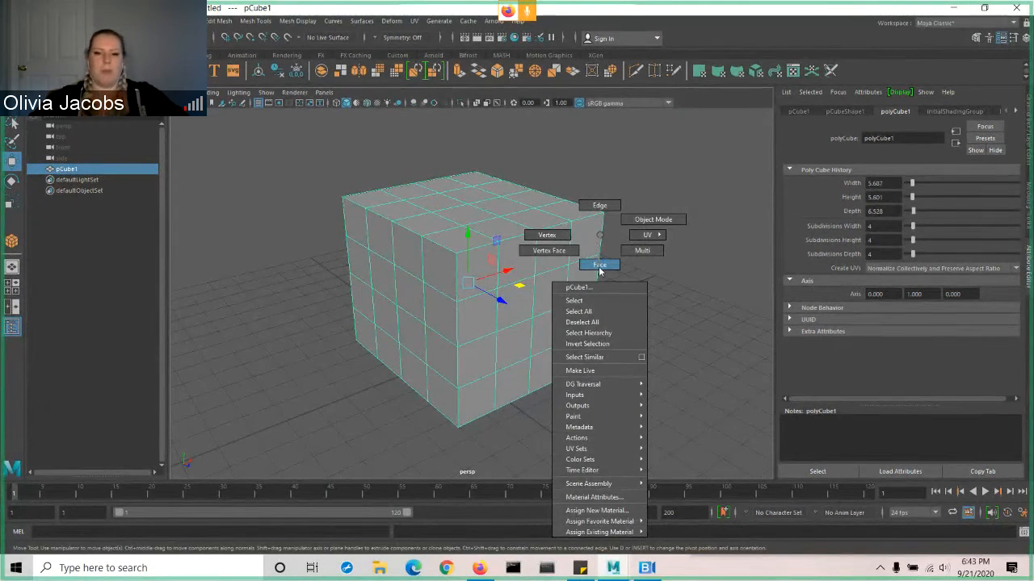
{"action": "left_click", "coordinate": [599, 266]}
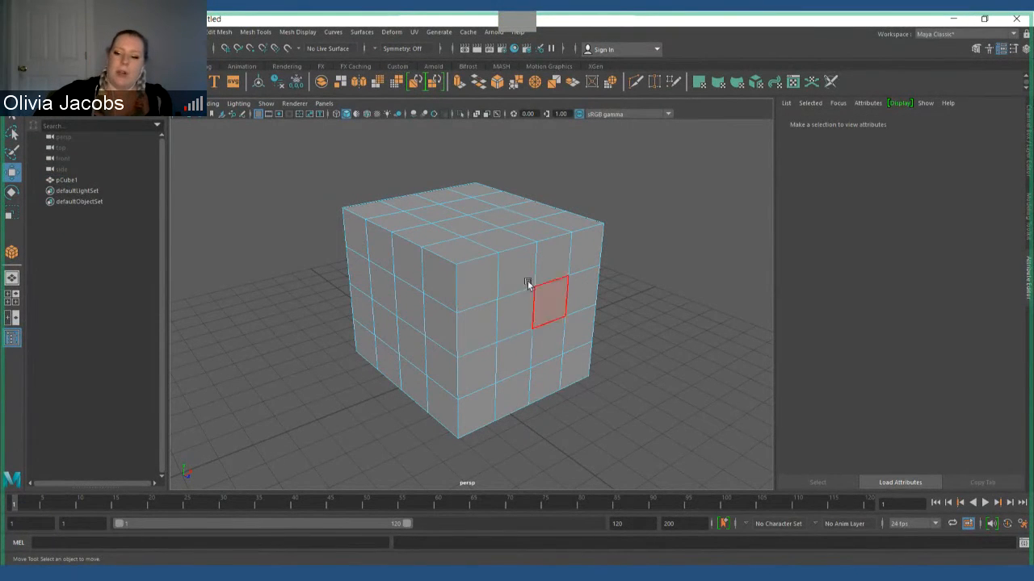
Step: Select several single faces one after another on the cube's different sides
{"action": "left_click", "coordinate": [514, 321]}
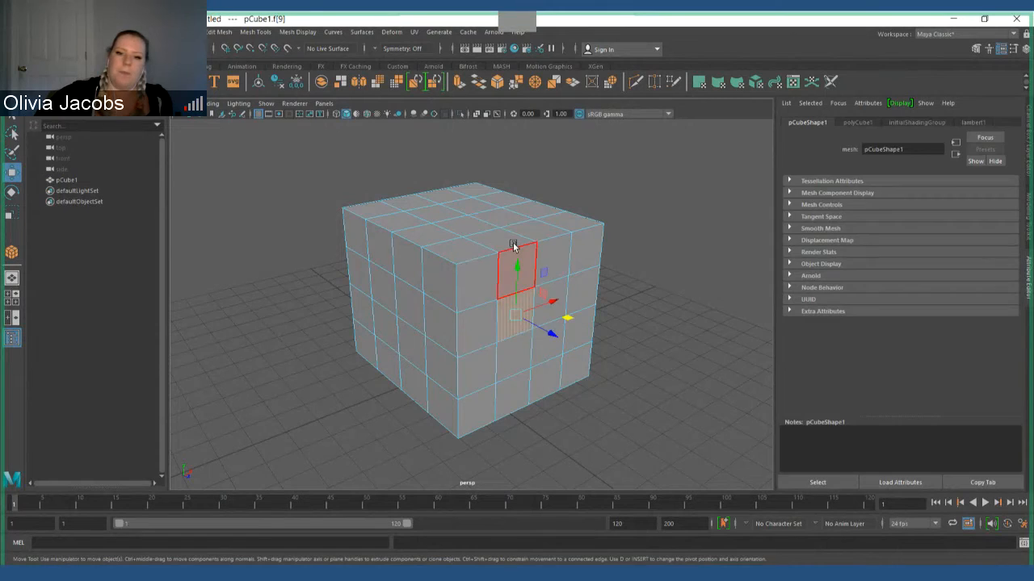
{"action": "left_click", "coordinate": [461, 208]}
{"action": "left_click", "coordinate": [442, 323]}
{"action": "left_click", "coordinate": [587, 304]}
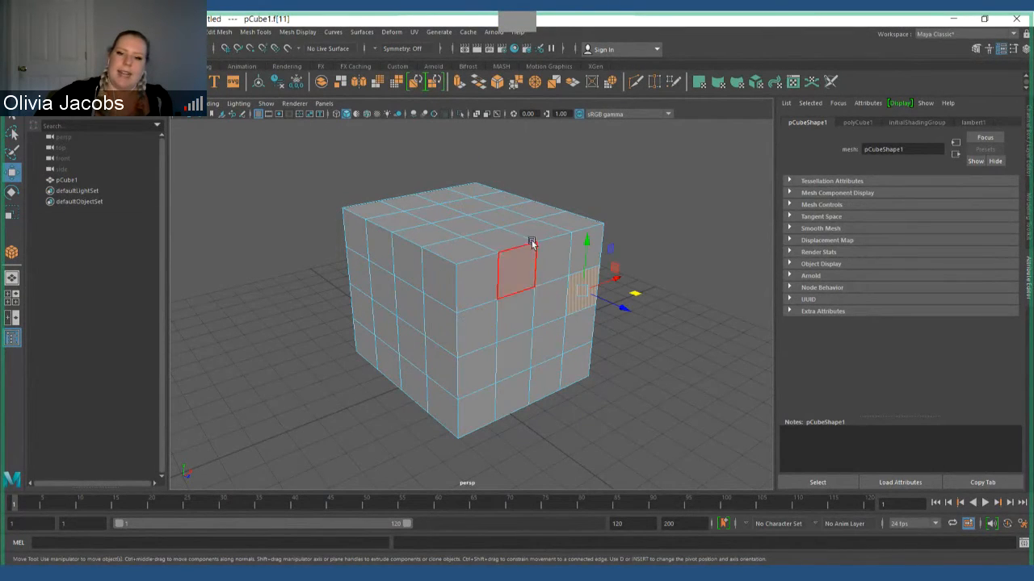
{"action": "left_click", "coordinate": [461, 197]}
{"action": "left_click", "coordinate": [567, 333]}
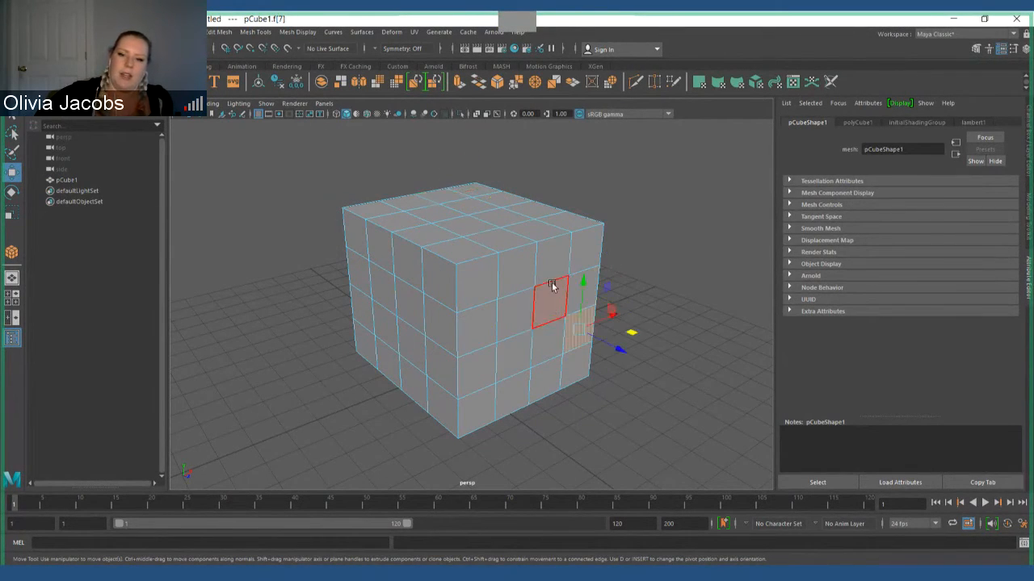
Step: Pull the second-row, third-column face outward from the cube's side and shift it sideways along X
{"action": "left_click", "coordinate": [552, 282]}
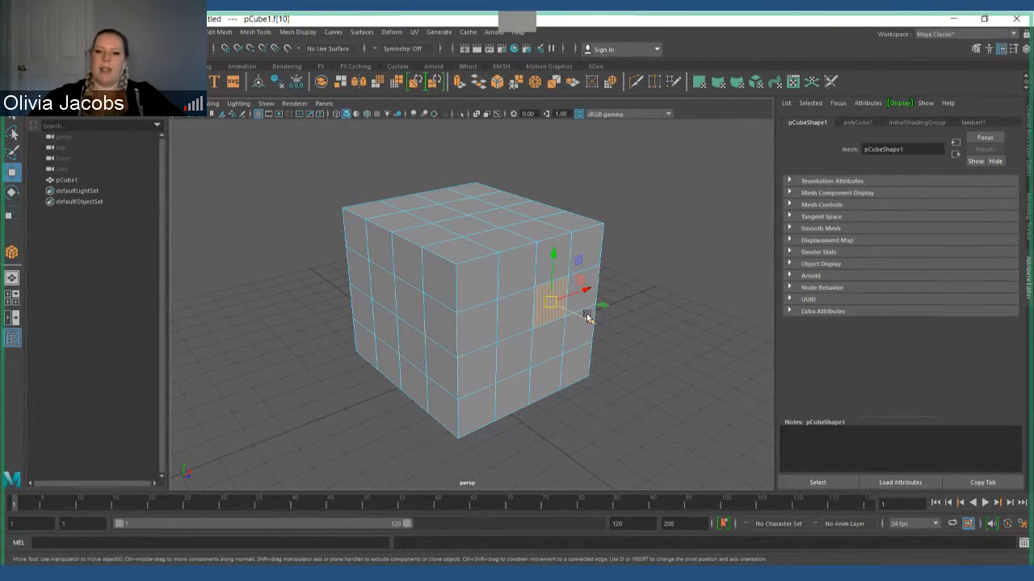
{"action": "left_click_drag", "start_coordinate": [587, 316], "coordinate": [658, 397], "text": "shift"}
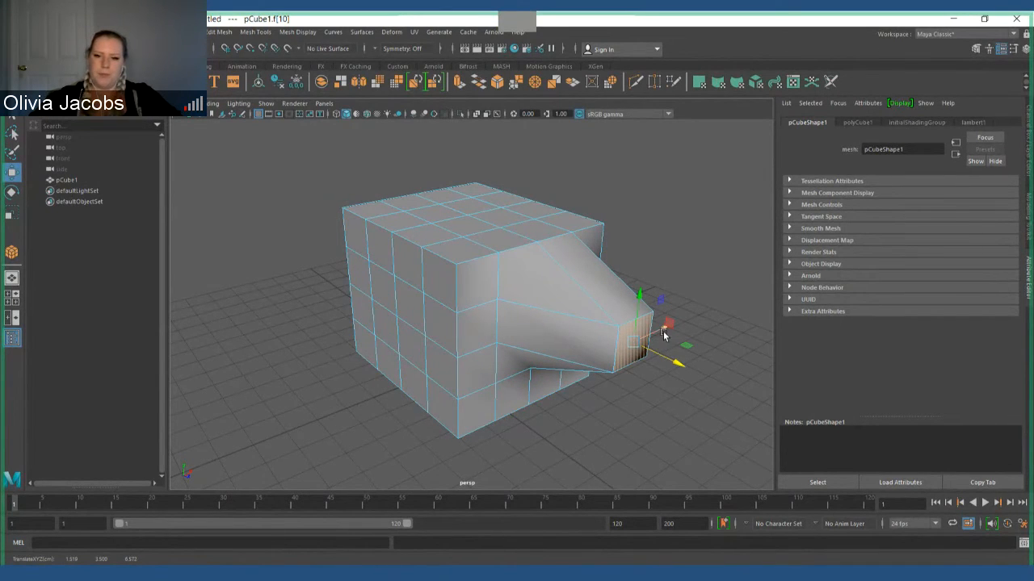
{"action": "left_click_drag", "start_coordinate": [663, 331], "coordinate": [595, 351]}
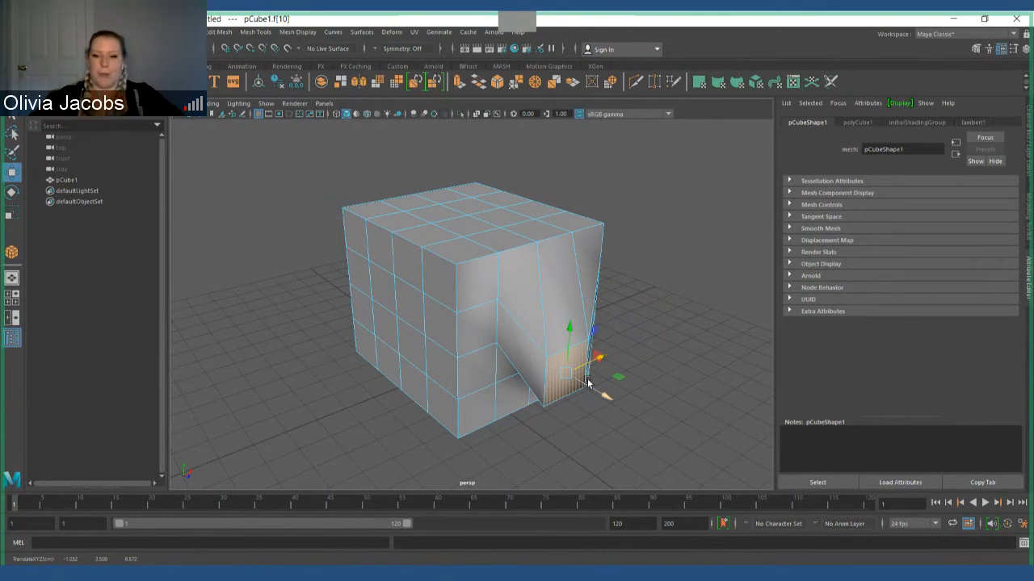
Step: Scale the pulled-out face up uniformly so it becomes several times larger
{"action": "key", "text": "e"}
{"action": "key", "text": "r"}
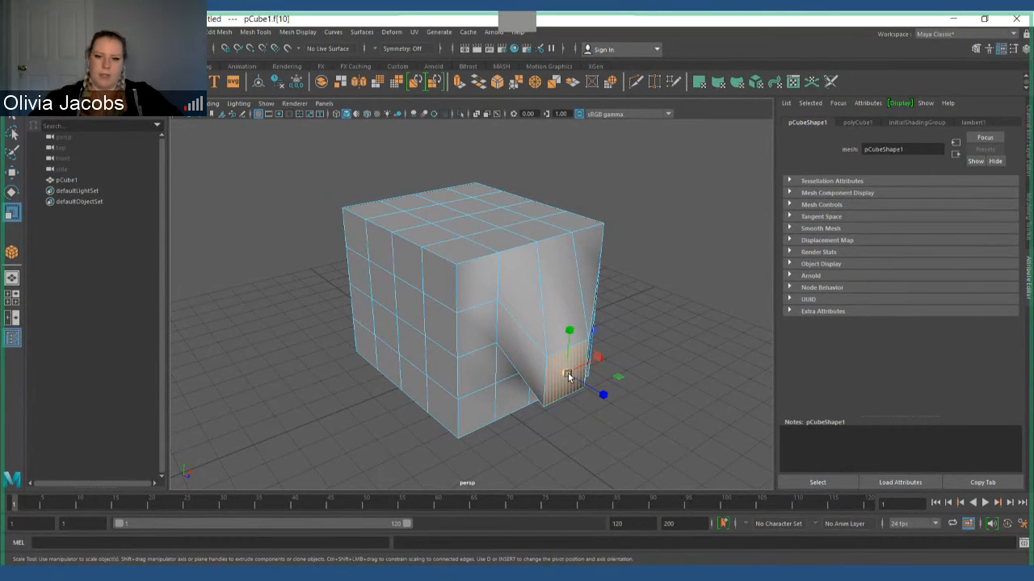
{"action": "left_click_drag", "start_coordinate": [568, 376], "coordinate": [658, 325]}
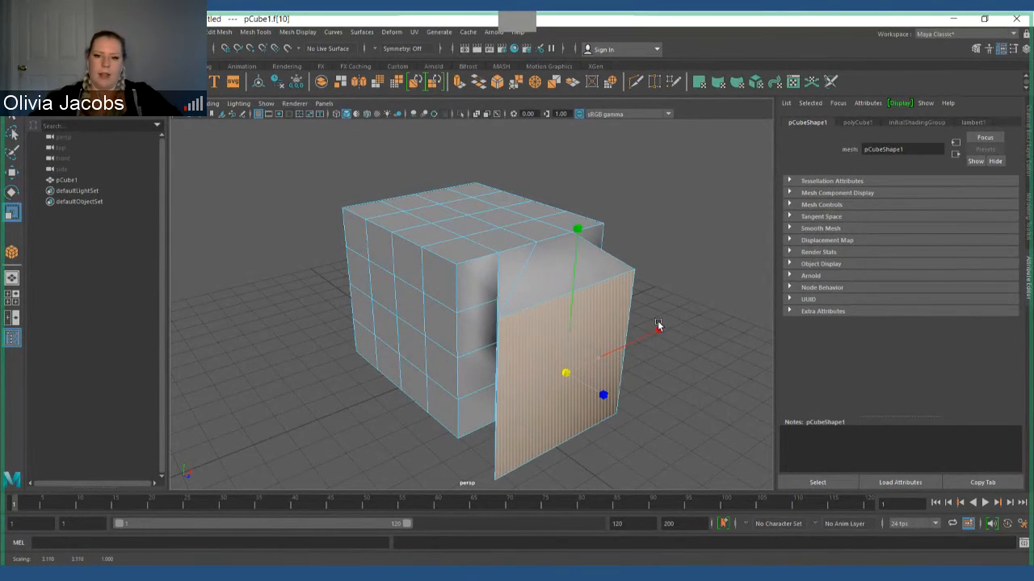
Step: Undo the face's scaling and moves so the cube regains its plain shape
{"action": "left_click_drag", "start_coordinate": [517, 400], "coordinate": [549, 353], "text": "alt"}
{"action": "middle_click_drag", "start_coordinate": [599, 316], "coordinate": [484, 346], "text": "alt"}
{"action": "left_click_drag", "start_coordinate": [486, 341], "coordinate": [481, 370], "text": "alt"}
{"action": "scroll", "coordinate": [492, 346], "scroll_direction": "up", "scroll_amount": 3}
{"action": "scroll", "coordinate": [473, 345], "scroll_direction": "down", "scroll_amount": 4}
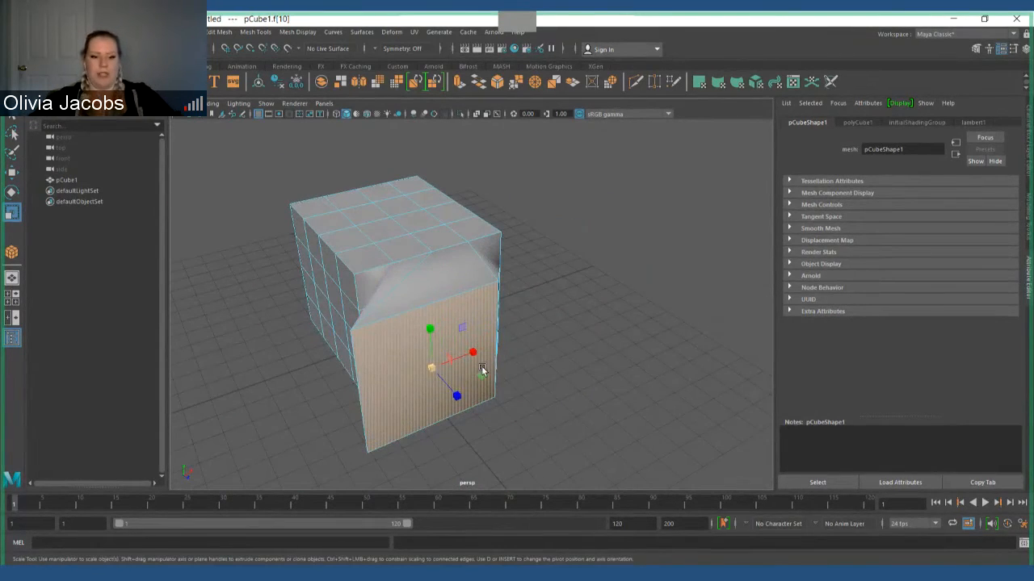
{"action": "key", "text": "ctrl+z"}
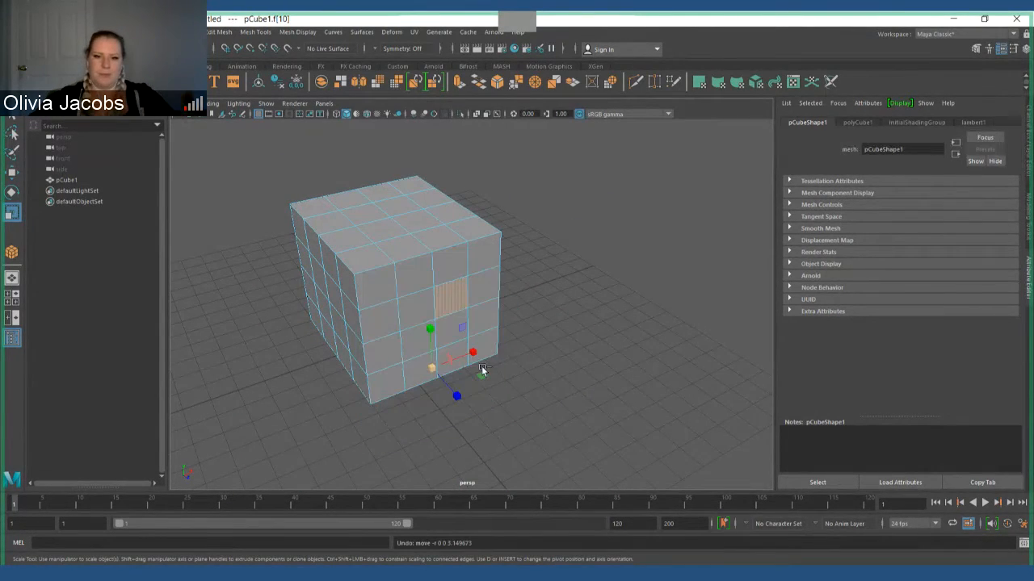
Step: Switch the cube to edge selection mode
{"action": "right_click", "coordinate": [431, 214]}
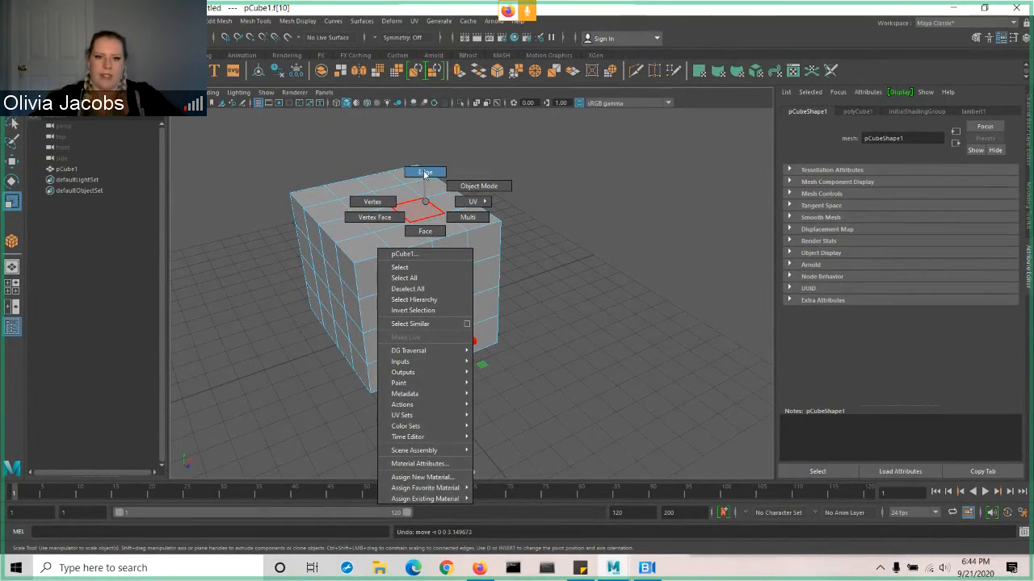
{"action": "left_click", "coordinate": [539, 338]}
{"action": "left_click_drag", "start_coordinate": [420, 318], "coordinate": [518, 340], "text": "alt"}
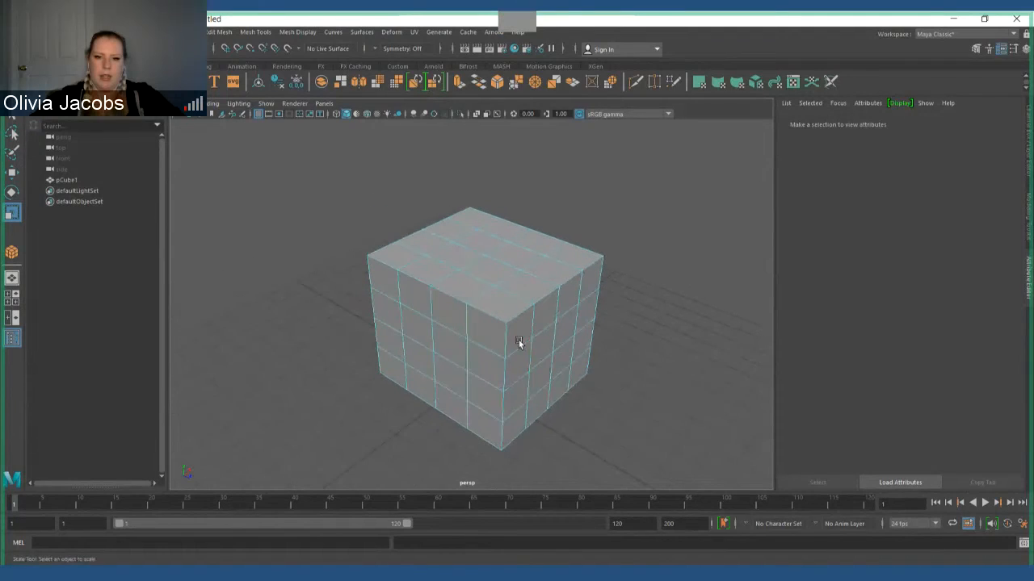
Step: Raise two lengthwise edges at the front of the cube's top upward to form twin peaks
{"action": "left_click", "coordinate": [491, 259]}
{"action": "left_click", "coordinate": [430, 247]}
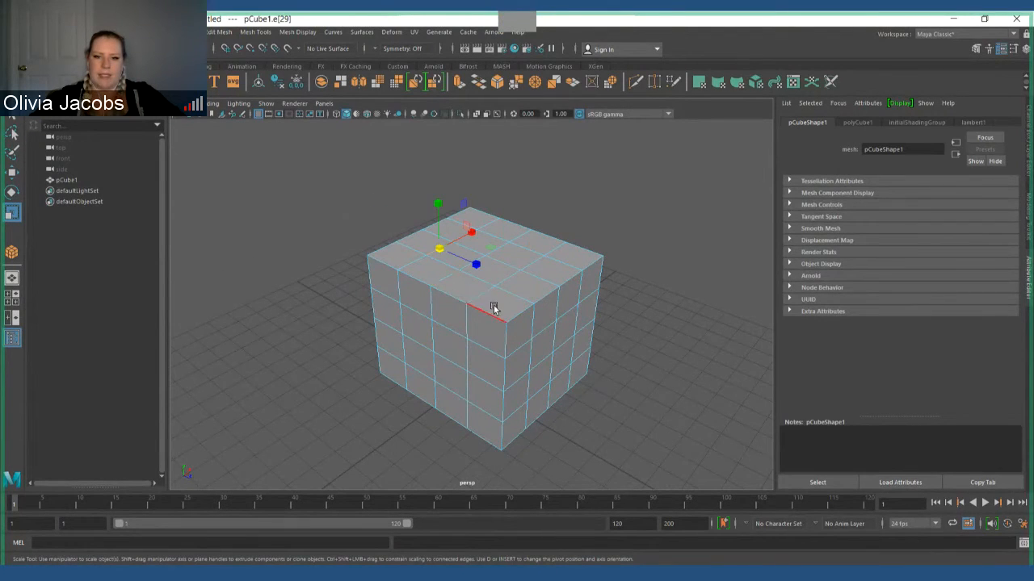
{"action": "left_click", "coordinate": [502, 302]}
{"action": "key", "text": "w"}
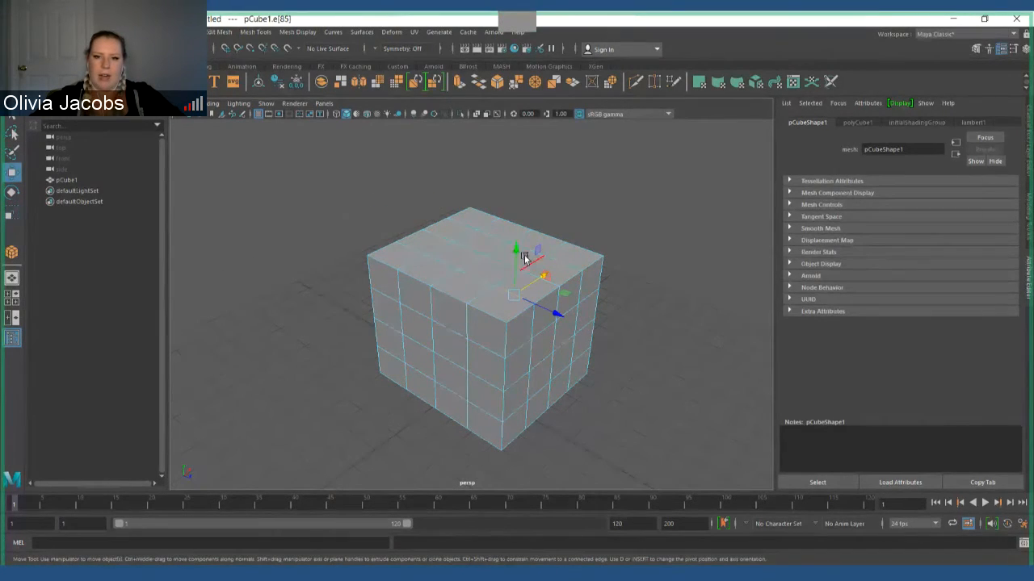
{"action": "left_click_drag", "start_coordinate": [513, 256], "coordinate": [526, 282]}
{"action": "left_click", "coordinate": [508, 347]}
{"action": "left_click_drag", "start_coordinate": [517, 241], "coordinate": [519, 103]}
{"action": "left_click", "coordinate": [526, 437]}
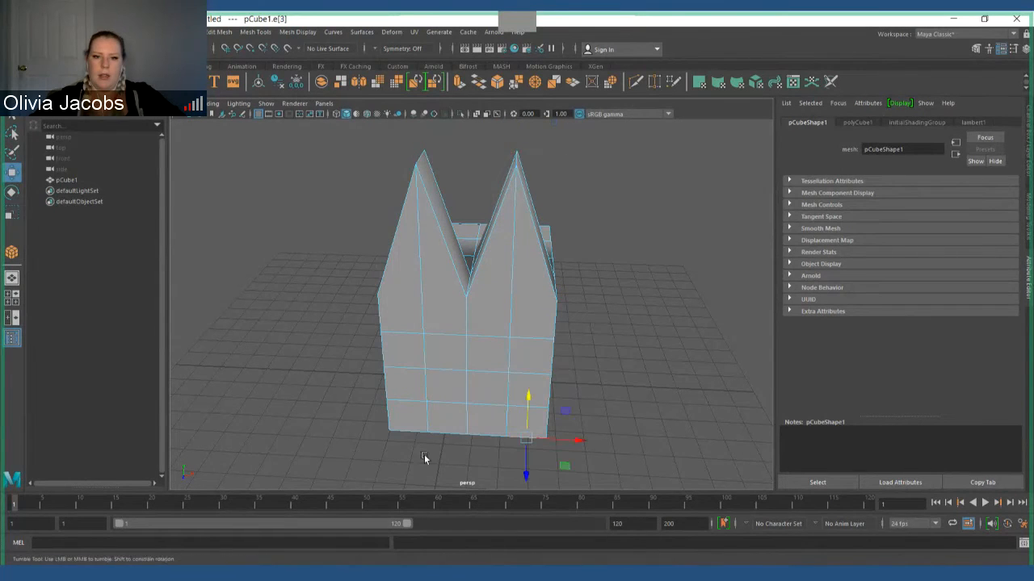
Step: Undo the edge moves on the cube's top
{"action": "left_click_drag", "start_coordinate": [424, 458], "coordinate": [638, 439], "text": "alt"}
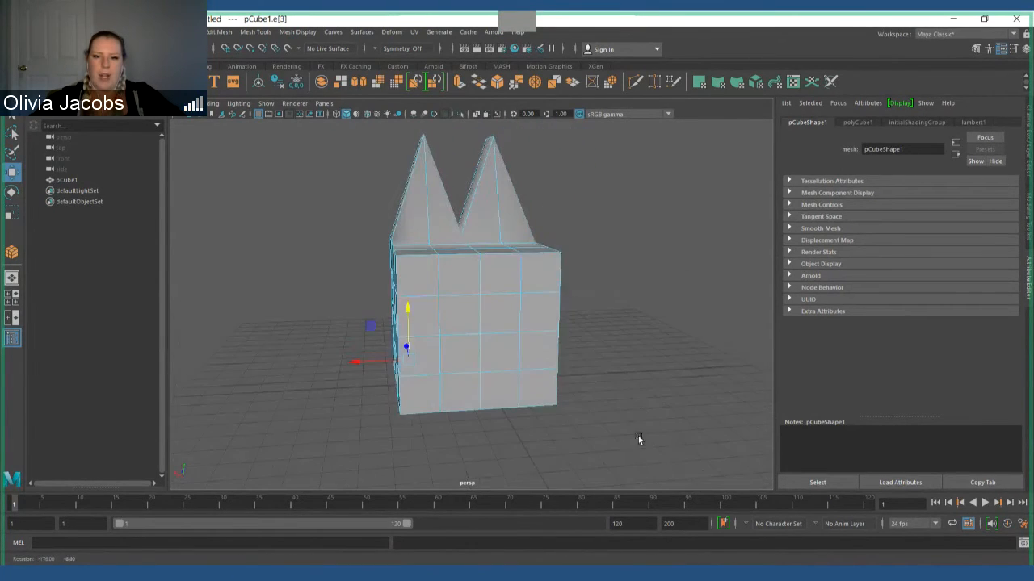
{"action": "left_click_drag", "start_coordinate": [615, 405], "coordinate": [364, 417], "text": "alt"}
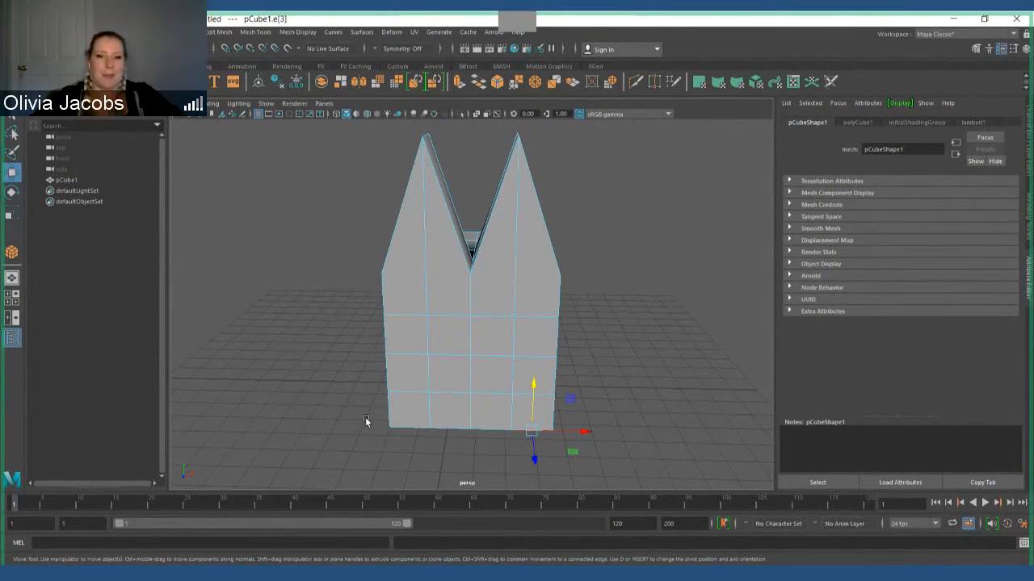
{"action": "left_click_drag", "start_coordinate": [492, 361], "coordinate": [499, 349], "text": "alt"}
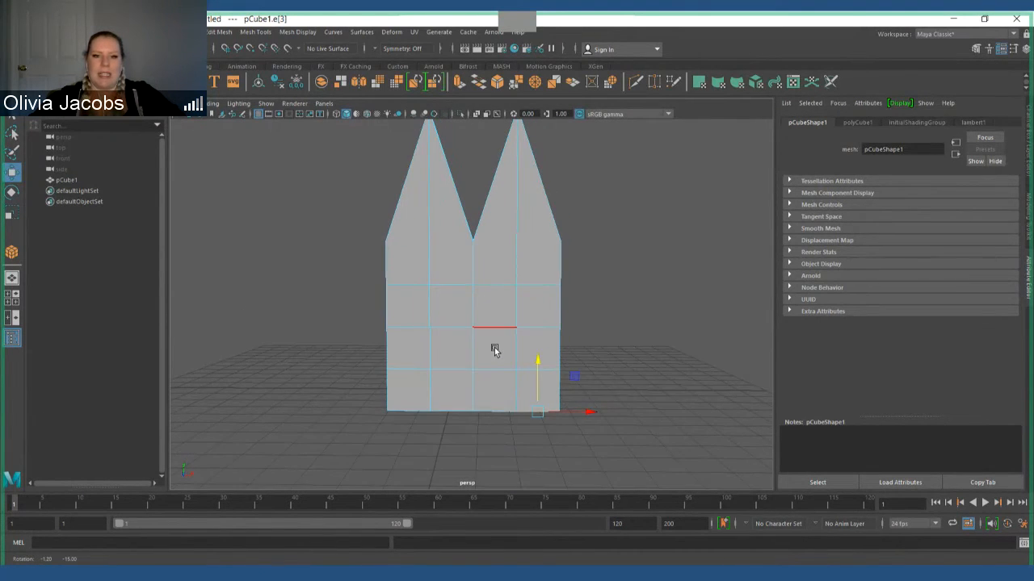
{"action": "scroll", "coordinate": [495, 349], "scroll_direction": "down", "scroll_amount": 3}
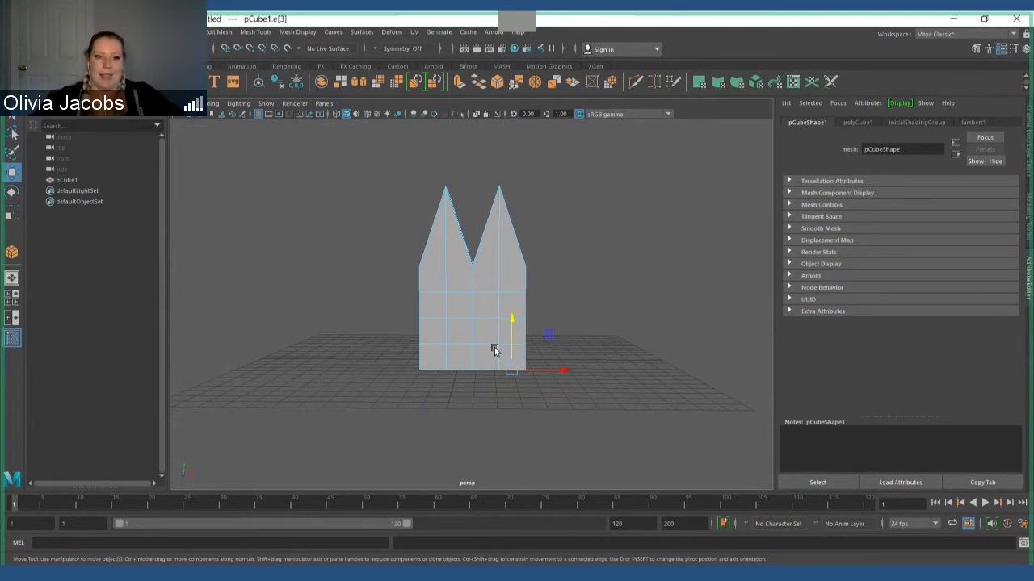
{"action": "key", "text": "ctrl+z"}
{"action": "key", "text": "ctrl+z"}
{"action": "key", "text": "ctrl+z"}
{"action": "key", "text": "ctrl+z"}
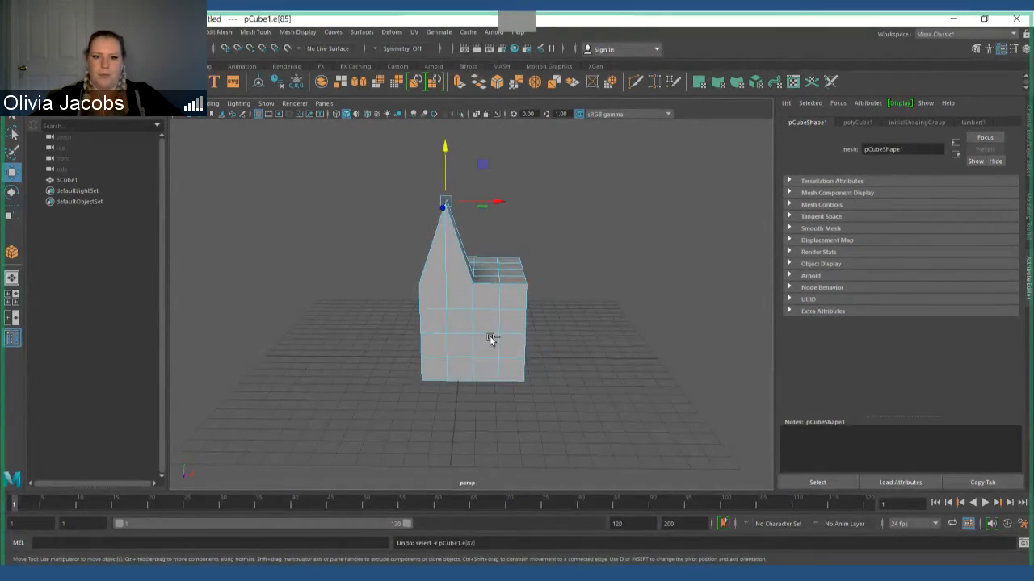
{"action": "key", "text": "ctrl+z"}
Step: Extend the edge selection along both outer lengthwise edge lines on the cube's top face
{"action": "scroll", "coordinate": [489, 332], "scroll_direction": "up", "scroll_amount": 3}
{"action": "left_click_drag", "start_coordinate": [477, 315], "coordinate": [480, 331], "text": "alt"}
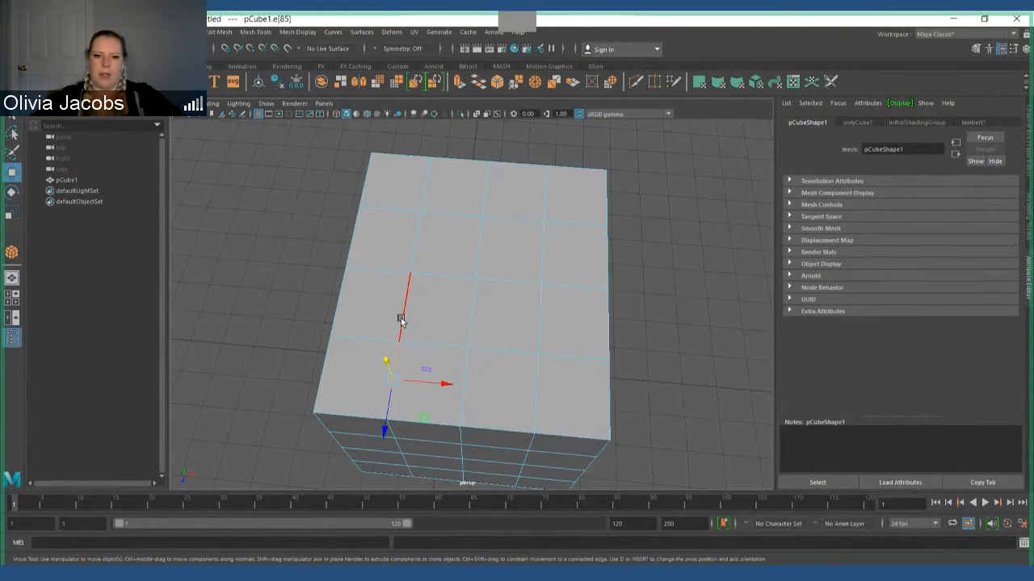
{"action": "left_click", "coordinate": [539, 316], "text": "shift"}
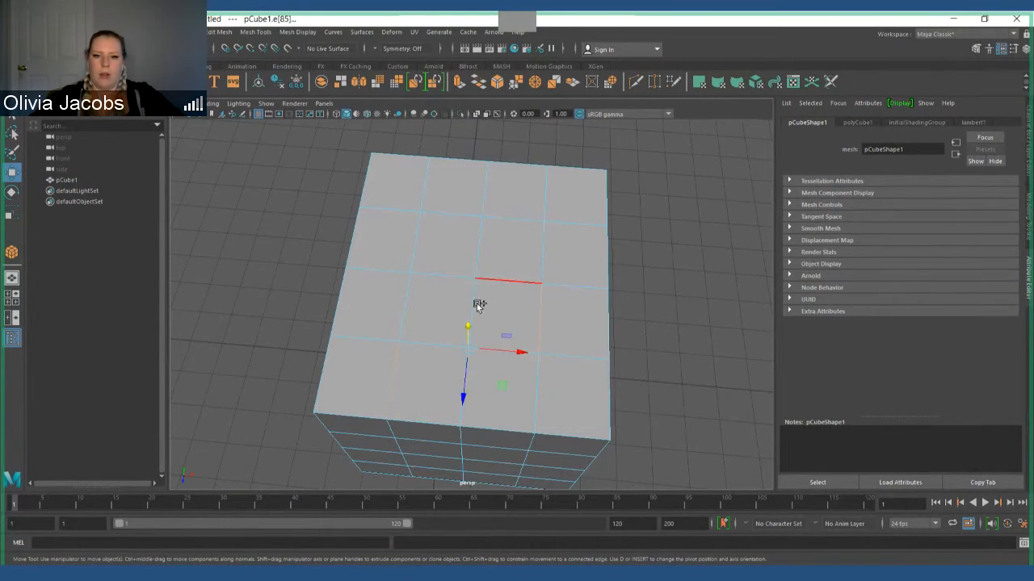
{"action": "left_click", "coordinate": [407, 303], "text": "shift"}
{"action": "left_click", "coordinate": [541, 387], "text": "shift"}
{"action": "left_click", "coordinate": [543, 254], "text": "shift"}
{"action": "left_click", "coordinate": [412, 237], "text": "shift"}
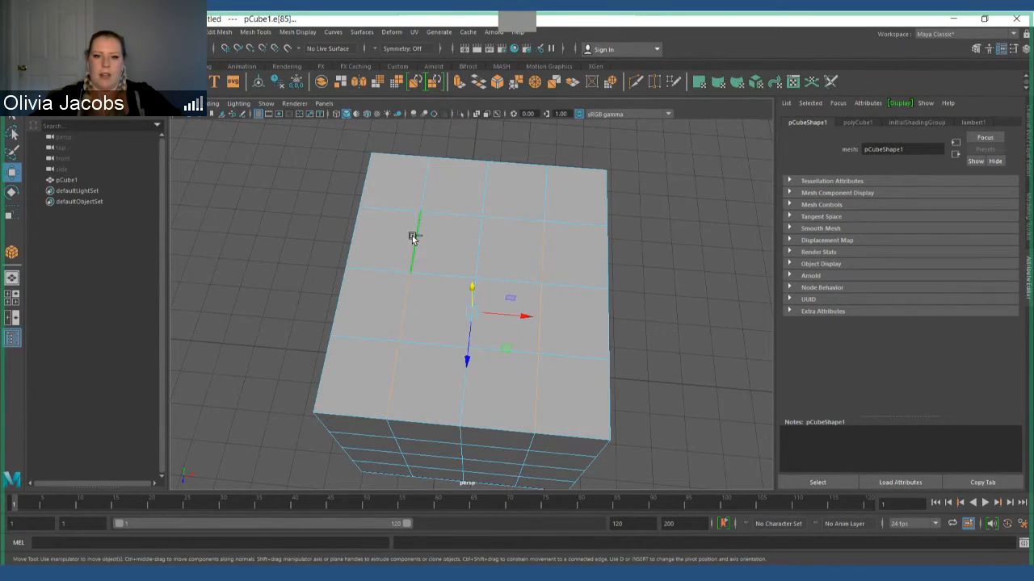
{"action": "left_click", "coordinate": [432, 174], "text": "shift"}
{"action": "scroll", "coordinate": [512, 320], "scroll_direction": "up", "scroll_amount": 3}
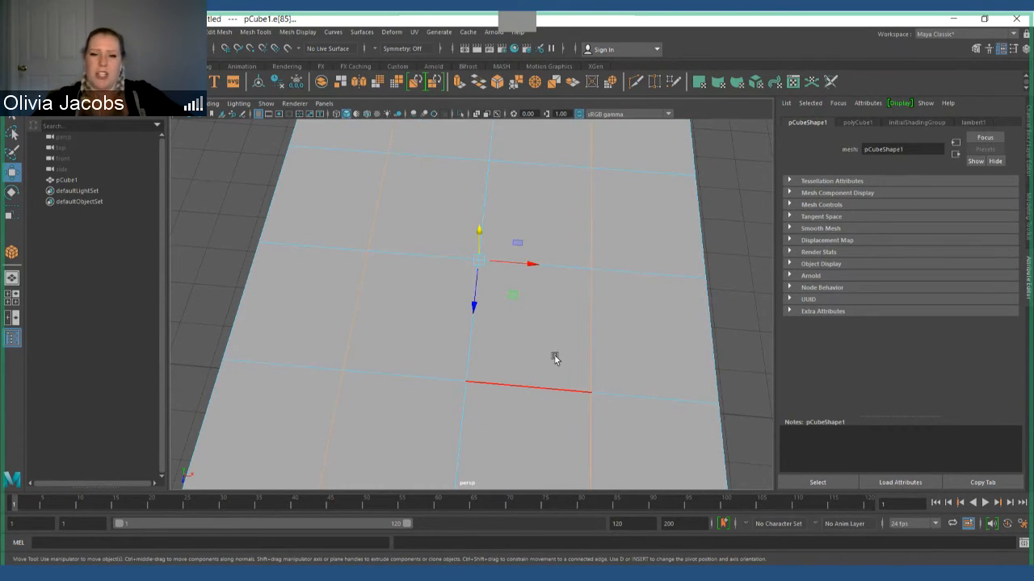
{"action": "scroll", "coordinate": [494, 337], "scroll_direction": "down", "scroll_amount": 4}
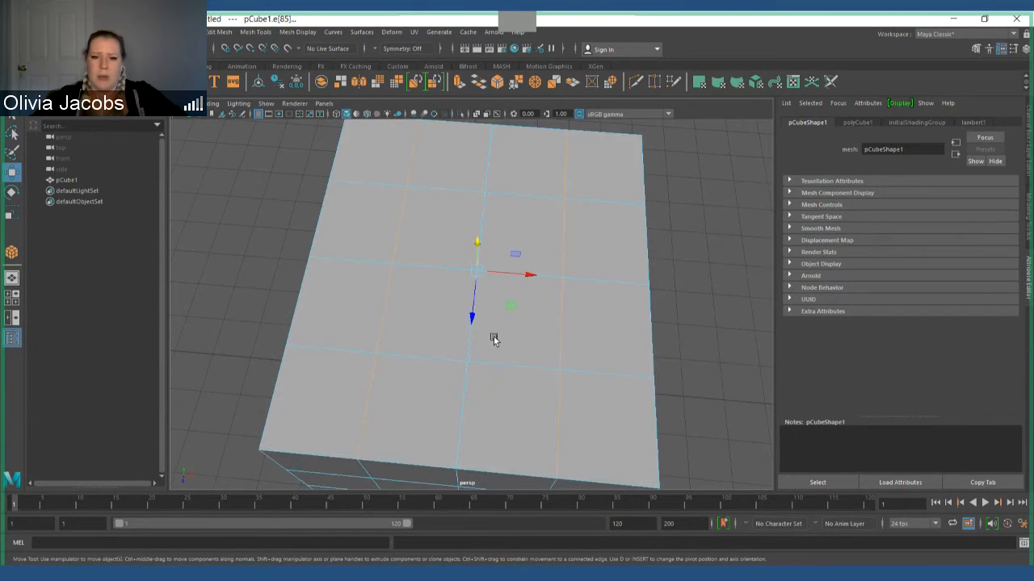
Step: Move the two selected edge lines straight up along Y to form two tall parallel ridges
{"action": "left_click_drag", "start_coordinate": [500, 379], "coordinate": [509, 295], "text": "alt"}
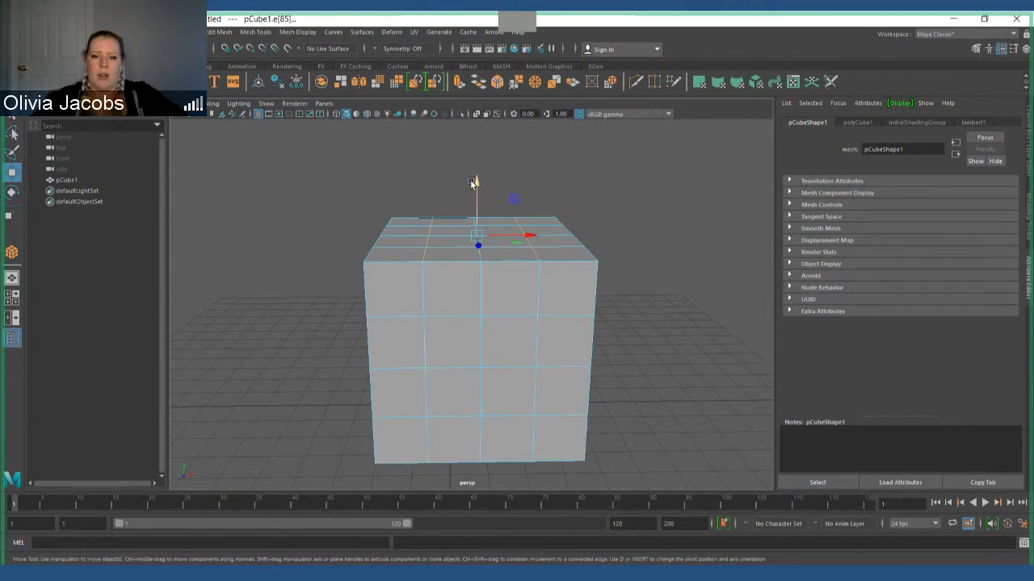
{"action": "left_click_drag", "start_coordinate": [470, 179], "coordinate": [501, 248]}
{"action": "scroll", "coordinate": [500, 189], "scroll_direction": "down", "scroll_amount": 5}
{"action": "left_click_drag", "start_coordinate": [474, 360], "coordinate": [609, 370], "text": "alt"}
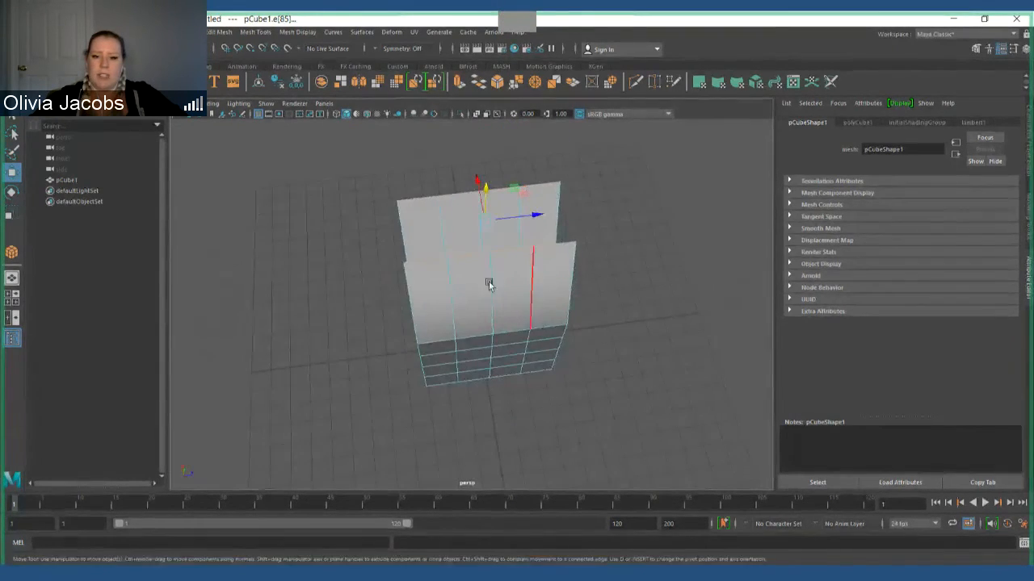
Step: Select one matching inner edge segment on each ridge and move them down to cut notches
{"action": "left_click", "coordinate": [476, 257]}
{"action": "left_click", "coordinate": [468, 195], "text": "shift"}
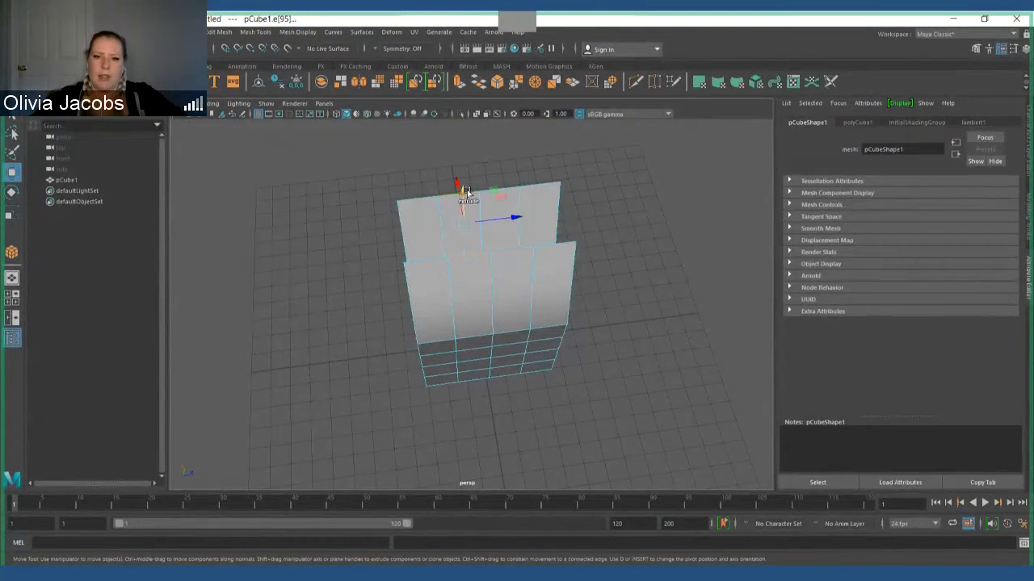
{"action": "left_click_drag", "start_coordinate": [489, 275], "coordinate": [463, 223], "text": "alt"}
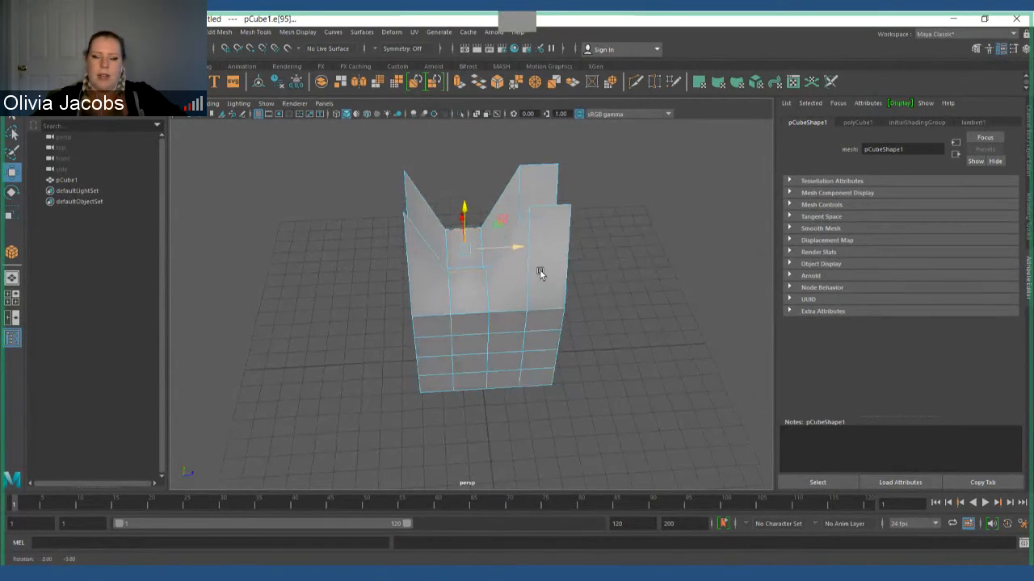
{"action": "left_click_drag", "start_coordinate": [534, 272], "coordinate": [540, 272]}
Step: Clear the edge selection and examine the notched ridges on the cube from several sides
{"action": "left_click_drag", "start_coordinate": [540, 272], "coordinate": [401, 260], "text": "alt"}
{"action": "left_click", "coordinate": [546, 386]}
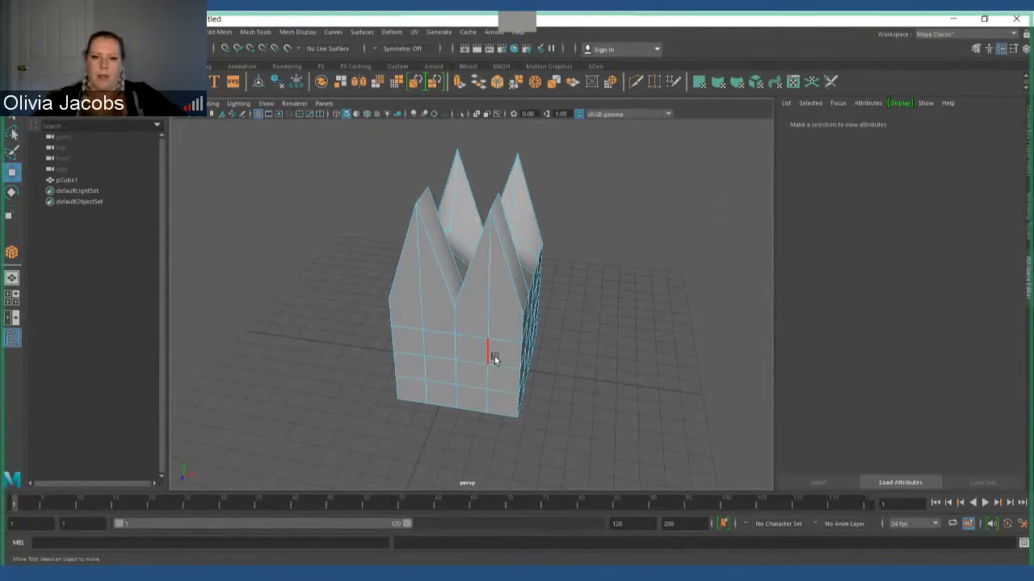
{"action": "left_click", "coordinate": [490, 354]}
{"action": "left_click_drag", "start_coordinate": [626, 388], "coordinate": [517, 388], "text": "alt"}
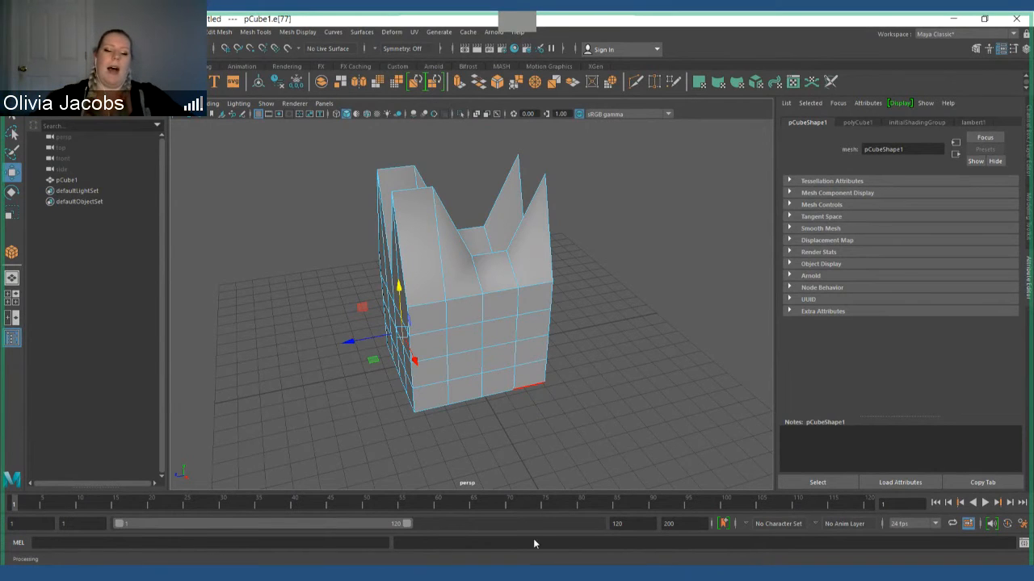
{"action": "left_click_drag", "start_coordinate": [374, 282], "coordinate": [432, 283], "text": "alt"}
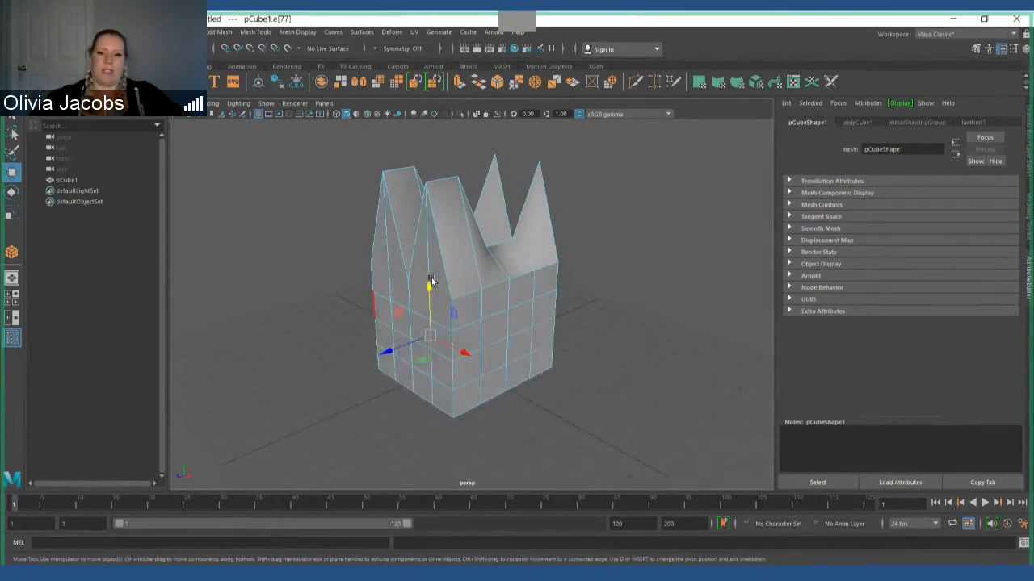
{"action": "left_click_drag", "start_coordinate": [468, 342], "coordinate": [492, 342], "text": "alt"}
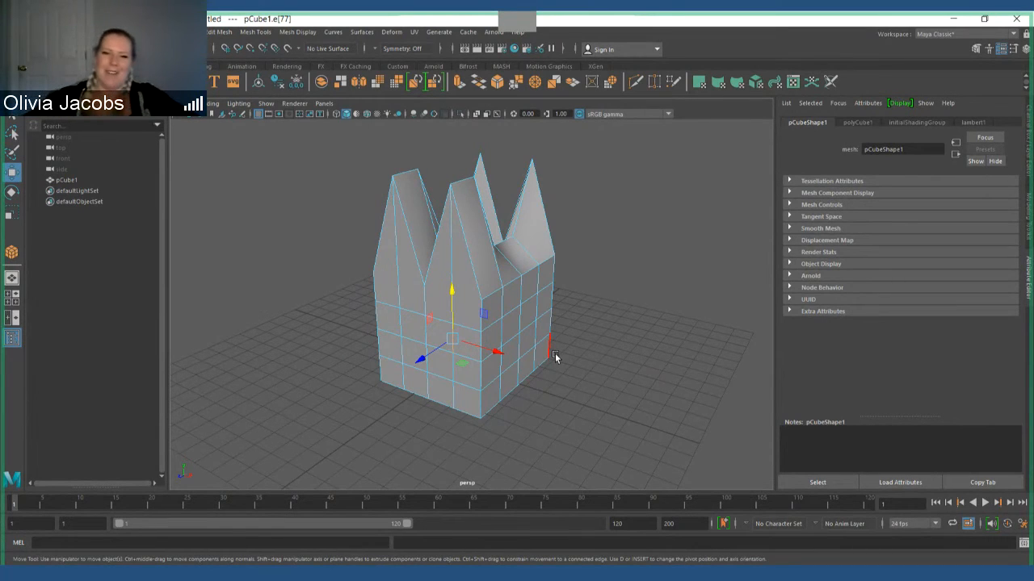
{"action": "left_click", "coordinate": [641, 391]}
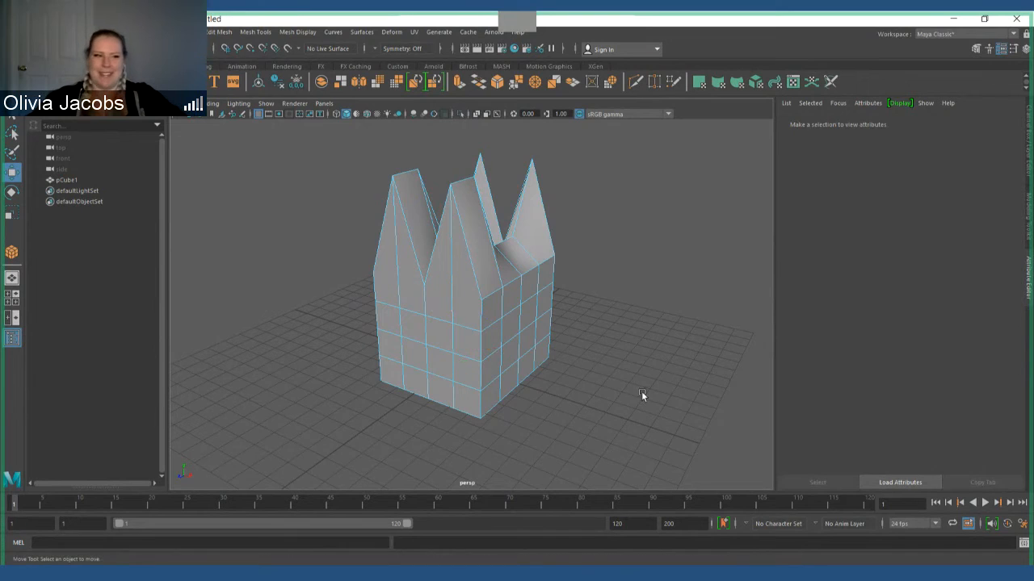
{"action": "left_click_drag", "start_coordinate": [641, 391], "coordinate": [556, 361], "text": "alt"}
Step: Undo the notches and the raised ridges to restore the cube's flat top
{"action": "key", "text": "ctrl+z"}
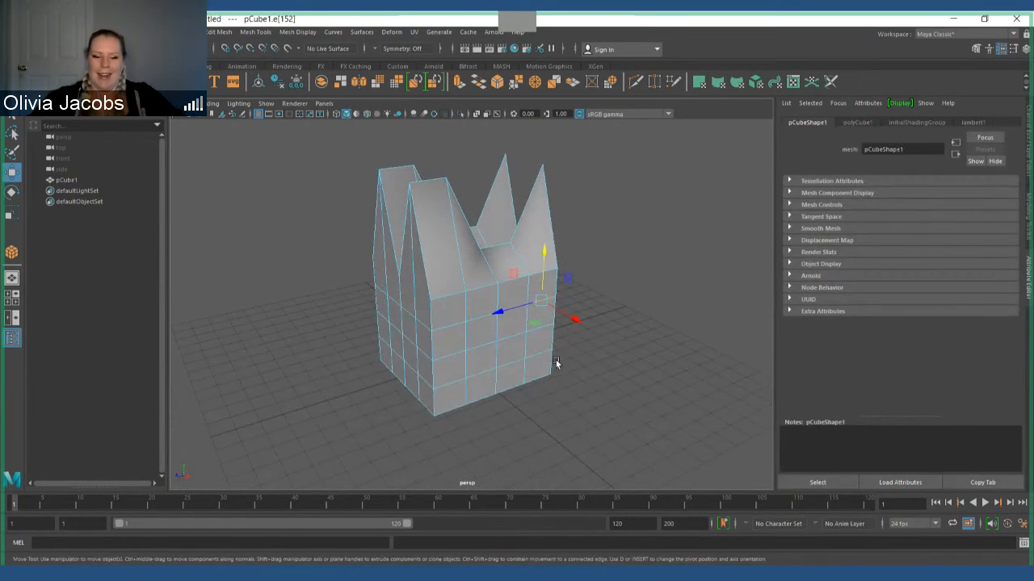
{"action": "key", "text": "ctrl+z"}
{"action": "key", "text": "ctrl+z"}
{"action": "key", "text": "ctrl+z"}
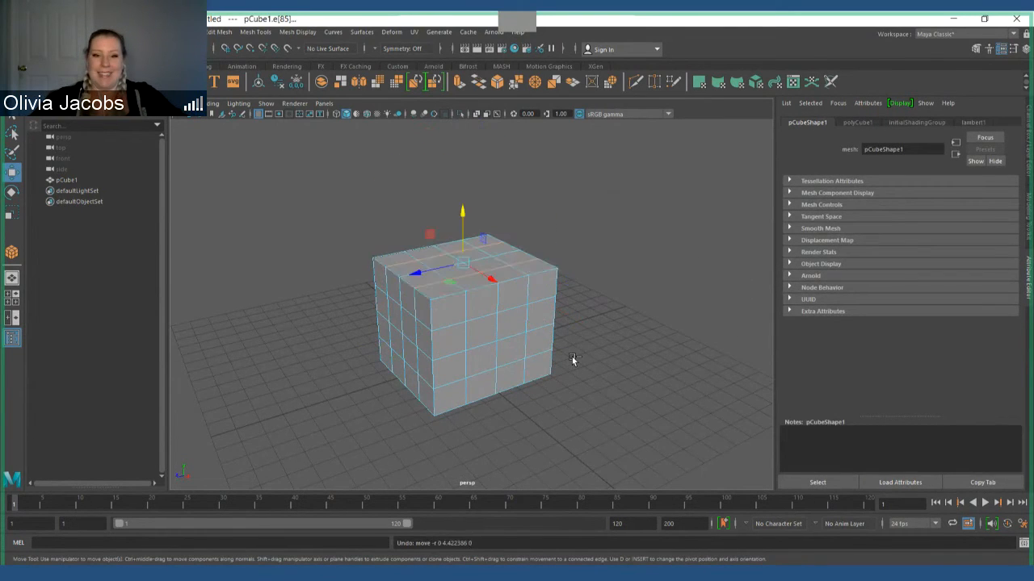
{"action": "key", "text": "d"}
{"action": "left_click_drag", "start_coordinate": [478, 390], "coordinate": [513, 355], "text": "alt"}
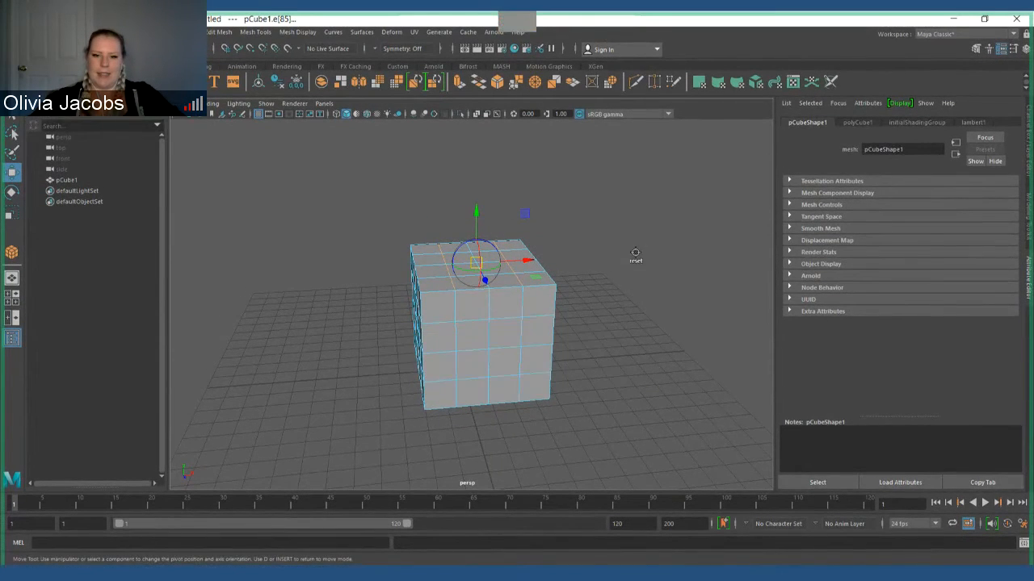
{"action": "right_click", "coordinate": [602, 295]}
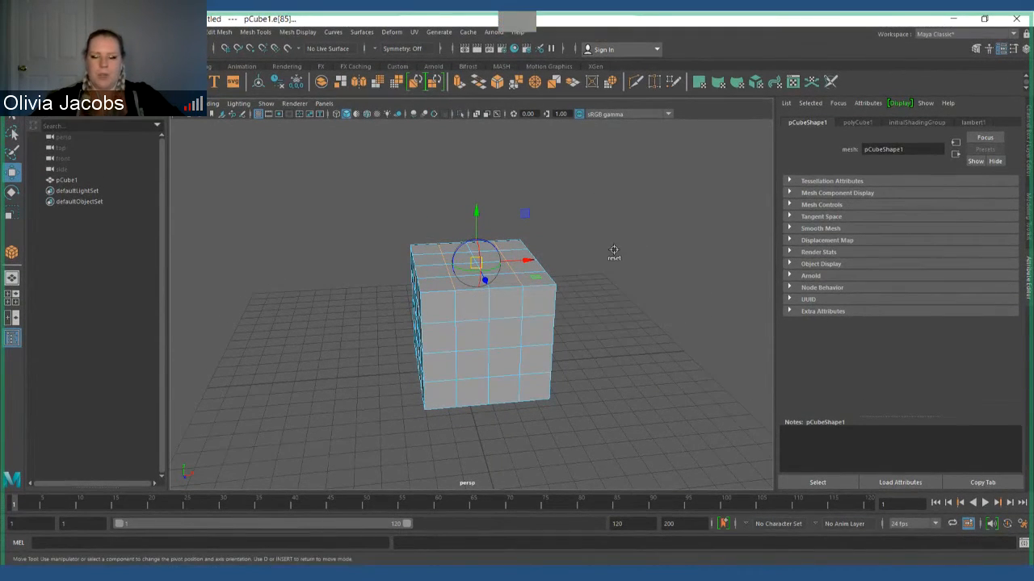
{"action": "key", "text": "d"}
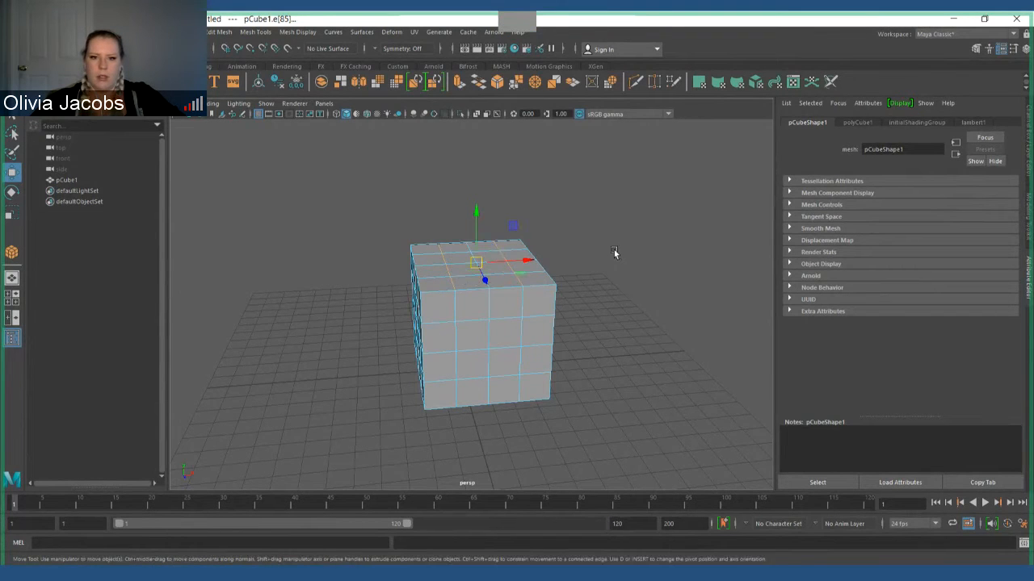
Step: Switch the cube to vertex selection mode
{"action": "right_click", "coordinate": [614, 253]}
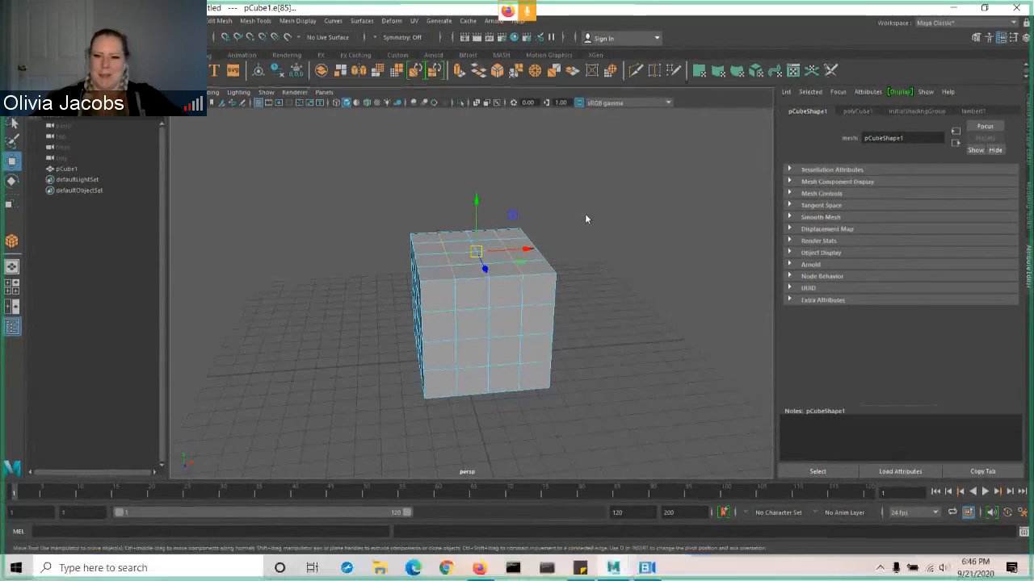
{"action": "right_click", "coordinate": [585, 226]}
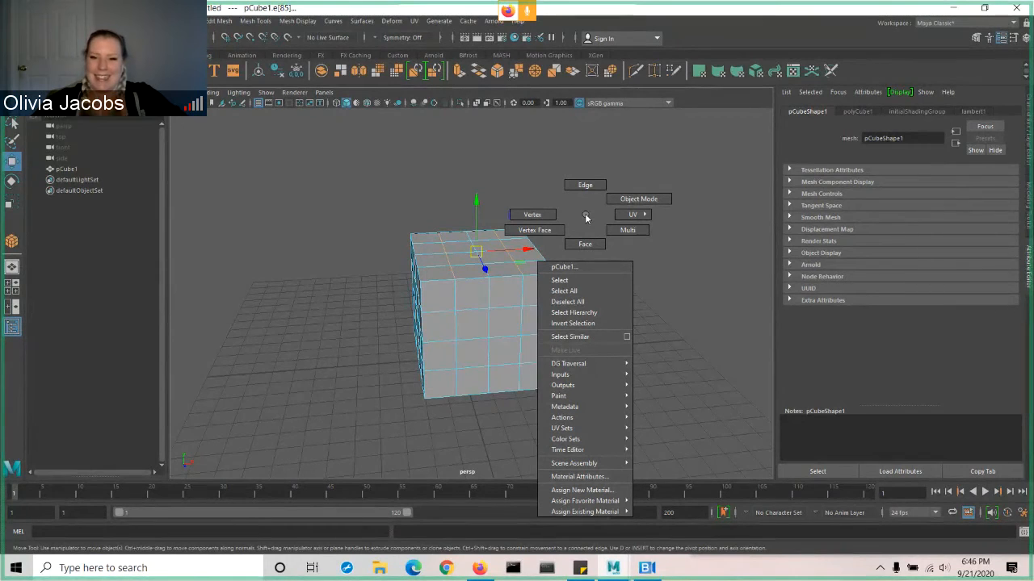
{"action": "left_click", "coordinate": [540, 216]}
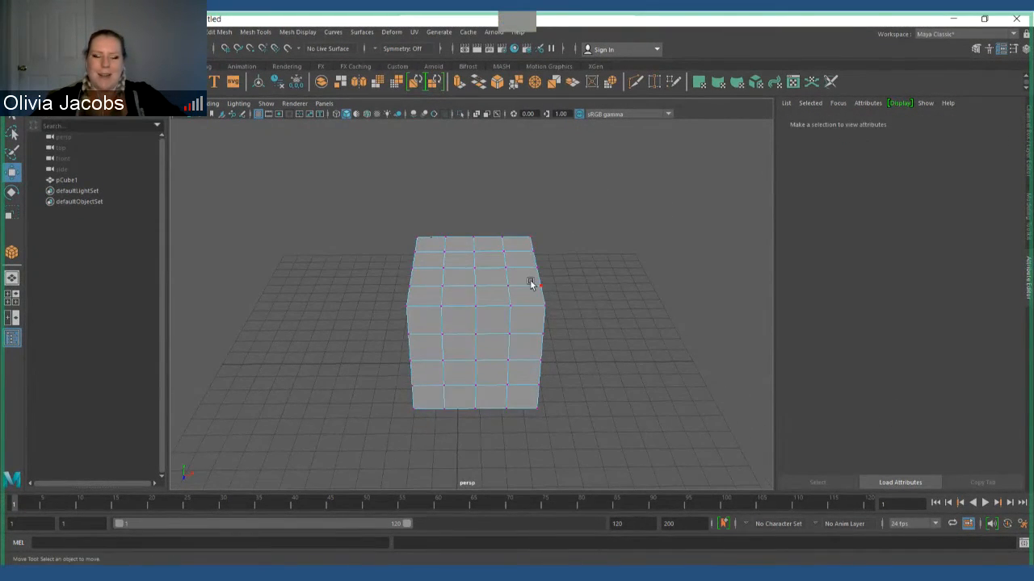
Step: Pull the middle vertex of the second row from the front of the cube's top upward into a spike, and deselect it
{"action": "scroll", "coordinate": [530, 283], "scroll_direction": "up", "scroll_amount": 5}
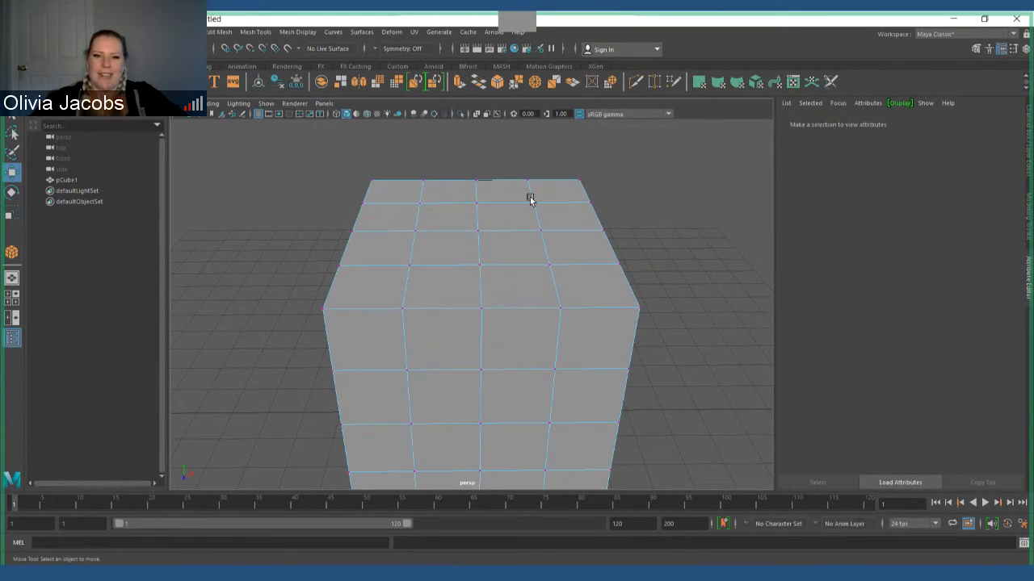
{"action": "left_click", "coordinate": [479, 265]}
{"action": "scroll", "coordinate": [533, 285], "scroll_direction": "down", "scroll_amount": 8}
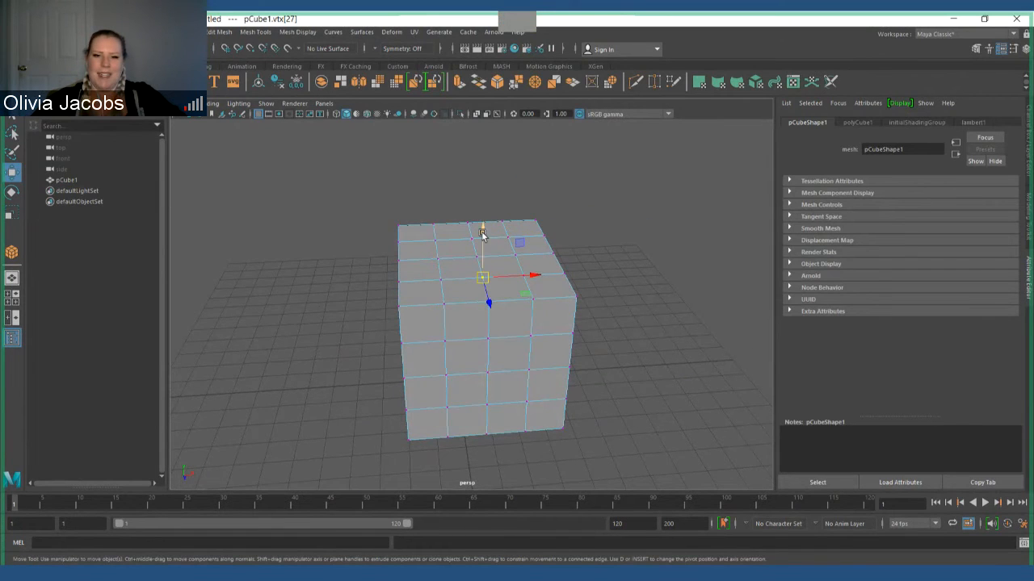
{"action": "left_click_drag", "start_coordinate": [481, 234], "coordinate": [485, 180]}
{"action": "left_click_drag", "start_coordinate": [480, 351], "coordinate": [527, 299], "text": "alt"}
{"action": "left_click", "coordinate": [527, 316]}
{"action": "left_click", "coordinate": [375, 209]}
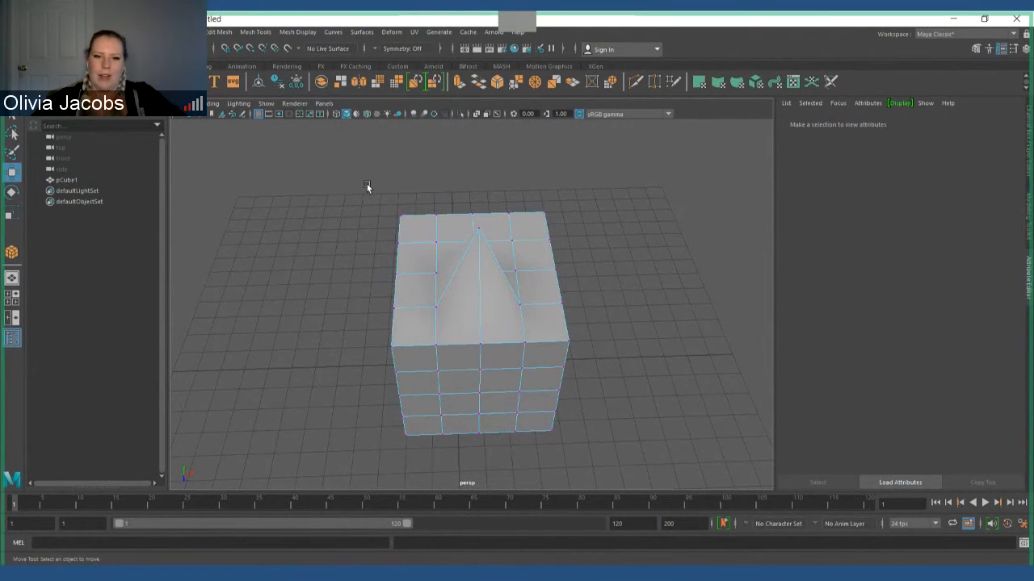
Step: Box-select the vertices across the two rearmost rows of the cube's top
{"action": "left_click_drag", "start_coordinate": [366, 184], "coordinate": [562, 266]}
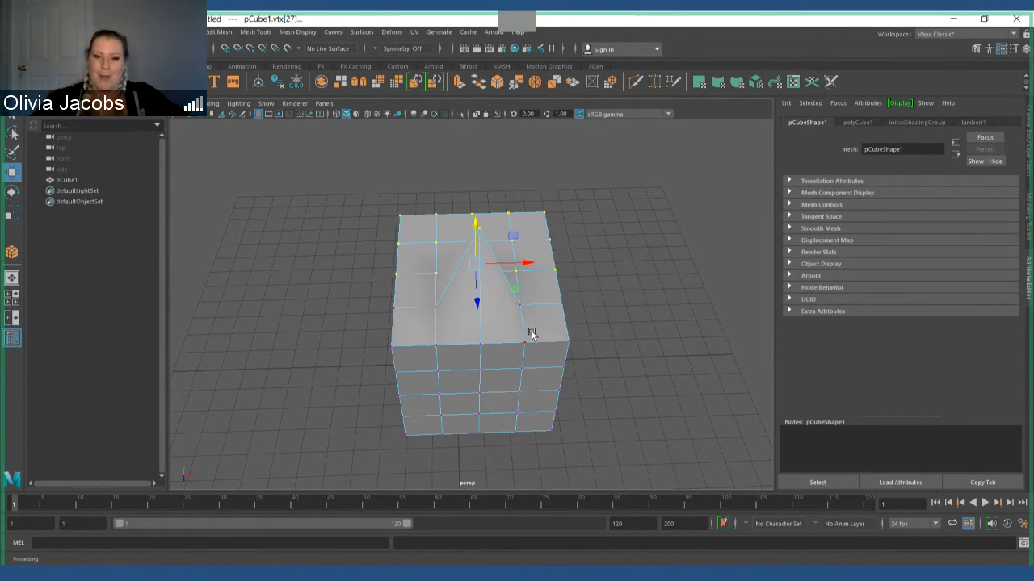
{"action": "left_click_drag", "start_coordinate": [524, 309], "coordinate": [577, 341], "text": "alt"}
{"action": "left_click", "coordinate": [580, 366]}
{"action": "left_click_drag", "start_coordinate": [387, 186], "coordinate": [608, 258]}
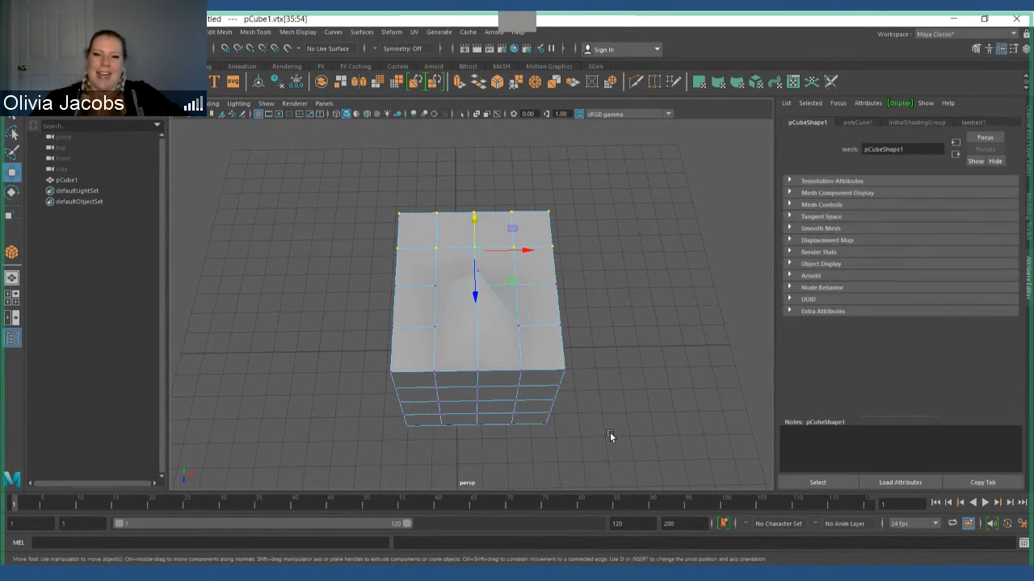
Step: Pull the selected vertices of the cube's two rearmost rows outward to form an overhang at the back
{"action": "left_click_drag", "start_coordinate": [609, 432], "coordinate": [761, 402], "text": "alt"}
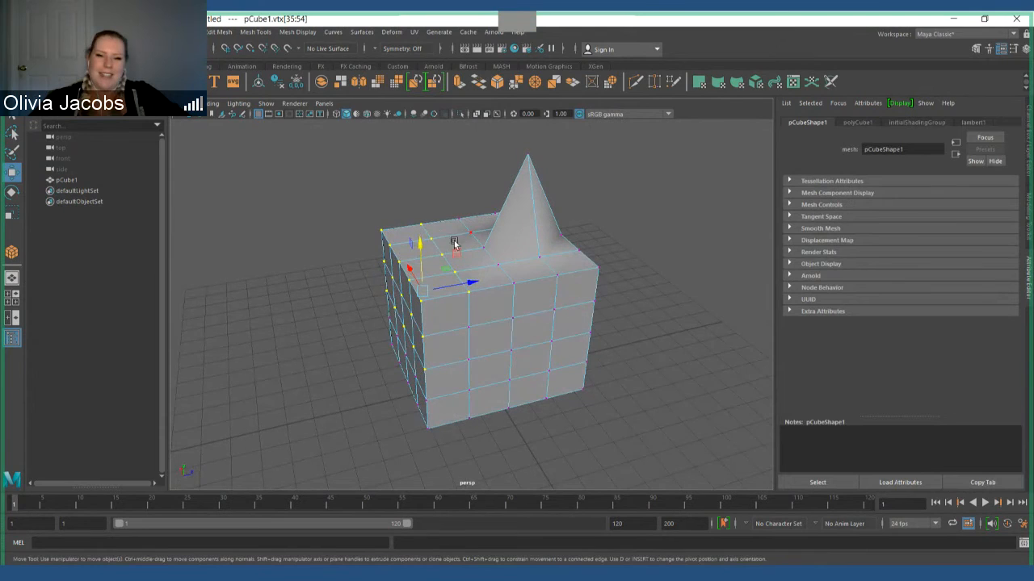
{"action": "left_click_drag", "start_coordinate": [468, 286], "coordinate": [384, 296]}
{"action": "left_click_drag", "start_coordinate": [385, 296], "coordinate": [390, 369], "text": "alt"}
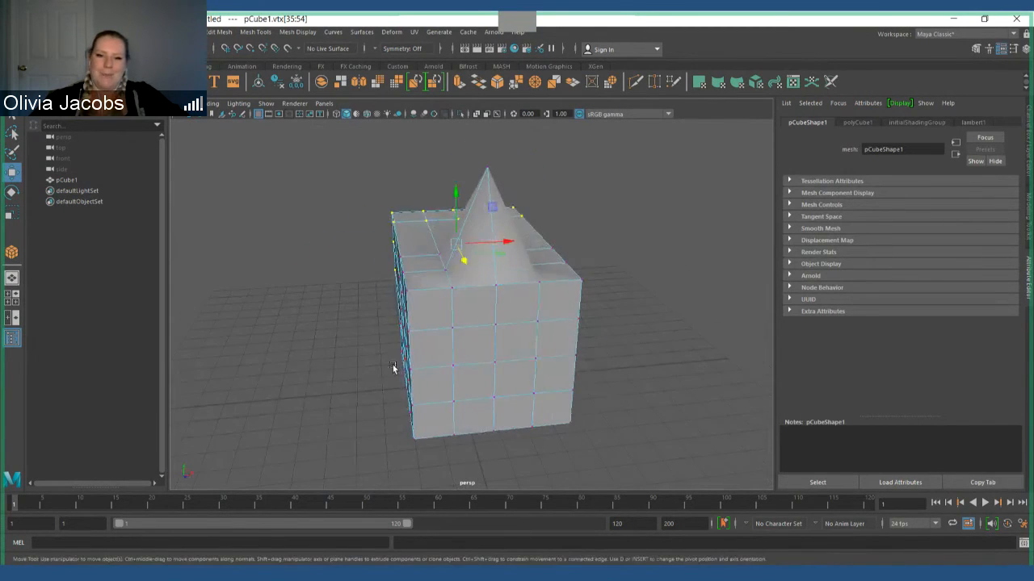
Step: Clear the vertex selection and return the cube to object mode
{"action": "left_click", "coordinate": [536, 359]}
{"action": "scroll", "coordinate": [582, 369], "scroll_direction": "down", "scroll_amount": 2}
{"action": "left_click_drag", "start_coordinate": [638, 381], "coordinate": [589, 373], "text": "alt"}
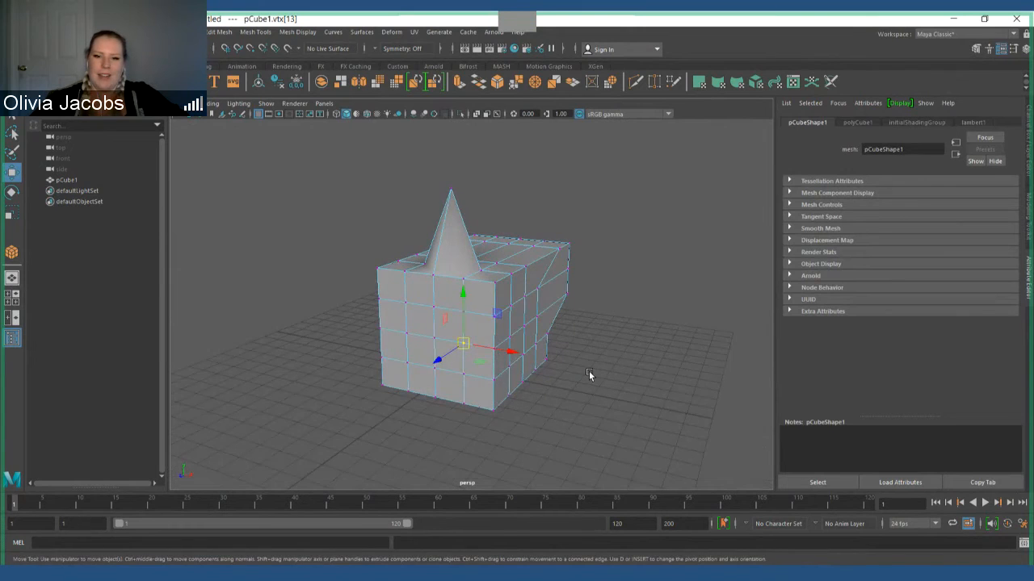
{"action": "key", "text": "q"}
{"action": "left_click", "coordinate": [588, 373]}
{"action": "right_click", "coordinate": [591, 288]}
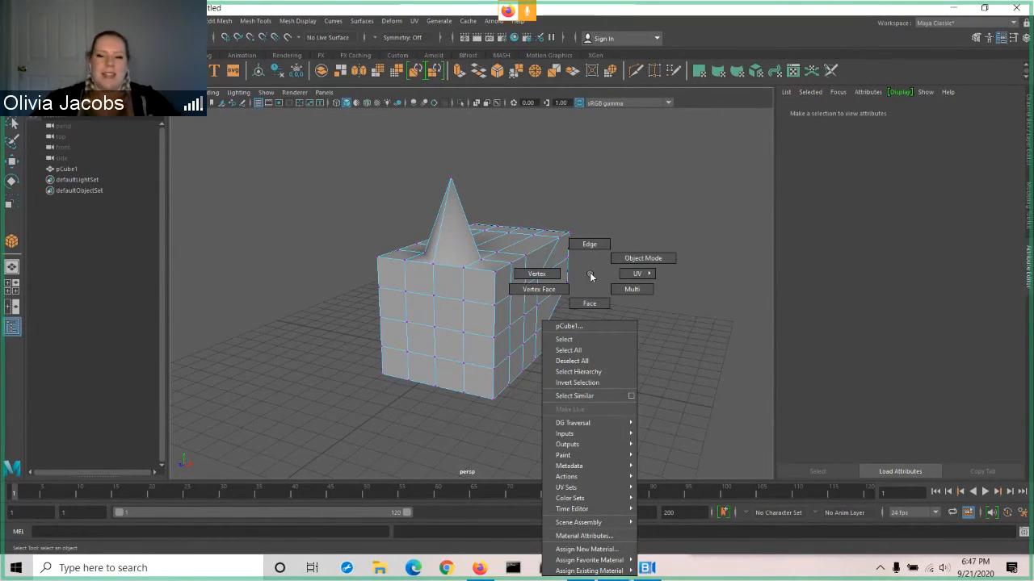
{"action": "left_click", "coordinate": [590, 274]}
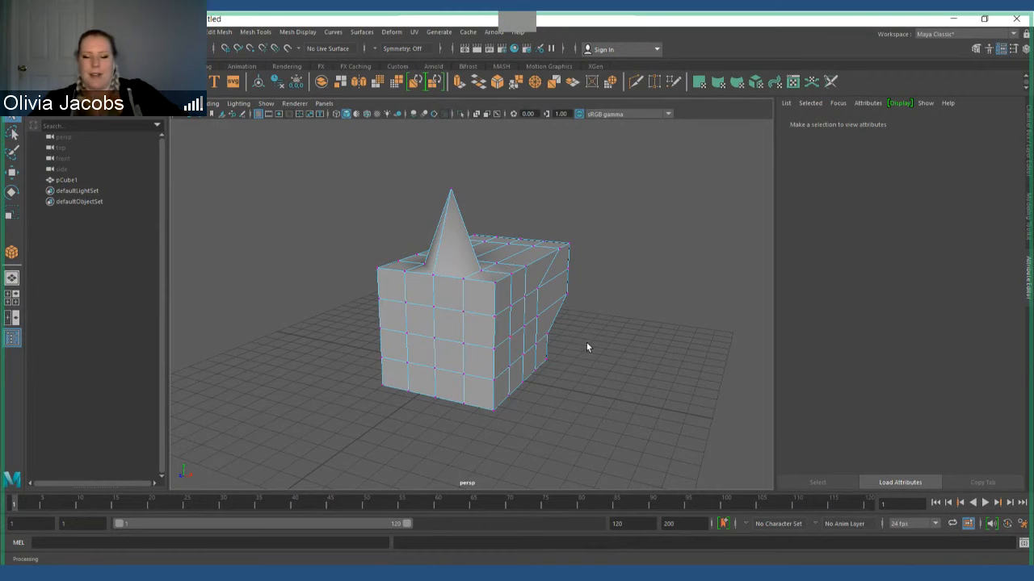
{"action": "right_click", "coordinate": [625, 256]}
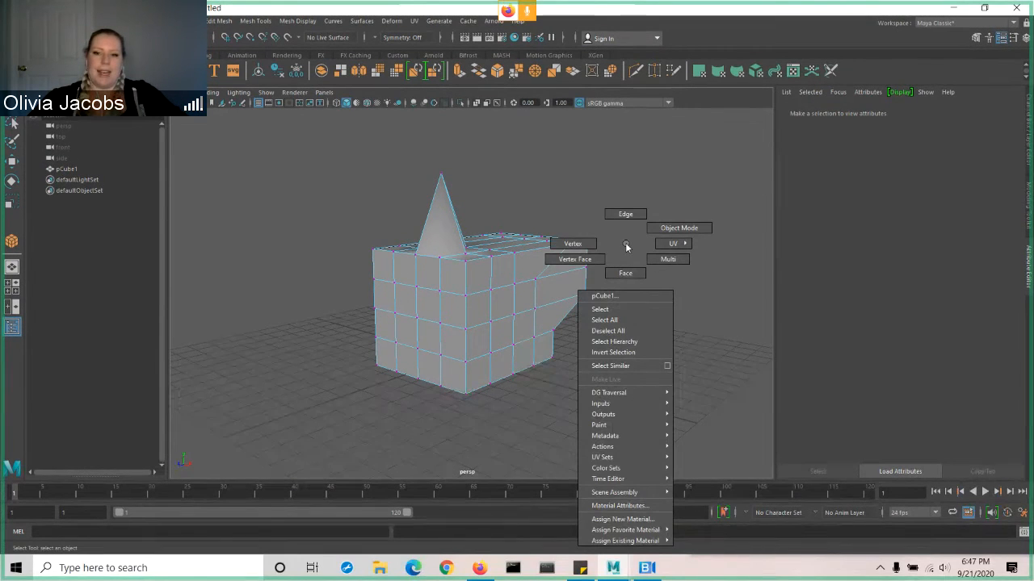
{"action": "left_click", "coordinate": [682, 229]}
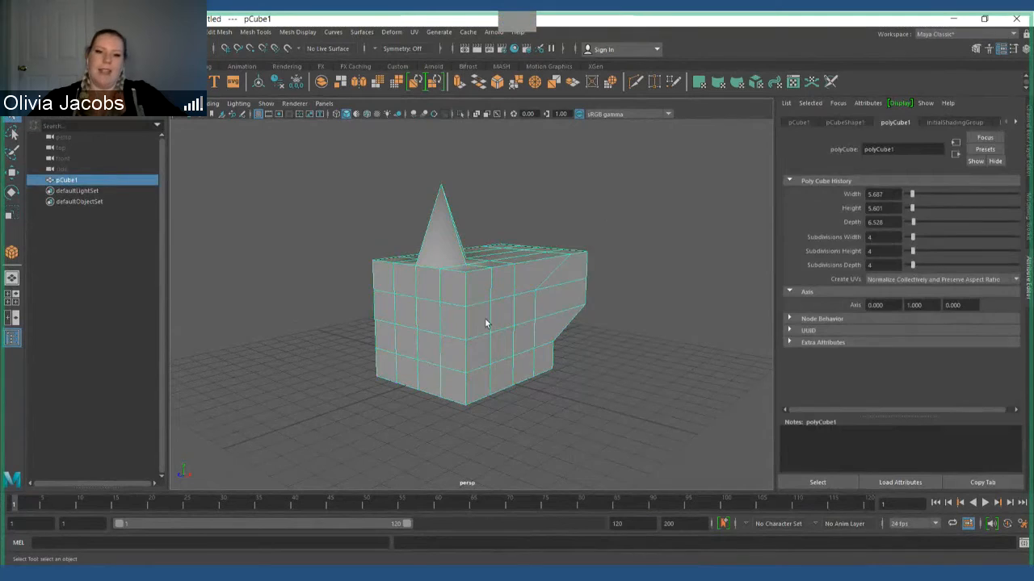
Step: Shift the whole spiked cube slightly within its XY plane, and delete it
{"action": "key", "text": "w"}
{"action": "left_click", "coordinate": [509, 275]}
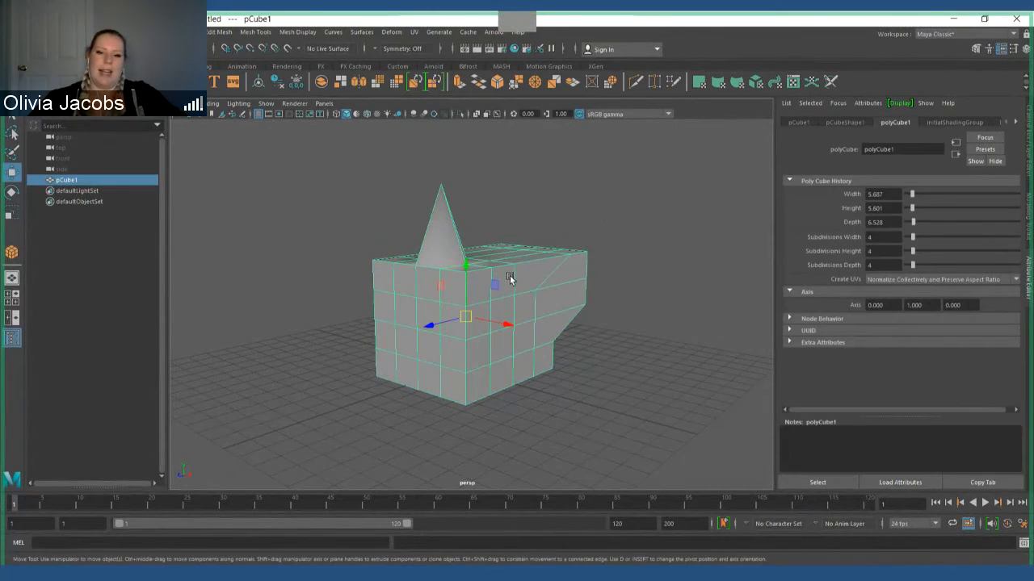
{"action": "left_click_drag", "start_coordinate": [471, 319], "coordinate": [486, 275]}
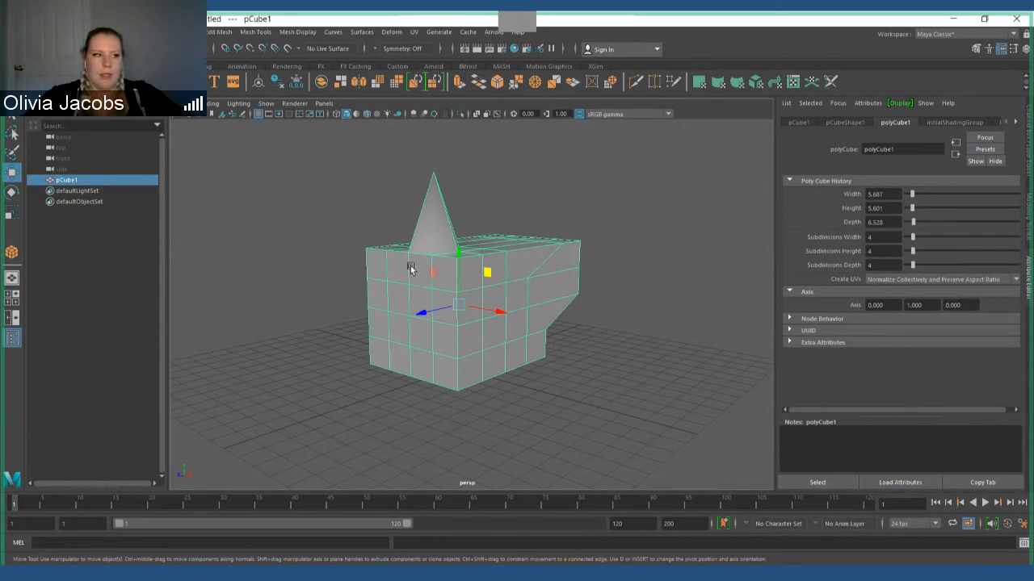
{"action": "key", "text": "Delete"}
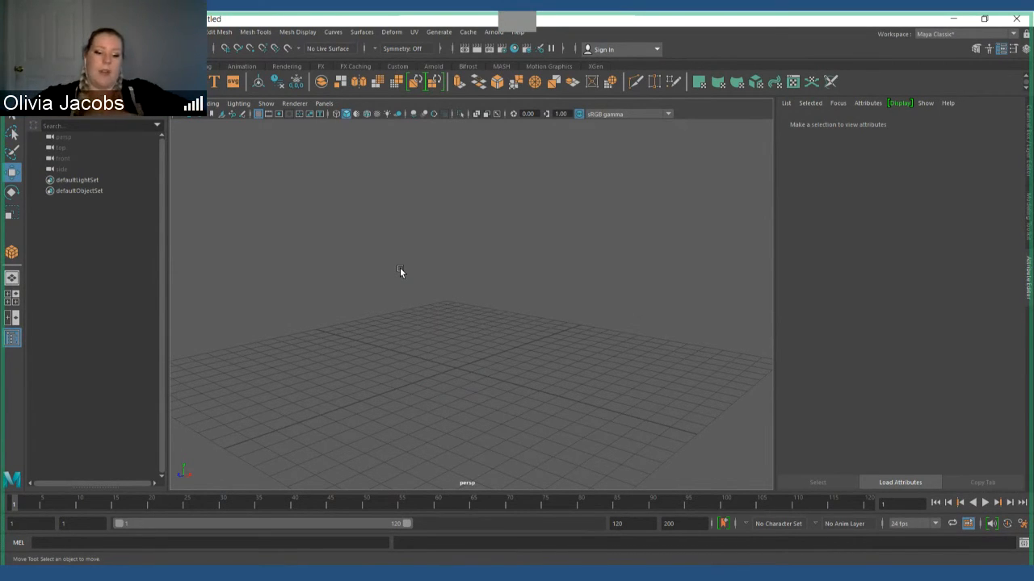
Step: Create a polygon cylinder standing near the grid's centre, about 1.17 in radius and 11.48 high
{"action": "left_click_drag", "start_coordinate": [396, 280], "coordinate": [496, 368], "text": "alt"}
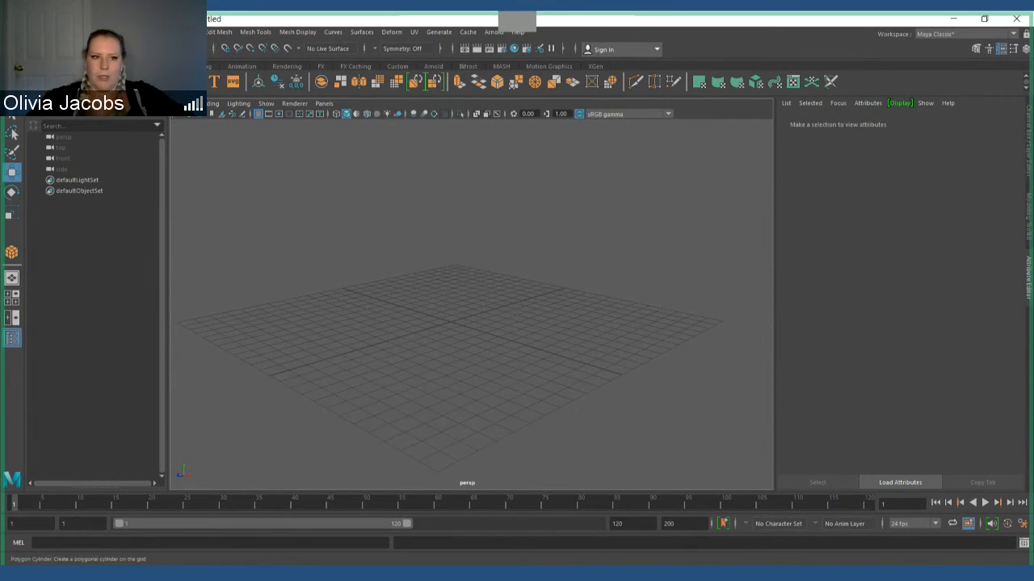
{"action": "left_click", "coordinate": [11, 252]}
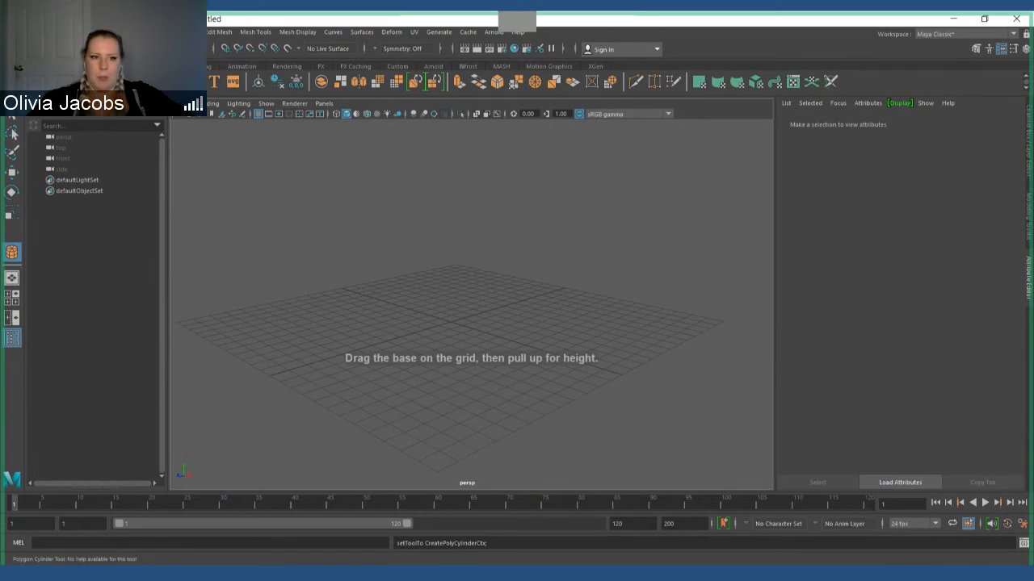
{"action": "left_click_drag", "start_coordinate": [450, 324], "coordinate": [458, 125]}
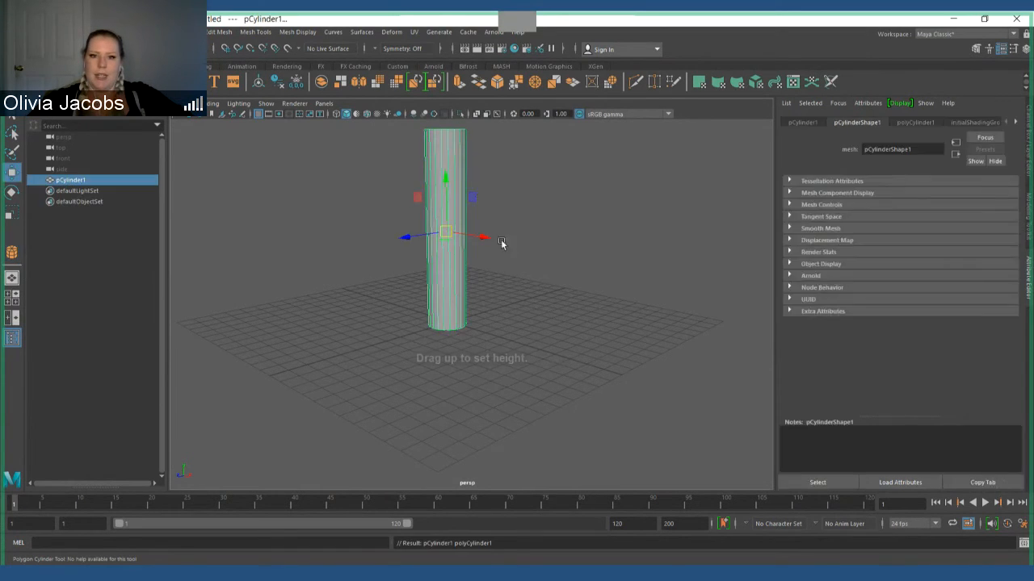
{"action": "scroll", "coordinate": [512, 248], "scroll_direction": "up", "scroll_amount": 3}
{"action": "middle_click_drag", "start_coordinate": [513, 272], "coordinate": [522, 307], "text": "alt"}
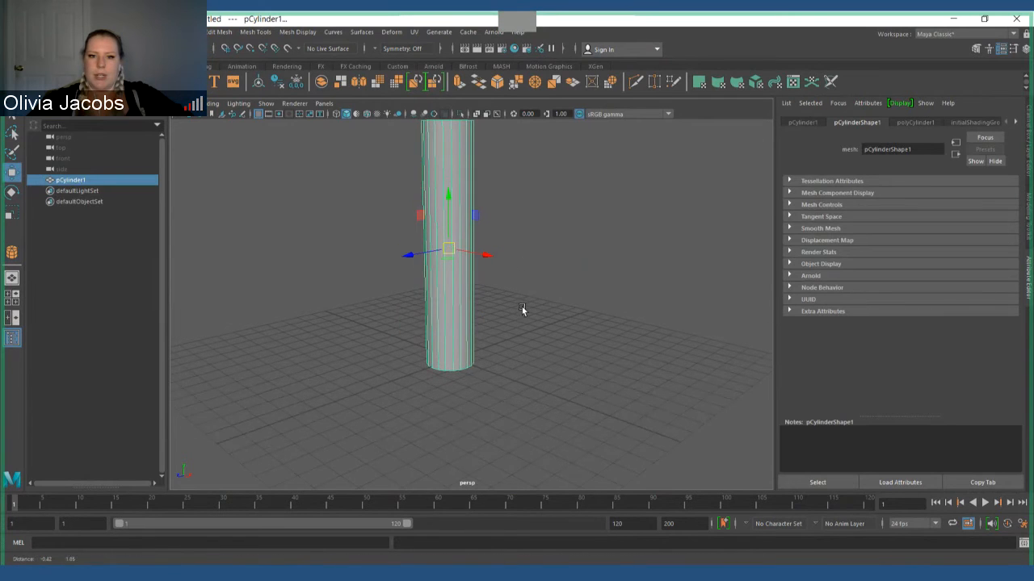
Step: Show the cylinder's transform channels and set its Rotate X to 90
{"action": "left_click", "coordinate": [1024, 49]}
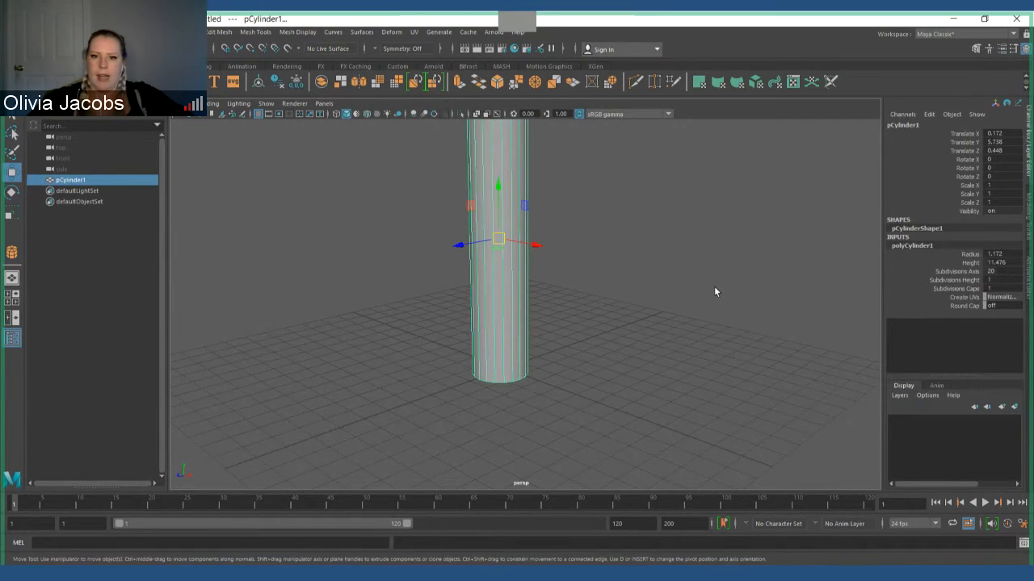
{"action": "right_click_drag", "start_coordinate": [714, 287], "coordinate": [570, 362], "text": "alt"}
{"action": "left_click", "coordinate": [1008, 187]}
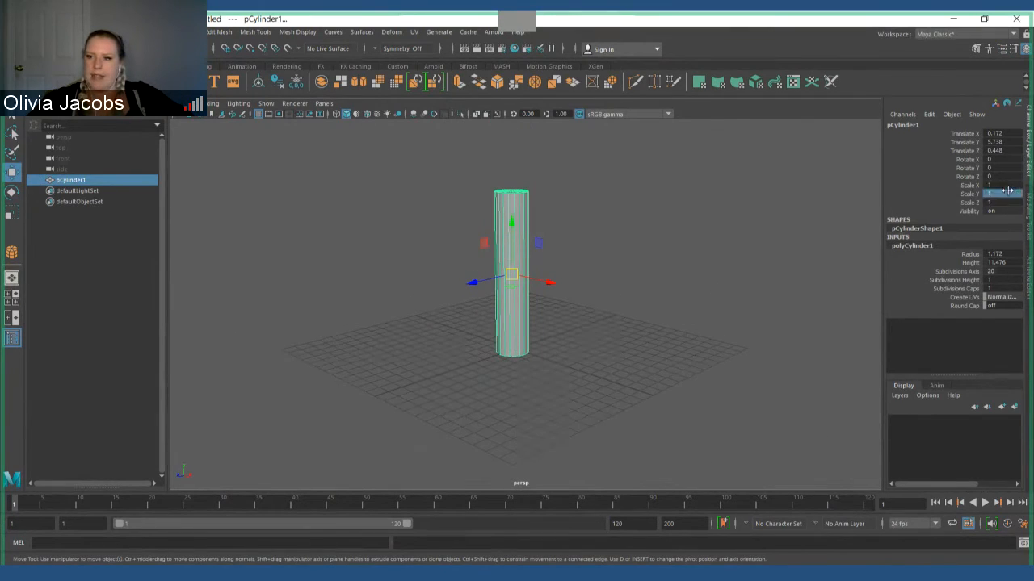
{"action": "double_click", "coordinate": [1002, 184]}
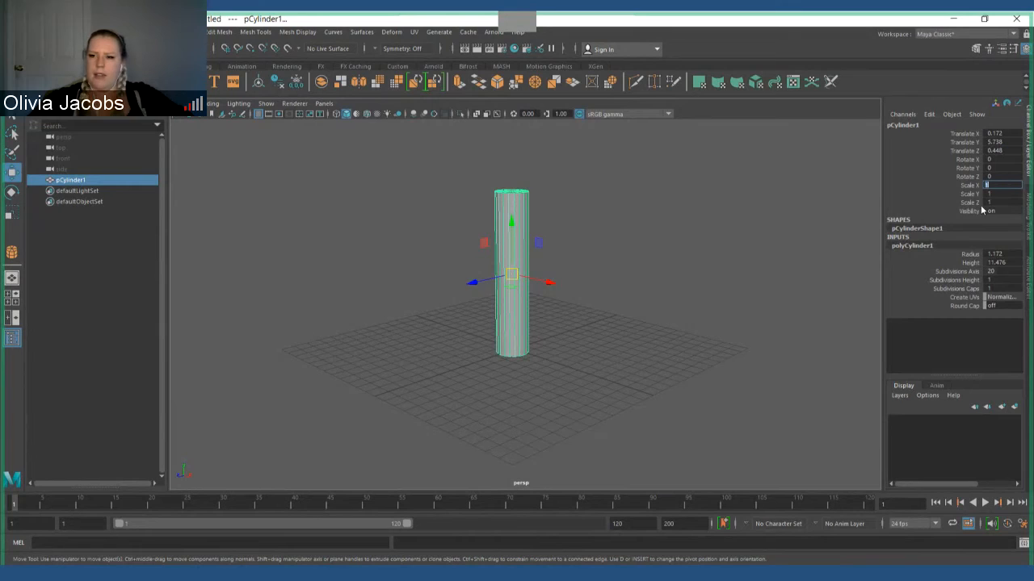
{"action": "double_click", "coordinate": [1001, 158]}
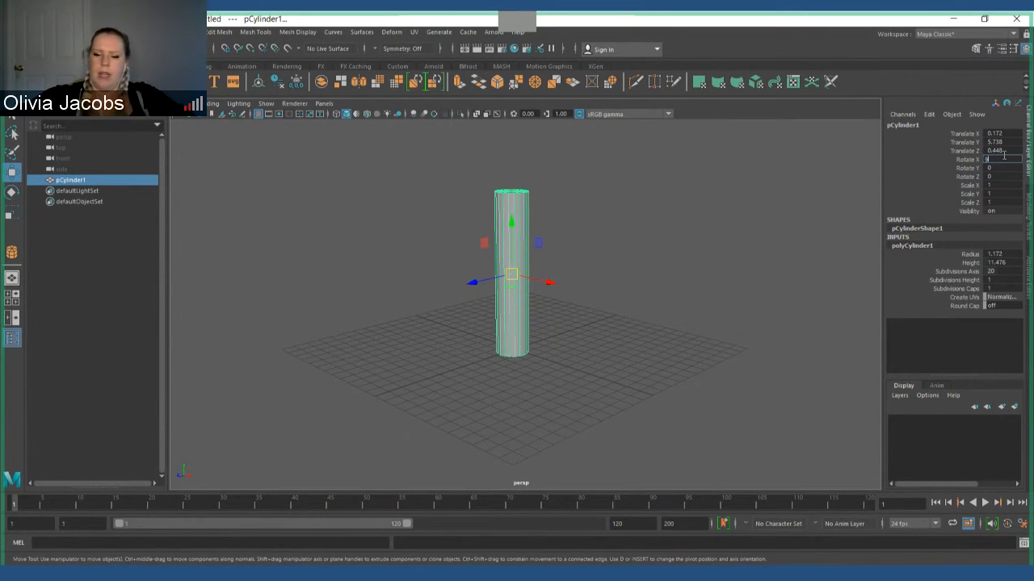
{"action": "type", "text": "90"}
{"action": "key", "text": "Return"}
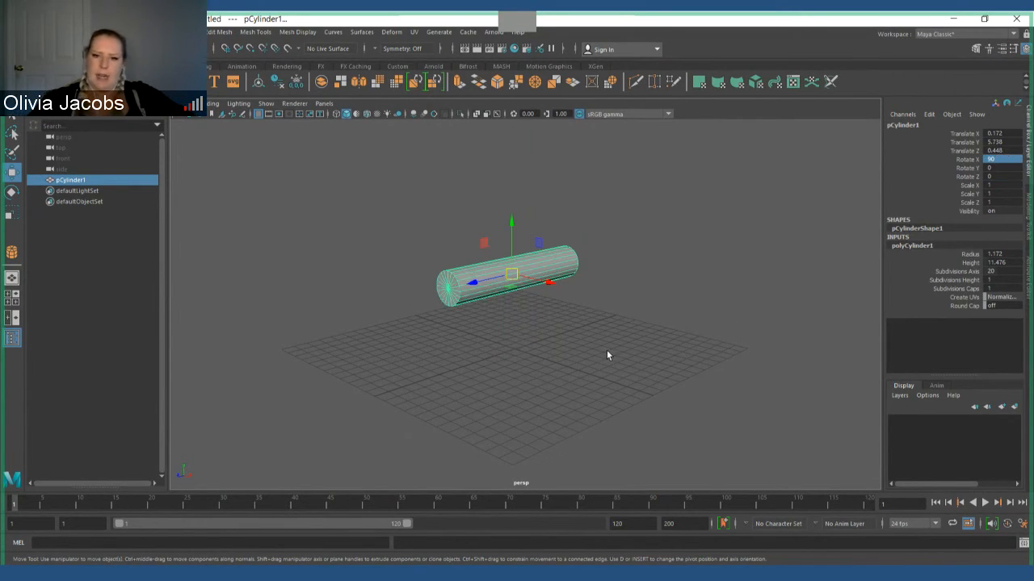
Step: Rotate the lying cylinder about the vertical axis to a Rotate Y of about -41.7
{"action": "left_click_drag", "start_coordinate": [607, 355], "coordinate": [584, 352], "text": "alt"}
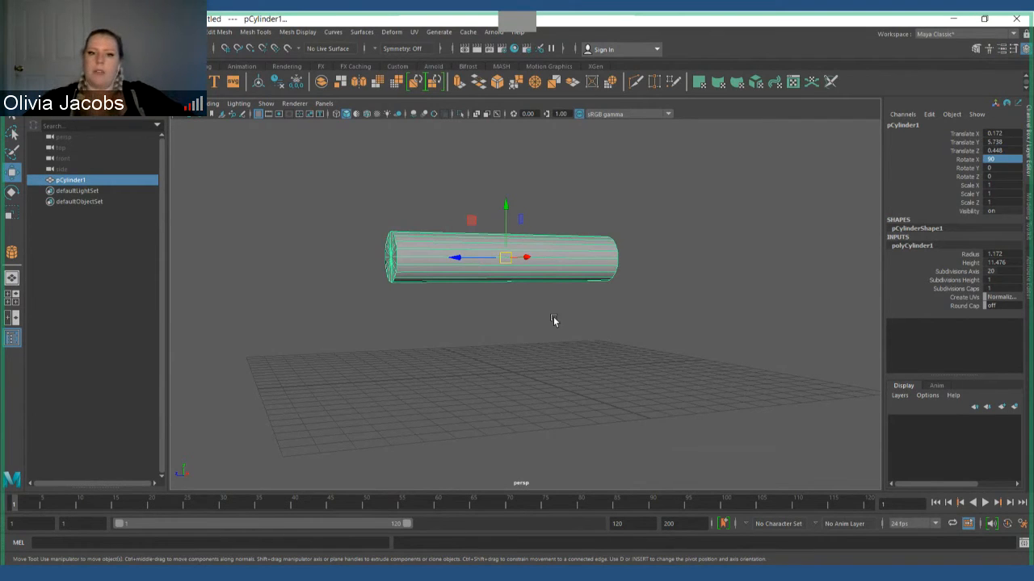
{"action": "left_click_drag", "start_coordinate": [553, 321], "coordinate": [570, 323], "text": "alt"}
{"action": "key", "text": "e"}
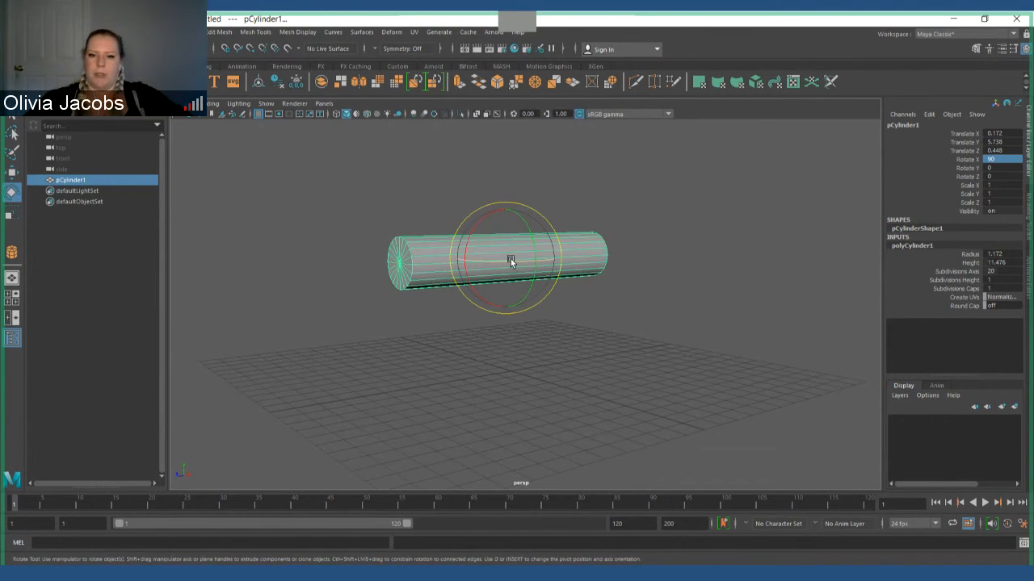
{"action": "left_click_drag", "start_coordinate": [511, 260], "coordinate": [480, 280]}
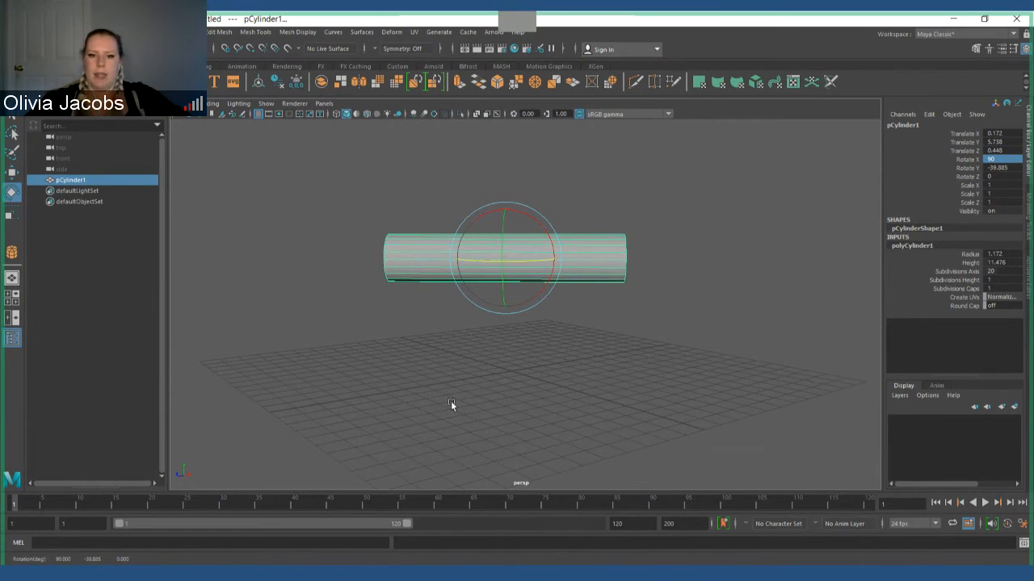
{"action": "scroll", "coordinate": [491, 320], "scroll_direction": "down", "scroll_amount": 2}
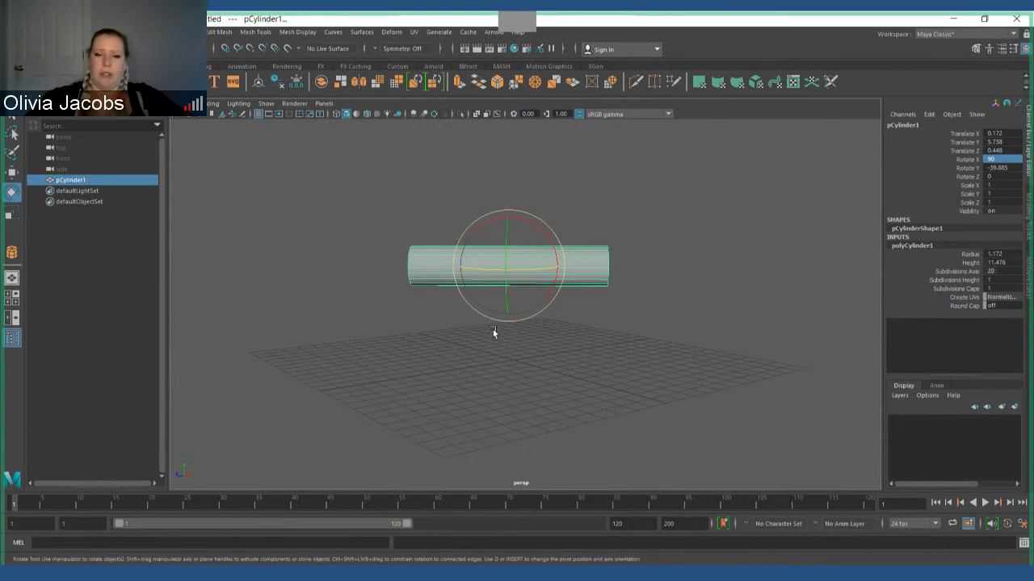
{"action": "left_click_drag", "start_coordinate": [494, 333], "coordinate": [499, 349], "text": "alt"}
{"action": "left_click_drag", "start_coordinate": [522, 284], "coordinate": [517, 285]}
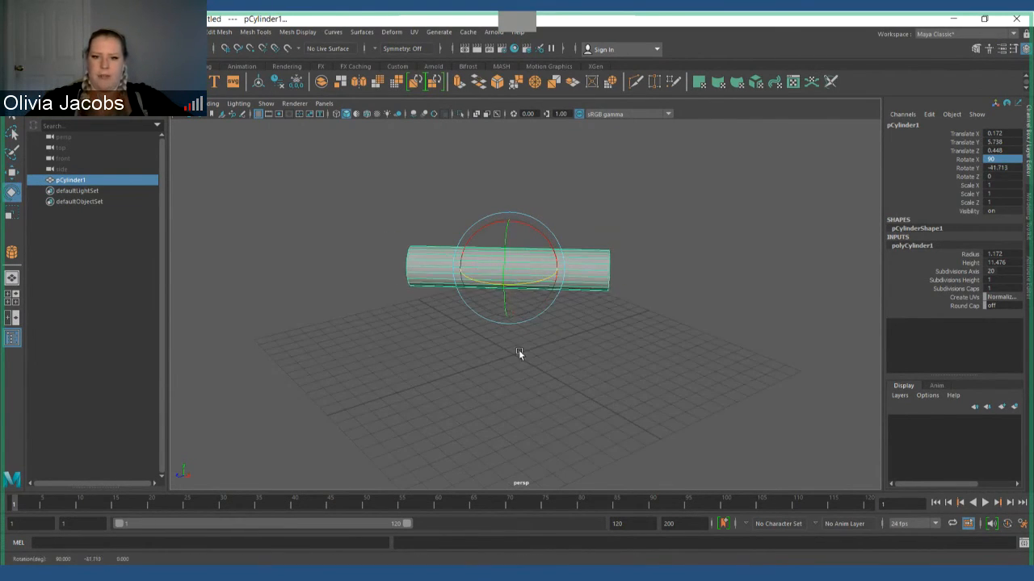
Step: Lower the cylinder onto the grid, to a Translate Y of about 1.23, and deselect it
{"action": "left_click_drag", "start_coordinate": [527, 350], "coordinate": [536, 330], "text": "alt"}
{"action": "key", "text": "w"}
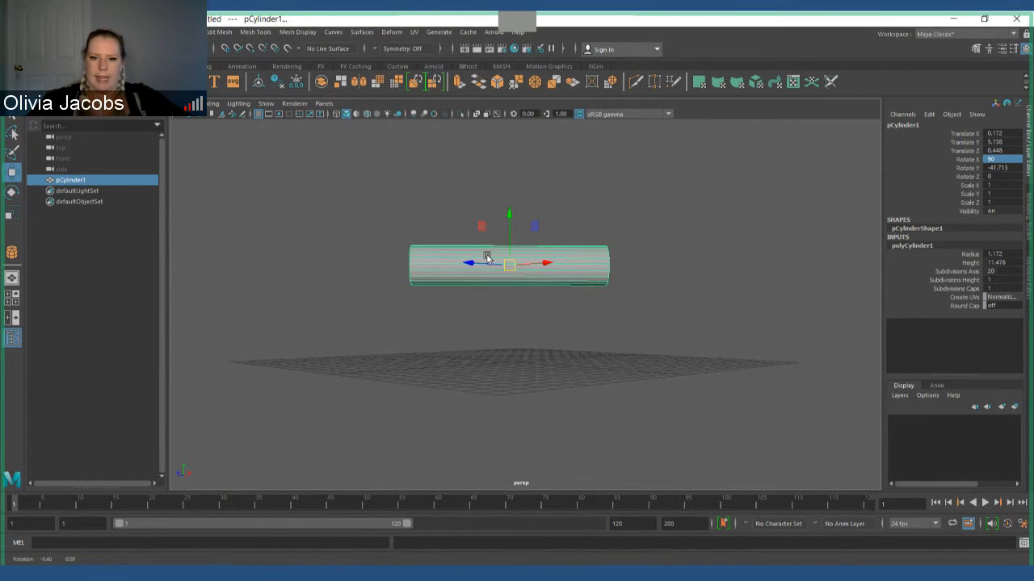
{"action": "left_click_drag", "start_coordinate": [487, 257], "coordinate": [489, 255], "text": "alt"}
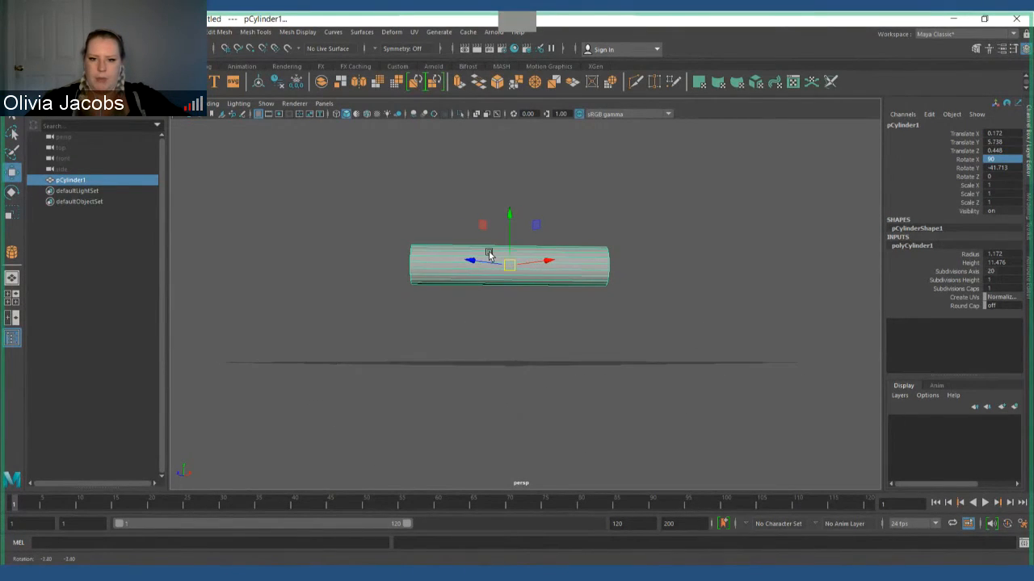
{"action": "left_click_drag", "start_coordinate": [509, 215], "coordinate": [509, 292]}
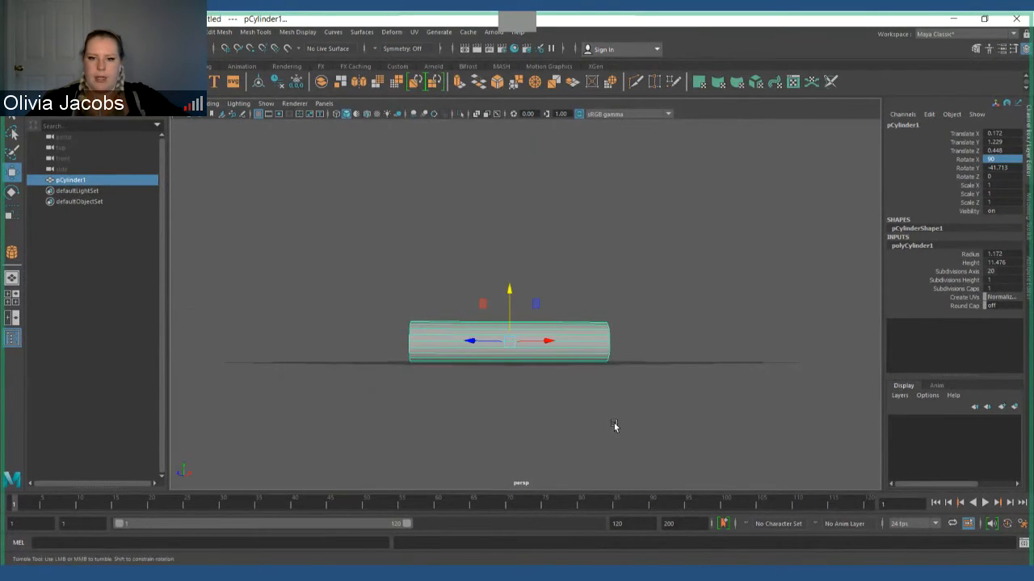
{"action": "left_click_drag", "start_coordinate": [614, 426], "coordinate": [588, 438], "text": "alt"}
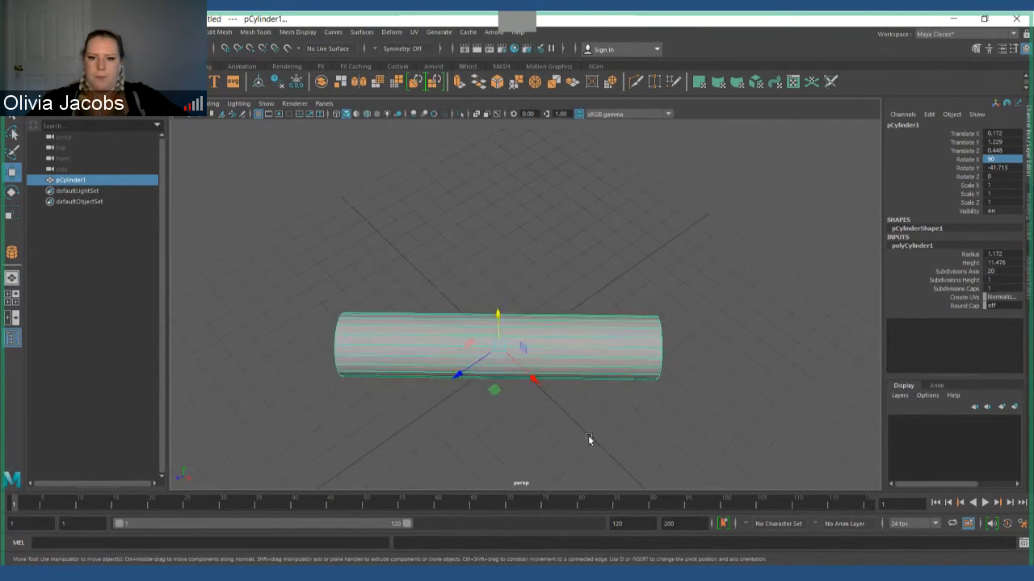
{"action": "left_click", "coordinate": [588, 438]}
Step: Thin the cylinder by scaling its X and Z together to about 0.24 while keeping its length, and deselect it
{"action": "right_click_drag", "start_coordinate": [575, 426], "coordinate": [583, 366], "text": "alt"}
{"action": "middle_click_drag", "start_coordinate": [583, 366], "coordinate": [580, 346], "text": "alt"}
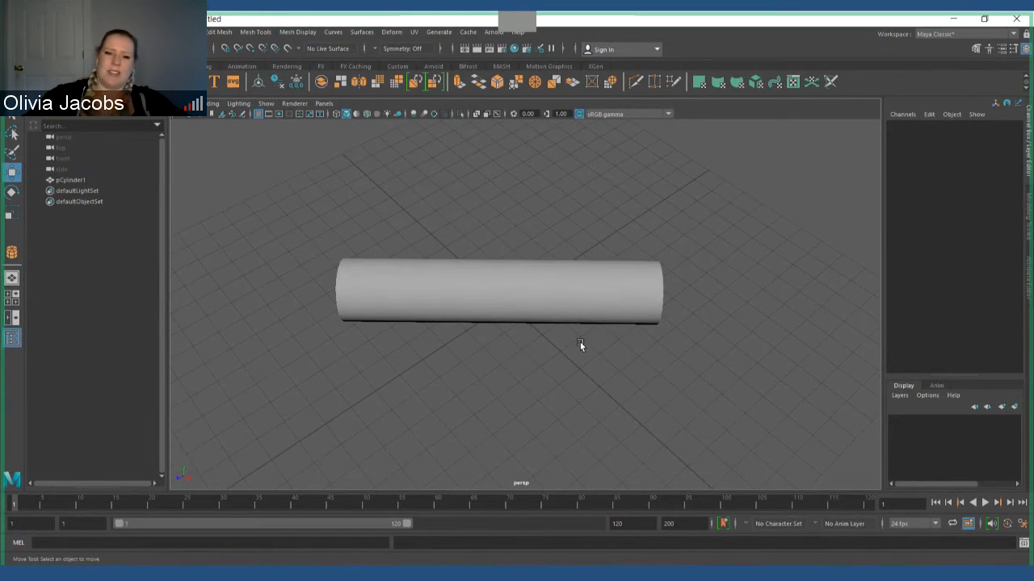
{"action": "left_click_drag", "start_coordinate": [580, 342], "coordinate": [519, 286], "text": "alt"}
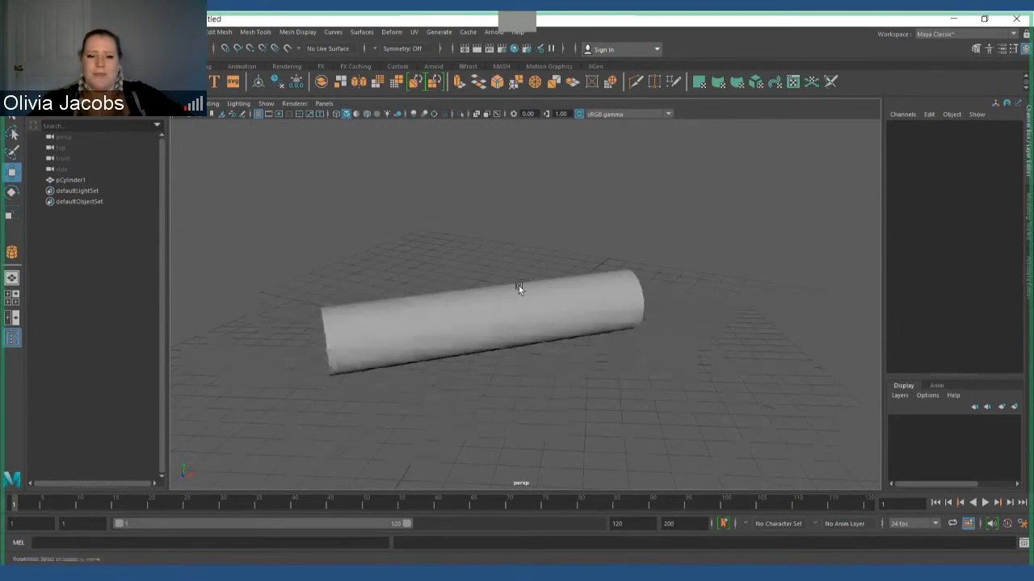
{"action": "left_click", "coordinate": [519, 289]}
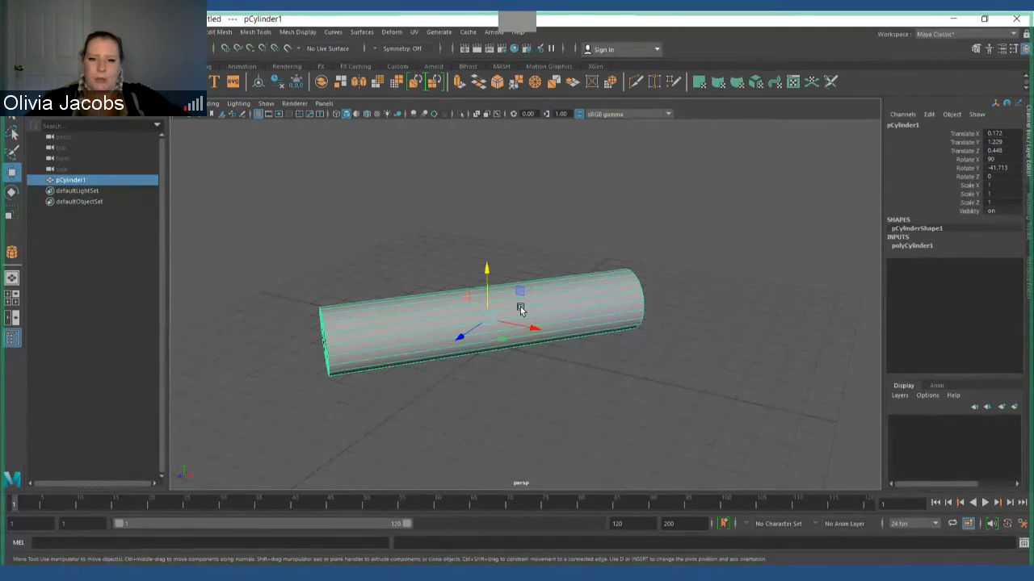
{"action": "key", "text": "e"}
{"action": "key", "text": "r"}
{"action": "left_click_drag", "start_coordinate": [490, 383], "coordinate": [522, 391], "text": "alt"}
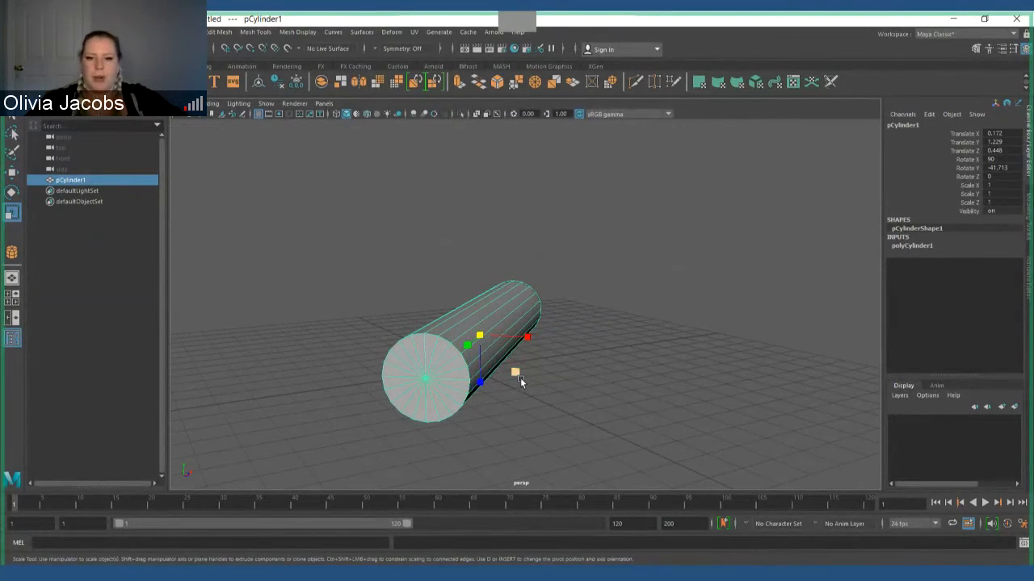
{"action": "middle_click_drag", "start_coordinate": [517, 377], "coordinate": [499, 368]}
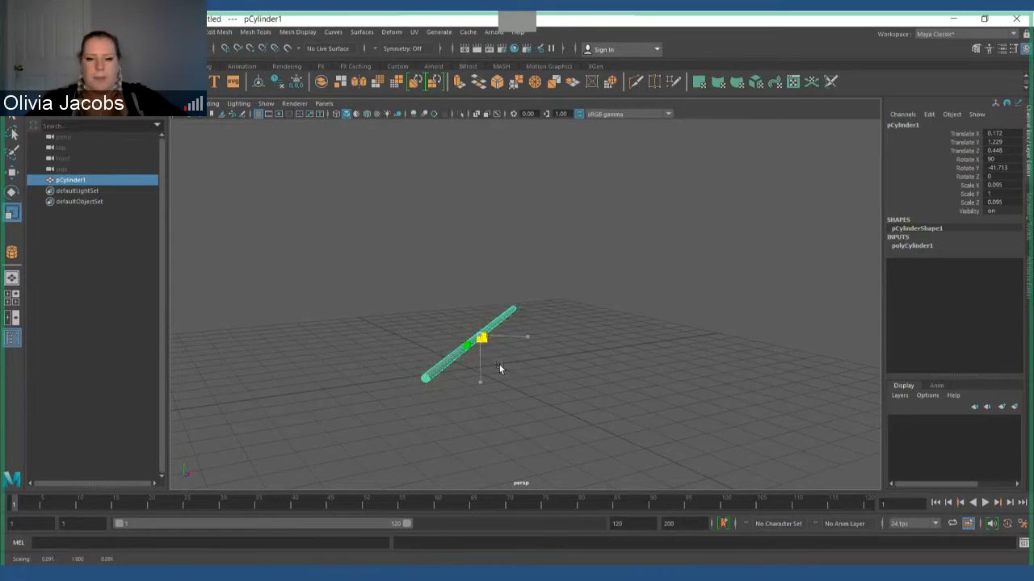
{"action": "left_click_drag", "start_coordinate": [498, 364], "coordinate": [511, 407]}
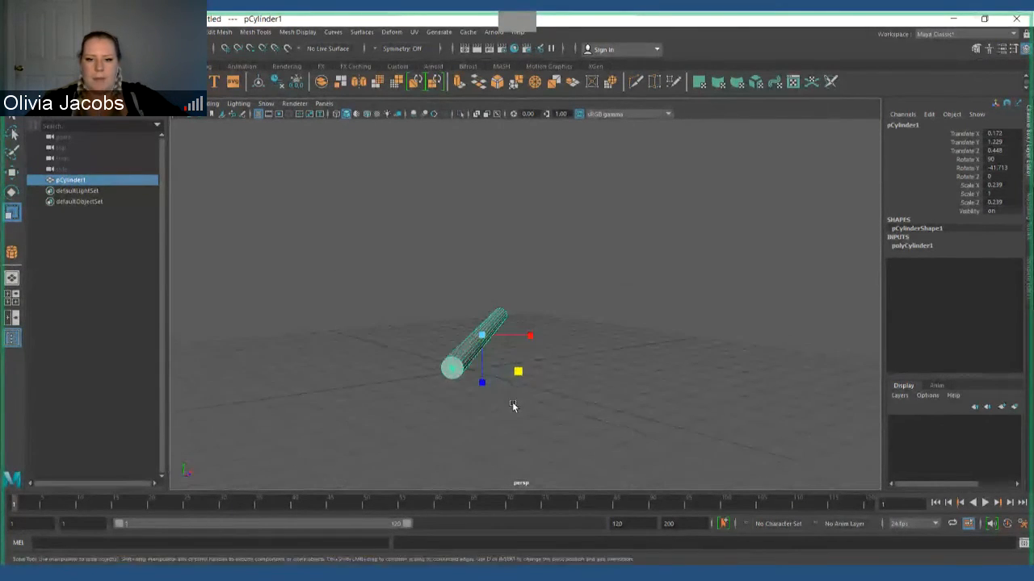
{"action": "left_click", "coordinate": [520, 372]}
{"action": "left_click", "coordinate": [458, 368]}
{"action": "left_click", "coordinate": [545, 387]}
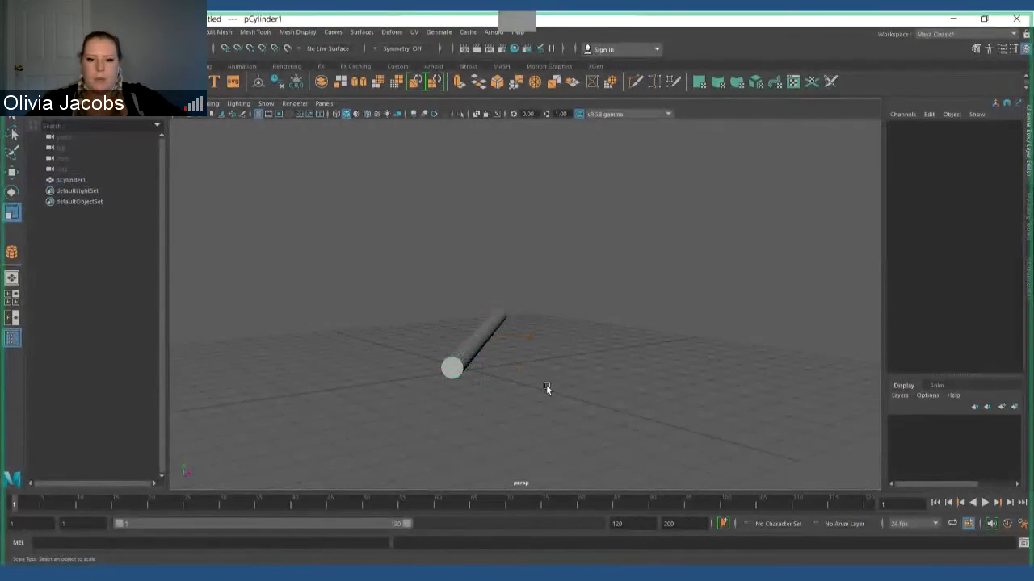
Step: Lengthen the cylinder by scaling it along its own axis to a Scale Y of about 1.185, and return to the Select tool
{"action": "left_click", "coordinate": [456, 360]}
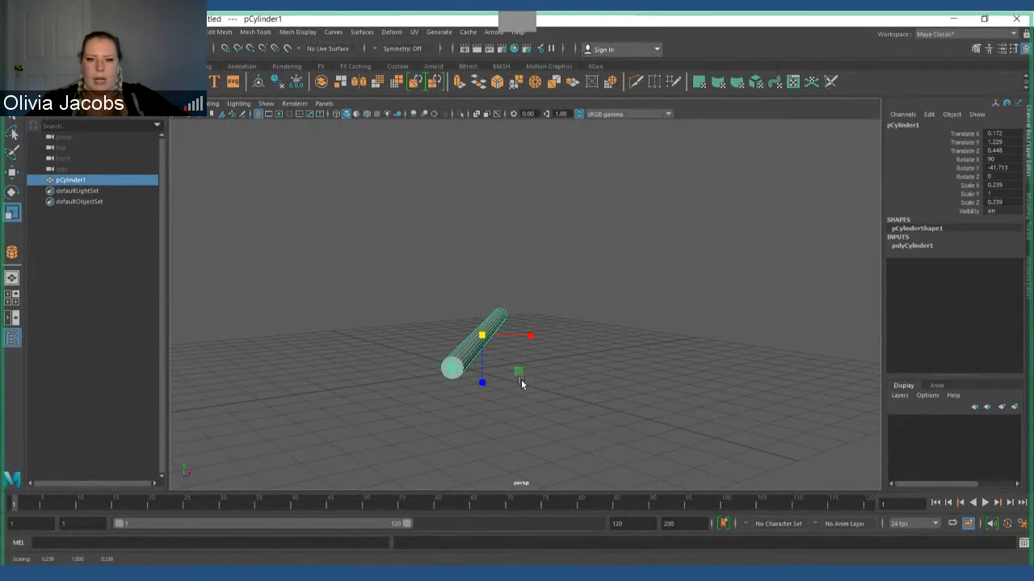
{"action": "left_click_drag", "start_coordinate": [523, 378], "coordinate": [482, 388], "text": "alt"}
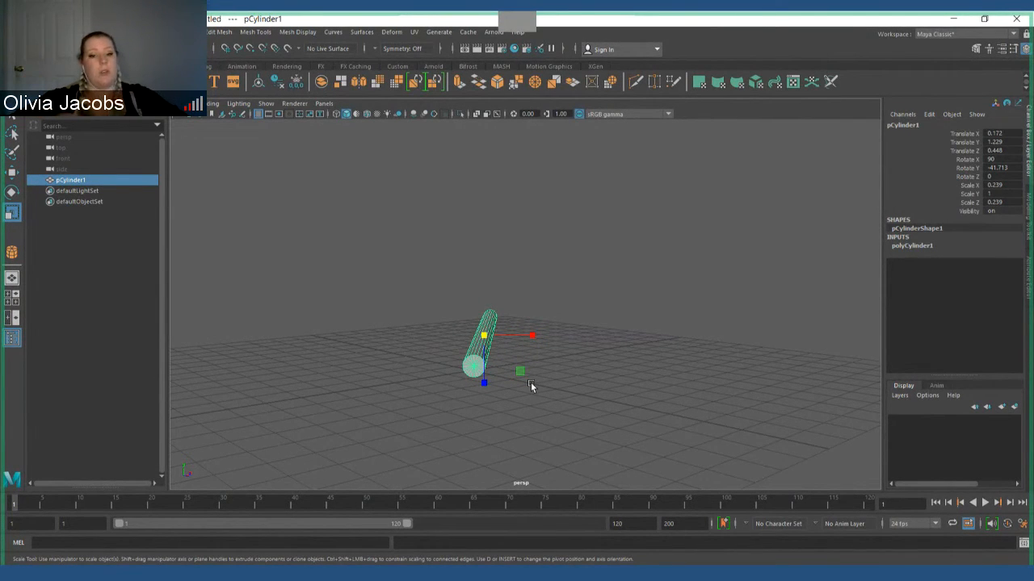
{"action": "left_click_drag", "start_coordinate": [527, 413], "coordinate": [532, 412], "text": "alt"}
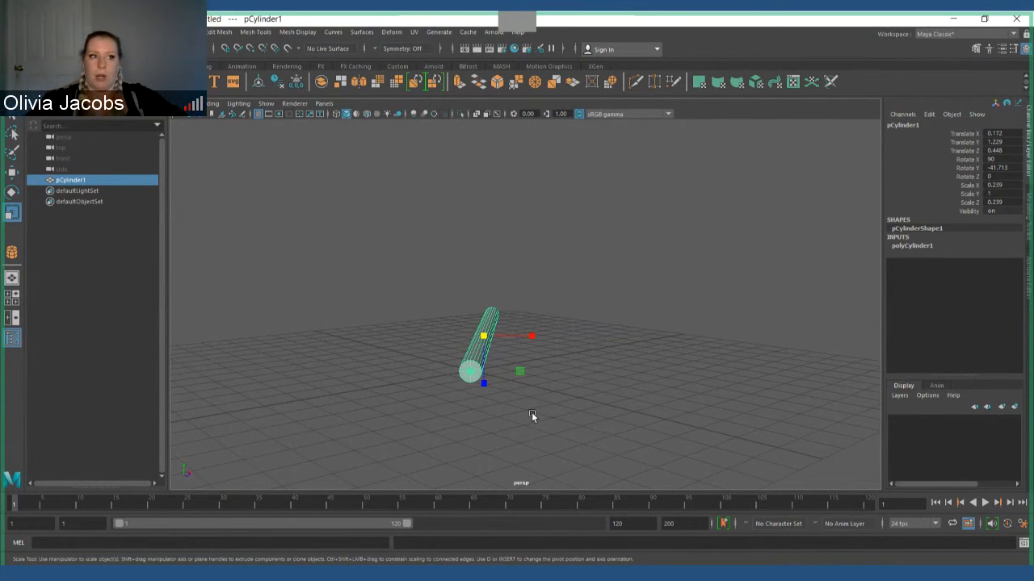
{"action": "left_click_drag", "start_coordinate": [531, 412], "coordinate": [390, 406], "text": "alt"}
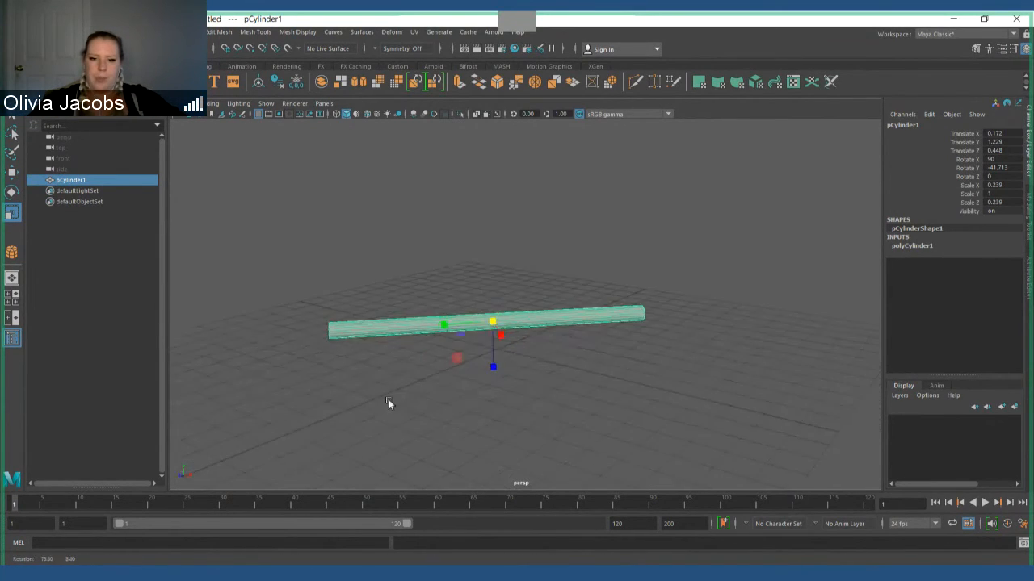
{"action": "left_click_drag", "start_coordinate": [441, 325], "coordinate": [434, 323]}
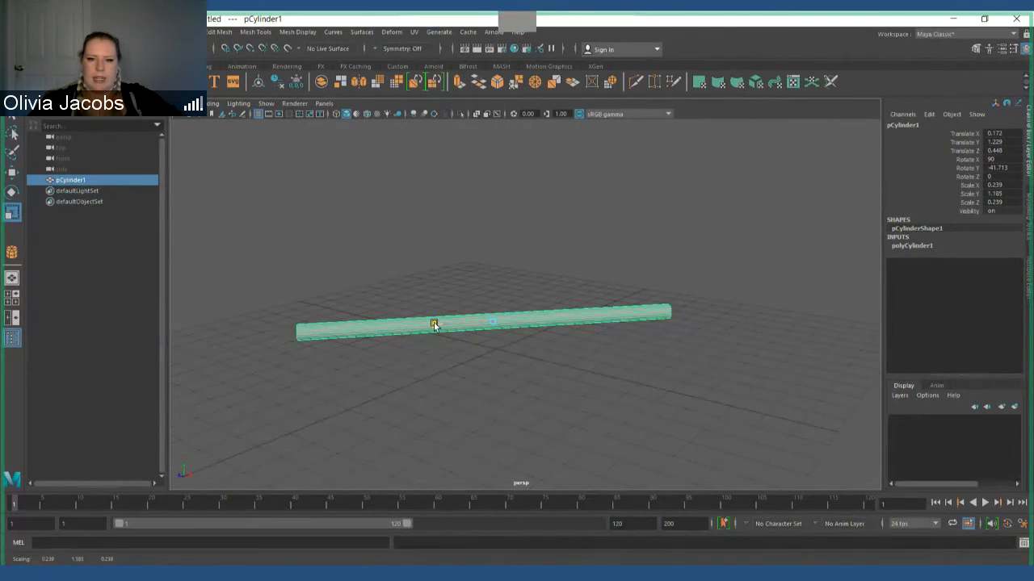
{"action": "left_click", "coordinate": [440, 370]}
{"action": "left_click_drag", "start_coordinate": [454, 384], "coordinate": [588, 396], "text": "alt"}
{"action": "left_click", "coordinate": [478, 333]}
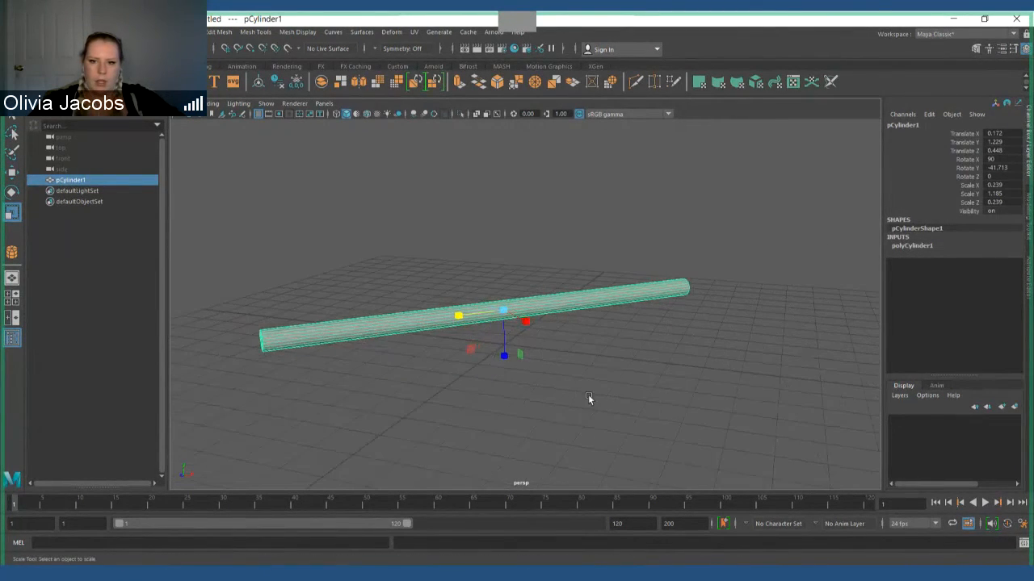
{"action": "left_click", "coordinate": [589, 395]}
{"action": "left_click", "coordinate": [540, 308]}
{"action": "key", "text": "q"}
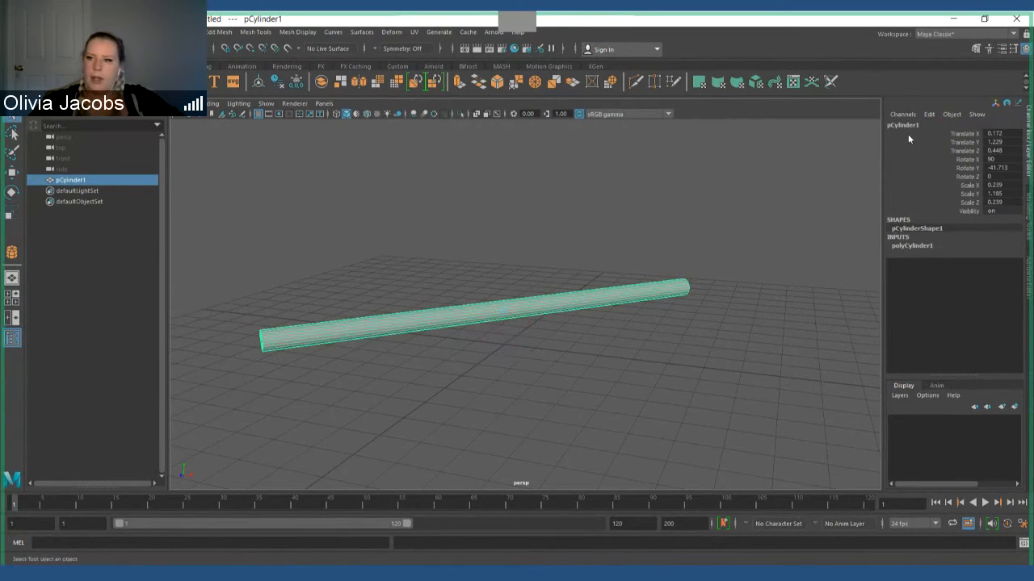
Step: Open the cylinder's creation attributes, set Subdivisions Axis to 6 for a hexagonal profile, and deselect it
{"action": "left_click", "coordinate": [1001, 50]}
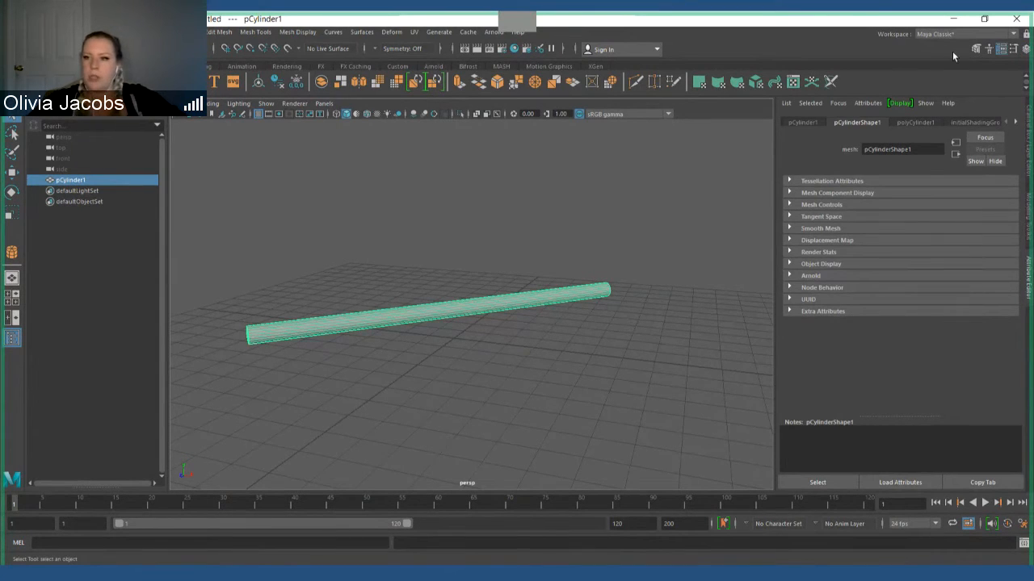
{"action": "left_click", "coordinate": [916, 122]}
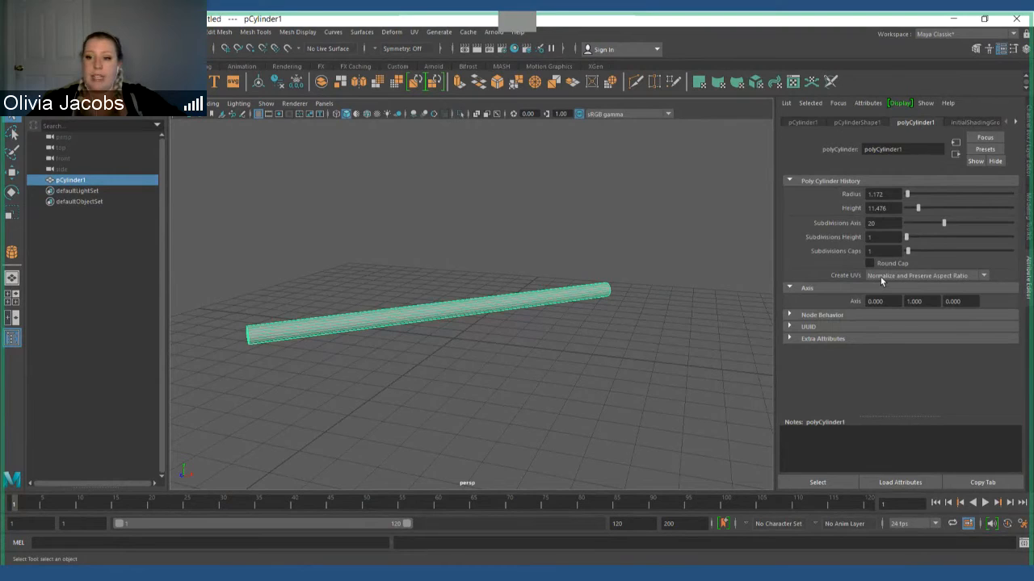
{"action": "left_click", "coordinate": [879, 223]}
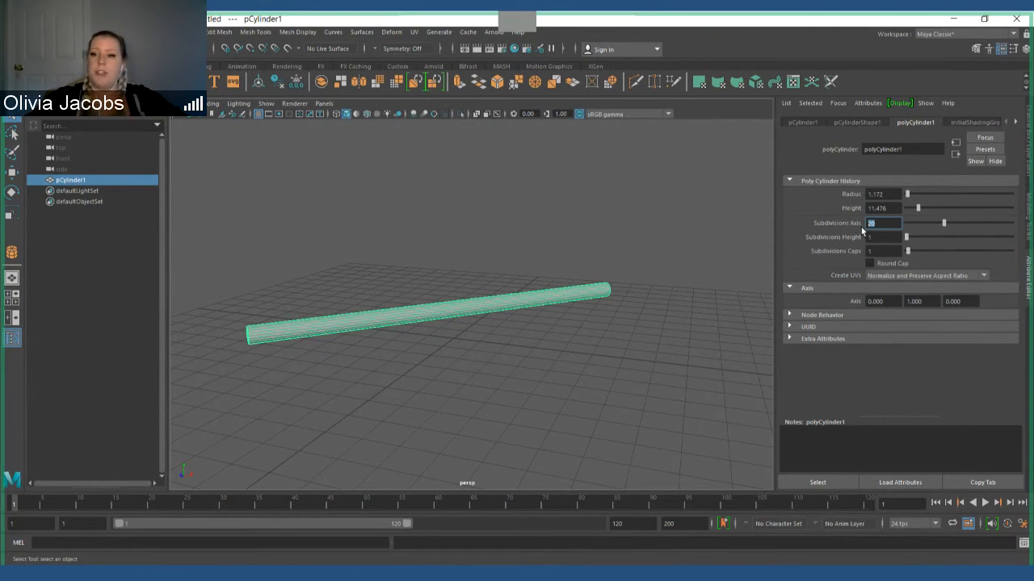
{"action": "type", "text": "6"}
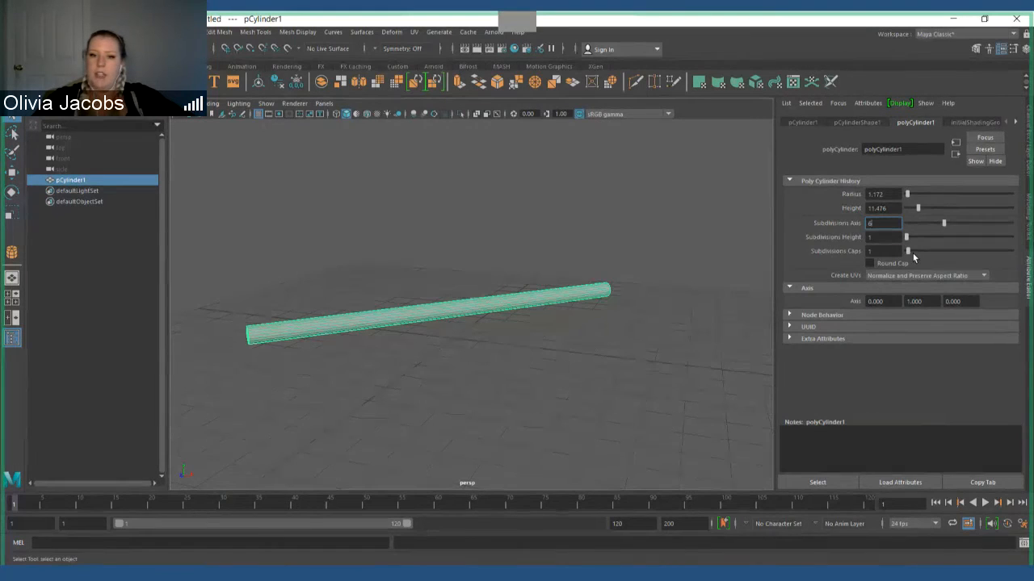
{"action": "key", "text": "Return"}
{"action": "left_click", "coordinate": [525, 377]}
{"action": "left_click_drag", "start_coordinate": [526, 376], "coordinate": [611, 321], "text": "alt"}
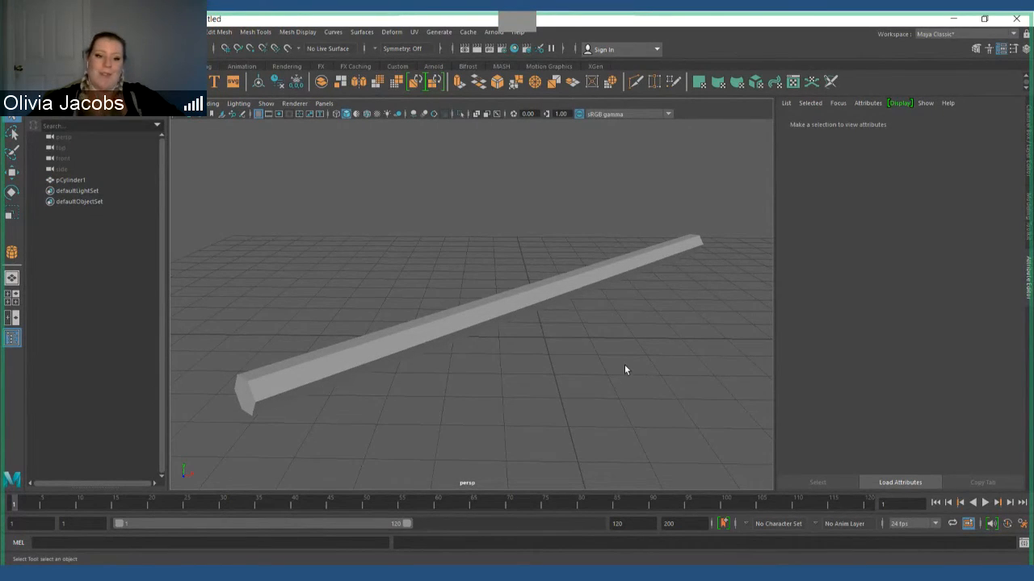
{"action": "left_click_drag", "start_coordinate": [624, 370], "coordinate": [453, 365], "text": "alt"}
Step: Switch the hexagonal cylinder to vertex selection and select the centre vertex of its near end cap
{"action": "left_click", "coordinate": [515, 301]}
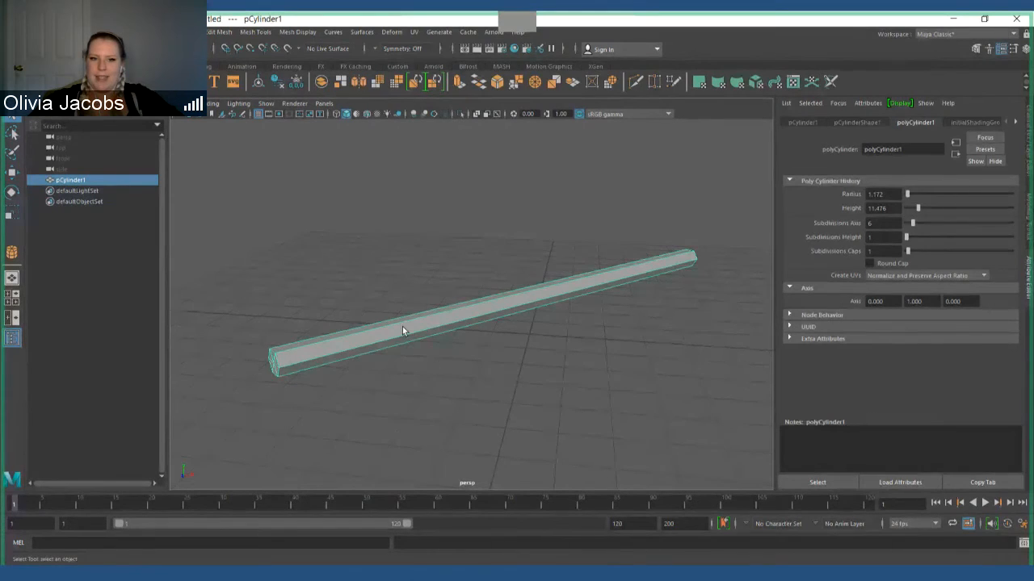
{"action": "left_click_drag", "start_coordinate": [402, 327], "coordinate": [517, 325], "text": "alt"}
{"action": "scroll", "coordinate": [398, 326], "scroll_direction": "up", "scroll_amount": 3}
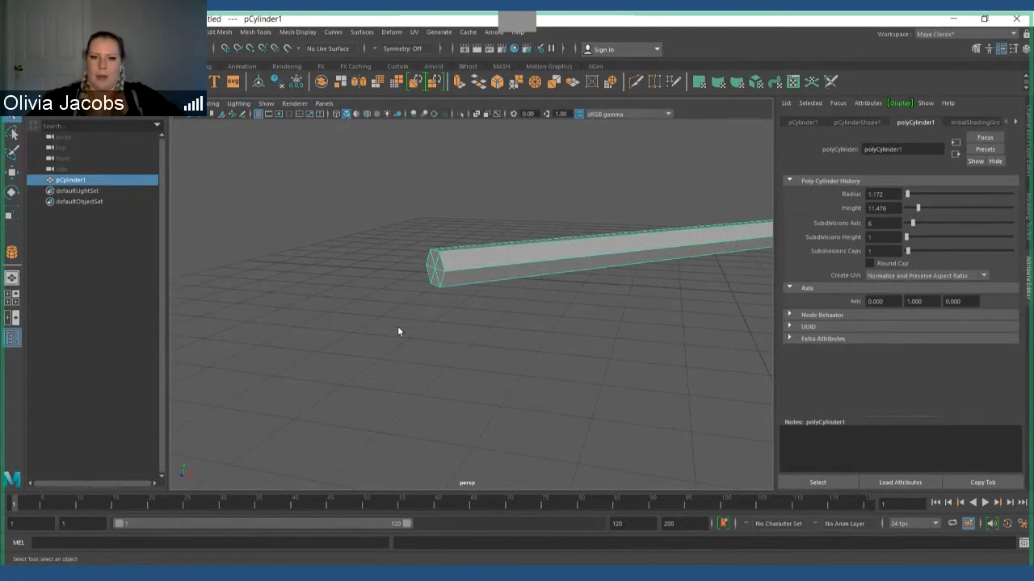
{"action": "right_click", "coordinate": [461, 242]}
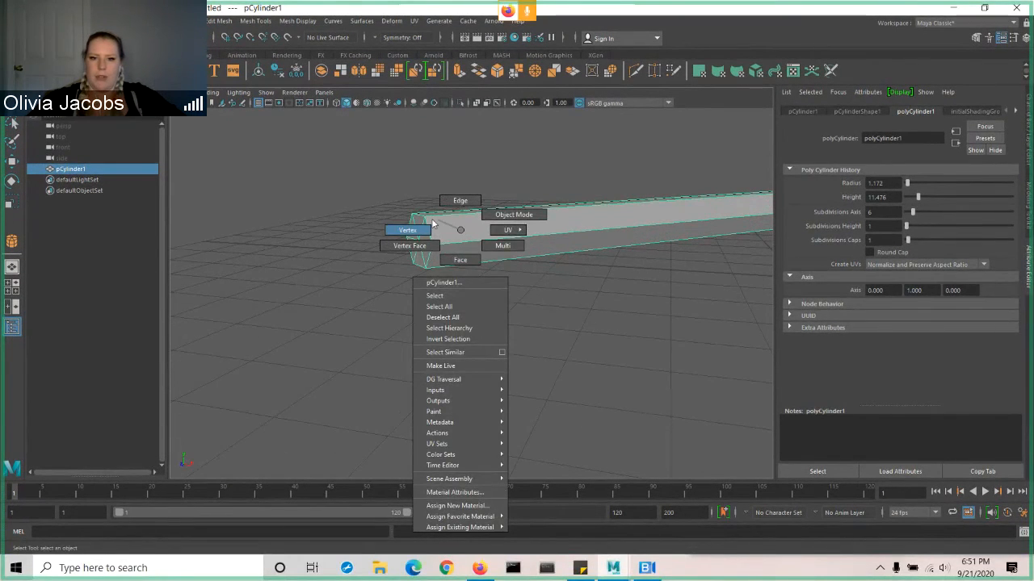
{"action": "left_click", "coordinate": [406, 231]}
{"action": "left_click_drag", "start_coordinate": [434, 319], "coordinate": [443, 348], "text": "alt"}
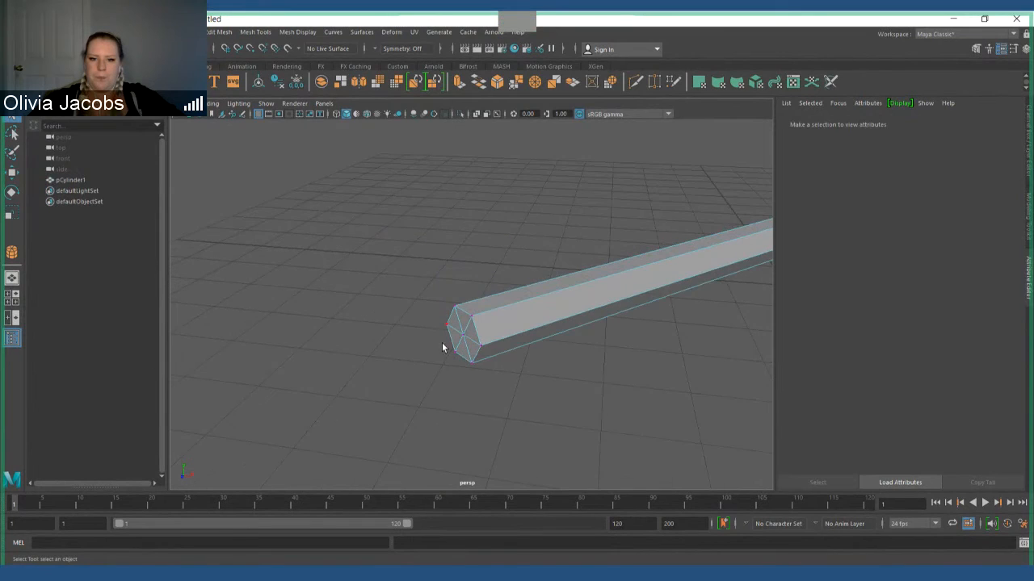
{"action": "left_click", "coordinate": [463, 340]}
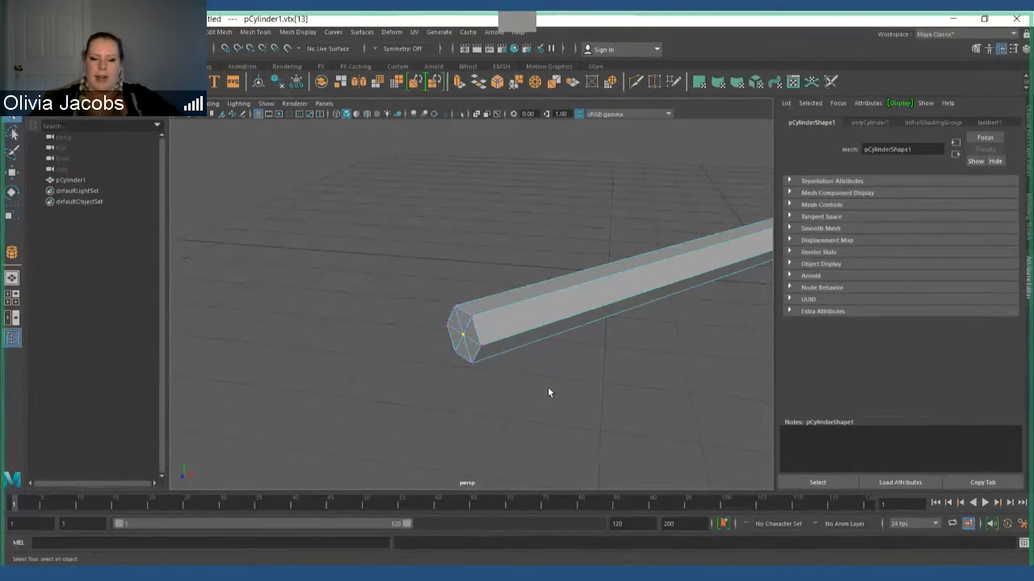
Step: Move the end cap's centre vertex outward in the horizontal plane to form a long pencil point, and deselect it
{"action": "key", "text": "w"}
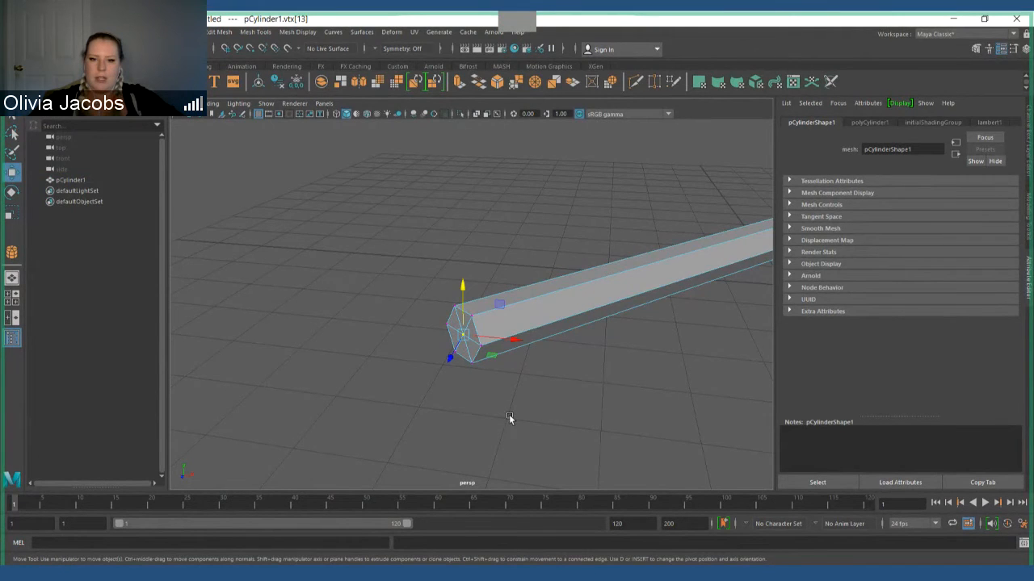
{"action": "left_click_drag", "start_coordinate": [509, 415], "coordinate": [577, 396], "text": "alt"}
{"action": "middle_click_drag", "start_coordinate": [577, 396], "coordinate": [577, 318], "text": "alt"}
{"action": "left_click_drag", "start_coordinate": [577, 318], "coordinate": [547, 301], "text": "alt"}
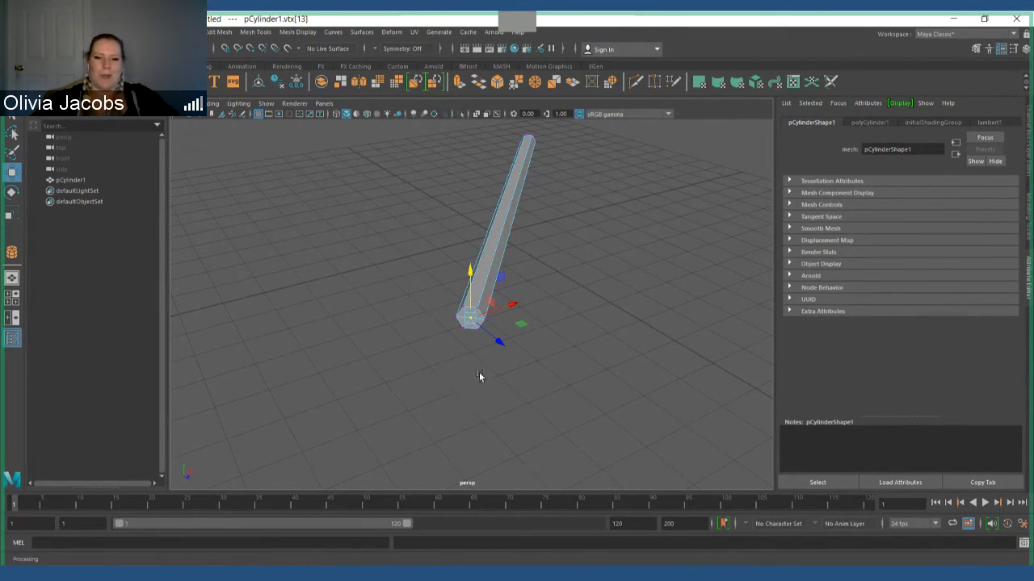
{"action": "scroll", "coordinate": [482, 374], "scroll_direction": "up", "scroll_amount": 3}
{"action": "scroll", "coordinate": [533, 388], "scroll_direction": "down", "scroll_amount": 1}
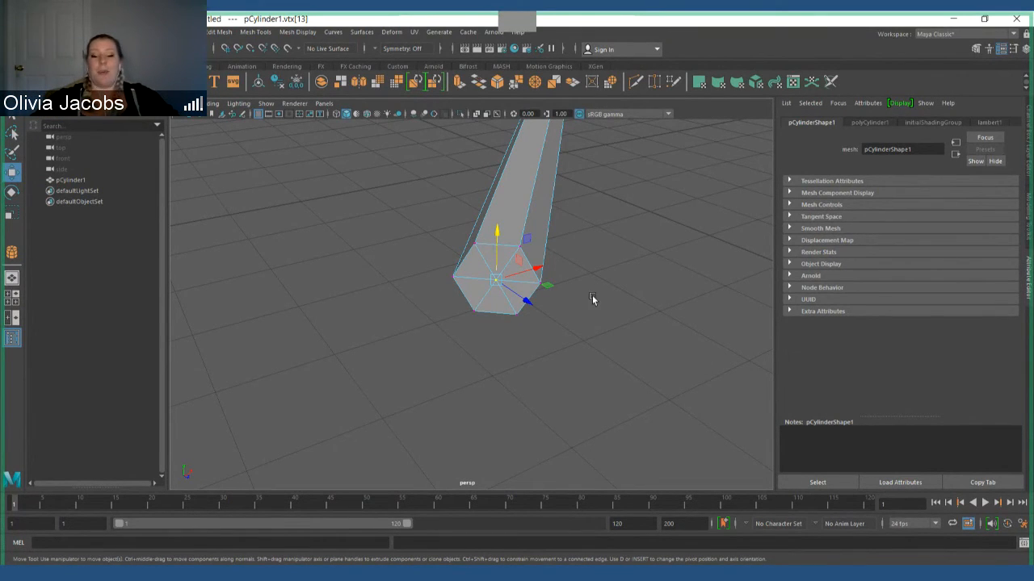
{"action": "left_click_drag", "start_coordinate": [525, 351], "coordinate": [512, 289], "text": "alt"}
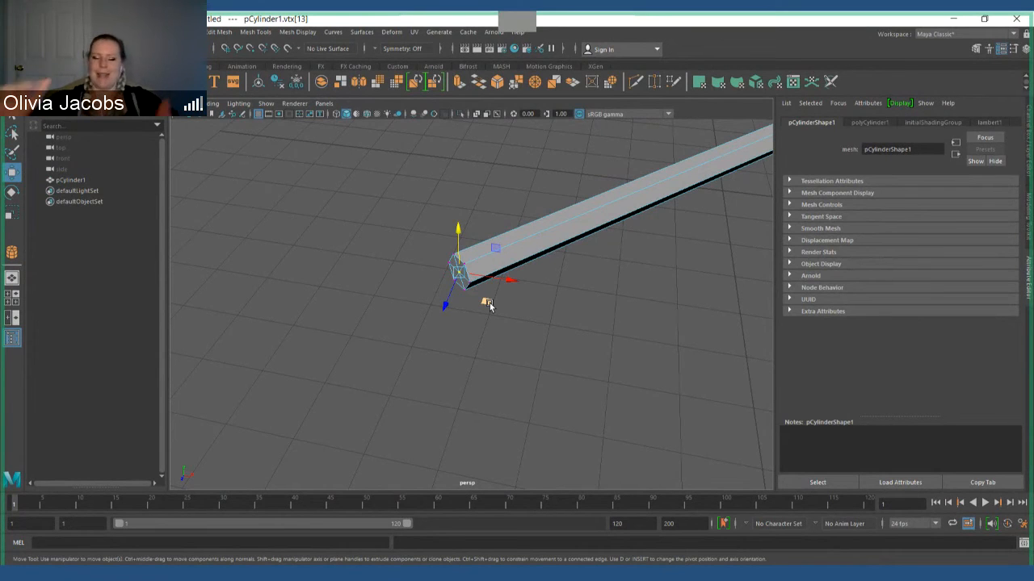
{"action": "mouse_move", "coordinate": [488, 305]}
{"action": "left_mouse_down"}
{"action": "mouse_move", "coordinate": [370, 354]}
{"action": "mouse_move", "coordinate": [428, 380]}
{"action": "mouse_move", "coordinate": [409, 357]}
{"action": "mouse_move", "coordinate": [385, 369]}
{"action": "left_mouse_up"}
{"action": "mouse_move", "coordinate": [361, 303]}
{"action": "left_mouse_down", "text": "alt"}
{"action": "mouse_move", "coordinate": [508, 316]}
{"action": "mouse_move", "coordinate": [494, 321]}
{"action": "mouse_move", "coordinate": [470, 275]}
{"action": "mouse_move", "coordinate": [482, 329]}
{"action": "mouse_move", "coordinate": [463, 356]}
{"action": "left_mouse_up", "text": "alt"}
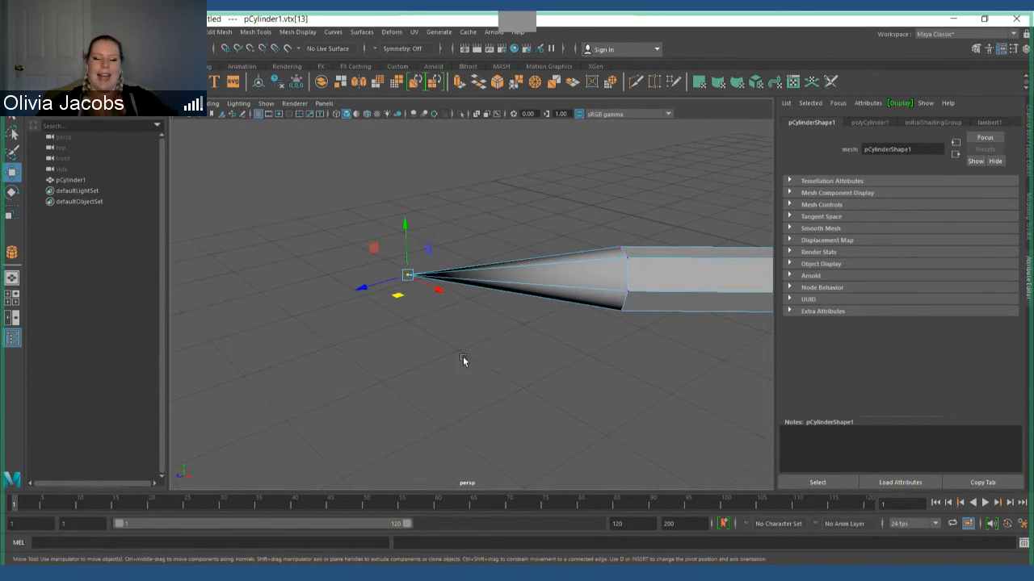
{"action": "left_click", "coordinate": [408, 326]}
{"action": "left_click", "coordinate": [408, 271]}
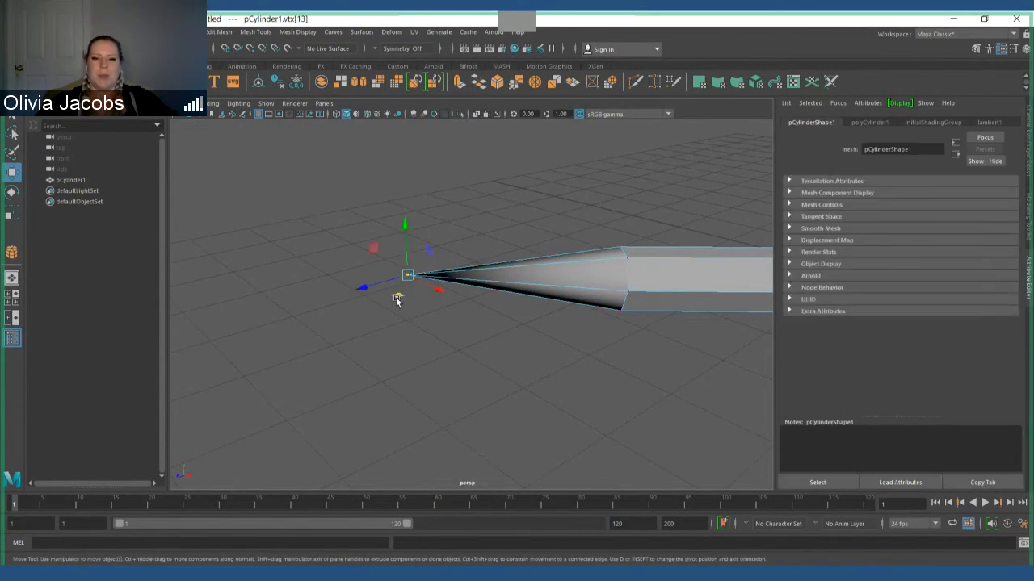
{"action": "left_click", "coordinate": [482, 381]}
Step: Select the whole pencil shape and examine it from the sharpened tip to the blunt end
{"action": "mouse_move", "coordinate": [483, 383]}
{"action": "left_mouse_down", "text": "alt"}
{"action": "mouse_move", "coordinate": [618, 393]}
{"action": "mouse_move", "coordinate": [630, 427]}
{"action": "mouse_move", "coordinate": [509, 418]}
{"action": "mouse_move", "coordinate": [534, 326]}
{"action": "mouse_move", "coordinate": [411, 280]}
{"action": "left_mouse_up", "text": "alt"}
{"action": "mouse_move", "coordinate": [512, 340]}
{"action": "right_mouse_down", "text": "alt"}
{"action": "mouse_move", "coordinate": [522, 326]}
{"action": "mouse_move", "coordinate": [658, 334]}
{"action": "mouse_move", "coordinate": [583, 342]}
{"action": "mouse_move", "coordinate": [597, 330]}
{"action": "mouse_move", "coordinate": [592, 282]}
{"action": "mouse_move", "coordinate": [612, 260]}
{"action": "right_mouse_up", "text": "alt"}
{"action": "mouse_move", "coordinate": [595, 359]}
{"action": "left_mouse_down", "text": "alt"}
{"action": "mouse_move", "coordinate": [578, 379]}
{"action": "mouse_move", "coordinate": [576, 434]}
{"action": "mouse_move", "coordinate": [574, 342]}
{"action": "mouse_move", "coordinate": [598, 375]}
{"action": "left_mouse_up", "text": "alt"}
{"action": "scroll", "coordinate": [598, 374], "scroll_direction": "up", "scroll_amount": 5}
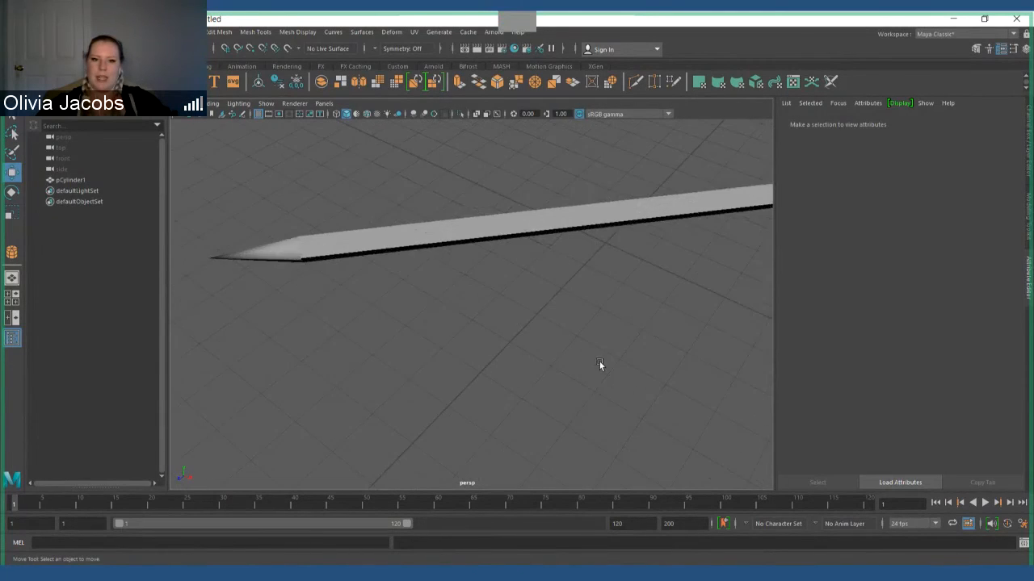
{"action": "middle_click_drag", "start_coordinate": [599, 361], "coordinate": [648, 380], "text": "alt"}
{"action": "left_click", "coordinate": [445, 247]}
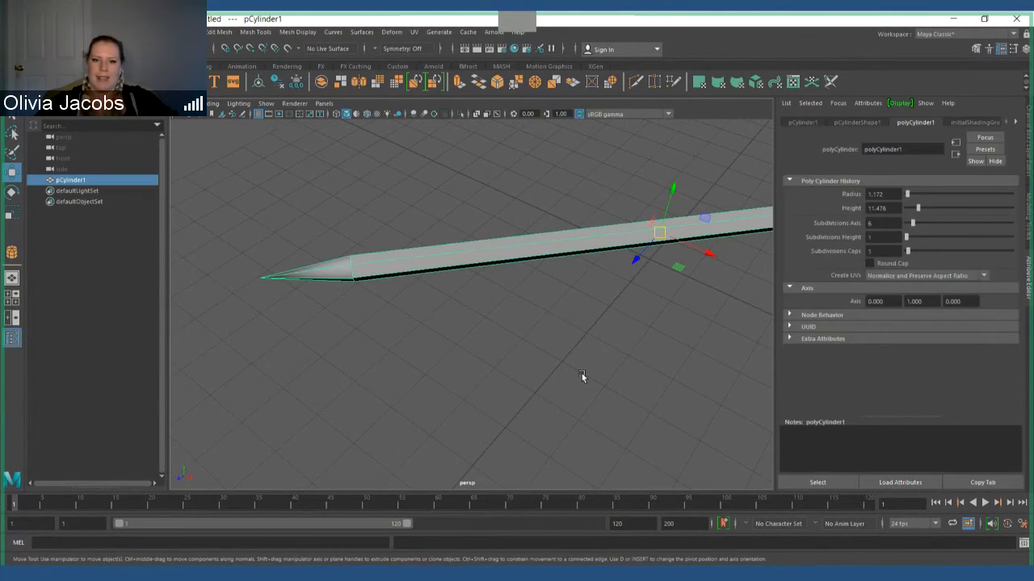
{"action": "middle_click_drag", "start_coordinate": [581, 373], "coordinate": [399, 386], "text": "alt"}
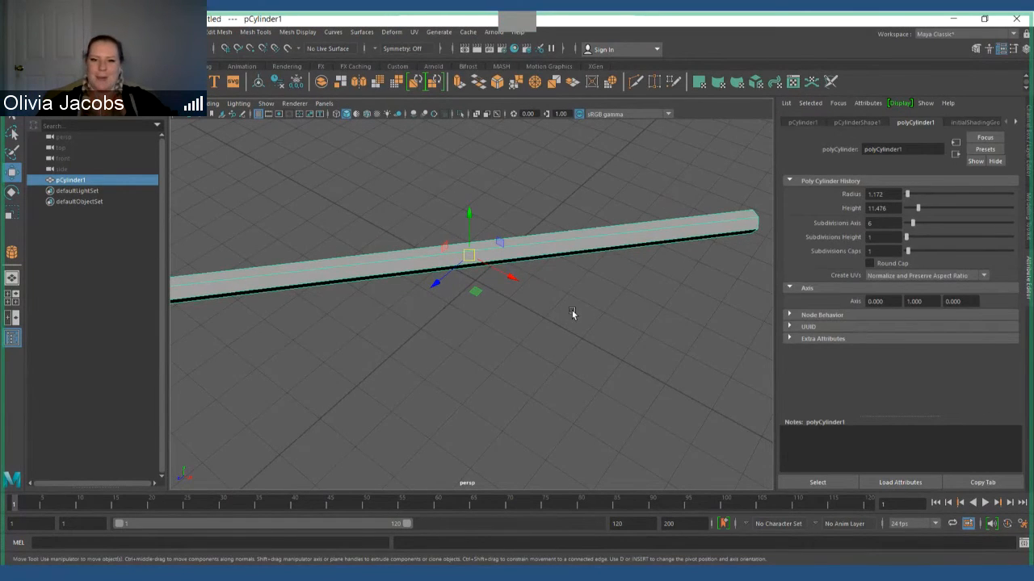
{"action": "middle_click_drag", "start_coordinate": [572, 310], "coordinate": [370, 308], "text": "alt"}
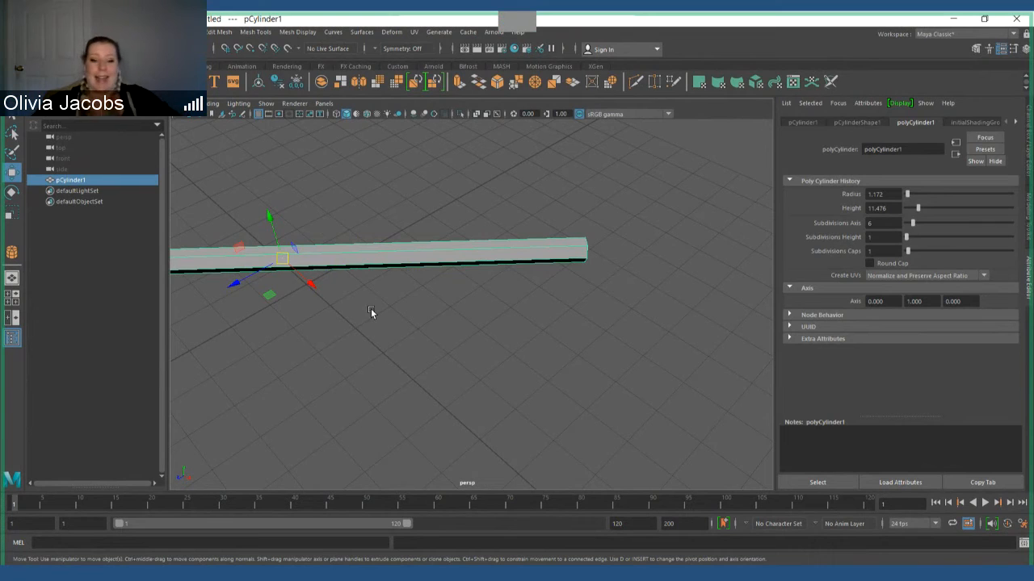
{"action": "right_click_drag", "start_coordinate": [371, 309], "coordinate": [561, 268], "text": "alt"}
{"action": "left_click_drag", "start_coordinate": [560, 268], "coordinate": [559, 349], "text": "alt"}
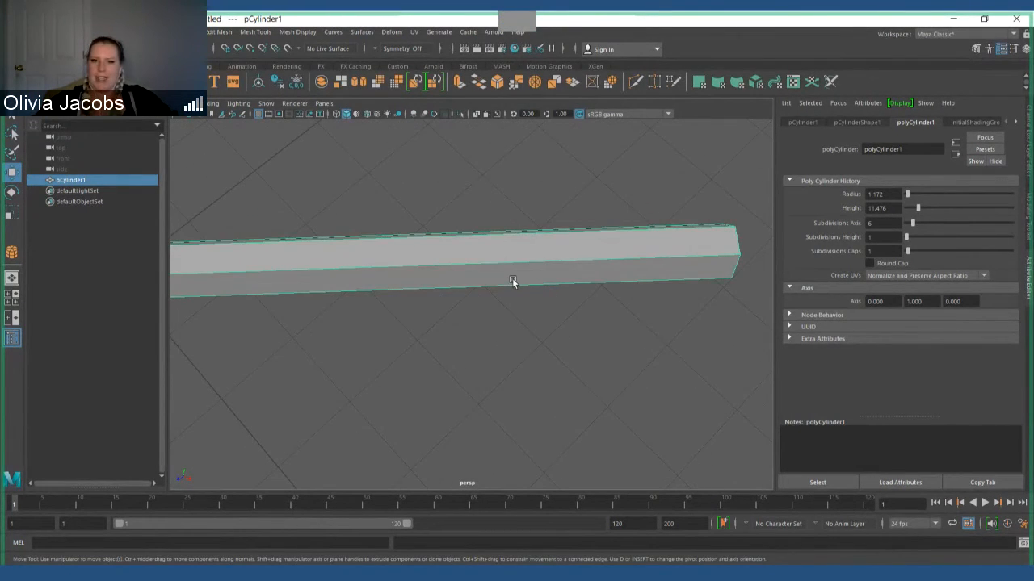
{"action": "right_click_drag", "start_coordinate": [719, 280], "coordinate": [480, 313], "text": "alt"}
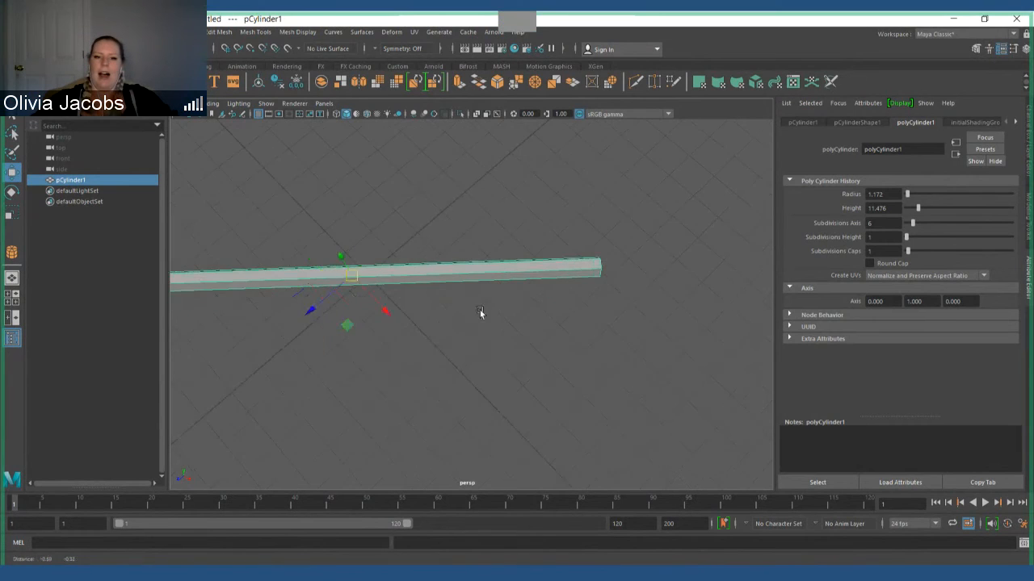
{"action": "mouse_move", "coordinate": [481, 313]}
{"action": "middle_mouse_down", "text": "alt"}
{"action": "mouse_move", "coordinate": [599, 329]}
{"action": "mouse_move", "coordinate": [571, 328]}
{"action": "middle_mouse_up", "text": "alt"}
{"action": "middle_click_drag", "start_coordinate": [571, 335], "coordinate": [582, 315], "text": "alt"}
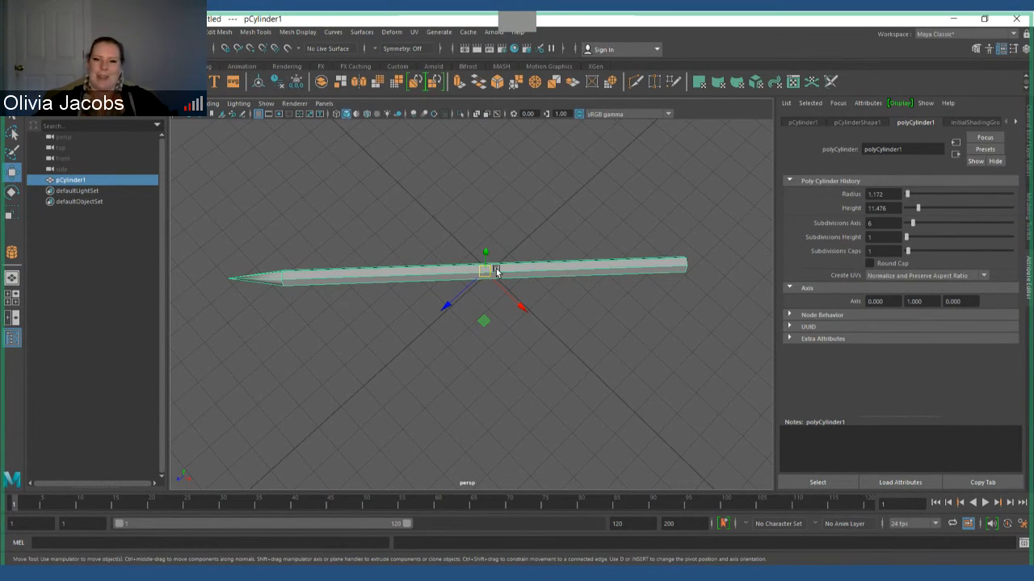
Step: Switch the pencil to edge selection and bring its blunt end into close view
{"action": "middle_click_drag", "start_coordinate": [600, 346], "coordinate": [284, 366], "text": "alt"}
{"action": "scroll", "coordinate": [528, 362], "scroll_direction": "up", "scroll_amount": 5}
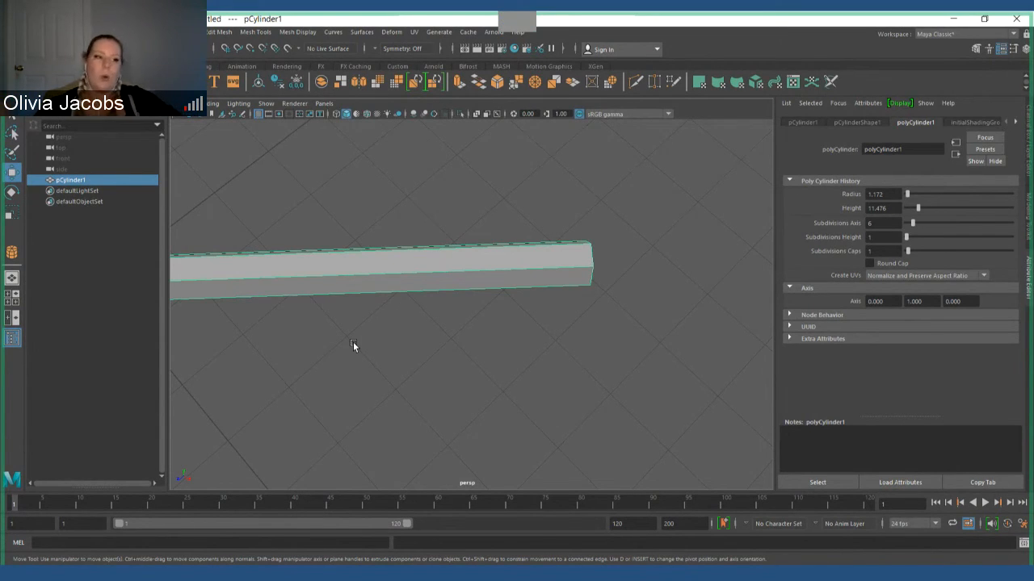
{"action": "right_click", "coordinate": [485, 253]}
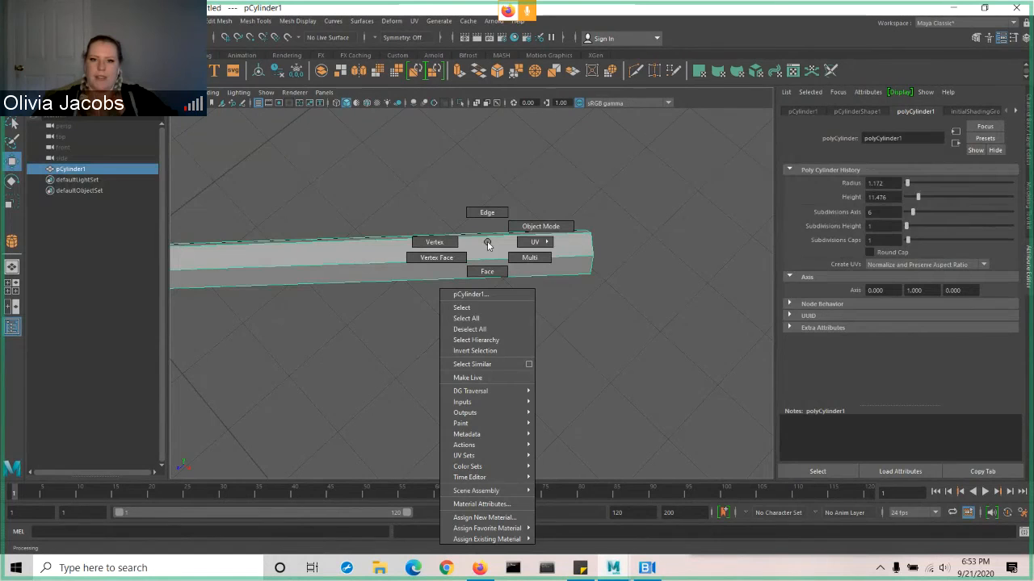
{"action": "right_click_drag", "start_coordinate": [488, 244], "coordinate": [490, 214]}
{"action": "middle_click_drag", "start_coordinate": [590, 277], "coordinate": [553, 271], "text": "alt"}
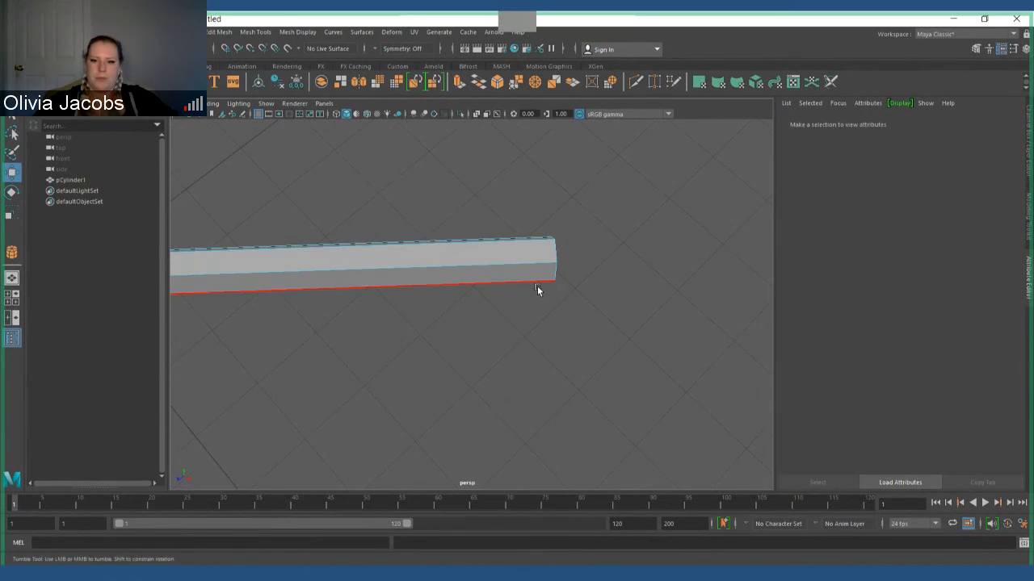
{"action": "left_click_drag", "start_coordinate": [537, 287], "coordinate": [481, 280], "text": "alt"}
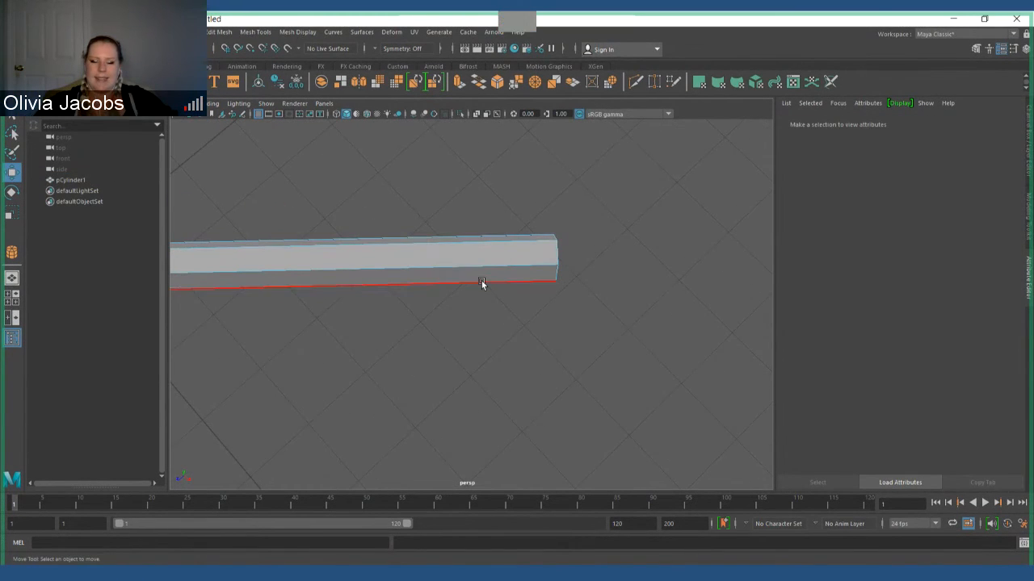
{"action": "scroll", "coordinate": [481, 281], "scroll_direction": "down", "scroll_amount": 10}
{"action": "scroll", "coordinate": [454, 315], "scroll_direction": "up", "scroll_amount": 12}
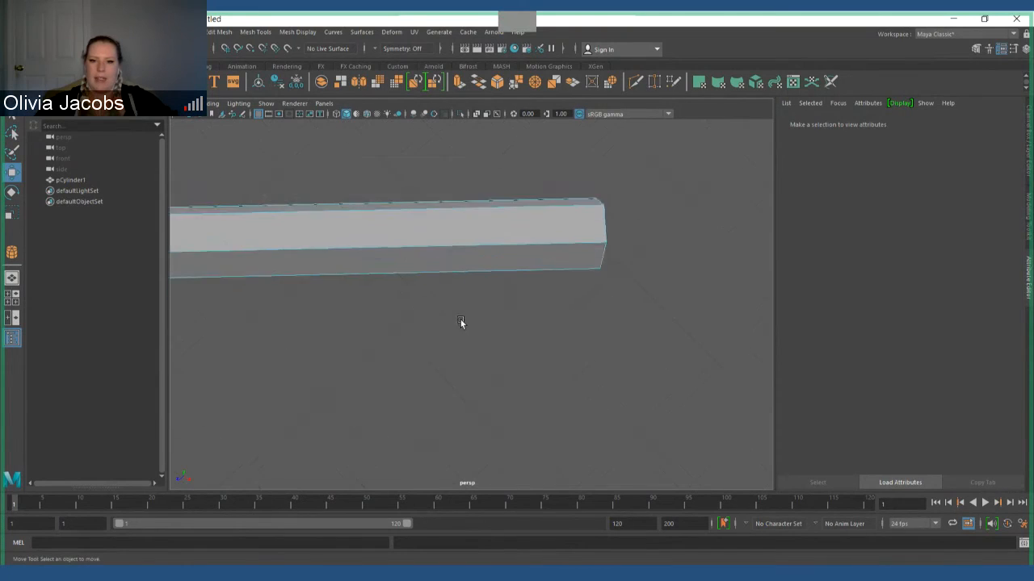
{"action": "middle_click_drag", "start_coordinate": [460, 319], "coordinate": [382, 345], "text": "alt"}
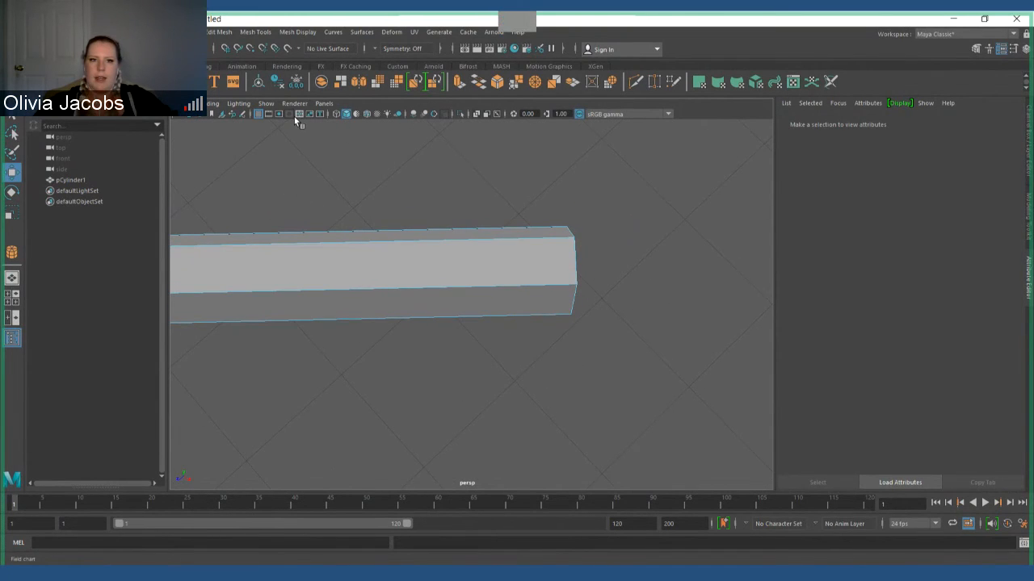
Step: Insert an edge loop around the pencil a short distance in from its blunt end with the Insert Edge Loop tool
{"action": "left_click", "coordinate": [257, 32]}
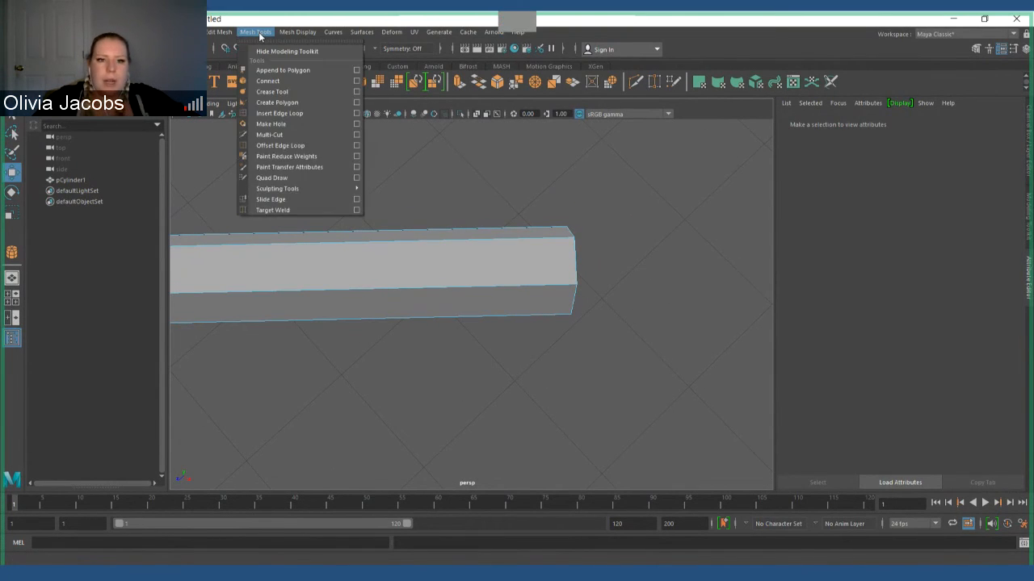
{"action": "mouse_move", "coordinate": [216, 32]}
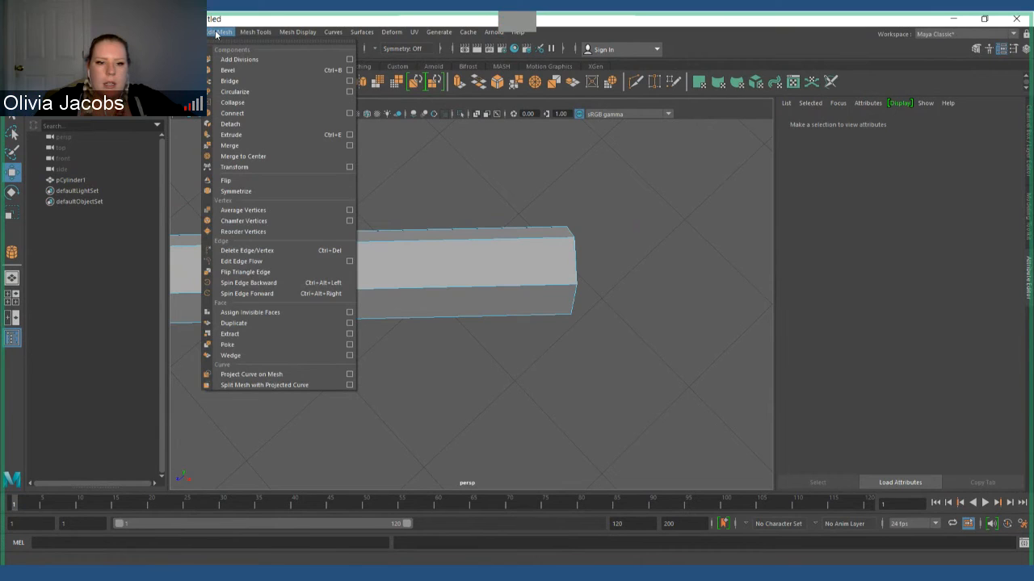
{"action": "mouse_move", "coordinate": [260, 33]}
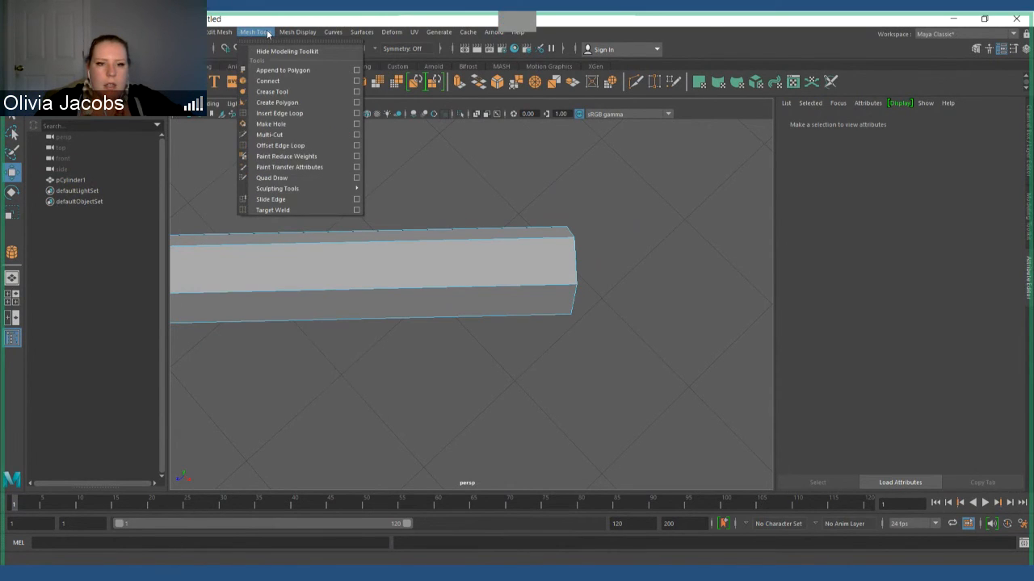
{"action": "left_click", "coordinate": [296, 116]}
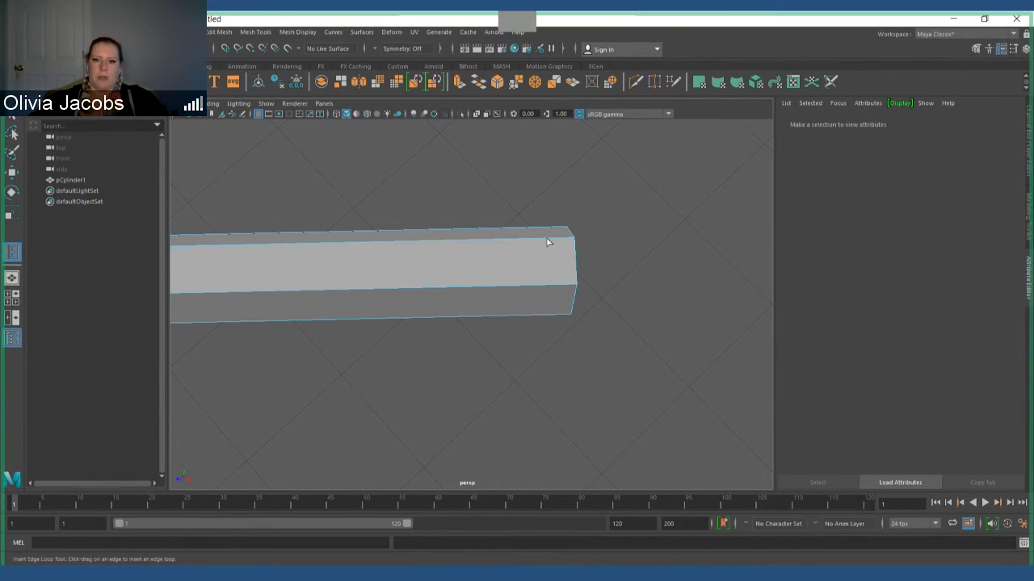
{"action": "left_click", "coordinate": [484, 244]}
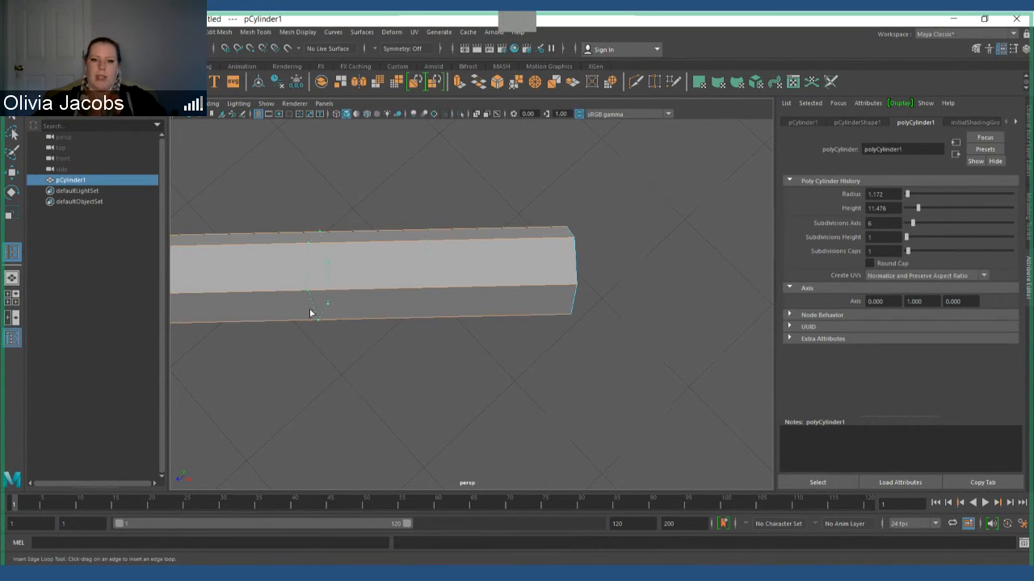
{"action": "left_click", "coordinate": [437, 311]}
{"action": "scroll", "coordinate": [435, 319], "scroll_direction": "up", "scroll_amount": 2}
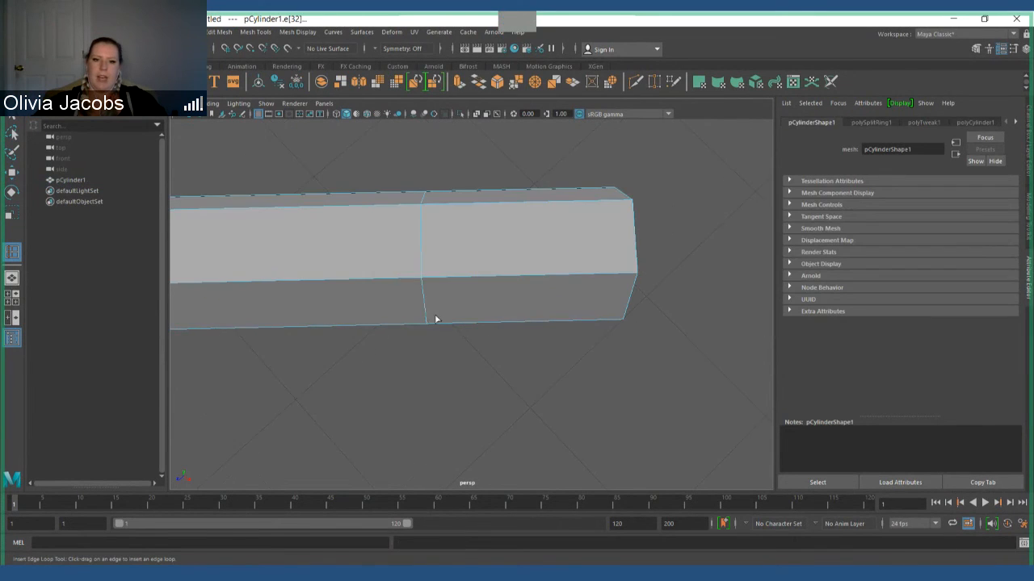
Step: Insert another edge loop farther along the shaft, away from the blunt end, and clear the selection
{"action": "middle_click_drag", "start_coordinate": [387, 291], "coordinate": [441, 339], "text": "alt"}
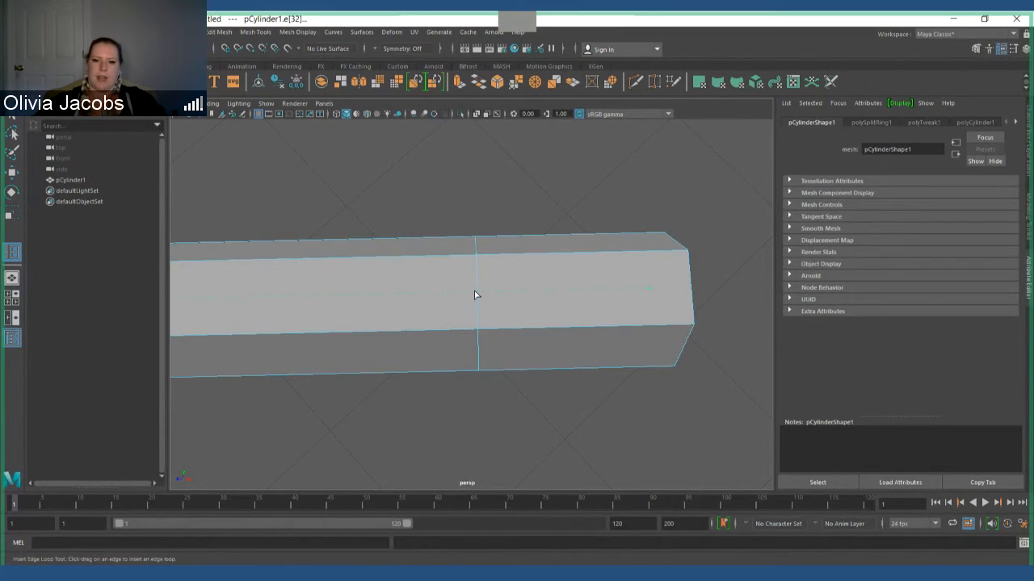
{"action": "left_click", "coordinate": [474, 291]}
{"action": "scroll", "coordinate": [436, 347], "scroll_direction": "down", "scroll_amount": 4}
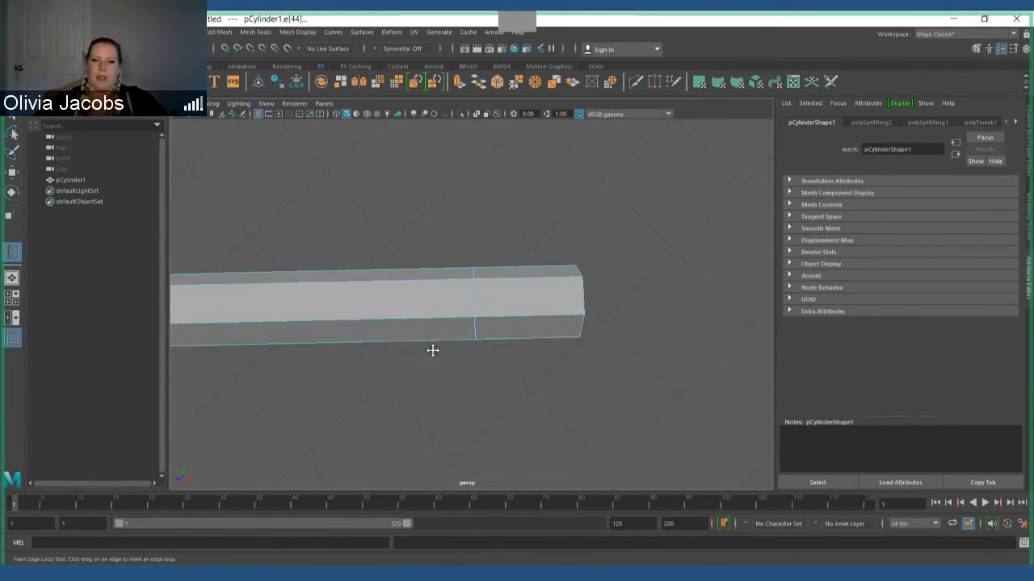
{"action": "middle_click_drag", "start_coordinate": [433, 350], "coordinate": [459, 315], "text": "alt"}
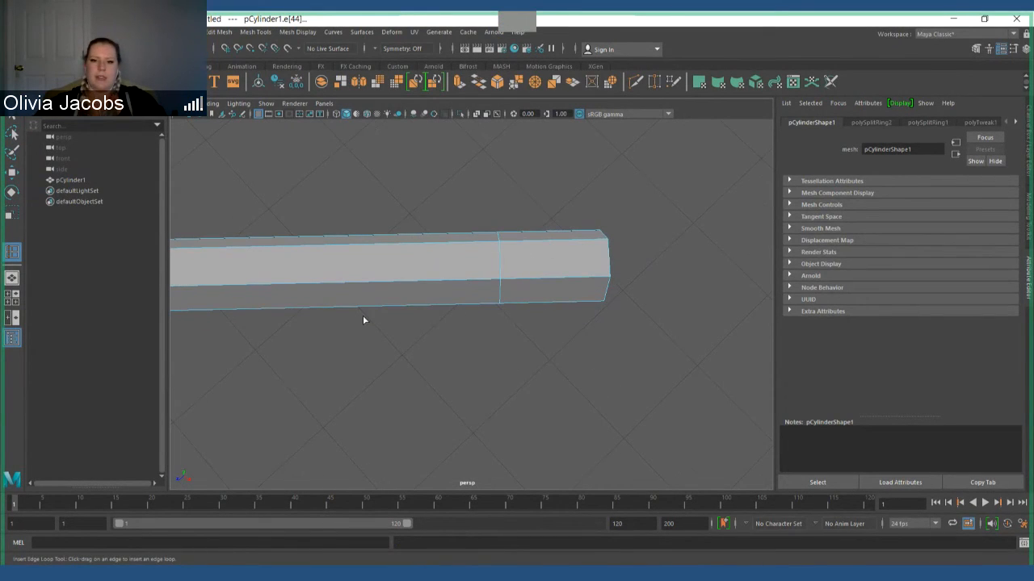
{"action": "middle_click_drag", "start_coordinate": [362, 317], "coordinate": [447, 325], "text": "alt"}
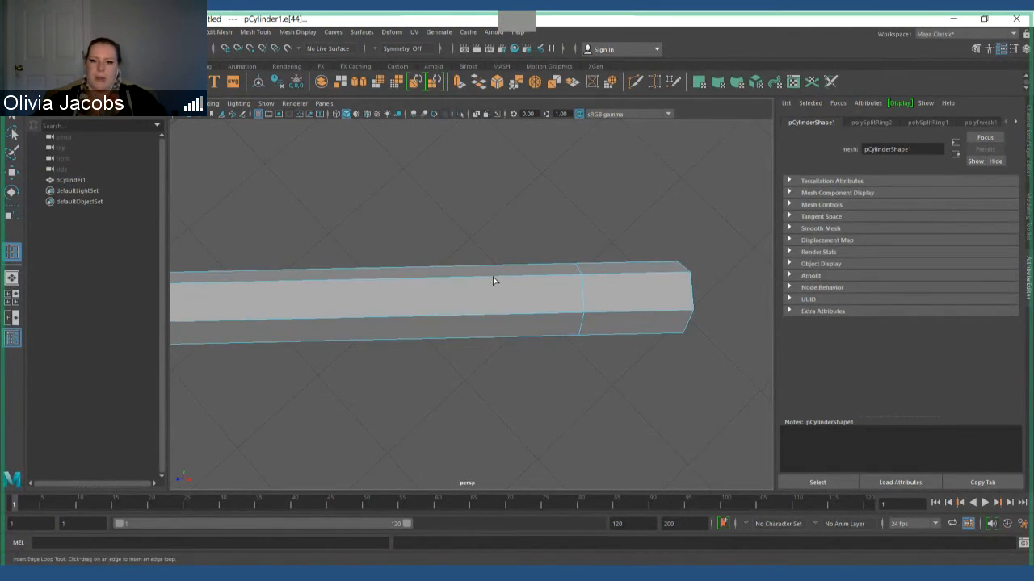
{"action": "left_click", "coordinate": [396, 331]}
{"action": "left_click", "coordinate": [526, 427]}
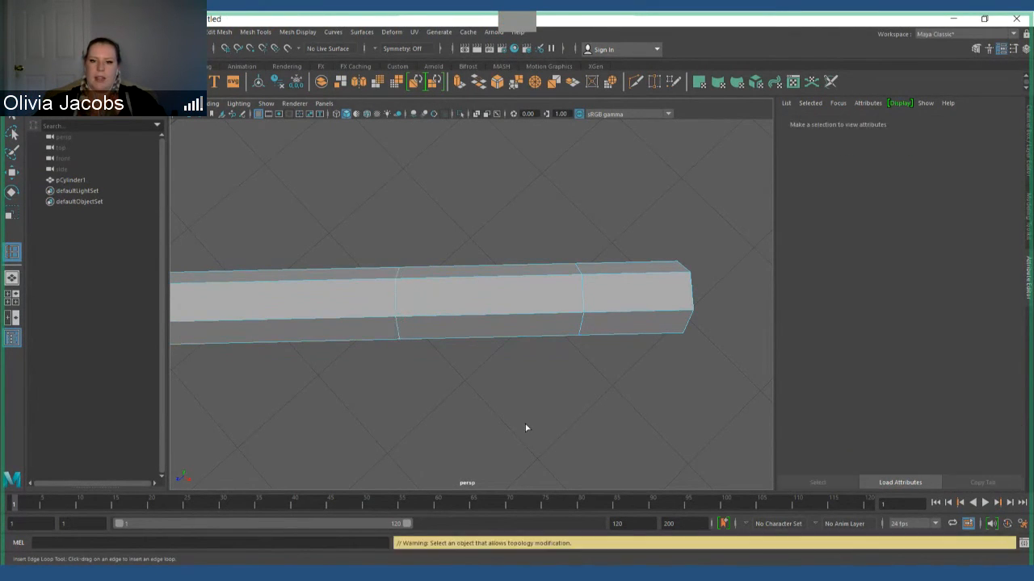
Step: Return the pencil to object mode, select it whole, and view its blunt end from another angle
{"action": "right_click_drag", "start_coordinate": [526, 418], "coordinate": [579, 260]}
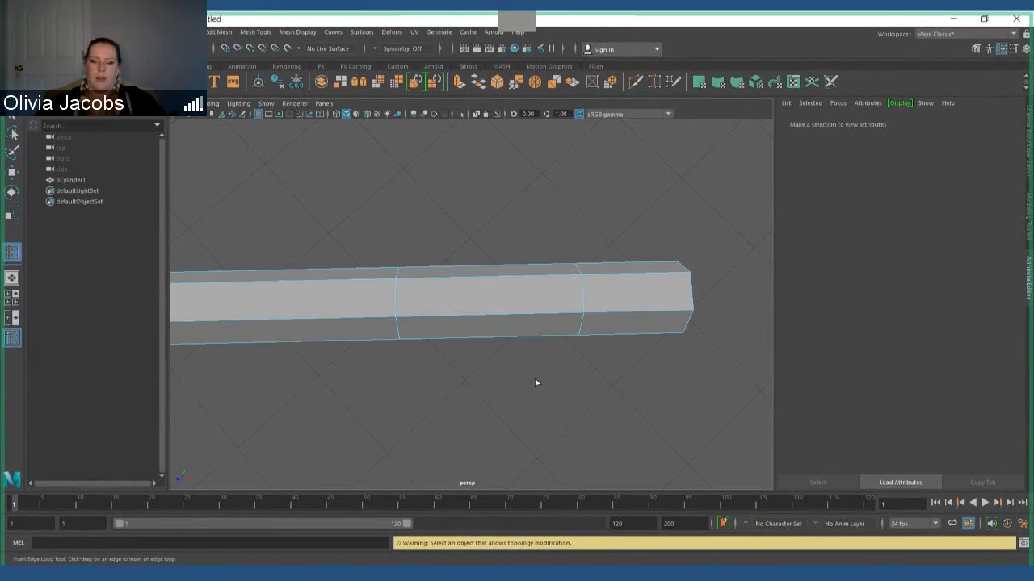
{"action": "right_click_drag", "start_coordinate": [538, 369], "coordinate": [579, 260]}
{"action": "left_click", "coordinate": [543, 294]}
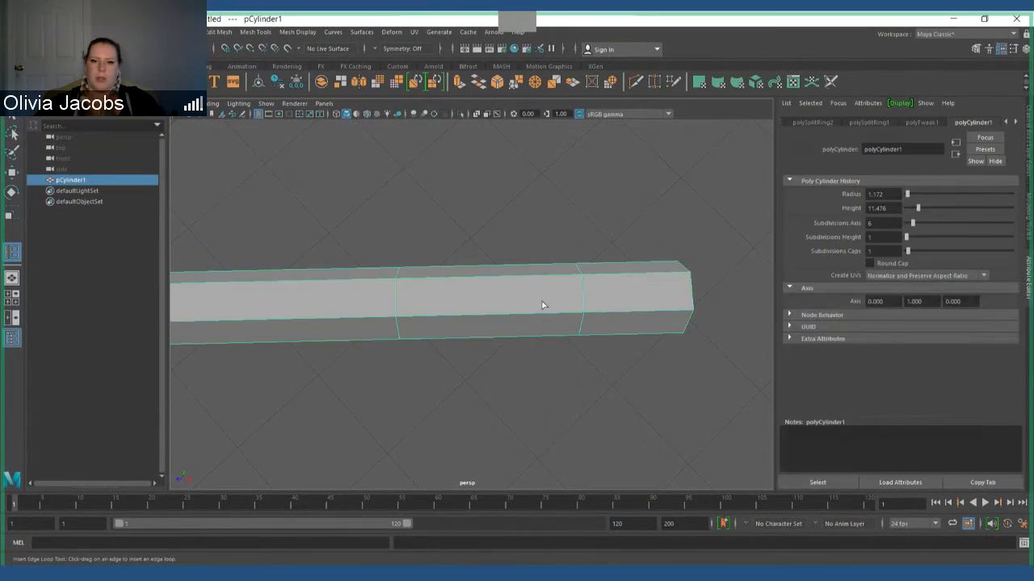
{"action": "scroll", "coordinate": [541, 325], "scroll_direction": "up", "scroll_amount": 3}
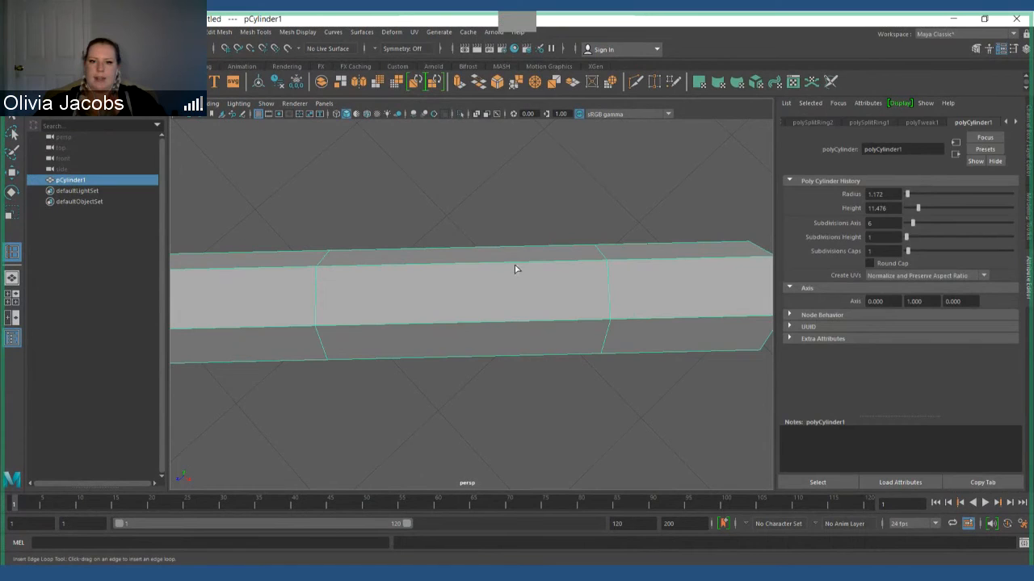
{"action": "left_click_drag", "start_coordinate": [507, 293], "coordinate": [480, 305], "text": "alt"}
{"action": "right_click_drag", "start_coordinate": [480, 305], "coordinate": [517, 250], "text": "shift"}
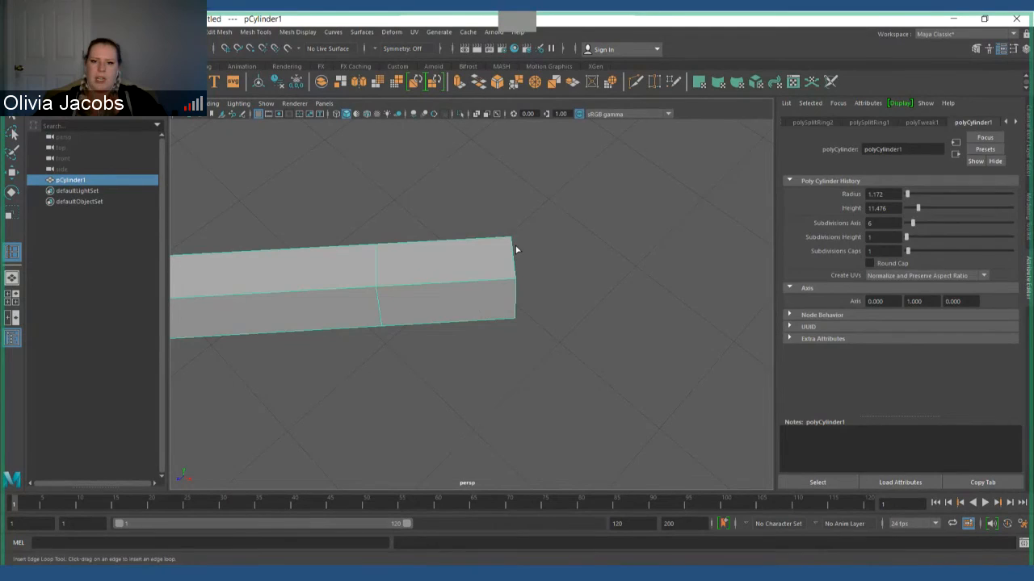
Step: Try to box-select the faces of the segment at the pencil's blunt end in face selection mode
{"action": "right_click", "coordinate": [582, 193]}
{"action": "right_click", "coordinate": [584, 263]}
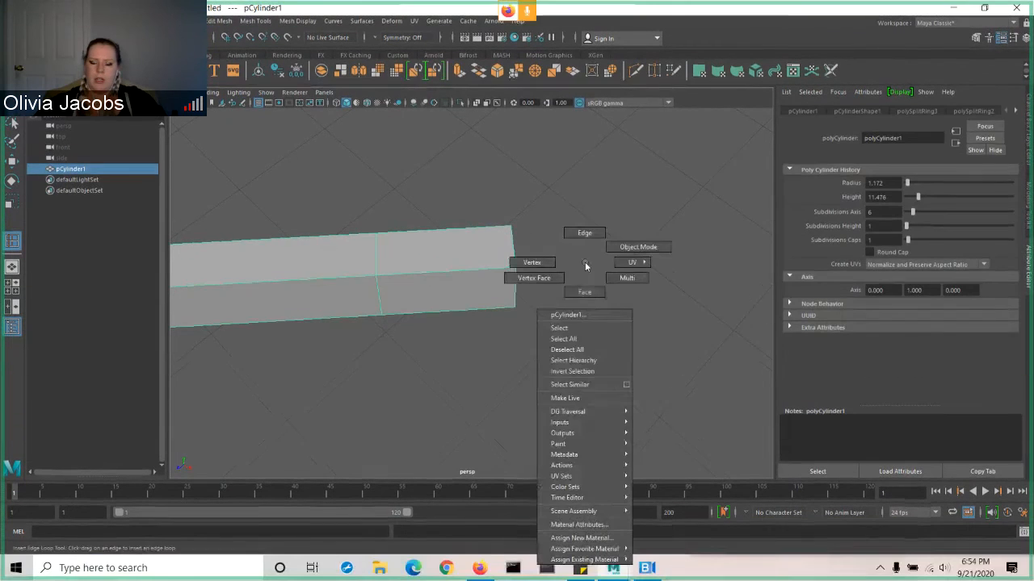
{"action": "right_click_drag", "start_coordinate": [586, 267], "coordinate": [582, 302]}
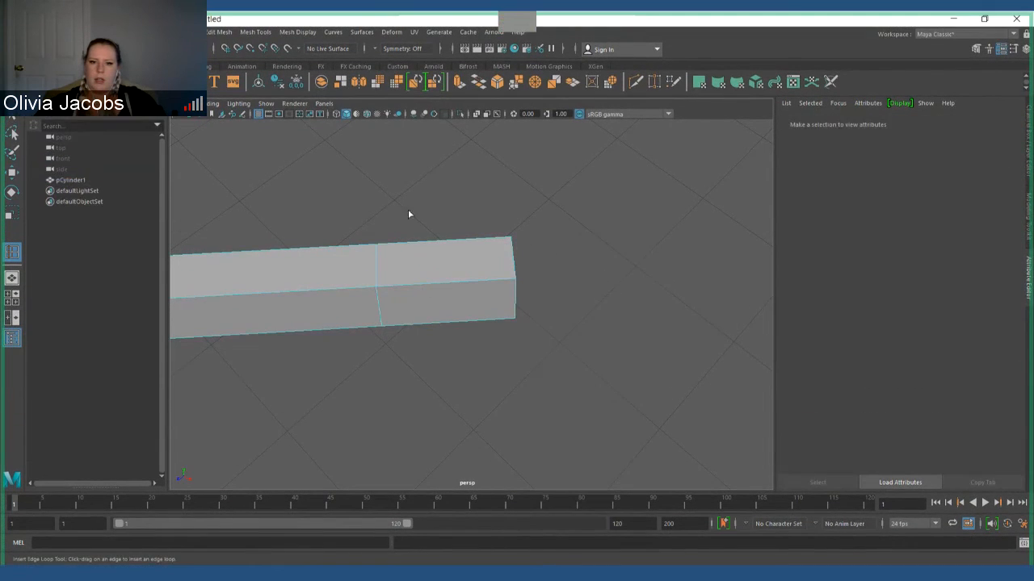
{"action": "left_click_drag", "start_coordinate": [432, 178], "coordinate": [593, 423]}
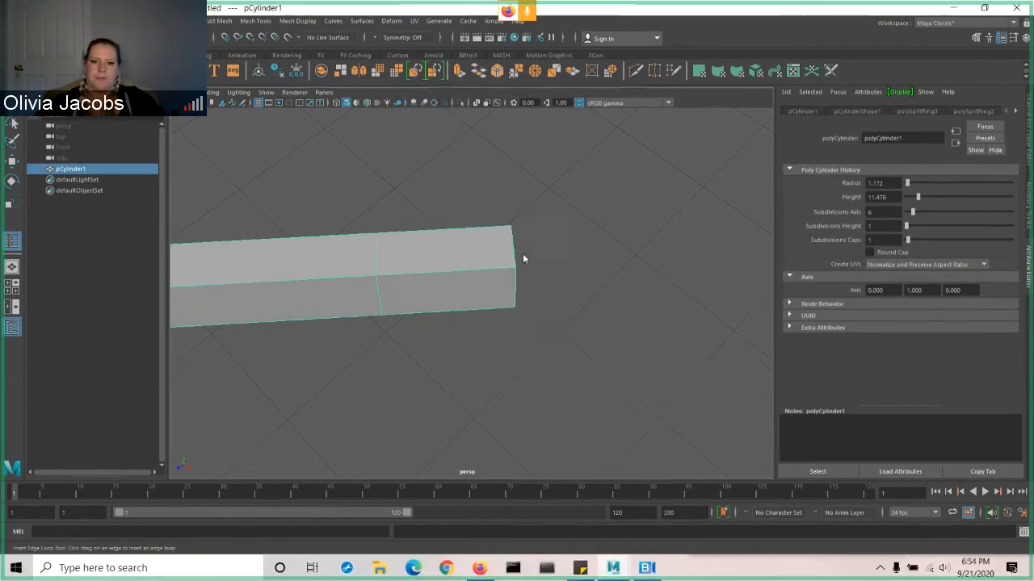
Step: Try to select vertices at the blunt end, undo the stray edge loop, and reselect the whole pencil
{"action": "right_click_drag", "start_coordinate": [524, 268], "coordinate": [429, 240]}
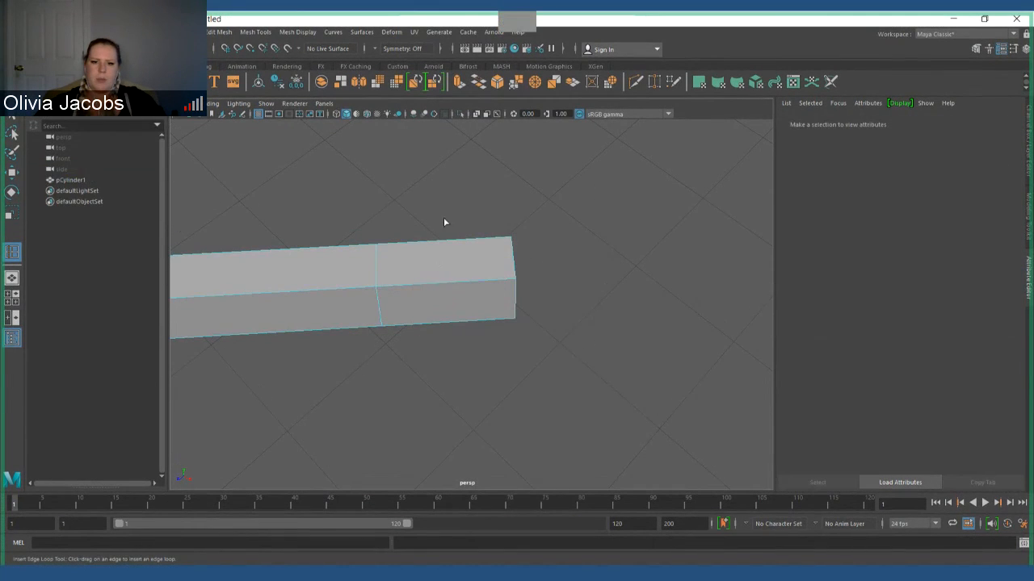
{"action": "left_click", "coordinate": [445, 242]}
{"action": "key", "text": "ctrl+z"}
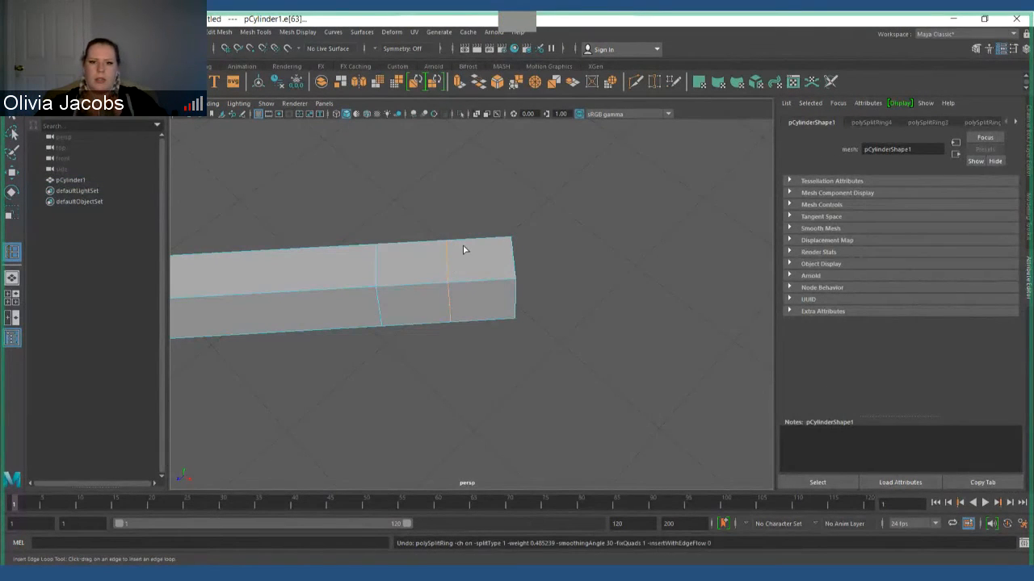
{"action": "left_click", "coordinate": [561, 237]}
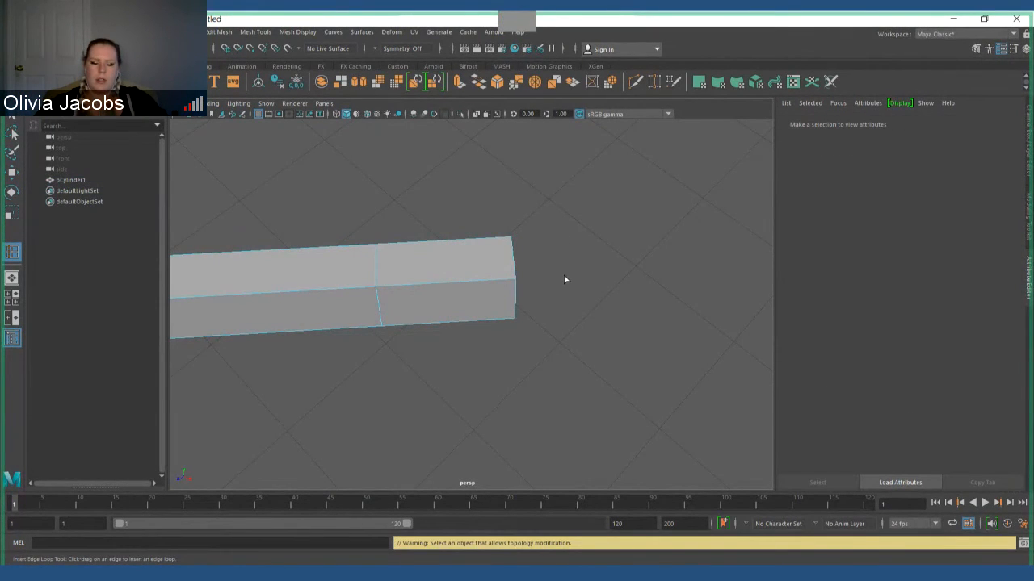
{"action": "right_click", "coordinate": [523, 290]}
{"action": "left_click", "coordinate": [507, 279]}
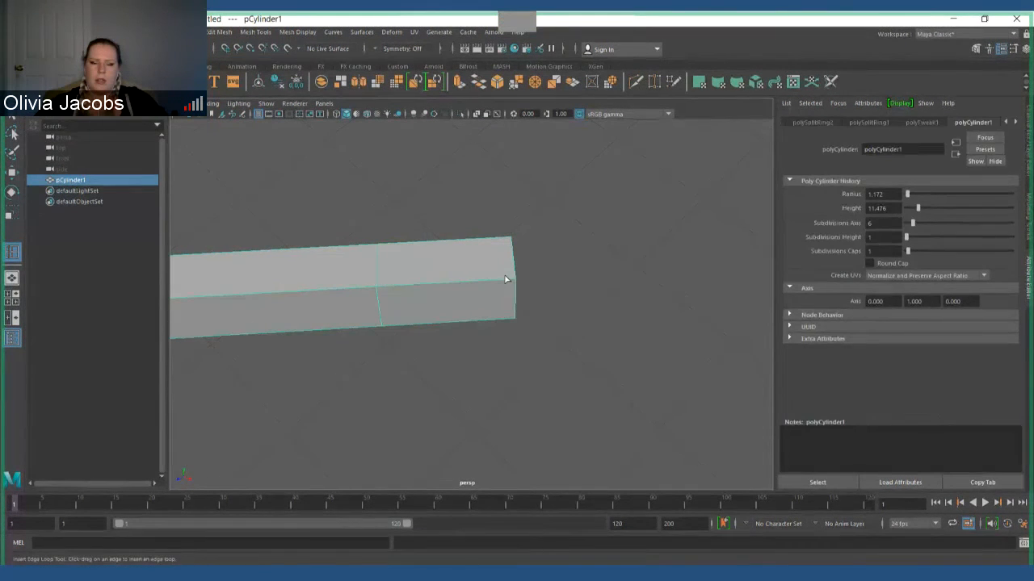
Step: Try to pick a face on the blunt end segment, and undo the unintended edge loop
{"action": "left_click_drag", "start_coordinate": [404, 226], "coordinate": [531, 330], "text": "alt"}
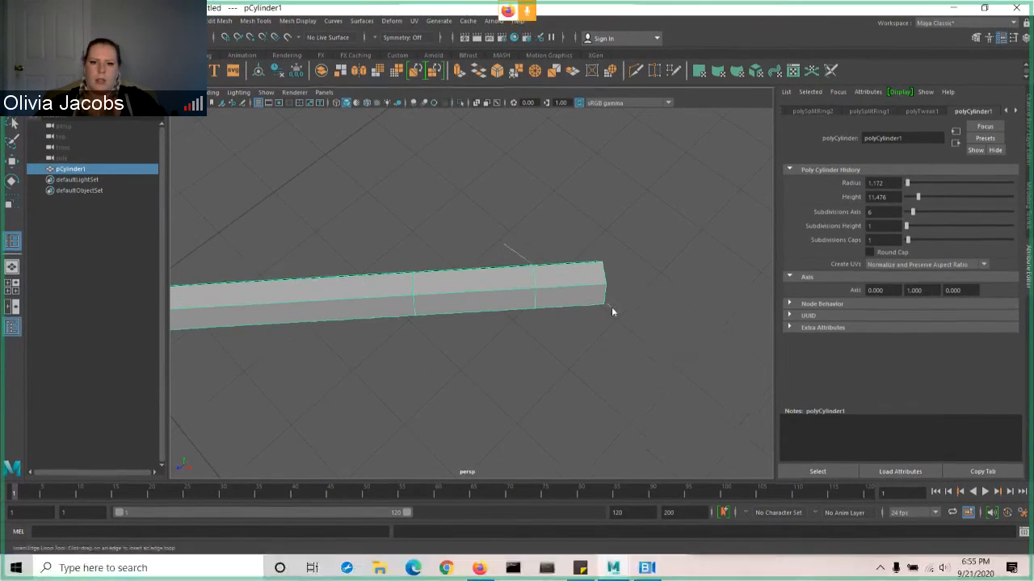
{"action": "right_click_drag", "start_coordinate": [504, 245], "coordinate": [611, 307]}
{"action": "left_click", "coordinate": [562, 277]}
{"action": "right_click_drag", "start_coordinate": [587, 274], "coordinate": [589, 311]}
{"action": "left_click", "coordinate": [578, 272]}
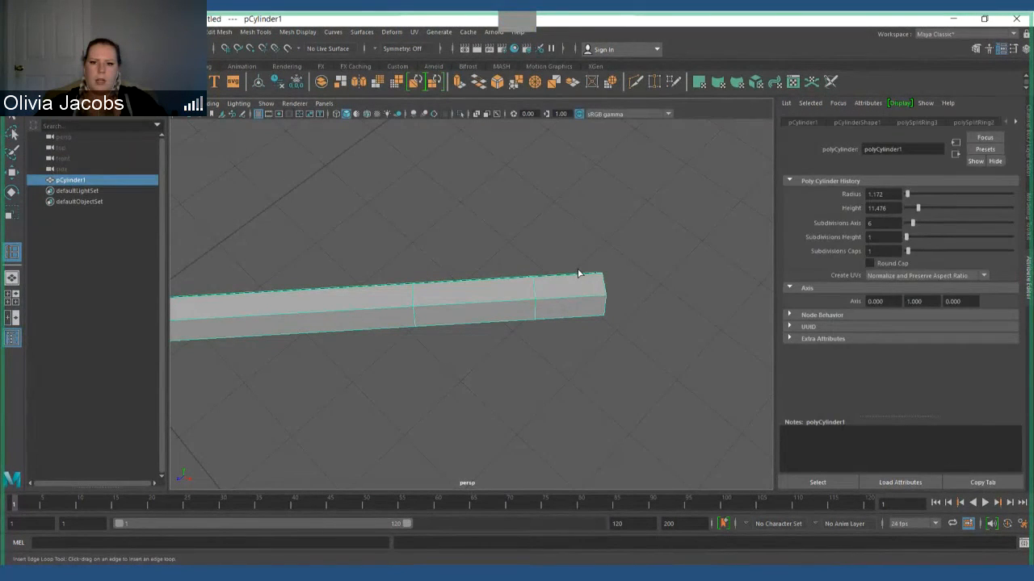
{"action": "left_click", "coordinate": [578, 274]}
{"action": "key", "text": "ctrl+z"}
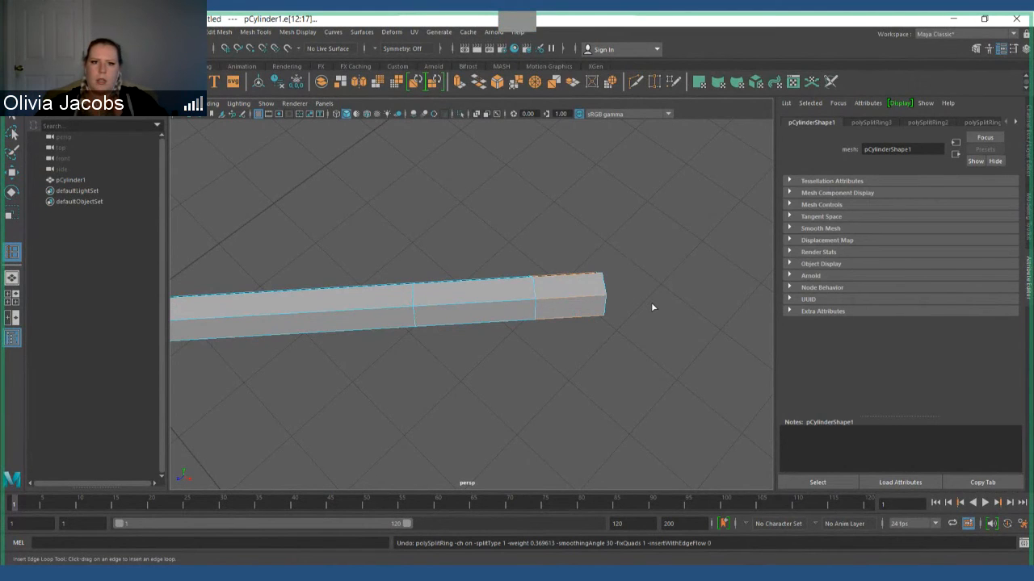
Step: Retry face selection on the end segment from a closer angle, and undo the edge loop inserted instead
{"action": "left_click_drag", "start_coordinate": [652, 306], "coordinate": [561, 322], "text": "alt"}
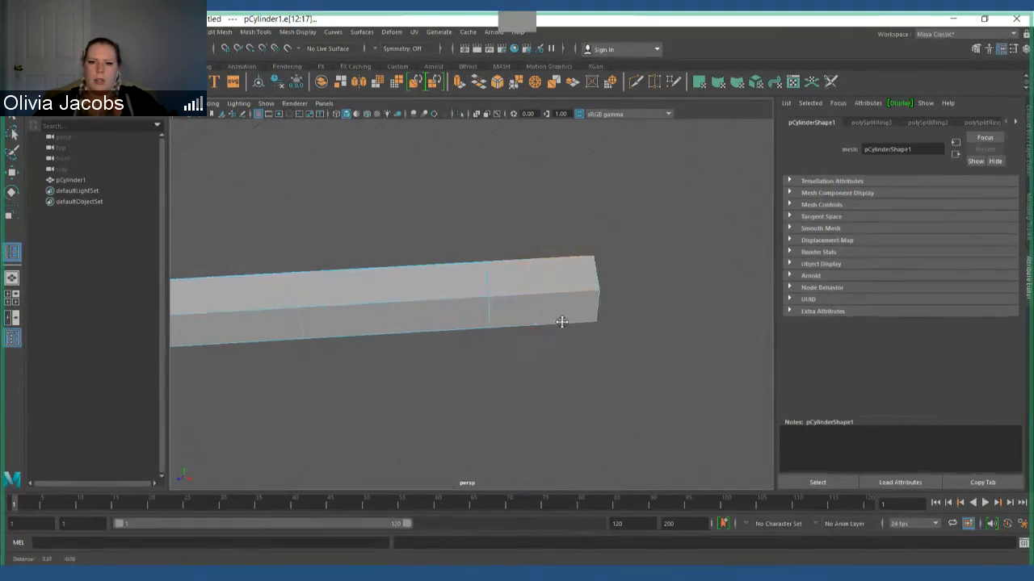
{"action": "mouse_move", "coordinate": [559, 286]}
{"action": "right_mouse_down"}
{"action": "mouse_move", "coordinate": [565, 315]}
{"action": "mouse_move", "coordinate": [565, 304]}
{"action": "right_mouse_up"}
{"action": "mouse_move", "coordinate": [513, 272]}
{"action": "left_mouse_down"}
{"action": "mouse_move", "coordinate": [497, 270]}
{"action": "mouse_move", "coordinate": [519, 289]}
{"action": "left_mouse_up"}
{"action": "key", "text": "ctrl+z"}
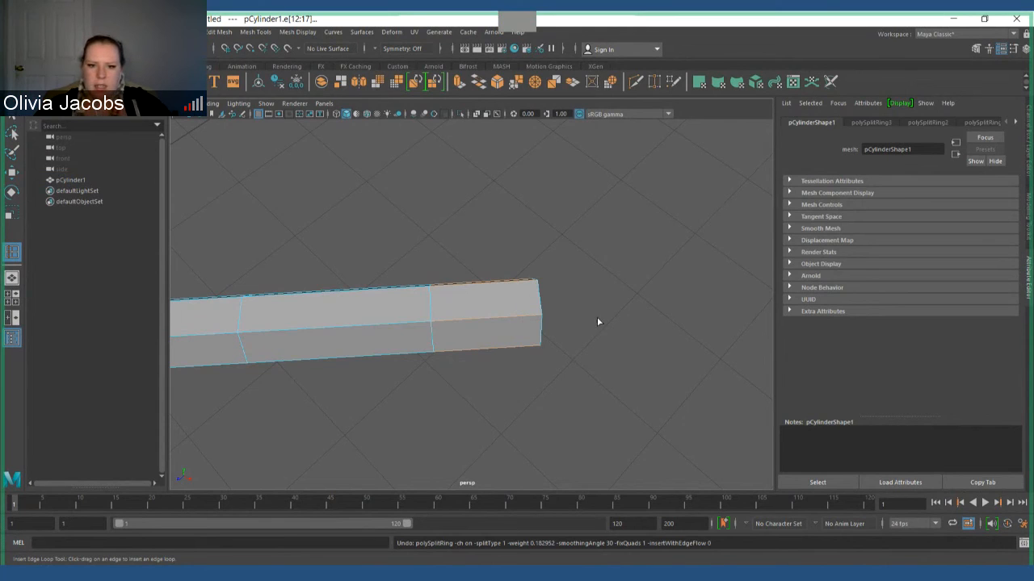
Step: Clear the edge selection by switching the pencil to face selection in a close view of the blunt end
{"action": "scroll", "coordinate": [597, 317], "scroll_direction": "up", "scroll_amount": 5}
{"action": "middle_click_drag", "start_coordinate": [500, 348], "coordinate": [397, 352], "text": "alt"}
{"action": "left_click_drag", "start_coordinate": [395, 350], "coordinate": [423, 348], "text": "alt"}
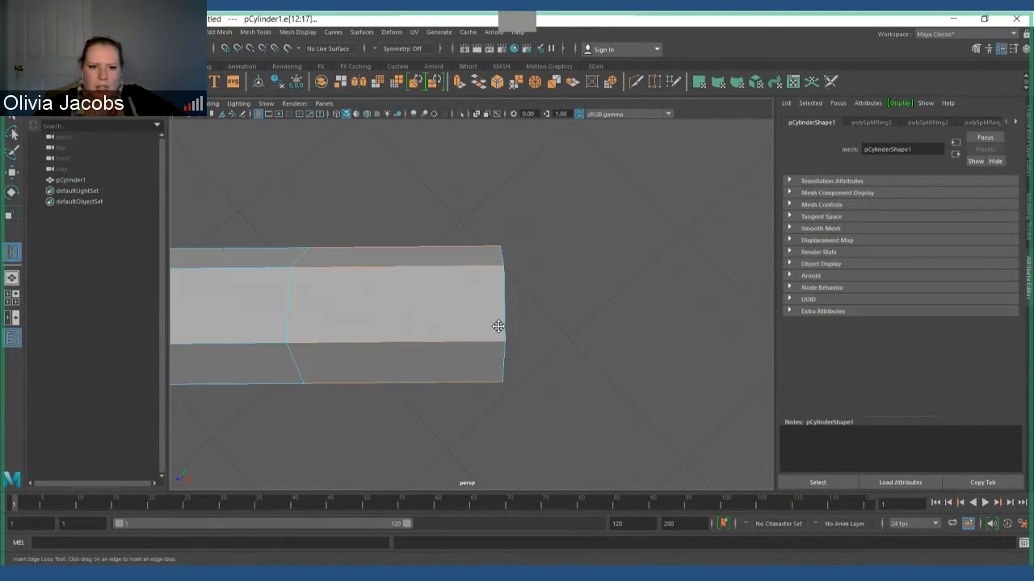
{"action": "middle_click_drag", "start_coordinate": [498, 327], "coordinate": [593, 328], "text": "alt"}
{"action": "right_click_drag", "start_coordinate": [498, 144], "coordinate": [505, 173]}
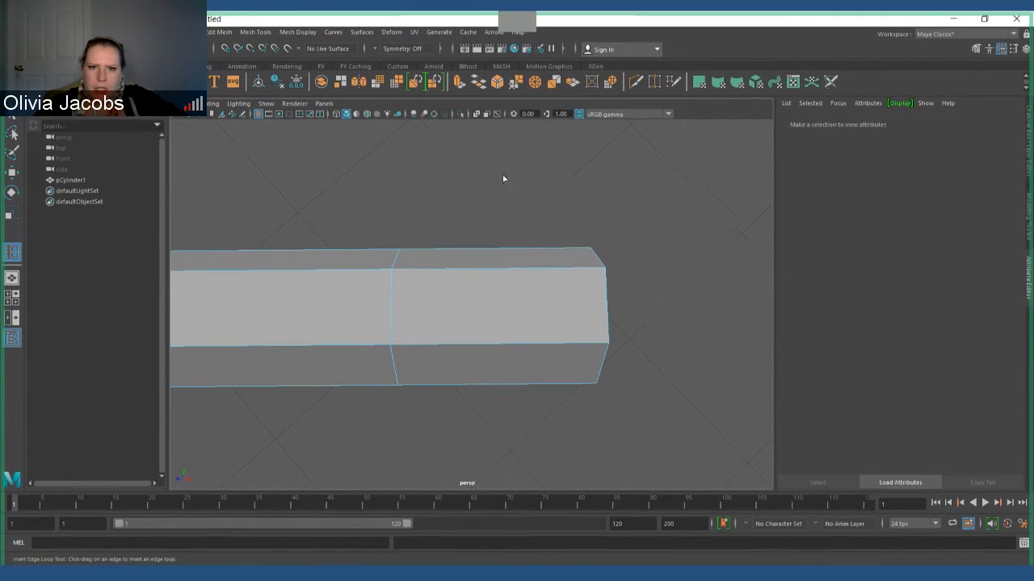
Step: Select the whole pencil, frame its full length, and bring up the rendering material tools
{"action": "left_click_drag", "start_coordinate": [506, 176], "coordinate": [638, 360]}
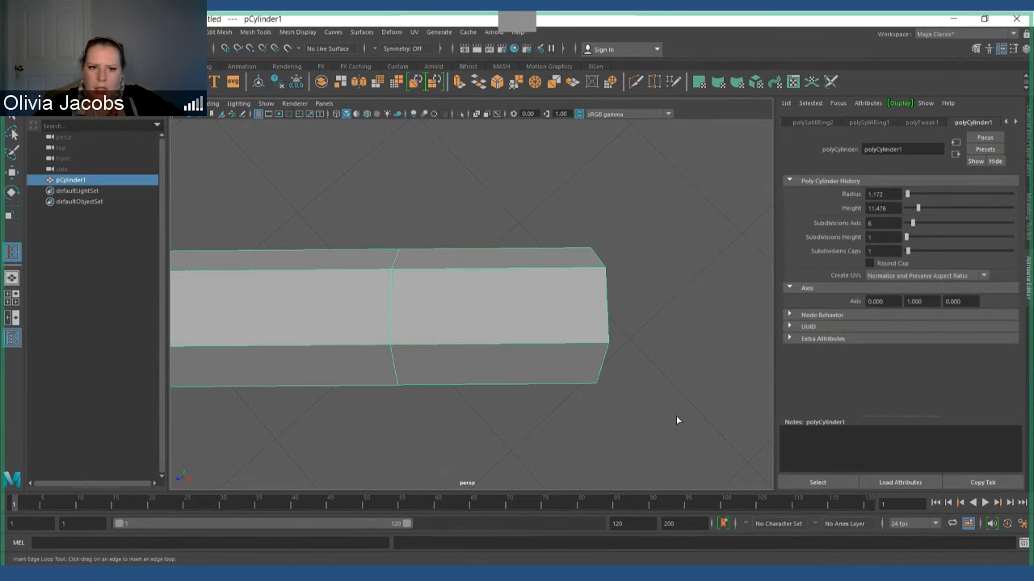
{"action": "left_click", "coordinate": [154, 236]}
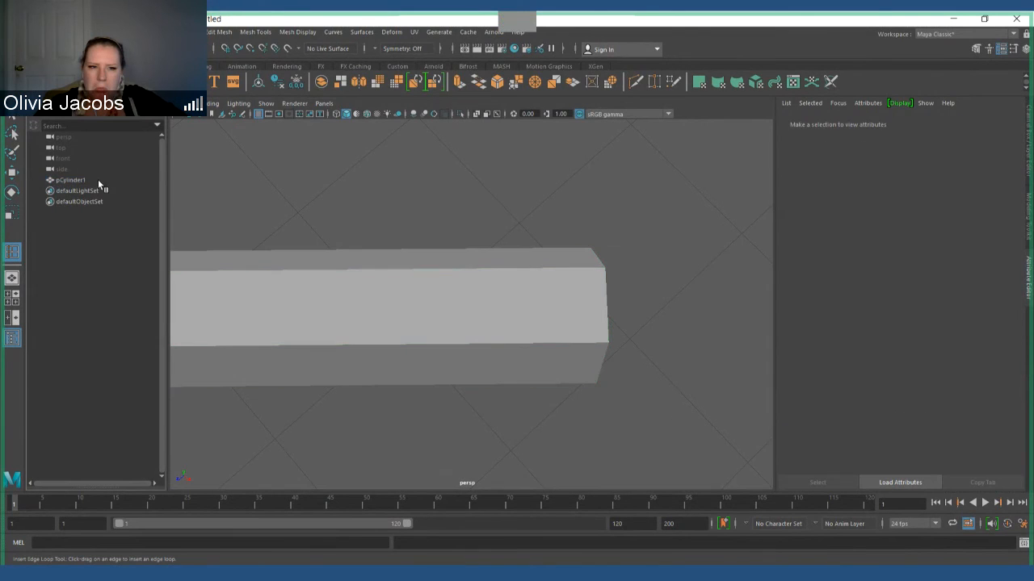
{"action": "left_click", "coordinate": [98, 180]}
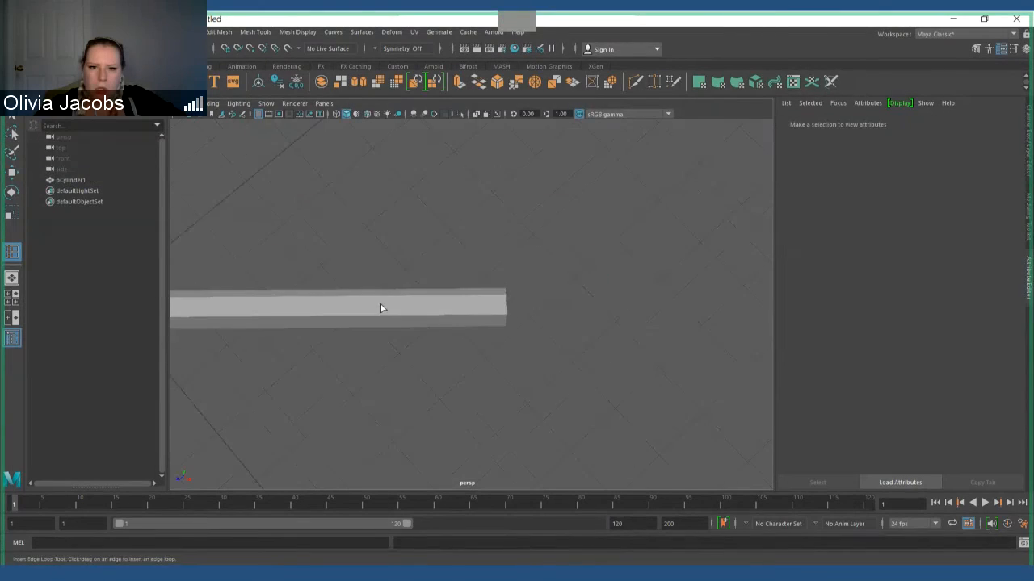
{"action": "middle_click_drag", "start_coordinate": [380, 305], "coordinate": [814, 310], "text": "alt"}
{"action": "middle_click_drag", "start_coordinate": [339, 319], "coordinate": [575, 321], "text": "alt"}
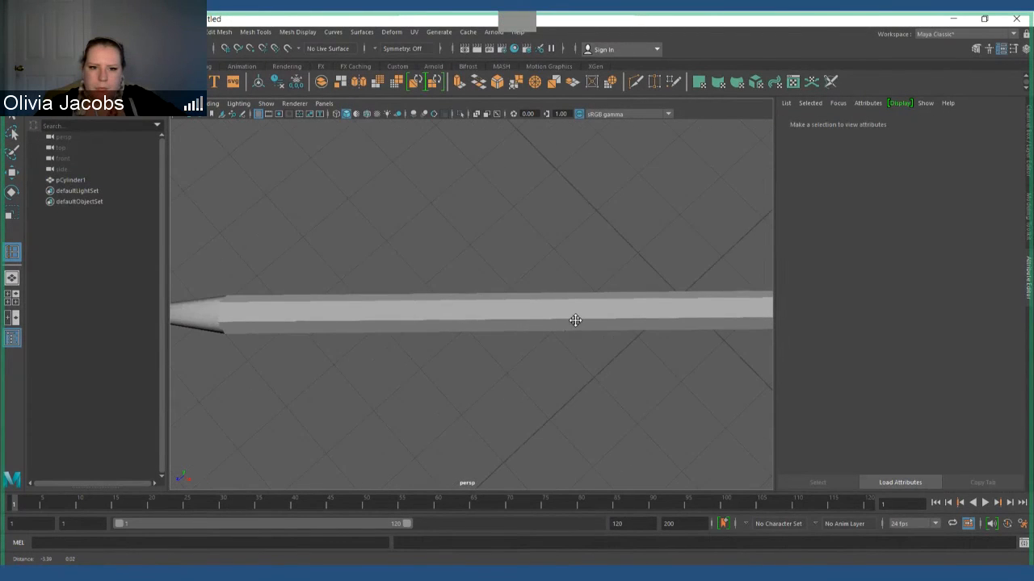
{"action": "left_click", "coordinate": [525, 315]}
{"action": "middle_click_drag", "start_coordinate": [597, 275], "coordinate": [405, 268], "text": "alt"}
{"action": "scroll", "coordinate": [487, 346], "scroll_direction": "down", "scroll_amount": 2}
{"action": "middle_click_drag", "start_coordinate": [487, 347], "coordinate": [522, 325], "text": "alt"}
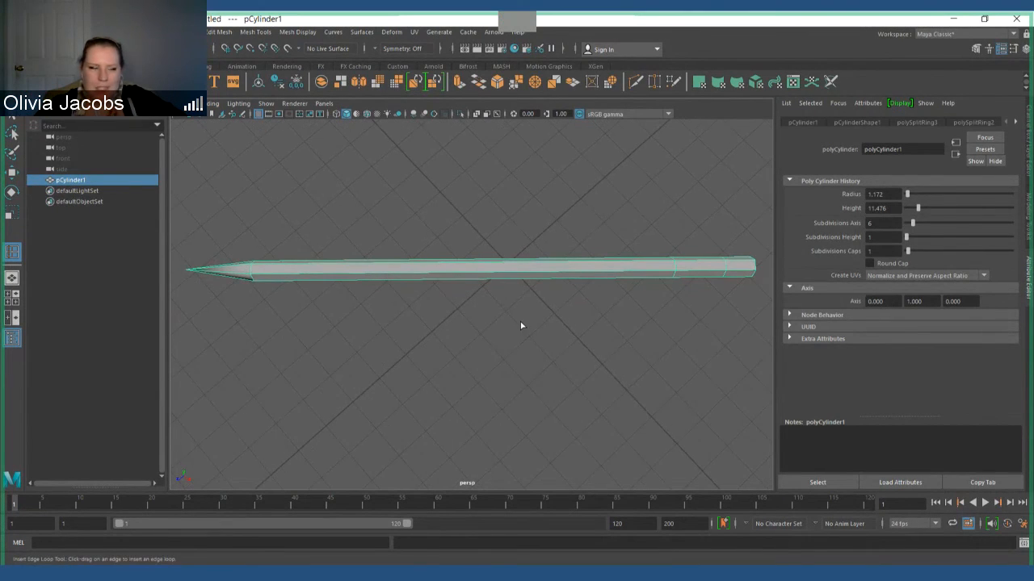
{"action": "scroll", "coordinate": [496, 302], "scroll_direction": "down", "scroll_amount": 1}
{"action": "scroll", "coordinate": [487, 316], "scroll_direction": "up", "scroll_amount": 2}
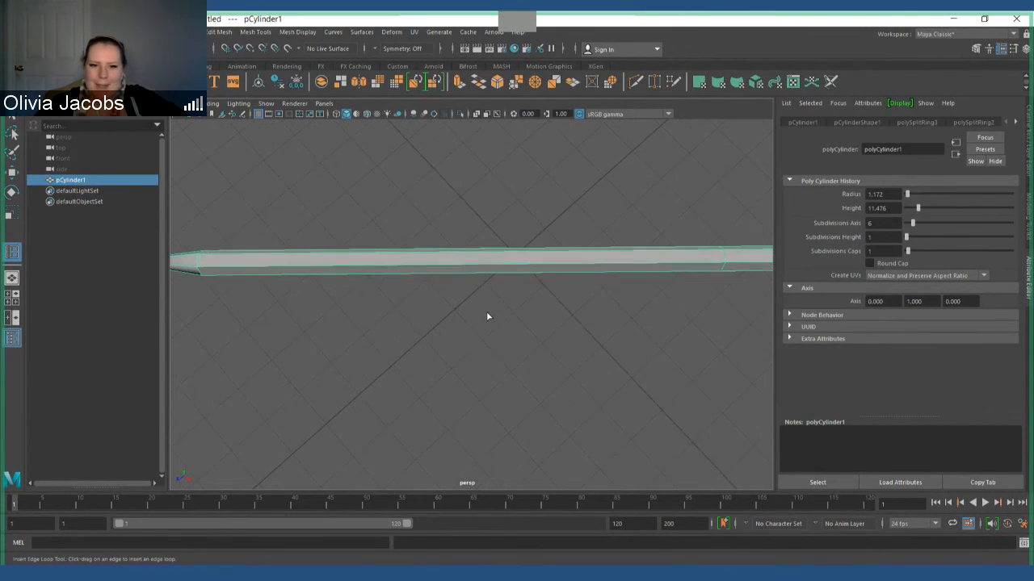
{"action": "scroll", "coordinate": [482, 277], "scroll_direction": "down", "scroll_amount": 1}
{"action": "middle_click_drag", "start_coordinate": [468, 261], "coordinate": [483, 392], "text": "alt"}
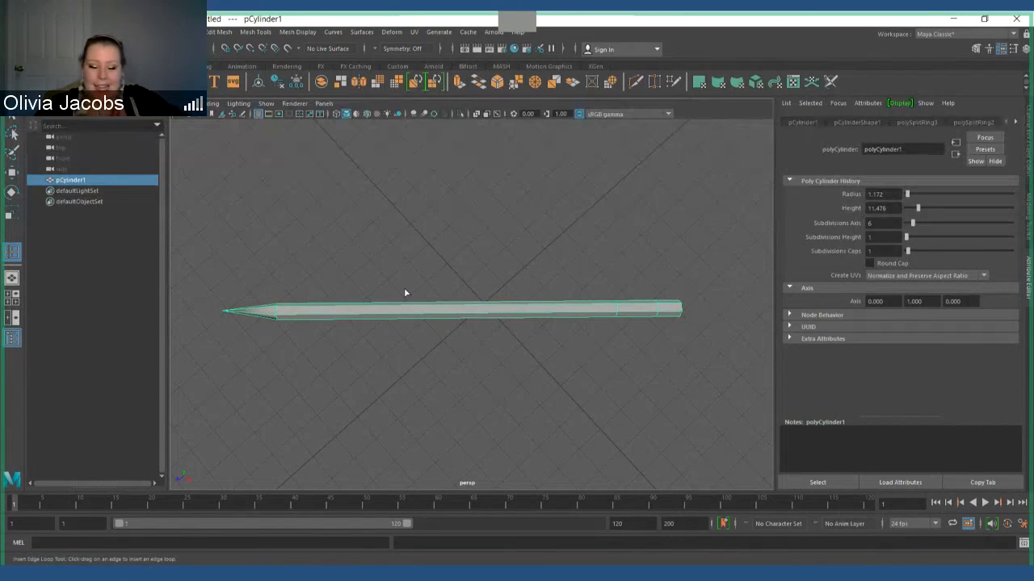
{"action": "left_click", "coordinate": [293, 67]}
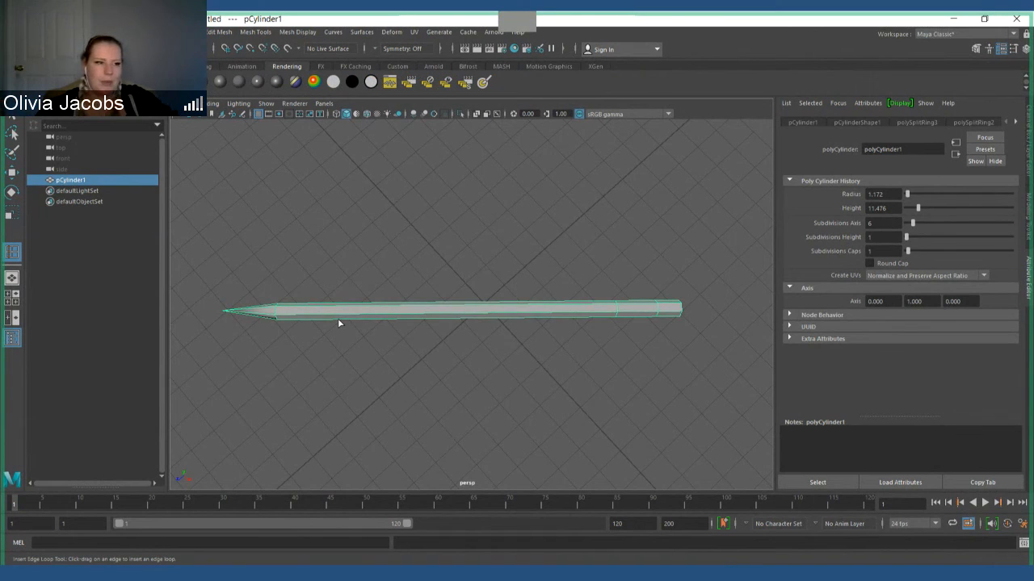
Step: Try to select a component on the pencil body, undo the stray edge loop, and reselect the whole pencil
{"action": "left_click", "coordinate": [484, 310]}
{"action": "key", "text": "ctrl+z"}
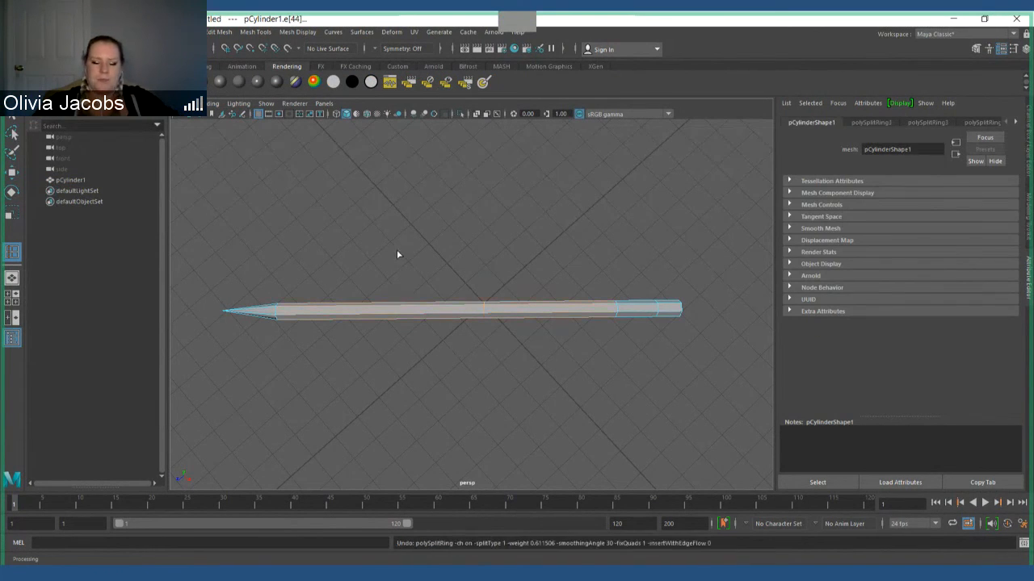
{"action": "right_click_drag", "start_coordinate": [396, 249], "coordinate": [504, 165]}
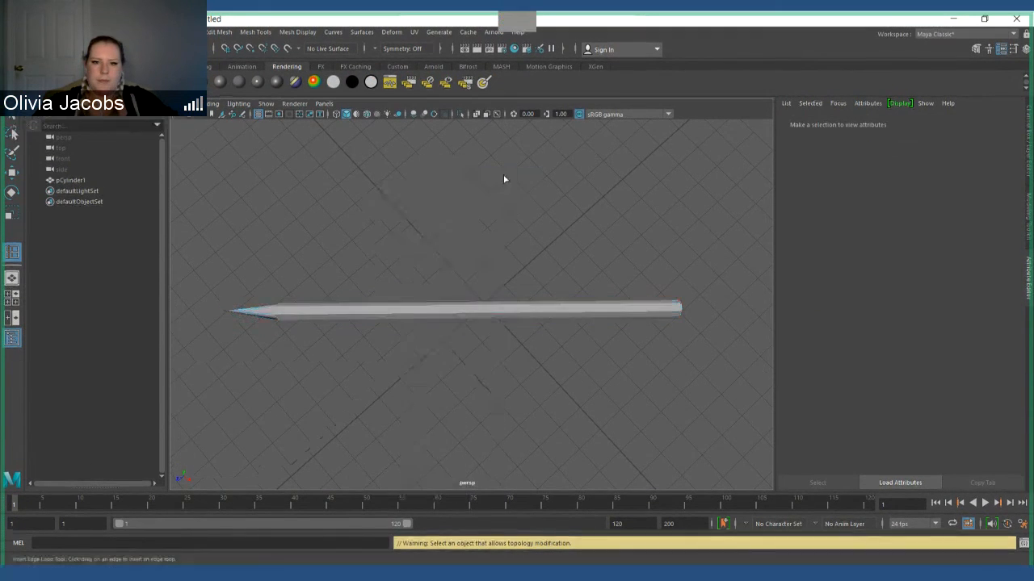
{"action": "left_click", "coordinate": [430, 310]}
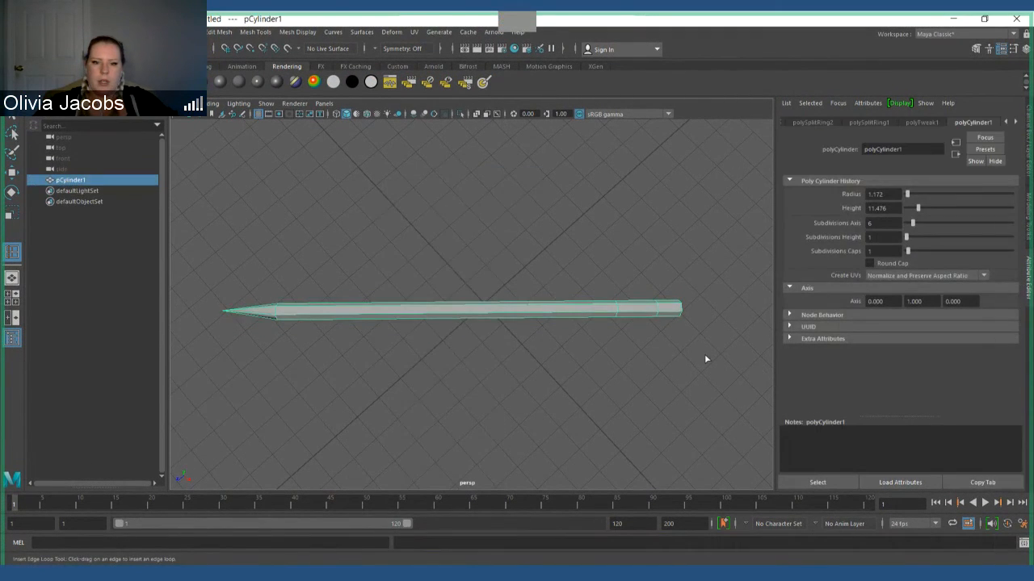
Step: Create a new Lambert material for the pencil and name it "pencil"
{"action": "left_click", "coordinate": [239, 81]}
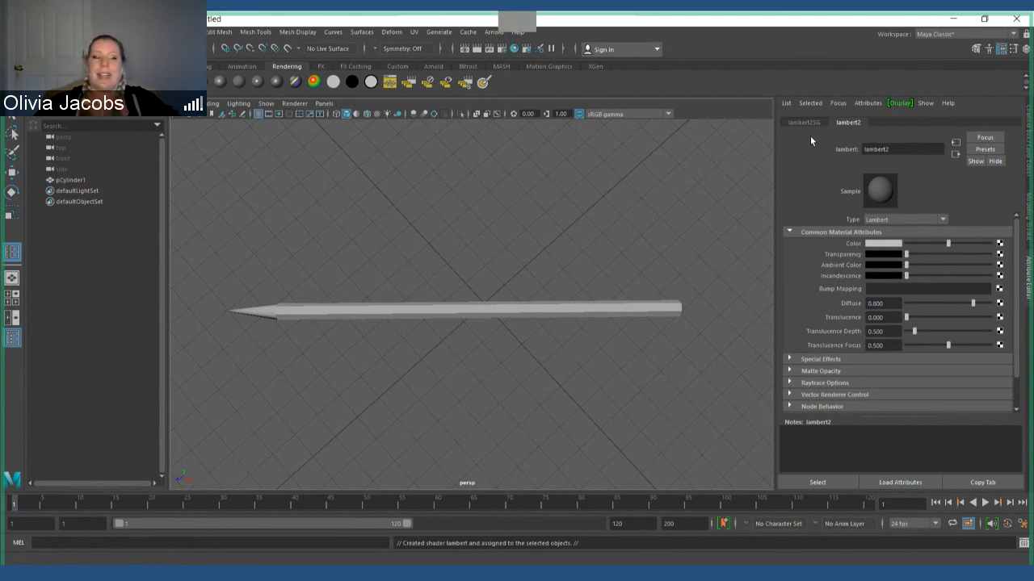
{"action": "left_click", "coordinate": [890, 149]}
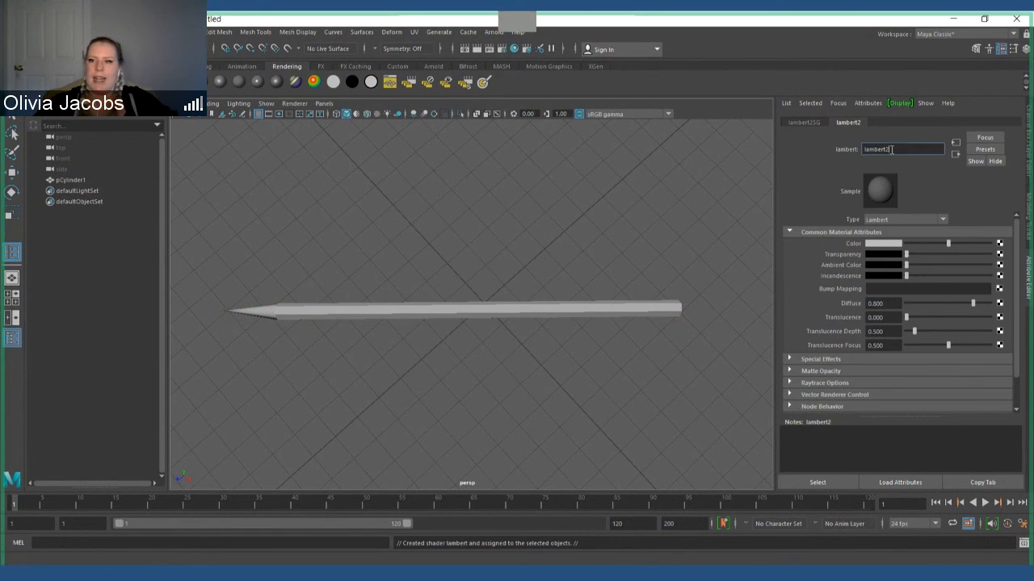
{"action": "double_click", "coordinate": [890, 150]}
{"action": "type", "text": "pencil"}
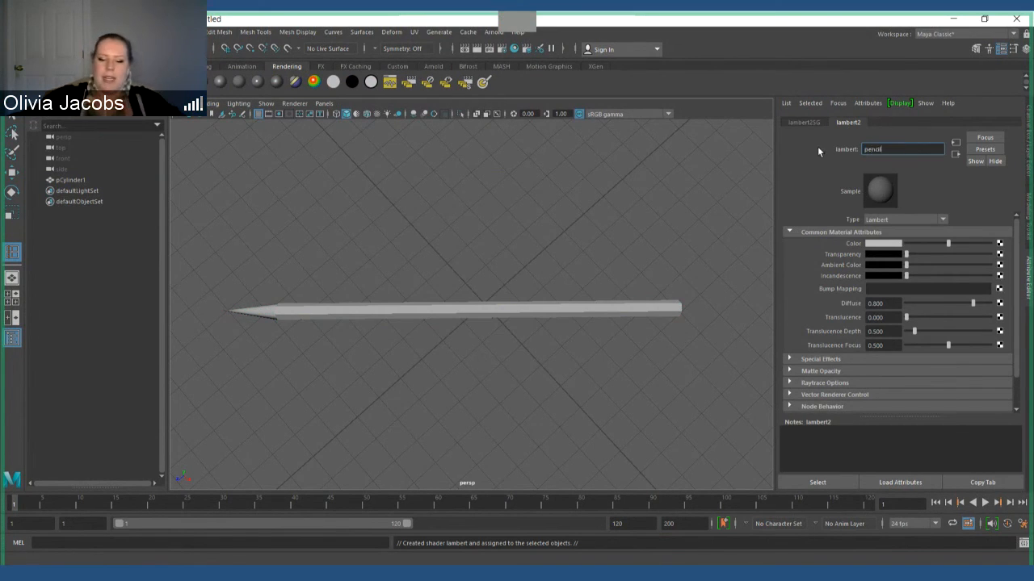
{"action": "key", "text": "Return"}
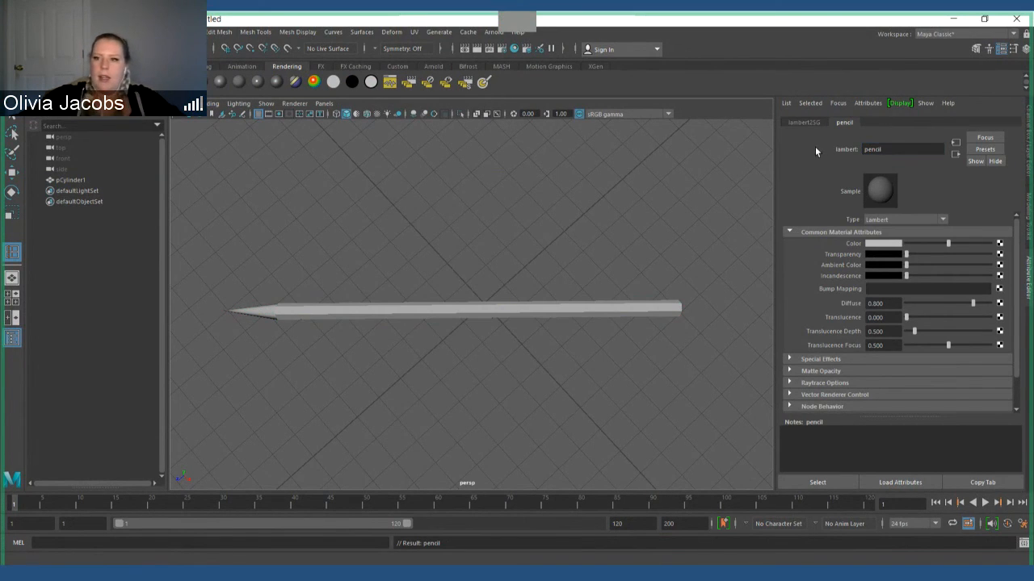
Step: Set the color of the "pencil" material to a bright golden yellow
{"action": "left_click", "coordinate": [891, 244]}
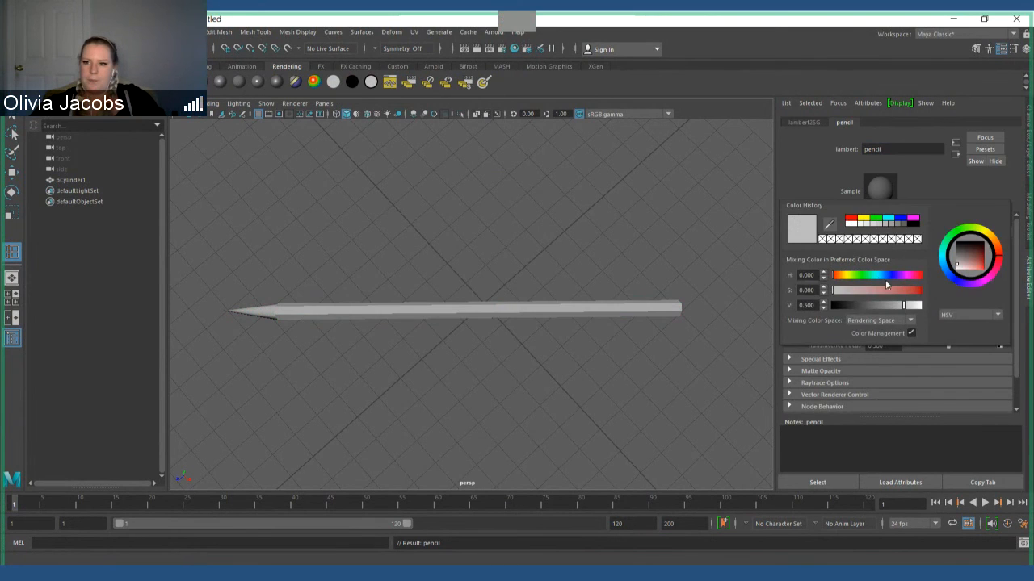
{"action": "left_click_drag", "start_coordinate": [887, 275], "coordinate": [919, 306]}
{"action": "left_click_drag", "start_coordinate": [845, 276], "coordinate": [847, 278]}
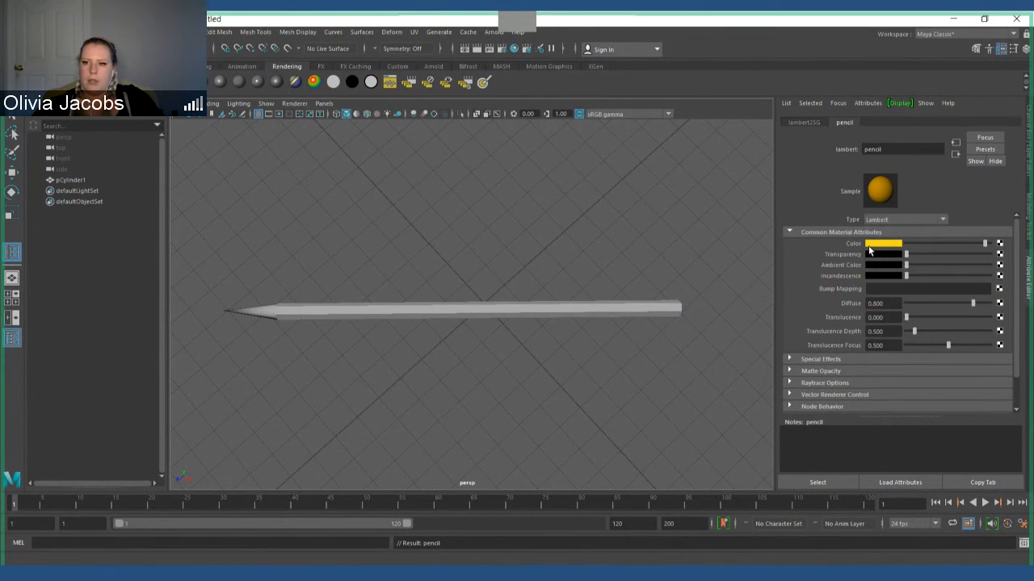
Step: Check the selected pencil's lambert1 material, then create another Lambert material and give it a muted yellow color
{"action": "left_click", "coordinate": [660, 305]}
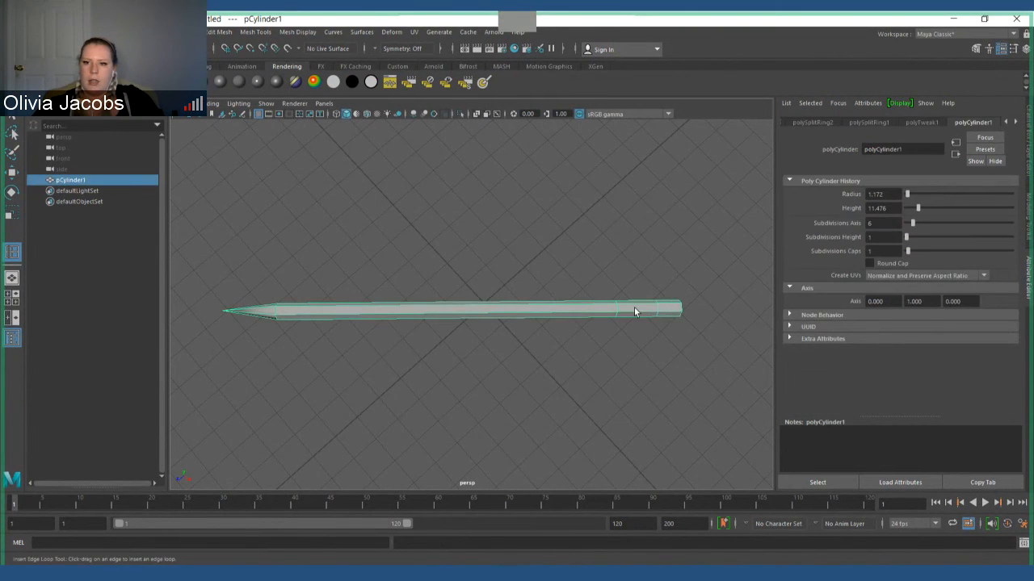
{"action": "left_click", "coordinate": [1015, 122]}
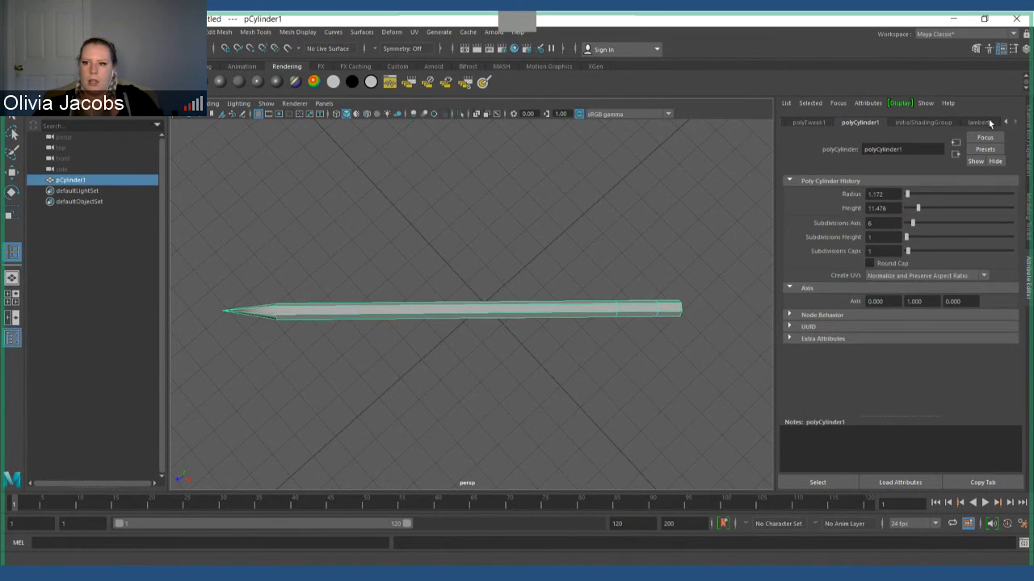
{"action": "left_click", "coordinate": [990, 122]}
{"action": "left_click", "coordinate": [257, 82]}
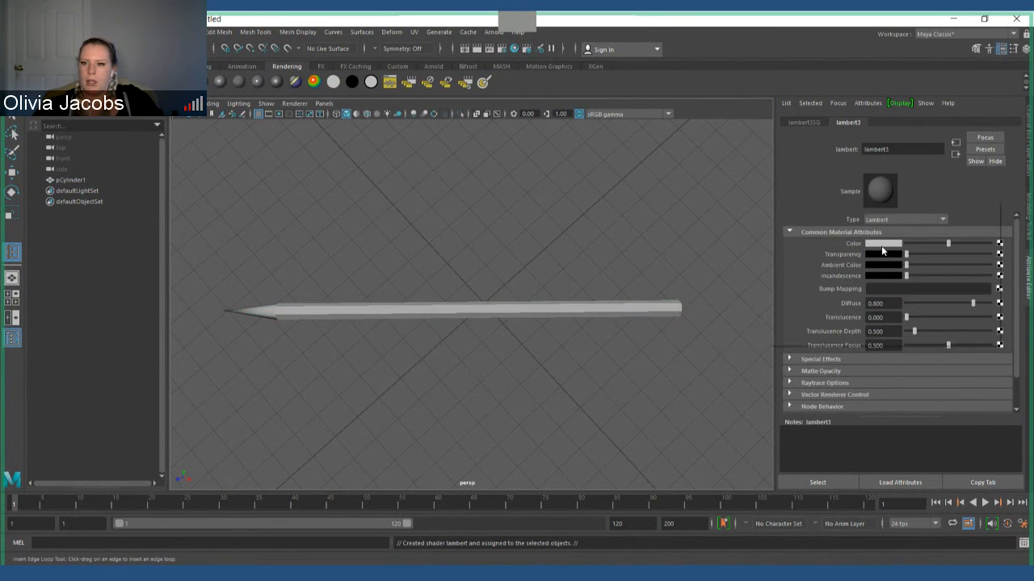
{"action": "left_click", "coordinate": [883, 244]}
{"action": "left_click_drag", "start_coordinate": [843, 280], "coordinate": [838, 280]}
{"action": "left_click", "coordinate": [902, 291]}
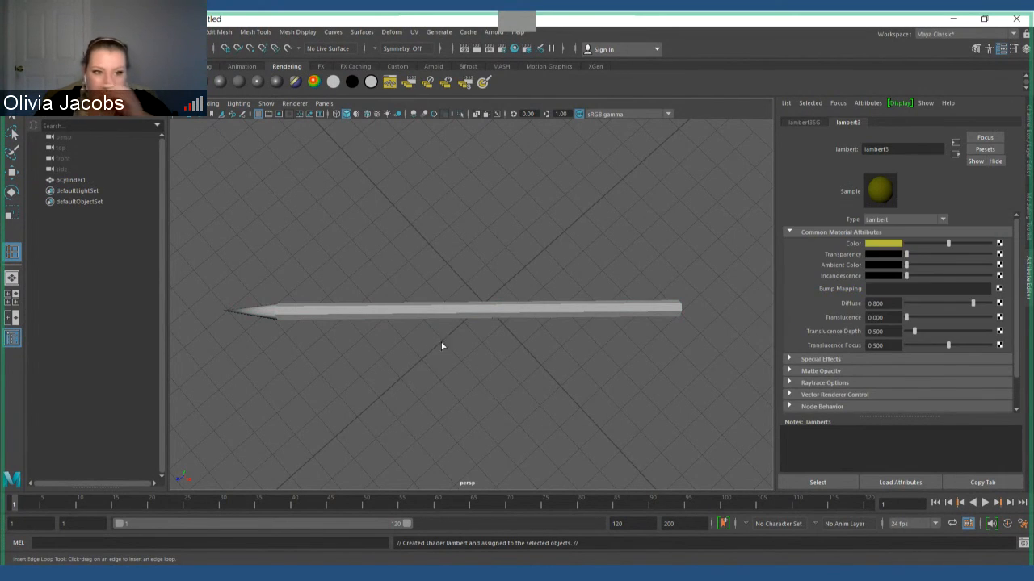
Step: Reselect the pencil to show the attributes of its assigned lambert1 material
{"action": "left_click", "coordinate": [439, 361]}
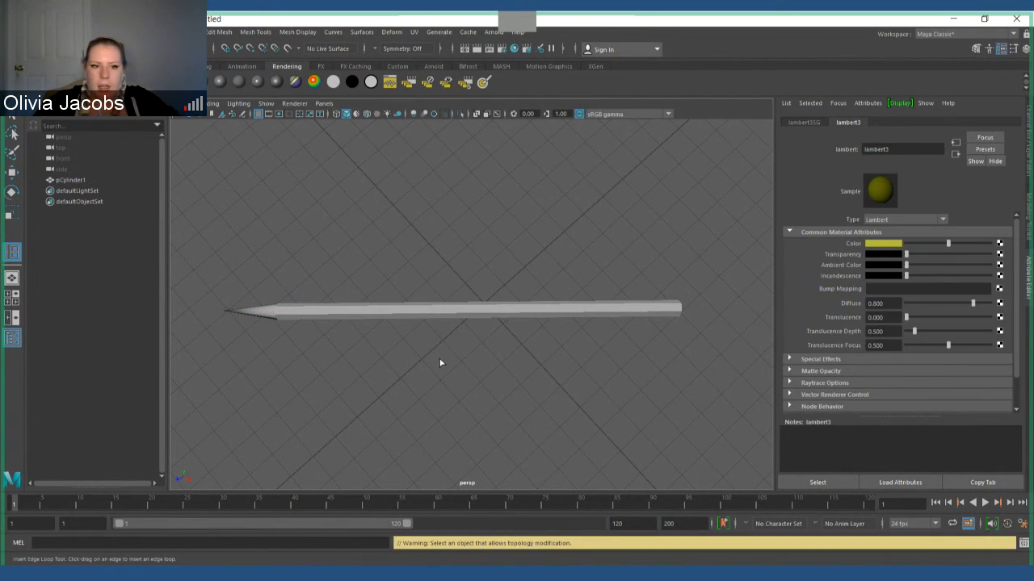
{"action": "mouse_move", "coordinate": [431, 237]}
{"action": "left_mouse_down"}
{"action": "mouse_move", "coordinate": [494, 365]}
{"action": "mouse_move", "coordinate": [489, 273]}
{"action": "mouse_move", "coordinate": [485, 346]}
{"action": "mouse_move", "coordinate": [492, 320]}
{"action": "left_mouse_up"}
{"action": "scroll", "coordinate": [494, 365], "scroll_direction": "down", "scroll_amount": 2}
{"action": "scroll", "coordinate": [494, 365], "scroll_direction": "up", "scroll_amount": 4}
{"action": "scroll", "coordinate": [493, 364], "scroll_direction": "down", "scroll_amount": 2}
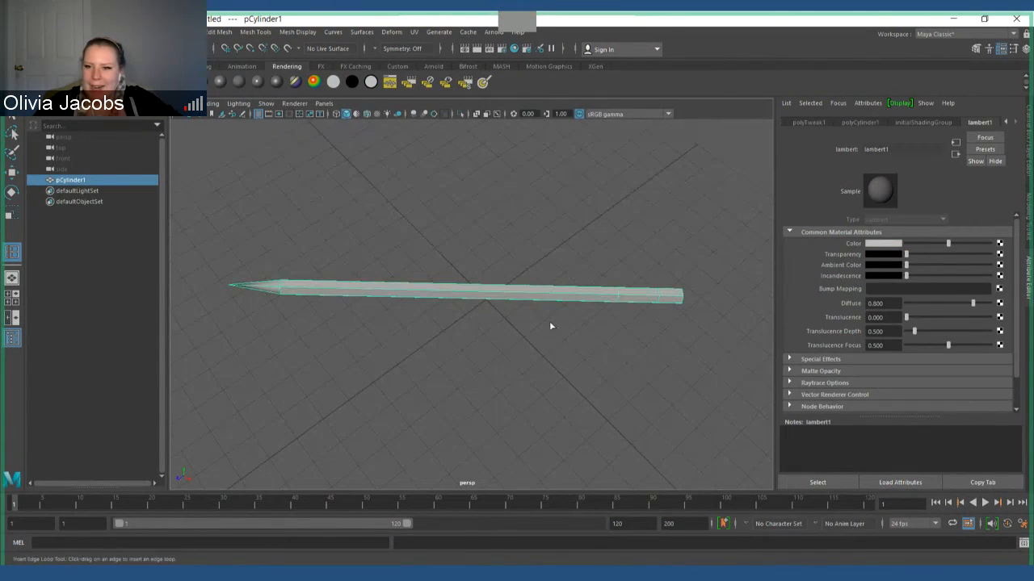
{"action": "middle_click_drag", "start_coordinate": [549, 321], "coordinate": [498, 335], "text": "alt"}
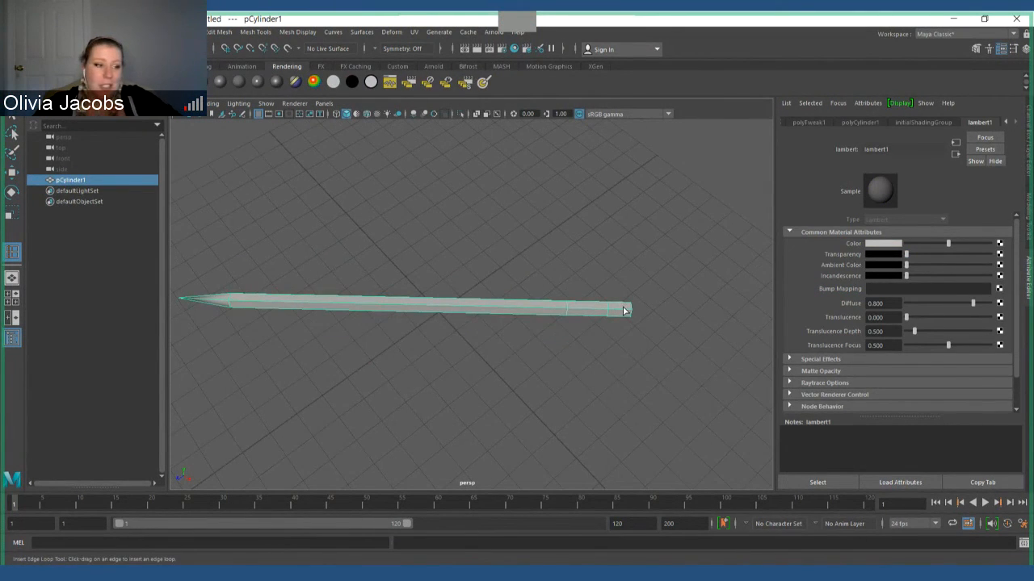
Step: Change the color of the pencil's lambert1 material to a brighter, golden yellow
{"action": "left_click", "coordinate": [883, 243]}
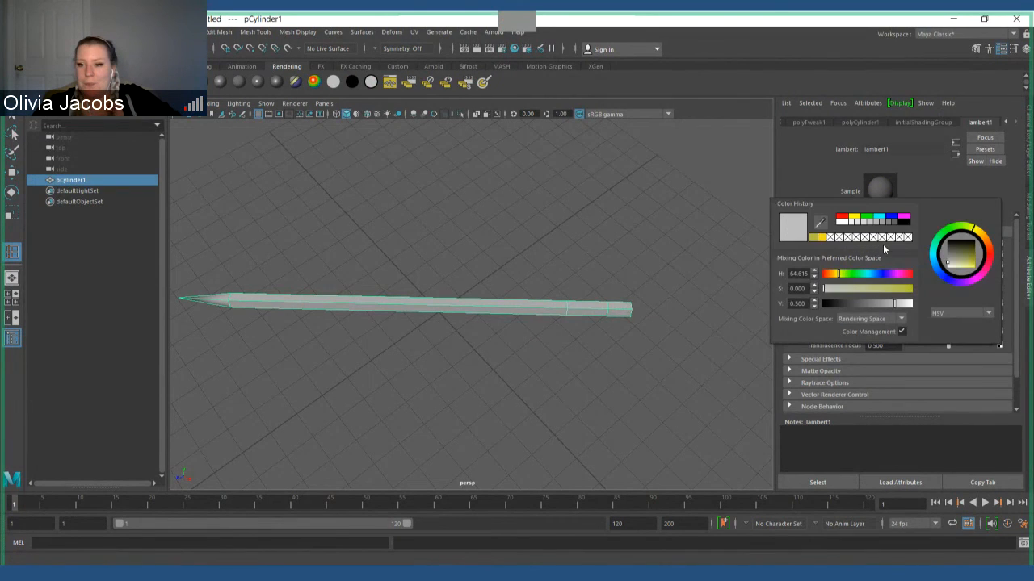
{"action": "left_click", "coordinate": [911, 288]}
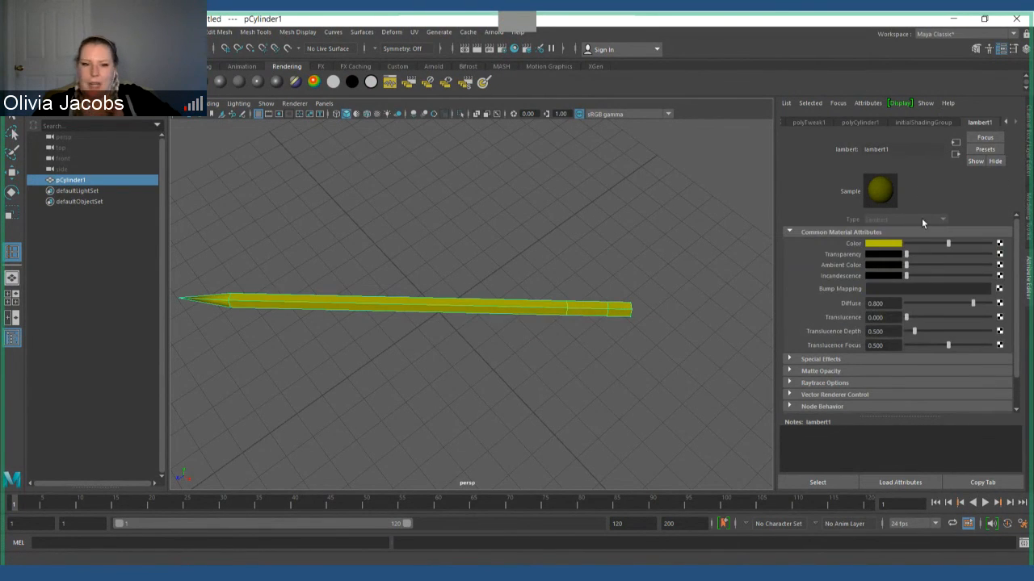
{"action": "left_click", "coordinate": [887, 244]}
{"action": "left_click_drag", "start_coordinate": [899, 301], "coordinate": [907, 301]}
{"action": "left_click_drag", "start_coordinate": [844, 271], "coordinate": [838, 271]}
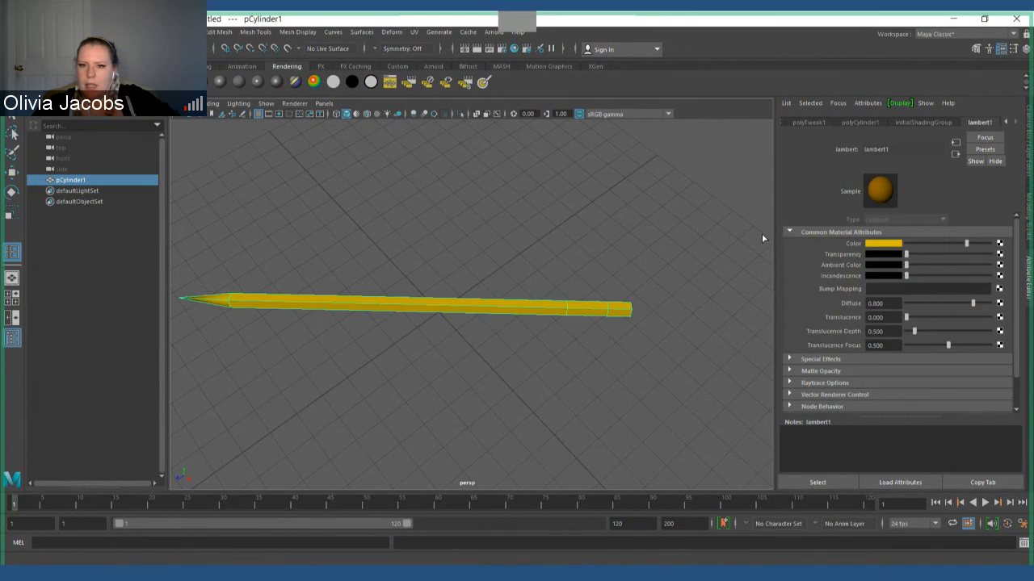
Step: Examine the yellow pencil from lower angles with nothing selected
{"action": "left_click", "coordinate": [552, 400]}
{"action": "mouse_move", "coordinate": [552, 403]}
{"action": "left_mouse_down", "text": "alt"}
{"action": "mouse_move", "coordinate": [535, 348]}
{"action": "mouse_move", "coordinate": [546, 291]}
{"action": "mouse_move", "coordinate": [574, 327]}
{"action": "mouse_move", "coordinate": [526, 321]}
{"action": "mouse_move", "coordinate": [549, 291]}
{"action": "mouse_move", "coordinate": [541, 320]}
{"action": "mouse_move", "coordinate": [560, 320]}
{"action": "left_mouse_up", "text": "alt"}
{"action": "middle_click_drag", "start_coordinate": [561, 319], "coordinate": [546, 320], "text": "alt"}
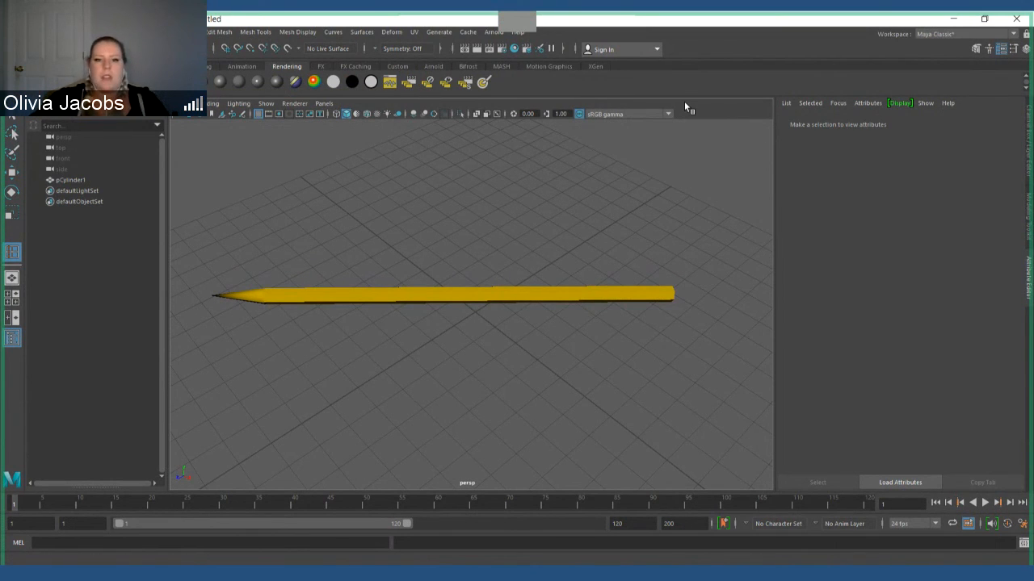
{"action": "left_click", "coordinate": [449, 296]}
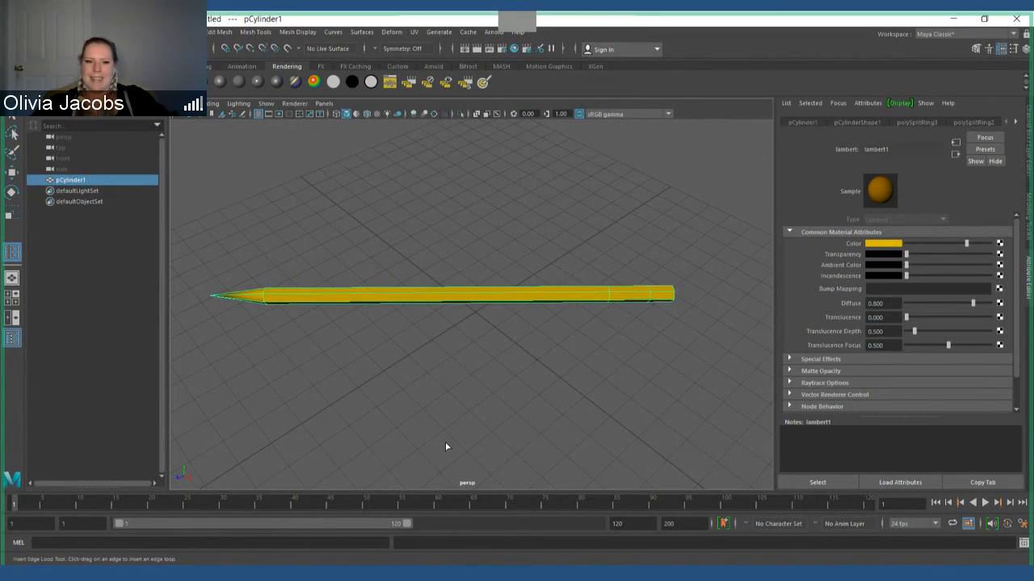
{"action": "mouse_move", "coordinate": [445, 444]}
{"action": "left_mouse_down", "text": "alt"}
{"action": "mouse_move", "coordinate": [452, 417]}
{"action": "mouse_move", "coordinate": [443, 466]}
{"action": "mouse_move", "coordinate": [506, 395]}
{"action": "mouse_move", "coordinate": [524, 348]}
{"action": "mouse_move", "coordinate": [564, 348]}
{"action": "mouse_move", "coordinate": [461, 363]}
{"action": "left_mouse_up", "text": "alt"}
{"action": "left_click", "coordinate": [498, 371]}
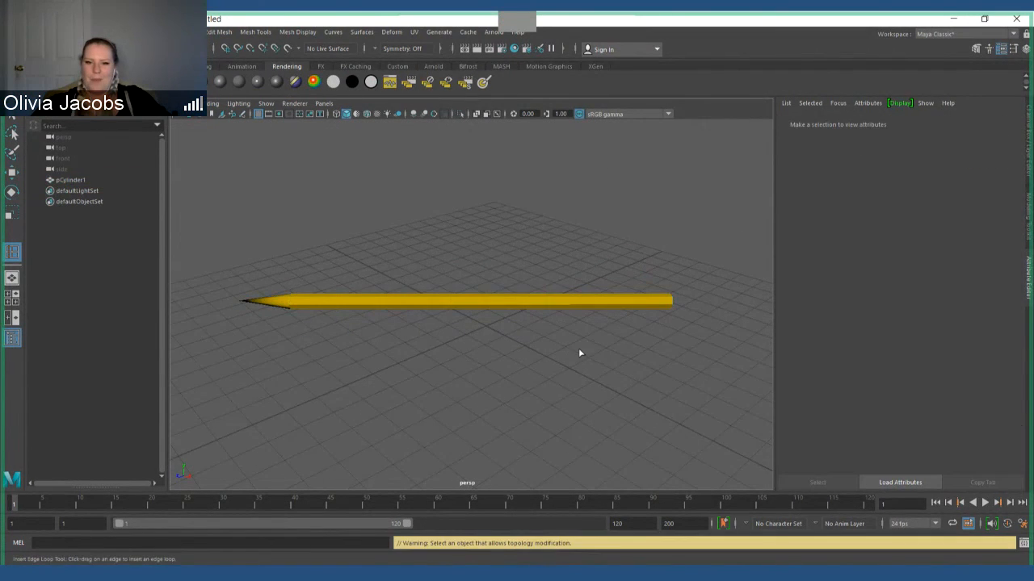
Step: Try to select a component on the yellow pencil's body, undo the unintended edge loop, and reselect the whole pencil
{"action": "left_click", "coordinate": [563, 298]}
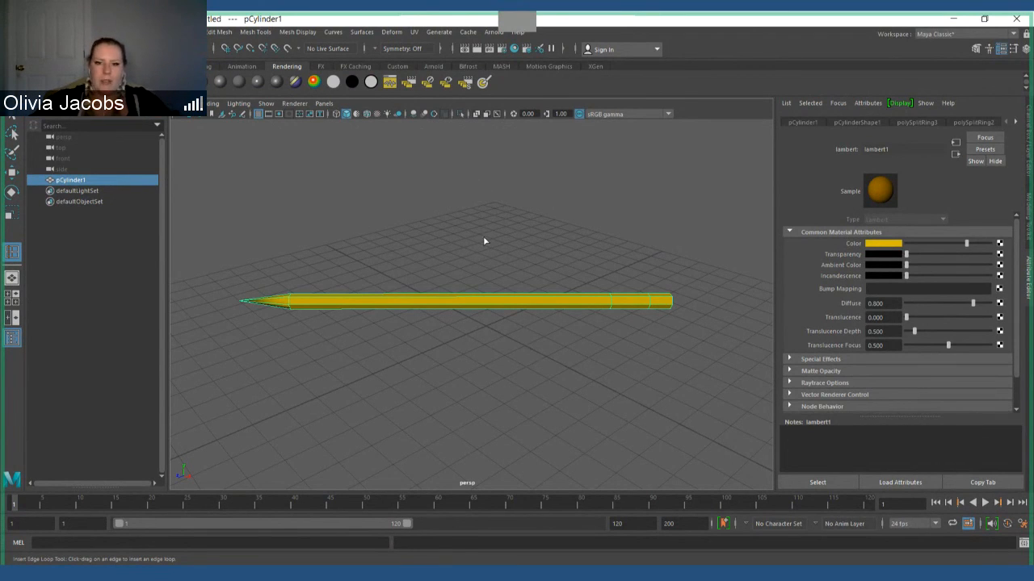
{"action": "right_click_drag", "start_coordinate": [484, 238], "coordinate": [514, 218]}
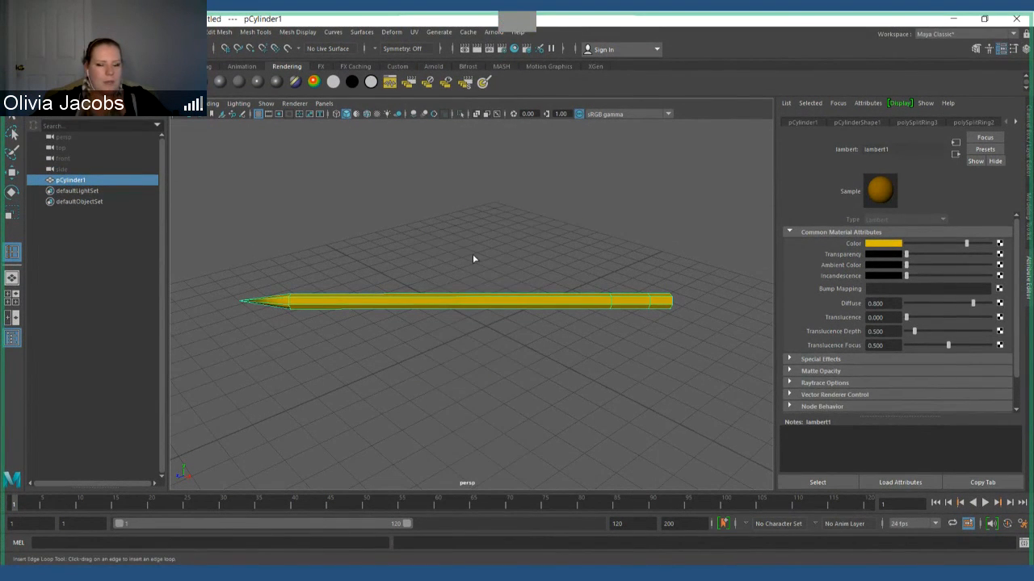
{"action": "left_click", "coordinate": [468, 300]}
{"action": "key", "text": "ctrl+z"}
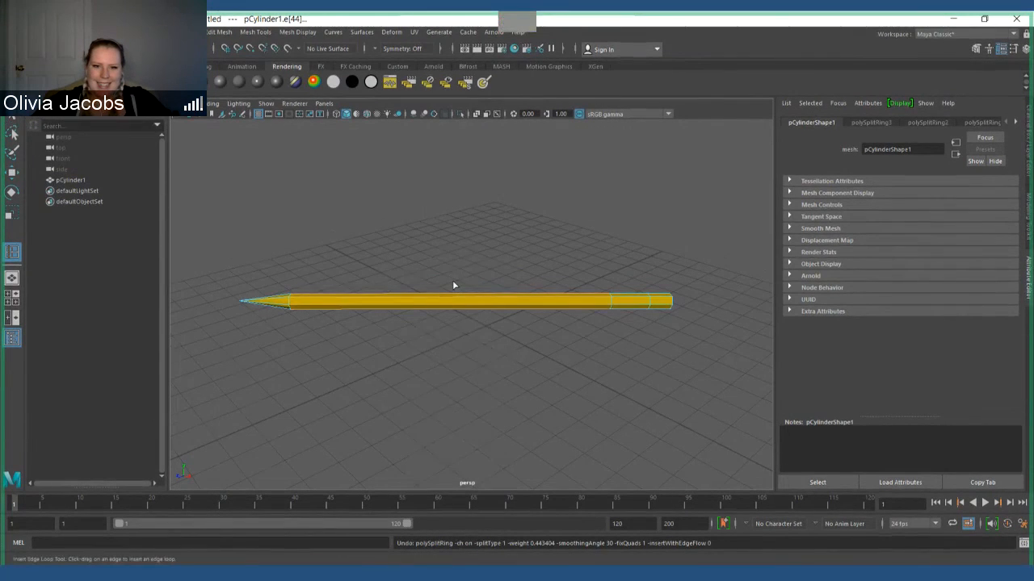
{"action": "left_click", "coordinate": [448, 381]}
{"action": "left_click_drag", "start_coordinate": [473, 279], "coordinate": [511, 325]}
{"action": "scroll", "coordinate": [511, 324], "scroll_direction": "down", "scroll_amount": 1}
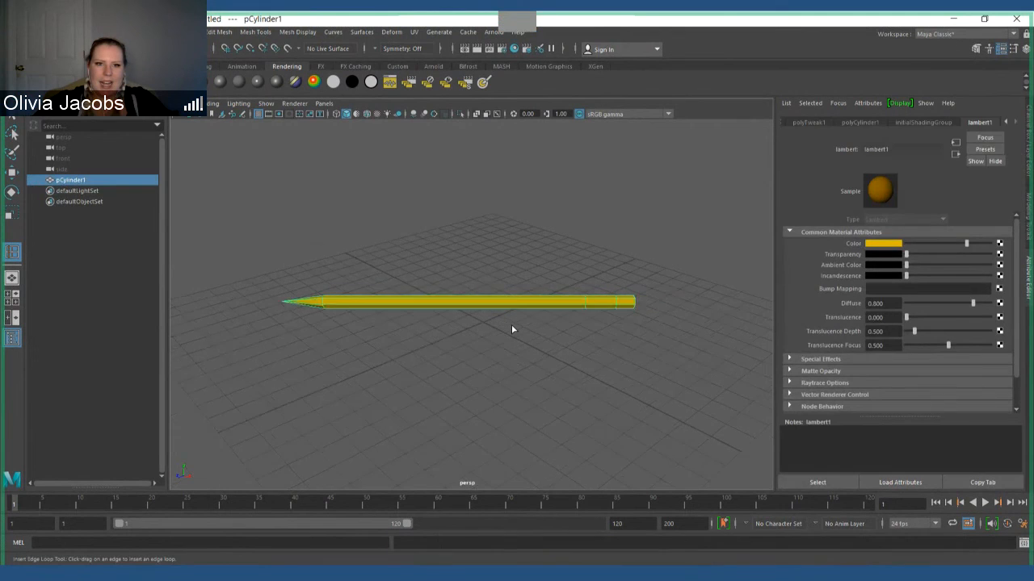
{"action": "scroll", "coordinate": [511, 325], "scroll_direction": "up", "scroll_amount": 3}
{"action": "scroll", "coordinate": [512, 325], "scroll_direction": "down", "scroll_amount": 1}
{"action": "middle_click_drag", "start_coordinate": [521, 265], "coordinate": [513, 266], "text": "alt"}
{"action": "left_click_drag", "start_coordinate": [514, 266], "coordinate": [516, 312], "text": "alt"}
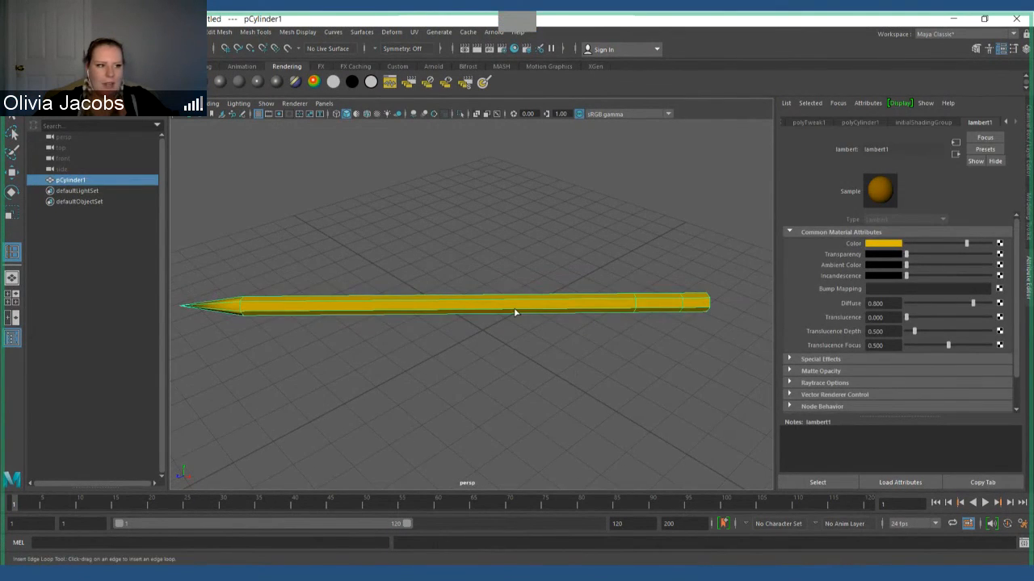
Step: Activate the Insert Edge Loop tool on the selected yellow pencil
{"action": "mouse_move", "coordinate": [558, 263]}
{"action": "left_mouse_down", "text": "alt"}
{"action": "mouse_move", "coordinate": [570, 318]}
{"action": "mouse_move", "coordinate": [568, 300]}
{"action": "mouse_move", "coordinate": [563, 377]}
{"action": "mouse_move", "coordinate": [563, 293]}
{"action": "left_mouse_up", "text": "alt"}
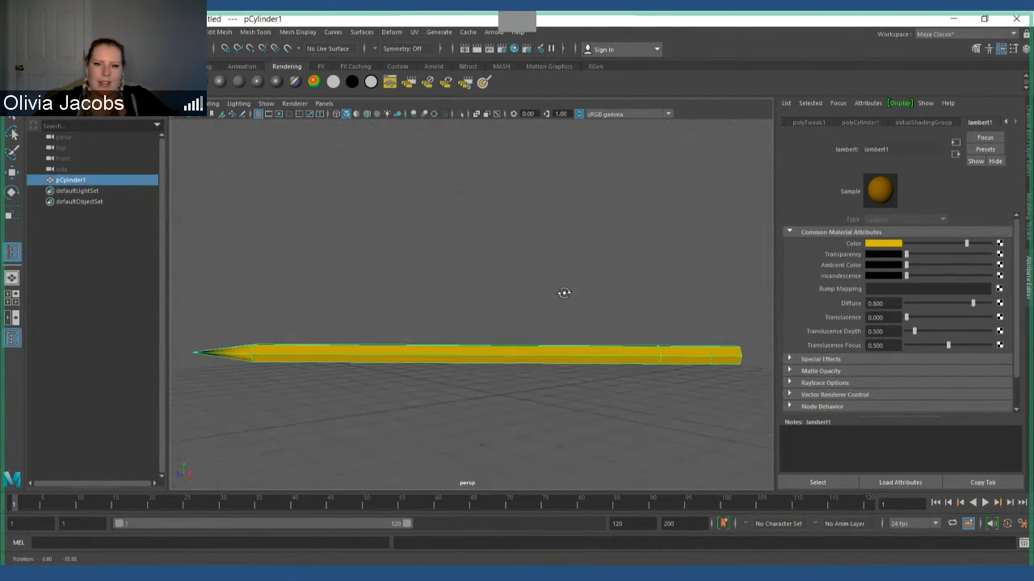
{"action": "middle_click_drag", "start_coordinate": [546, 326], "coordinate": [552, 238], "text": "alt"}
{"action": "left_click_drag", "start_coordinate": [551, 237], "coordinate": [531, 275], "text": "alt"}
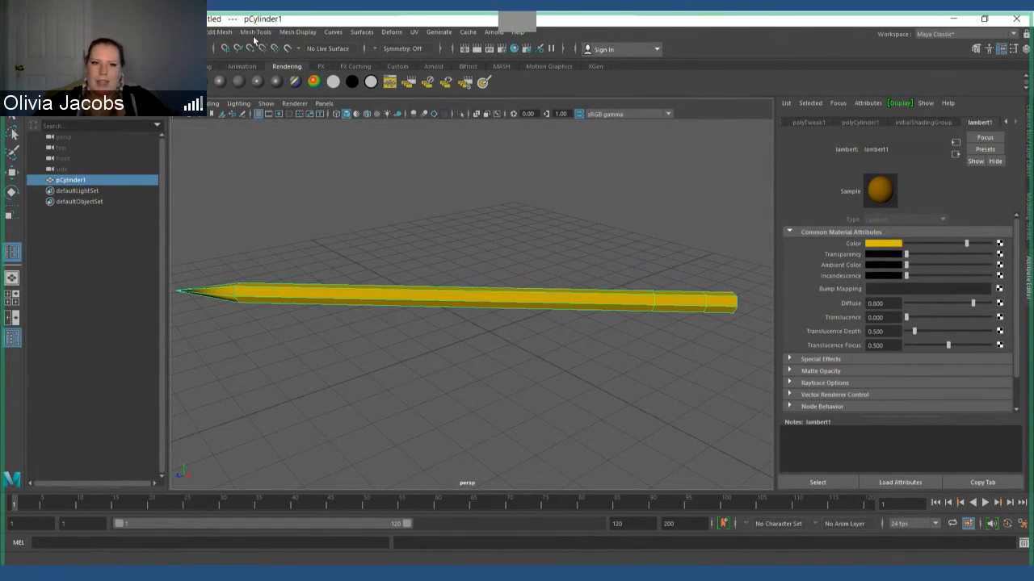
{"action": "left_click", "coordinate": [255, 32]}
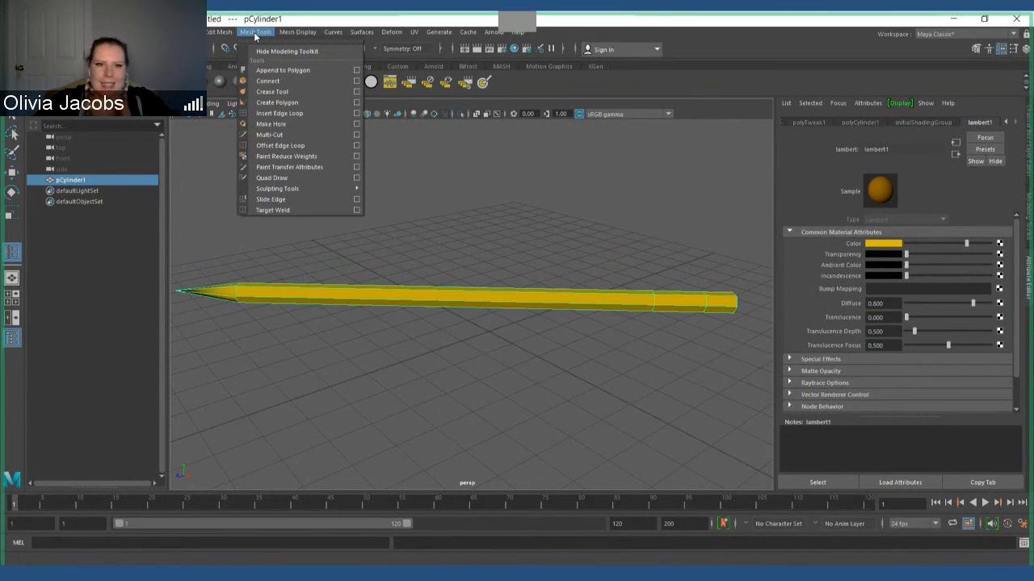
{"action": "mouse_move", "coordinate": [285, 36]}
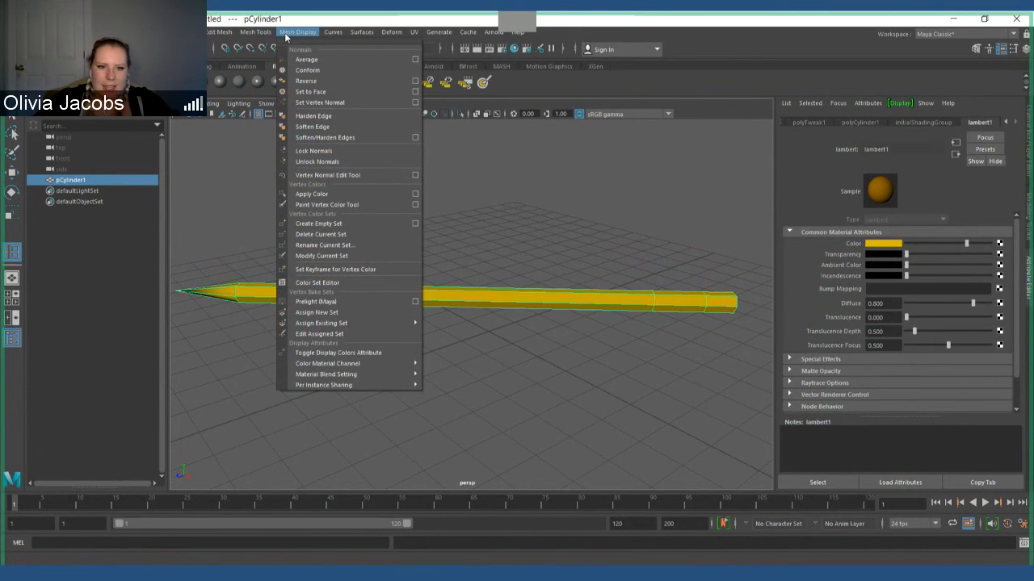
{"action": "mouse_move", "coordinate": [248, 37]}
{"action": "left_click", "coordinate": [279, 113]}
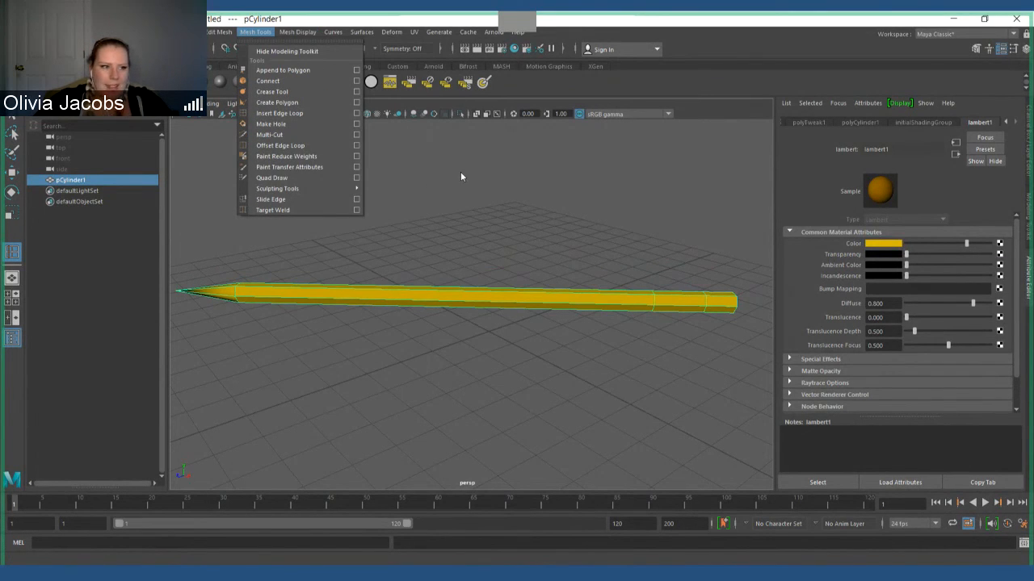
{"action": "left_click", "coordinate": [477, 307]}
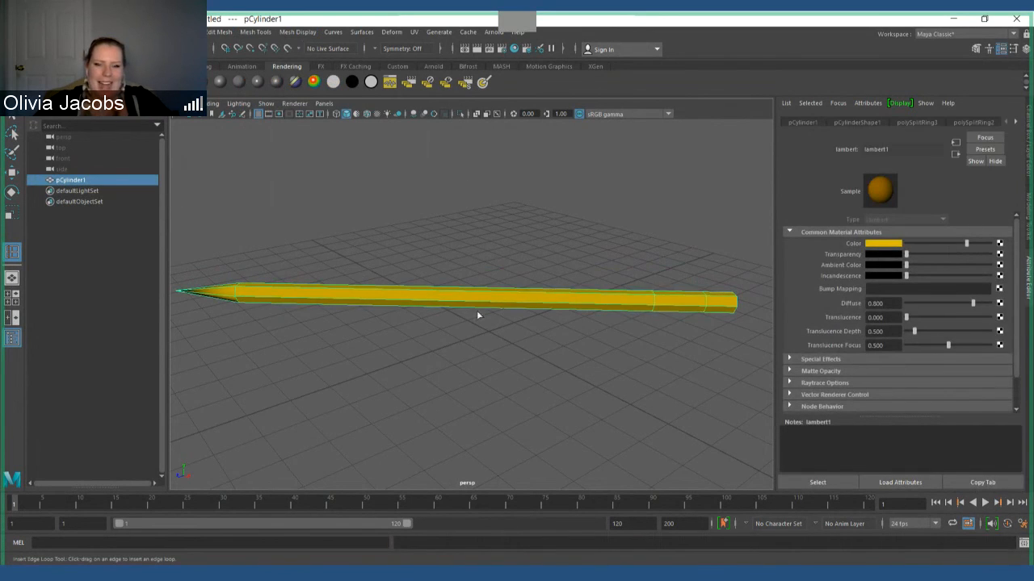
Step: Deselect the pencil and view its full length from slightly farther away
{"action": "left_click", "coordinate": [451, 350]}
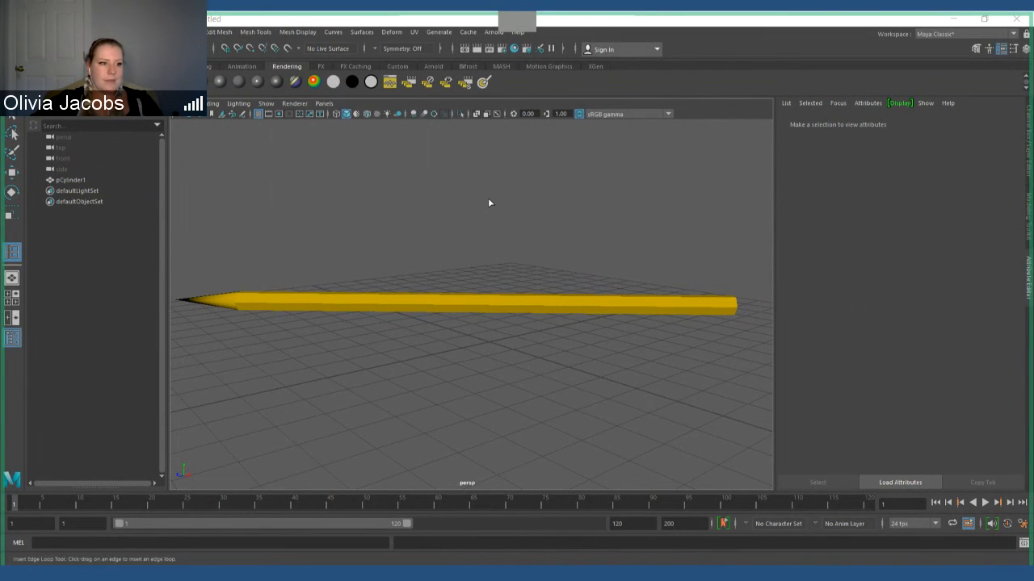
{"action": "left_click", "coordinate": [716, 23]}
{"action": "scroll", "coordinate": [526, 349], "scroll_direction": "down", "scroll_amount": 2}
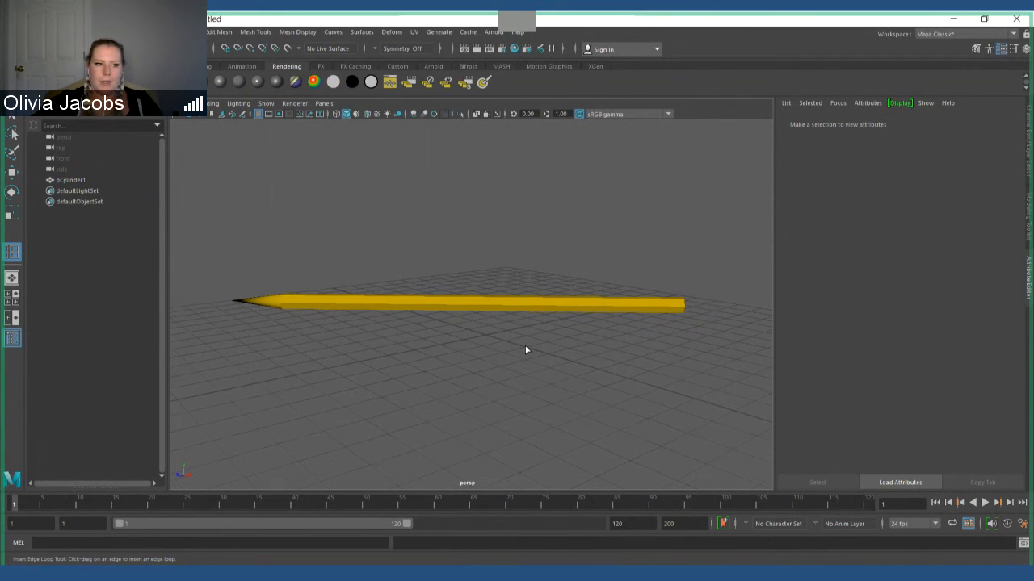